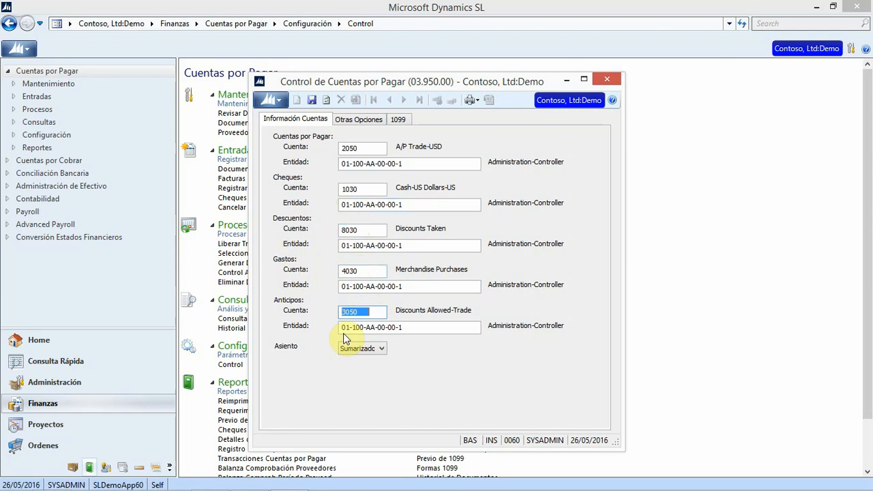
Review the other Accounts Payable control options, covering periods, duplicate checking, aging categories, default tax and the duplicate invoice warning choices
left_click(357, 119)
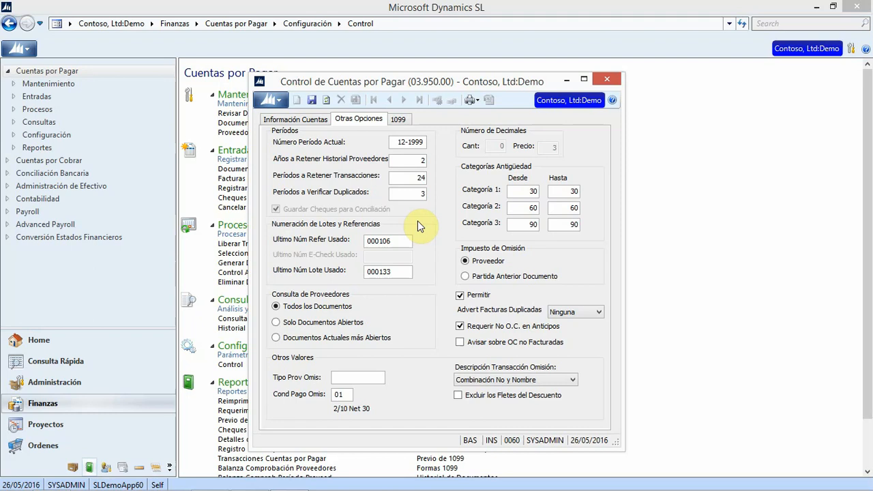
left_click(407, 143)
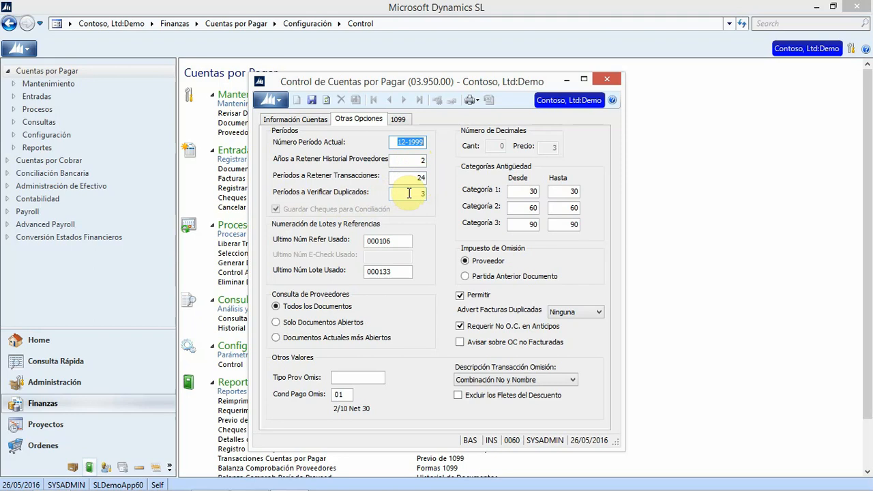
left_click(422, 194)
key("BackSpace")
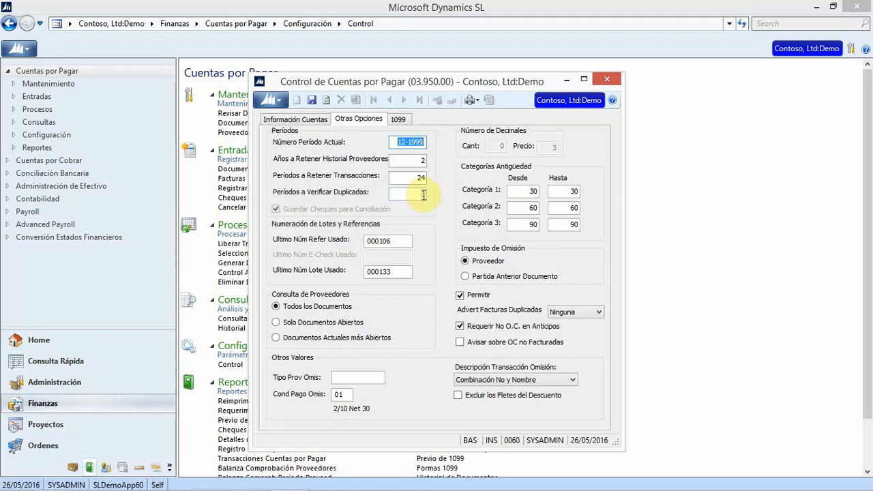
type("3")
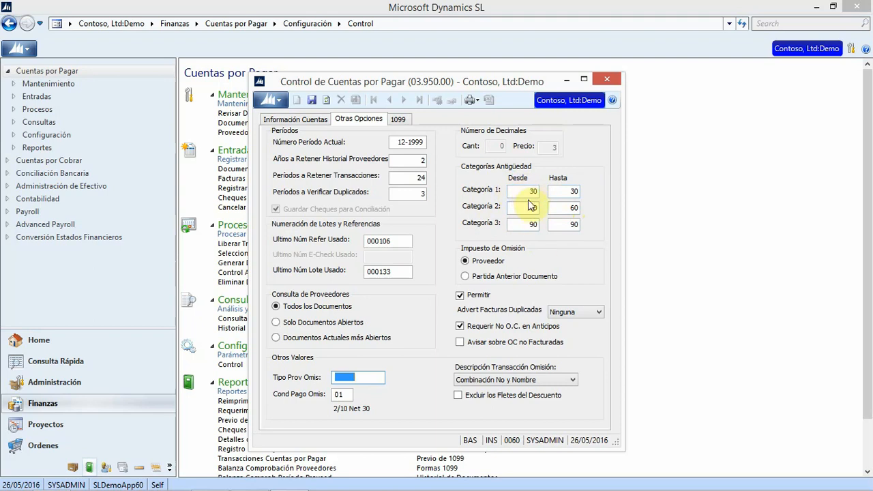
left_click(531, 192)
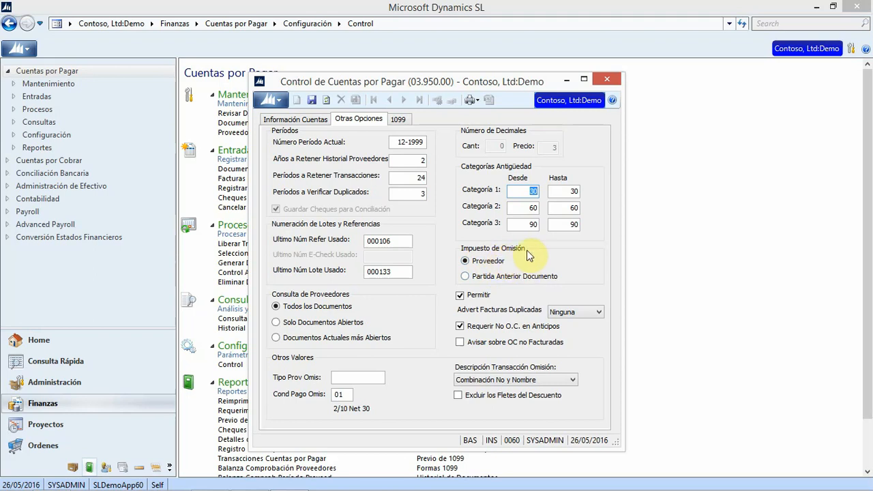
left_click(495, 264)
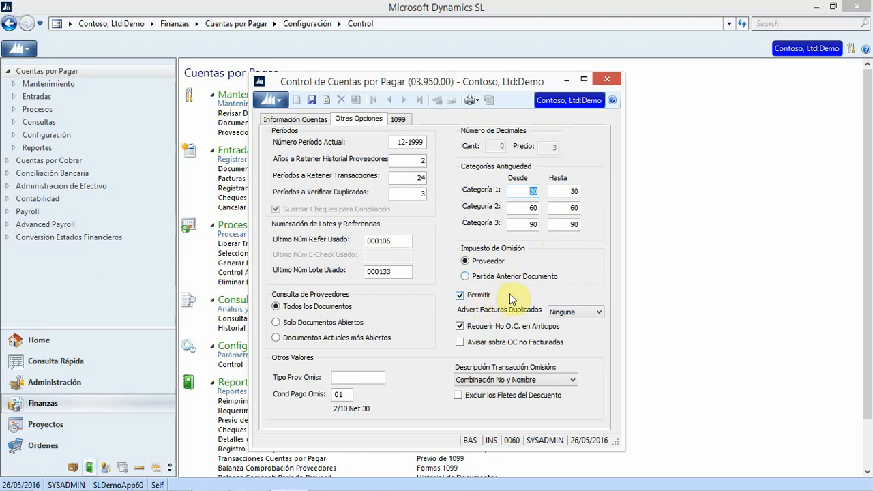
left_click(484, 320)
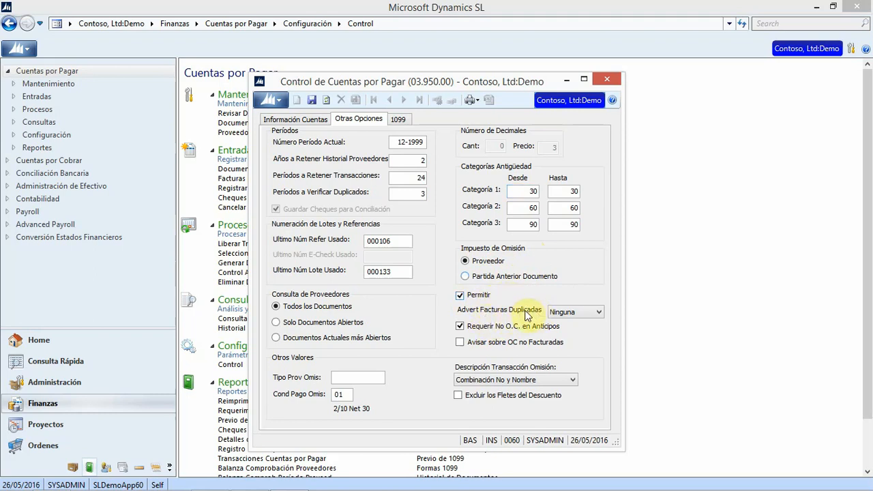
left_click(598, 313)
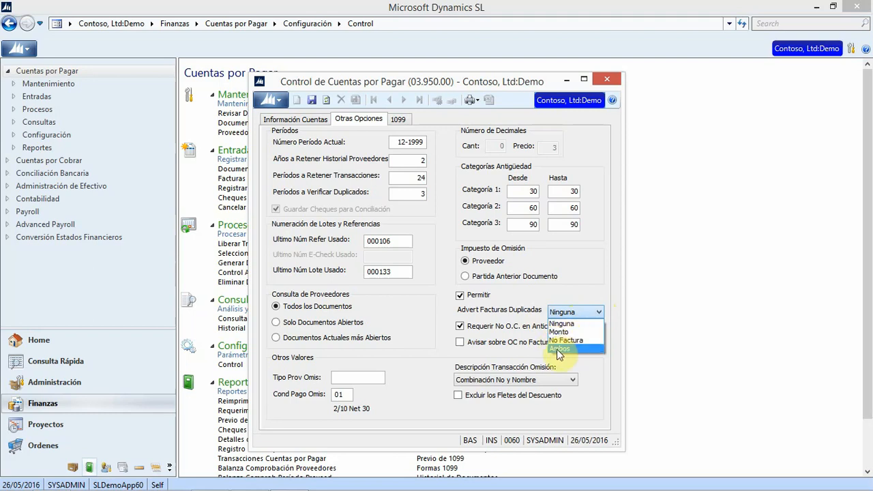
left_click(460, 343)
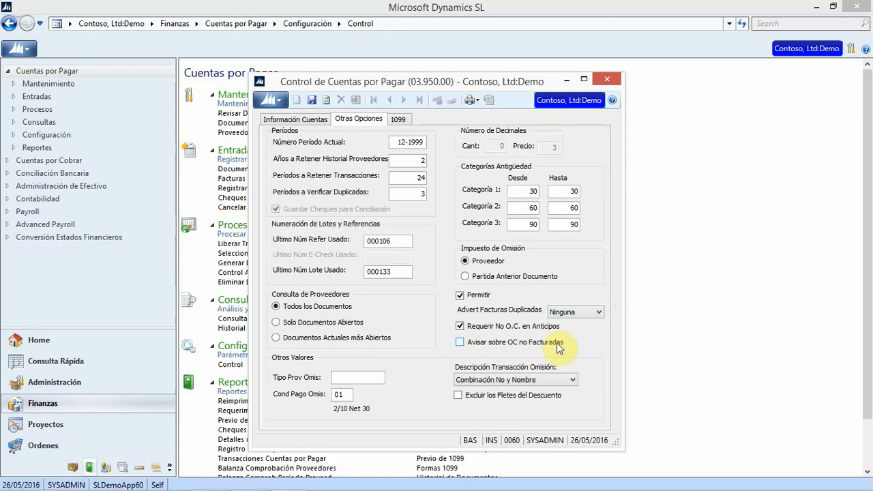
Set the default vendor type to INTER from the list of vendor types
left_click(354, 378)
key("F3")
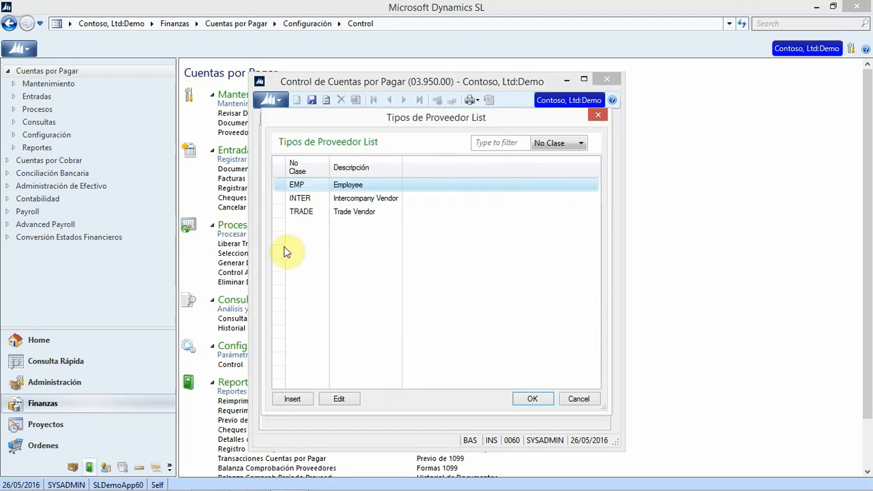
left_click(300, 198)
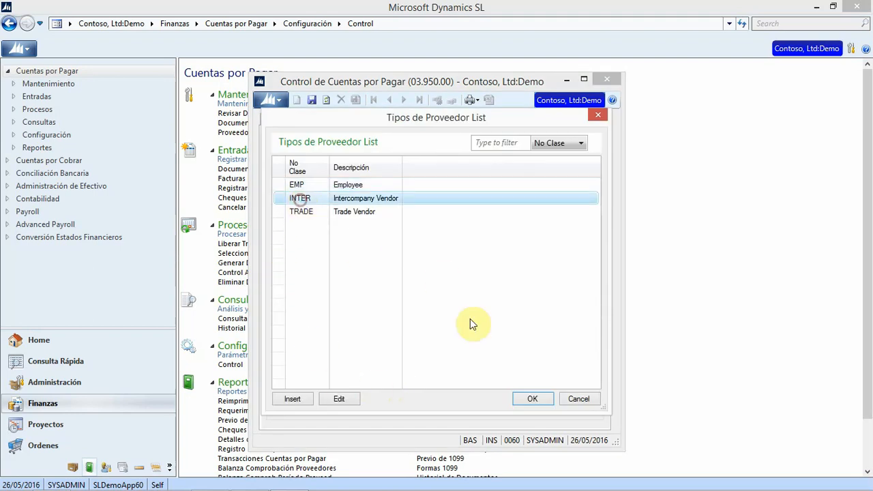
left_click(532, 399)
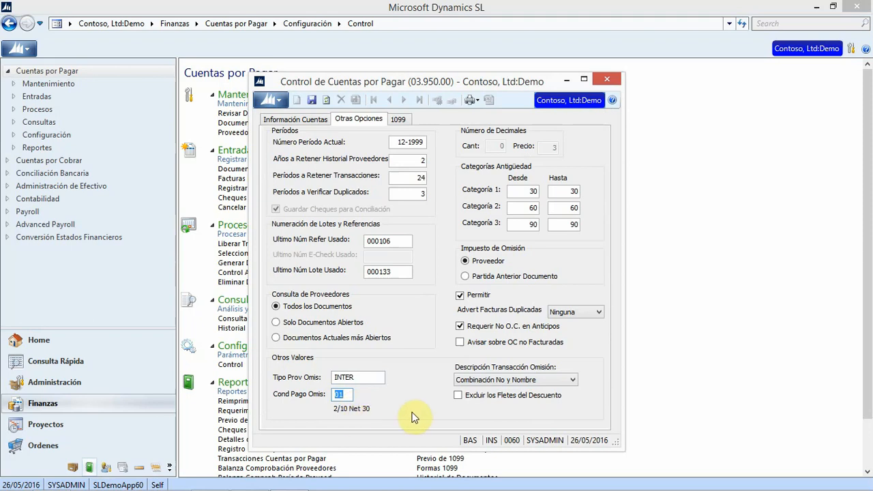
Choose Combinación No y Nombre as the default transaction description and close the Accounts Payable control window
left_click(573, 380)
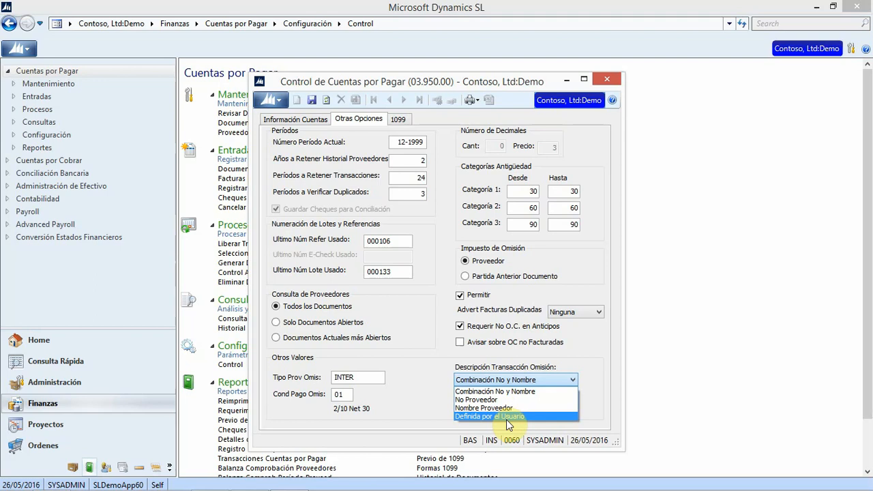
left_click(479, 392)
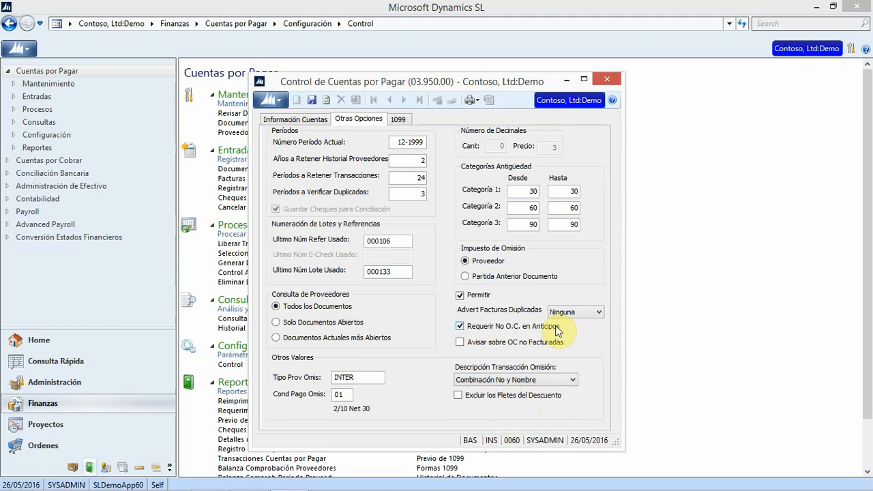
left_click(607, 82)
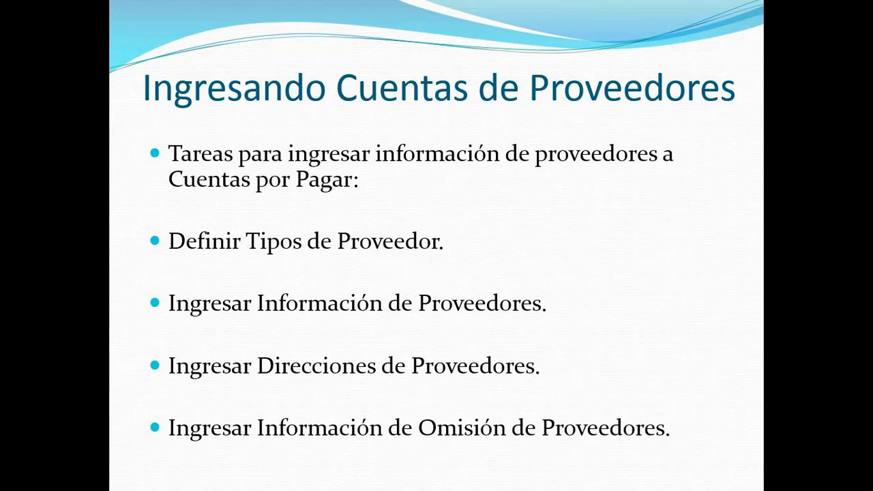
key("Right")
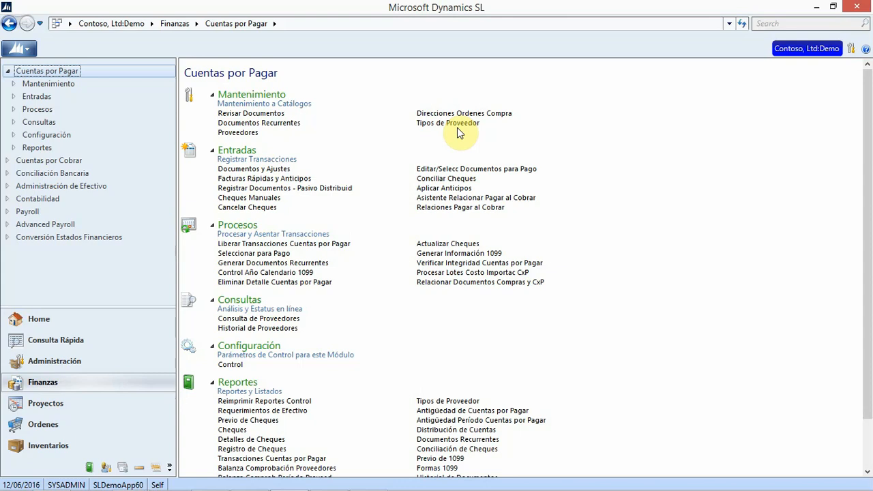
Open vendor type maintenance and add a new type MAYOREO with the description Mayoreo
left_click(440, 124)
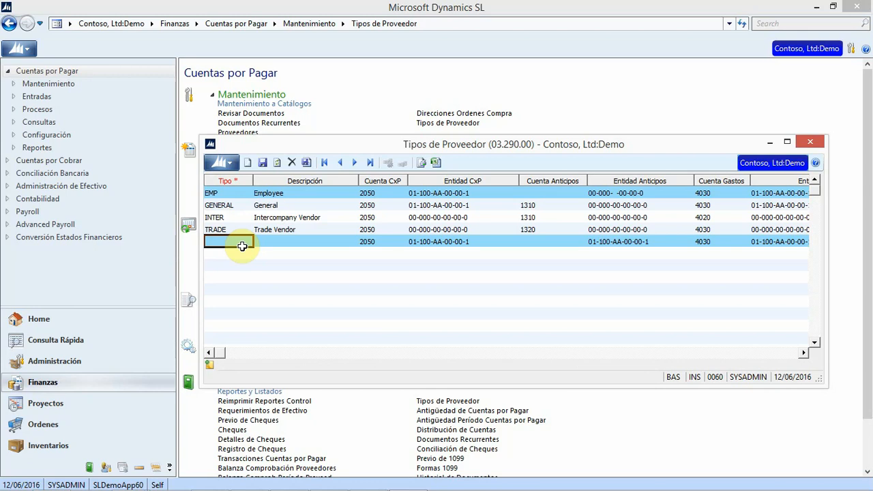
type("MAYOREO")
key("Tab")
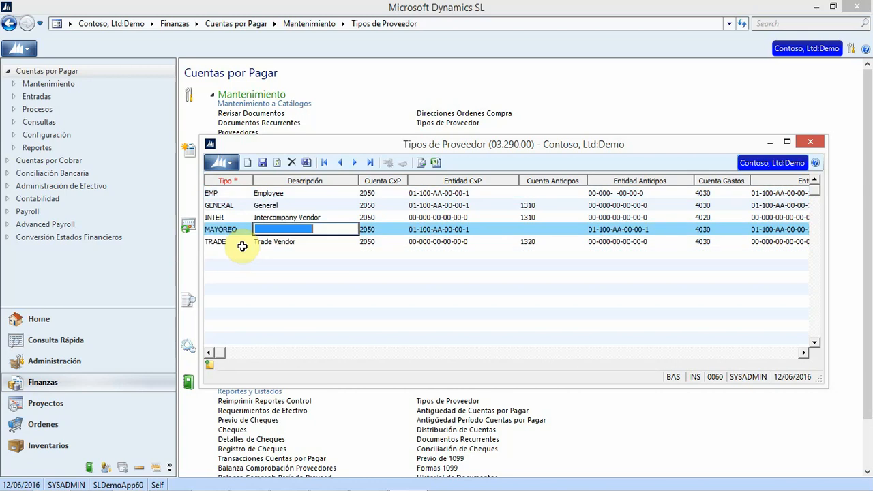
type("Ma")
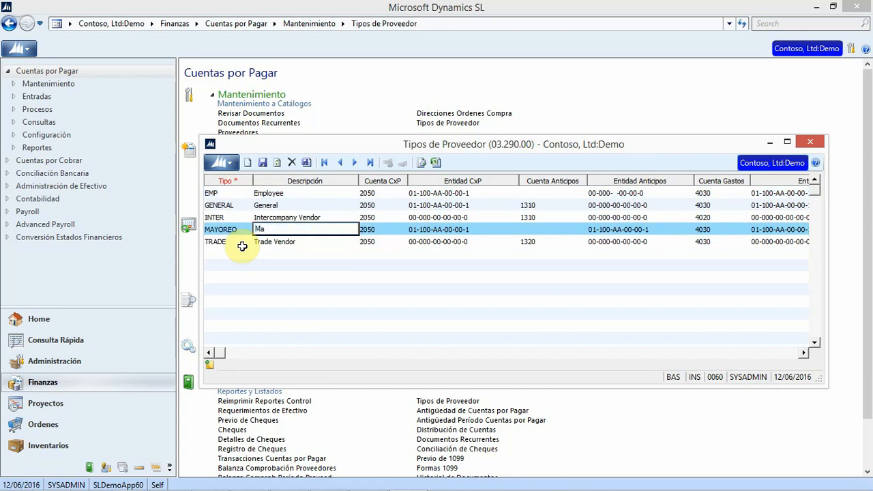
type("yoreo")
key("Tab")
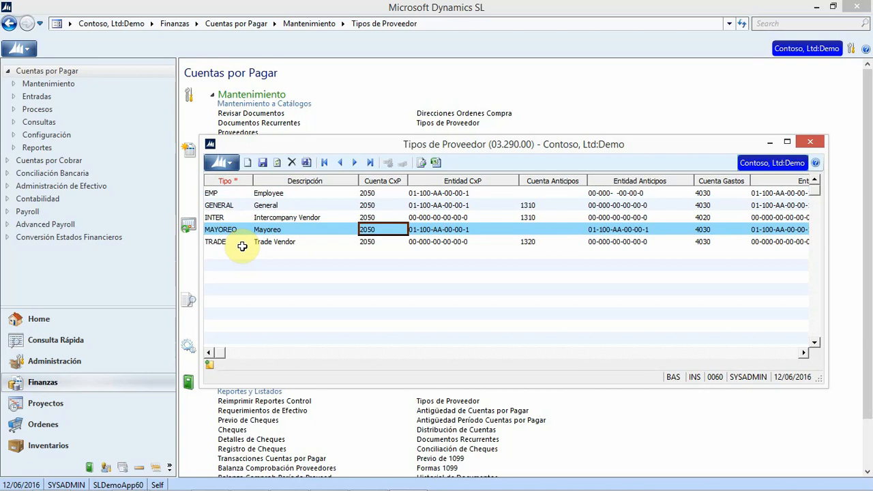
Set the advances account of the MAYOREO type to 1320, accept the remaining default accounts and payment terms, and save
key("Tab")
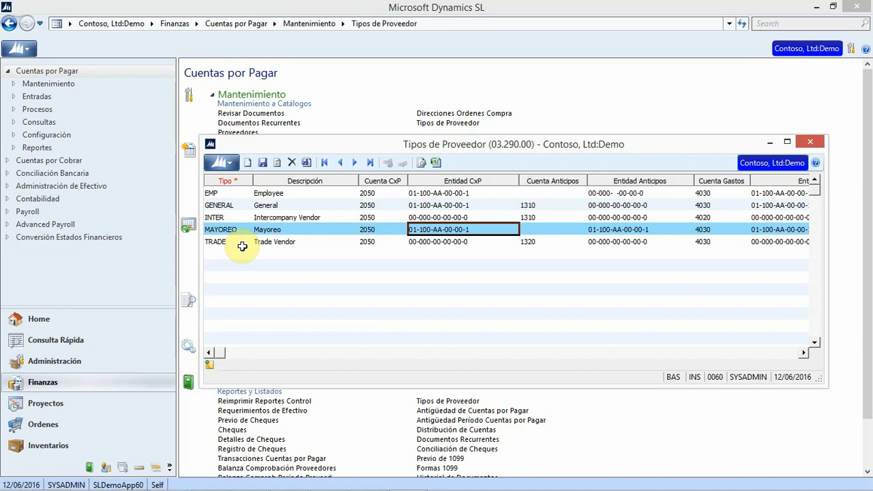
key("Tab")
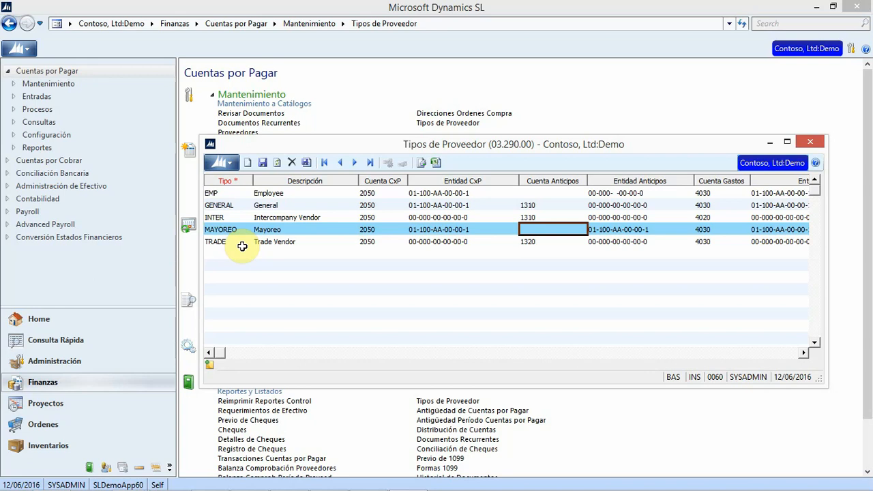
type("1")
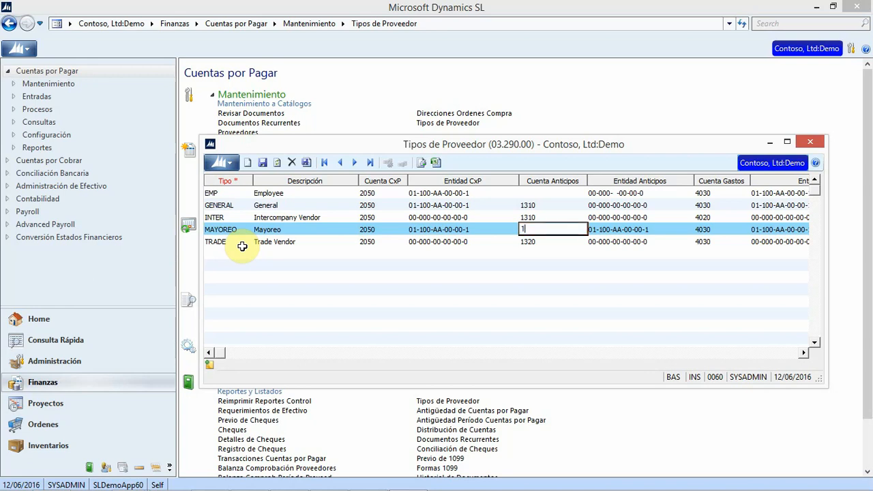
type("320")
key("Tab")
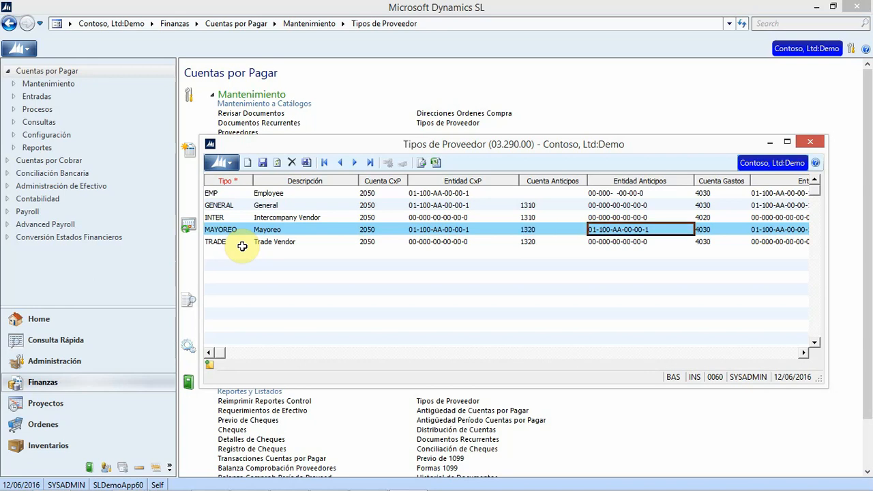
key("Tab")
key("Tab")
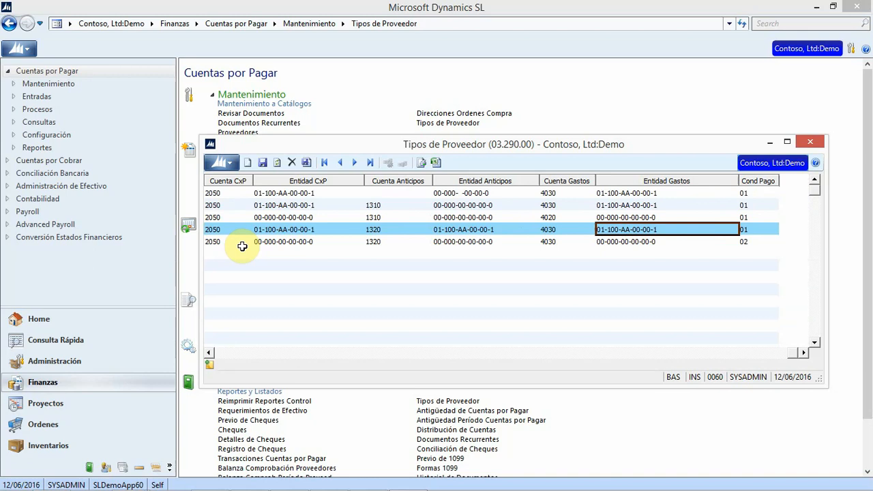
key("Tab")
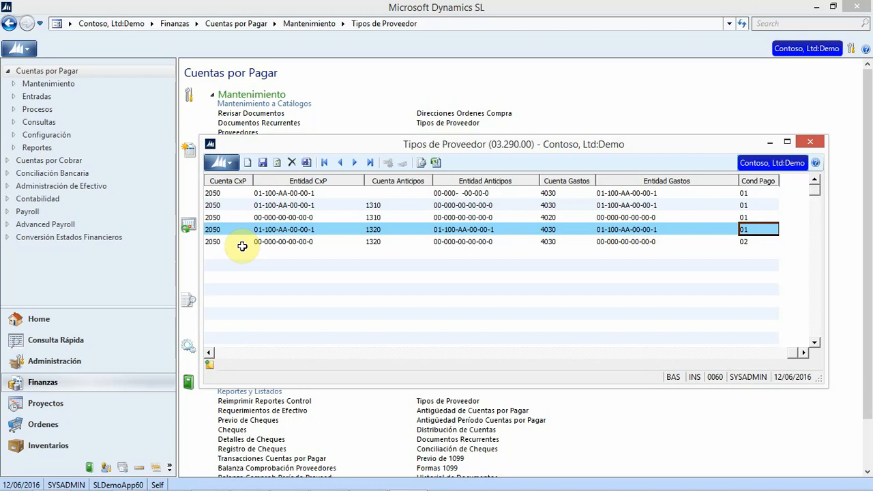
left_click(264, 165)
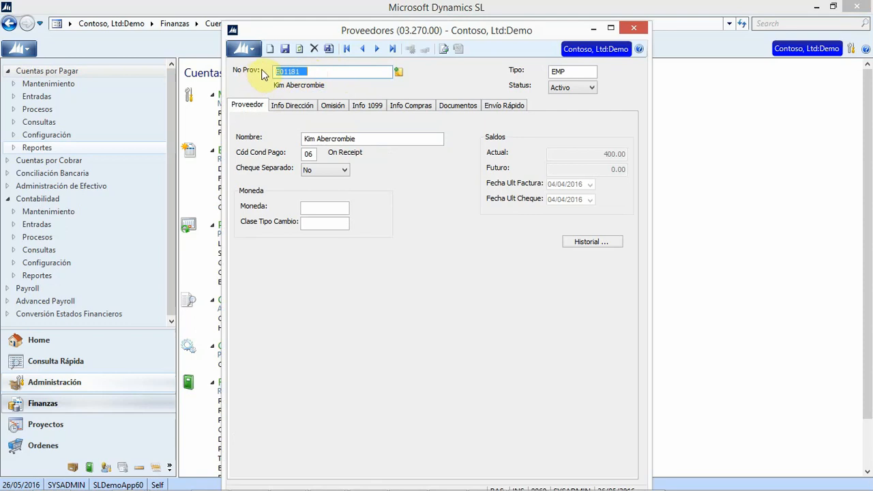
Examine the vendor record's status choices, type, name, payment terms, separate check option, currency and exchange rate type
left_click(591, 89)
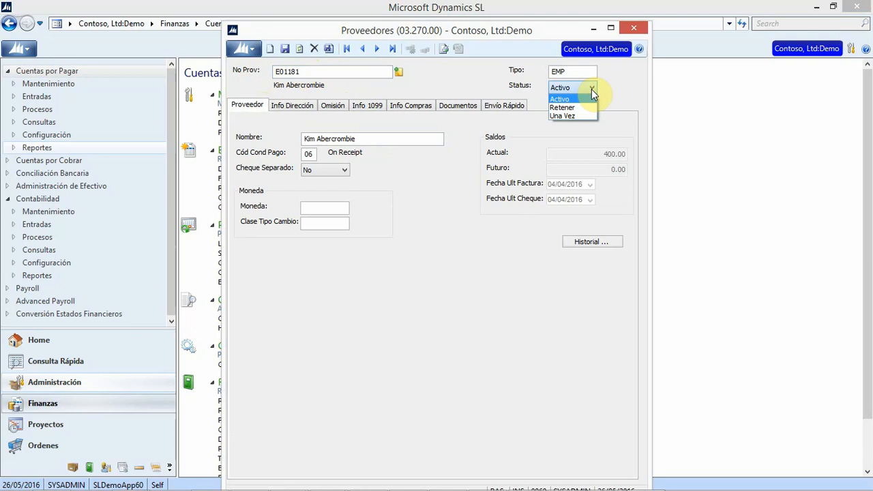
left_click(591, 89)
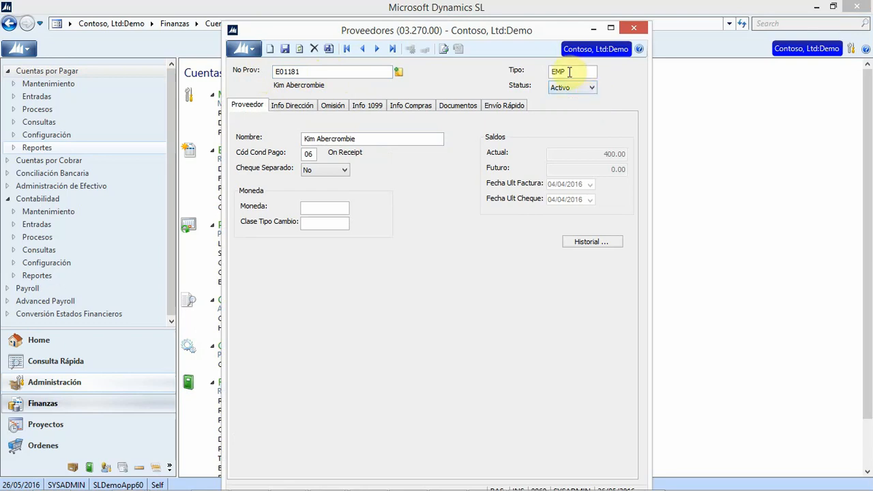
double_click(570, 72)
left_click(371, 139)
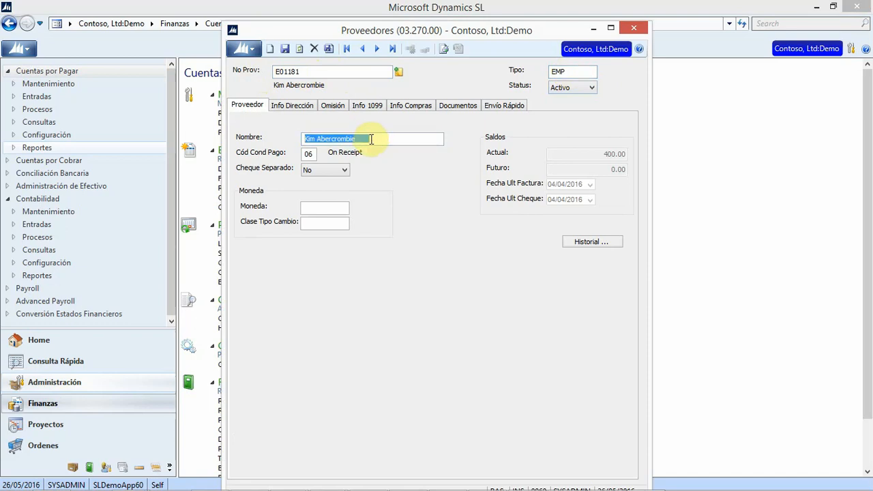
left_click(310, 154)
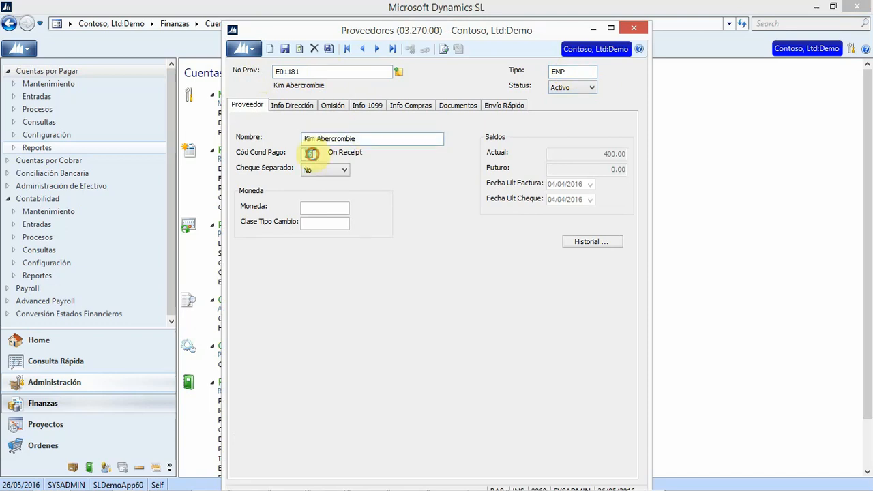
left_click(343, 171)
left_click(343, 171)
left_click(326, 209)
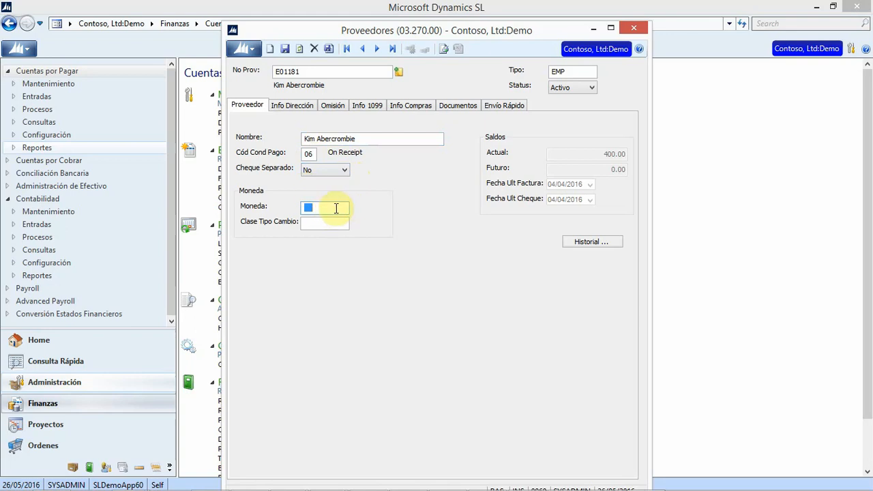
left_click(318, 224)
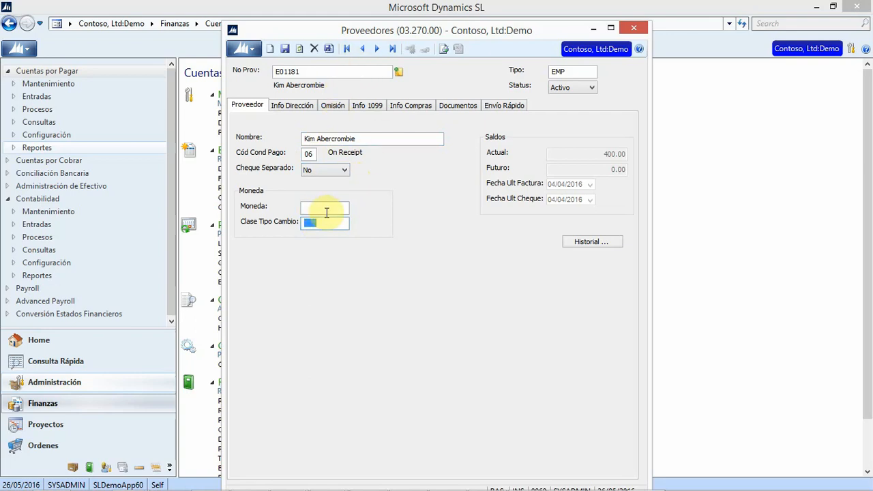
Review the vendor's address information and open its default tax and account settings
left_click(296, 111)
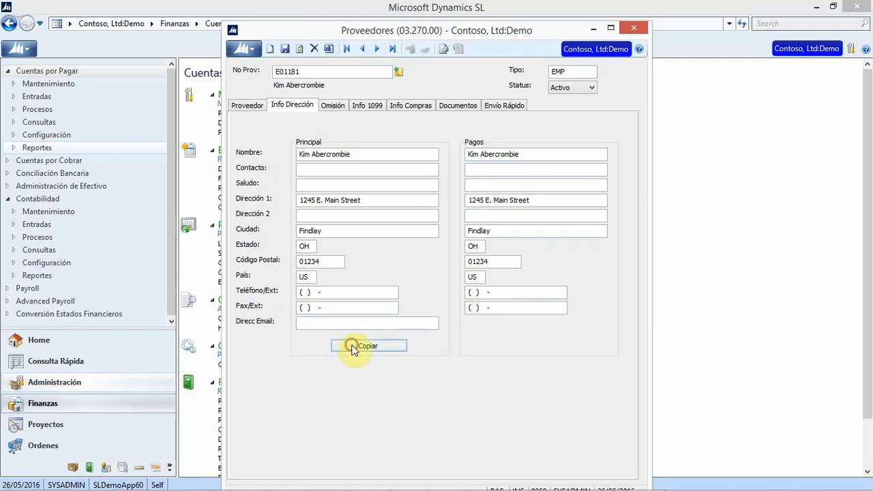
left_click(334, 108)
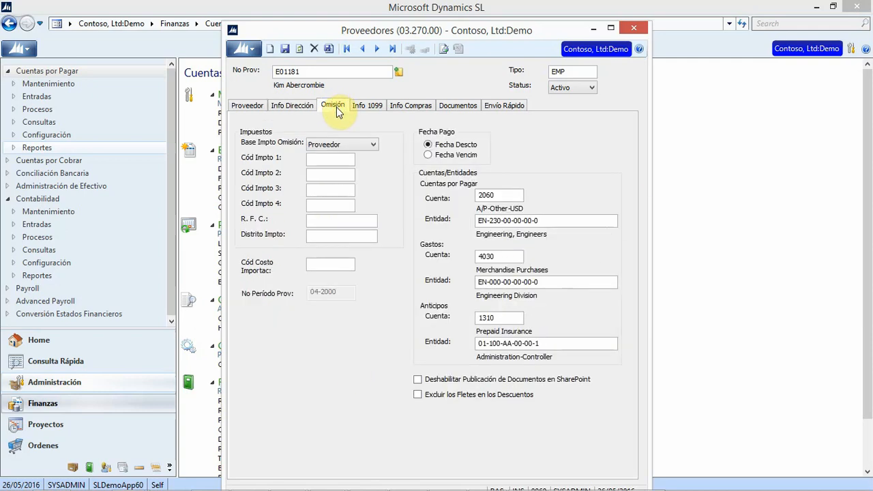
Review the vendor's default expense account, tax basis choices, tax code and R.F.C. settings, keeping the tax basis at Proveedor
left_click(493, 255)
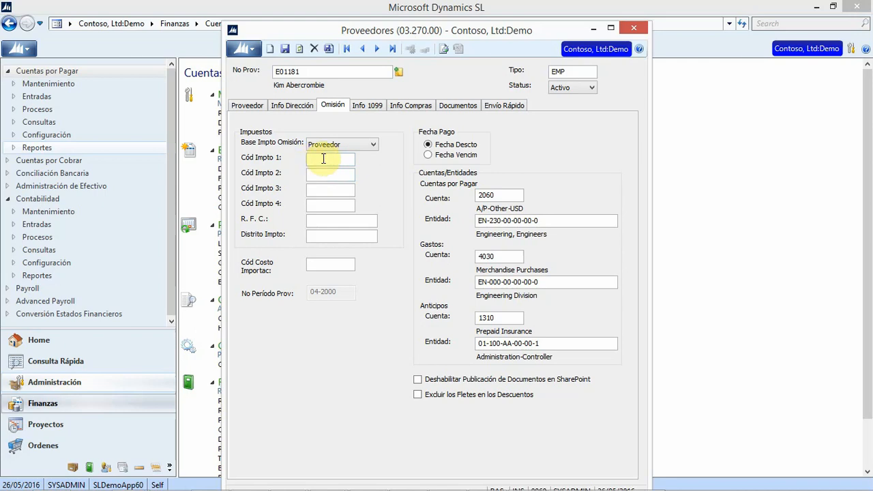
left_click(323, 158)
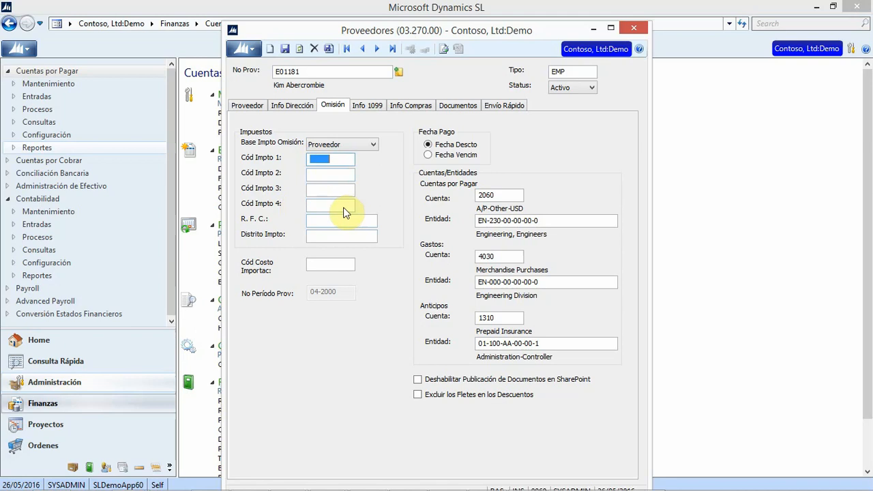
left_click(324, 162)
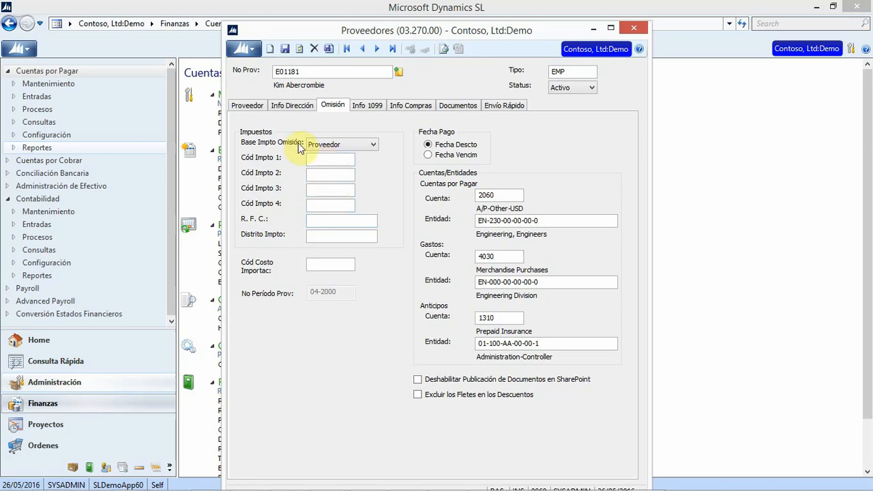
left_click(374, 146)
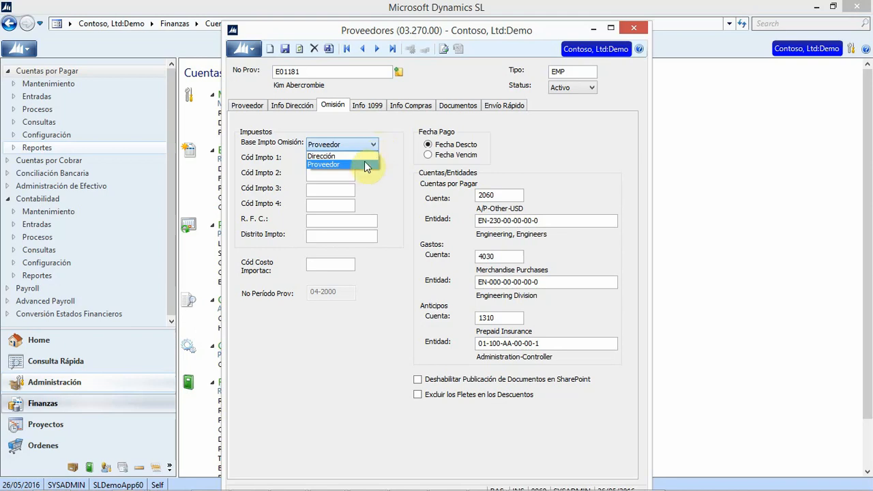
left_click(367, 164)
left_click(317, 159)
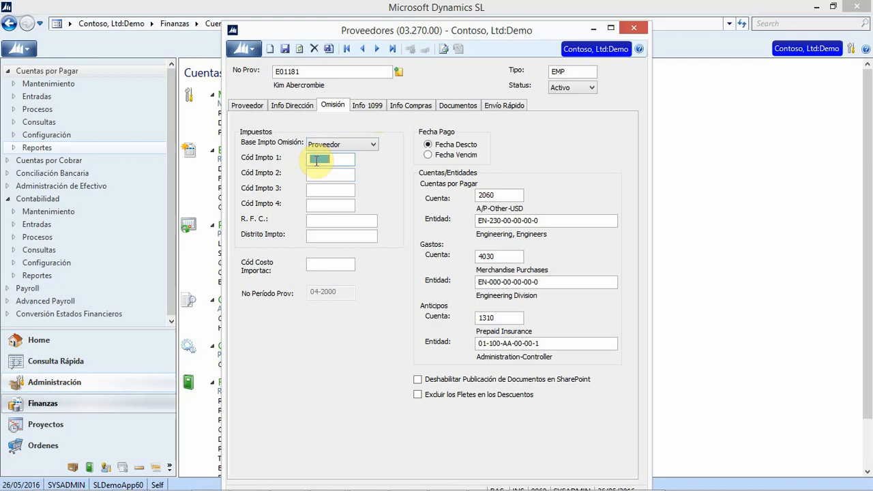
left_click(317, 220)
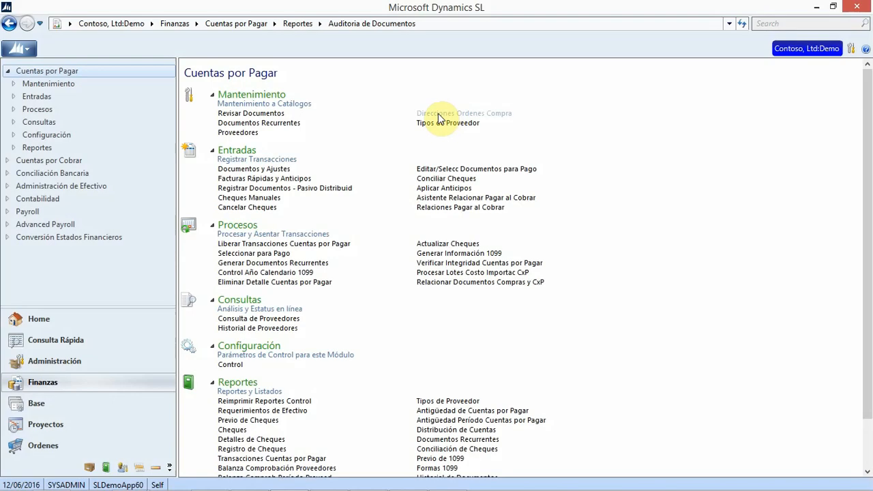
Open purchase order address maintenance and load the first vendor in the vendor list
left_click(440, 114)
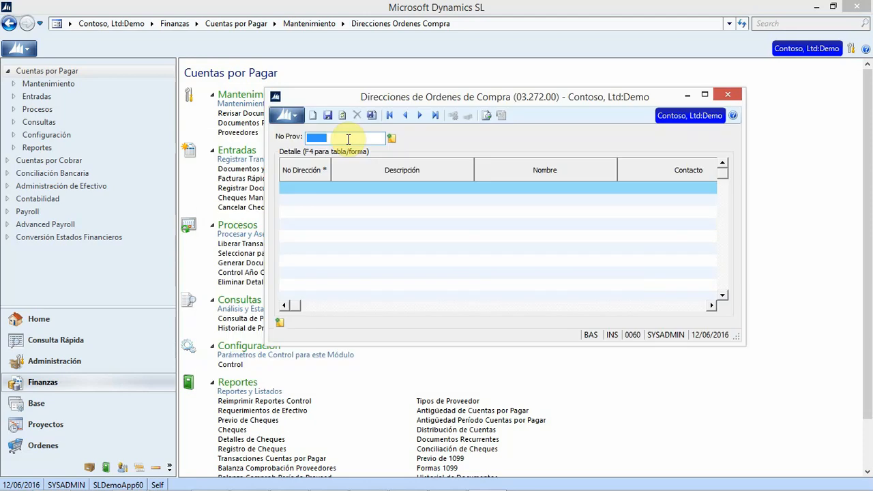
key("F4")
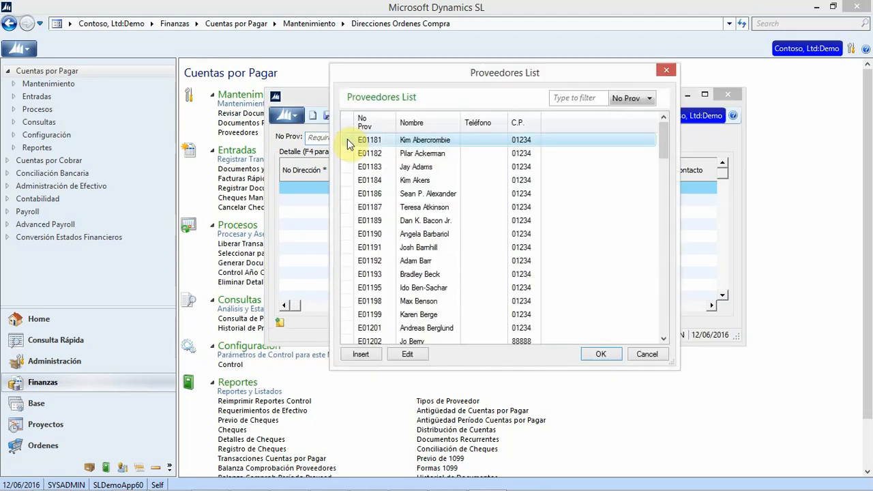
key("Return")
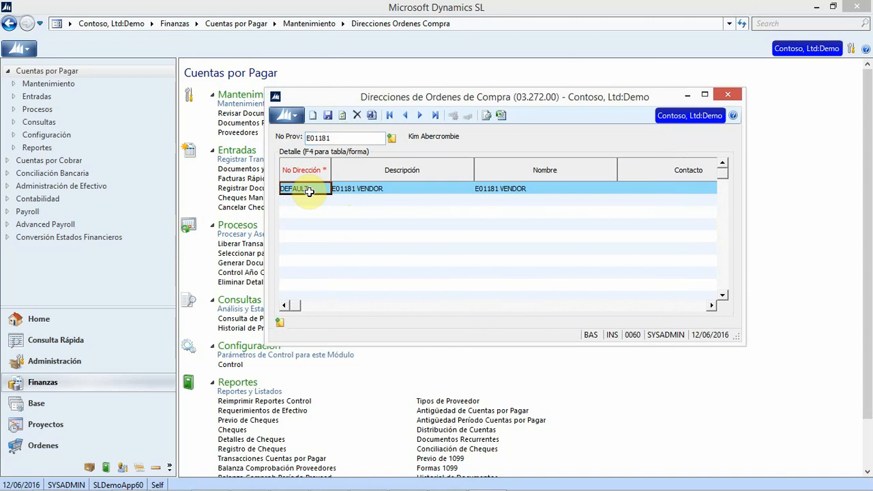
Examine the vendor's default purchase order address across its description, name, contact, address, phone, e-mail, R.F.C., tax district and tax code fields
left_click(365, 190)
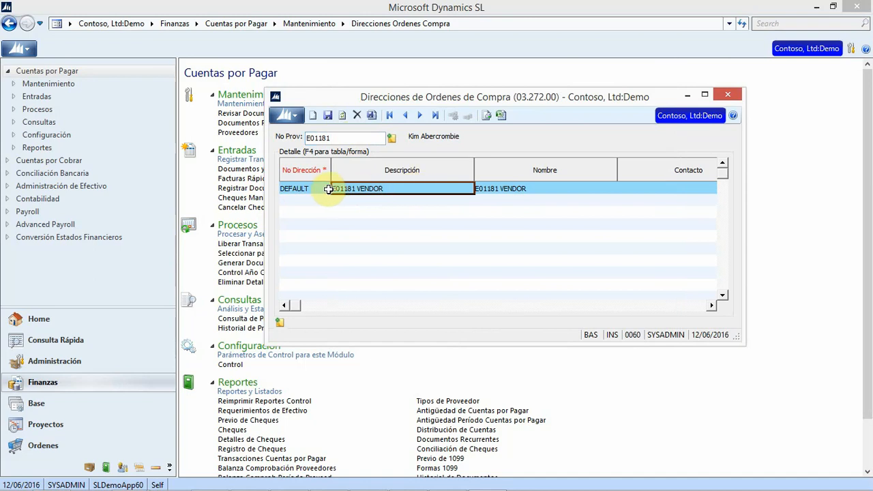
left_click(585, 189)
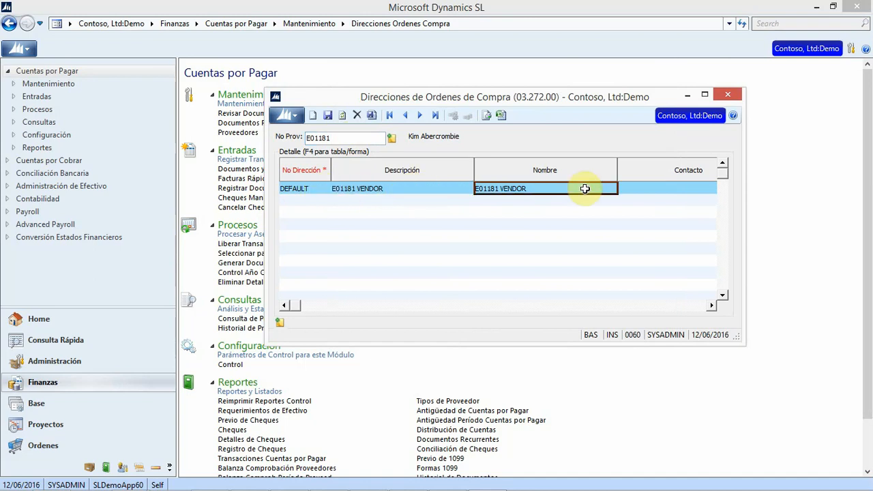
key("Tab")
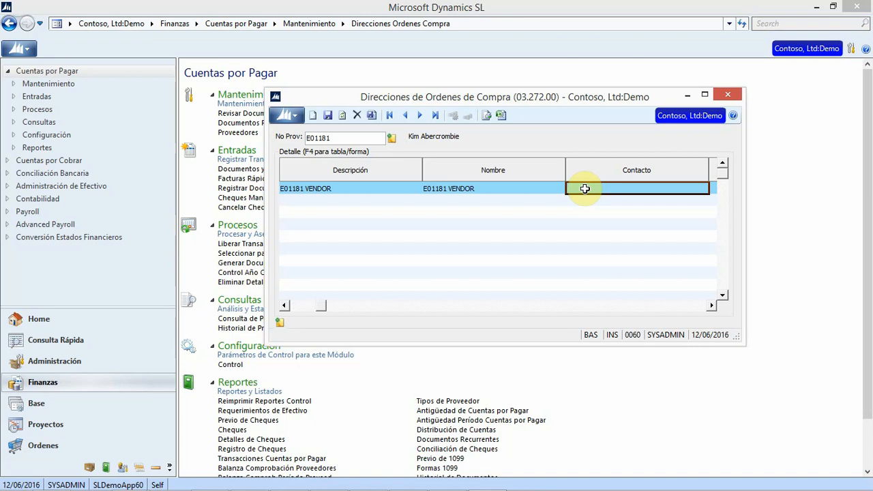
key("Tab")
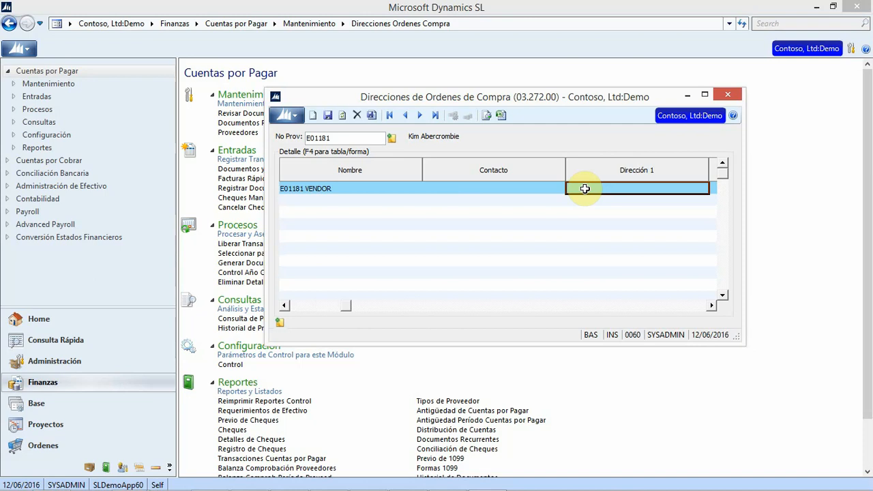
key("Tab")
key("Tab")
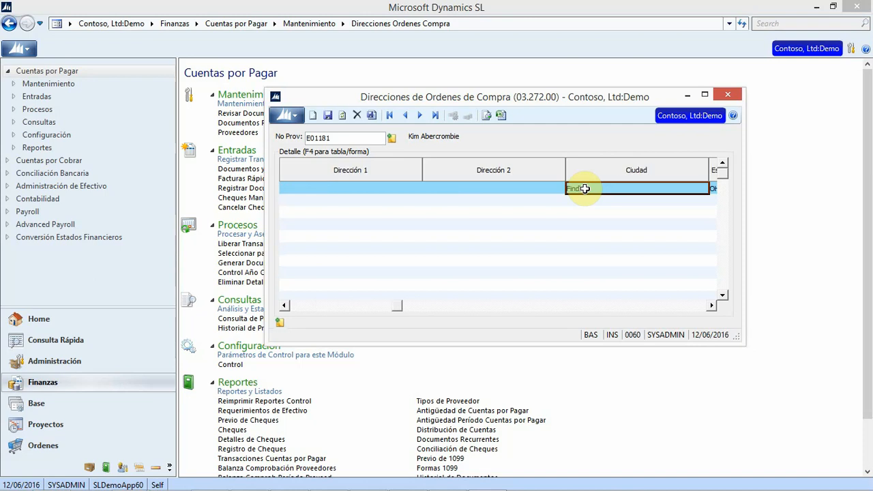
key("Tab")
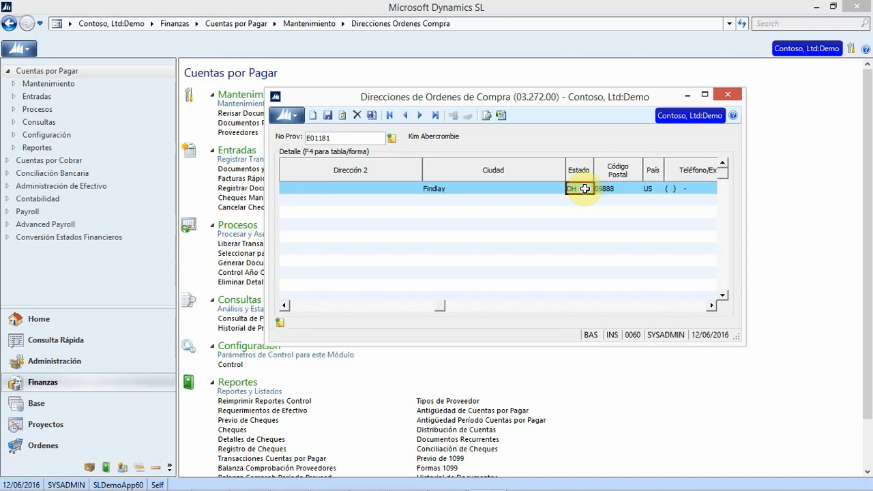
key("Tab")
key("Tab")
key("Tab")
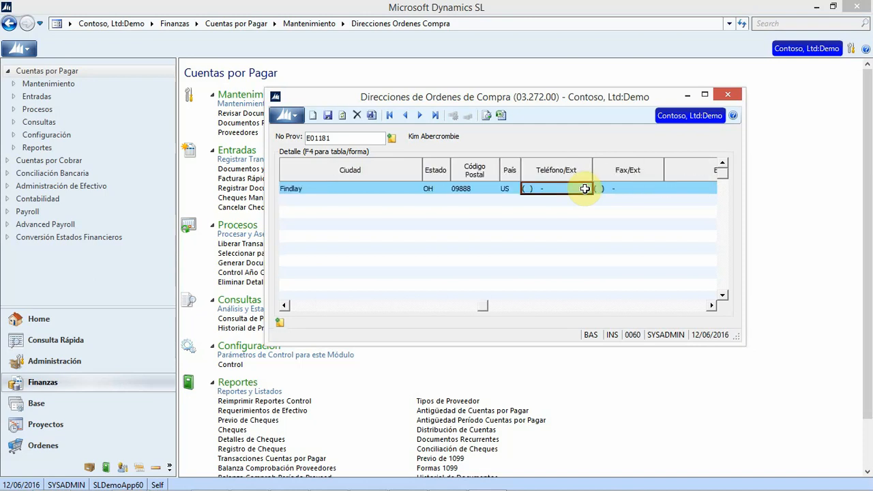
key("Tab")
key("Tab")
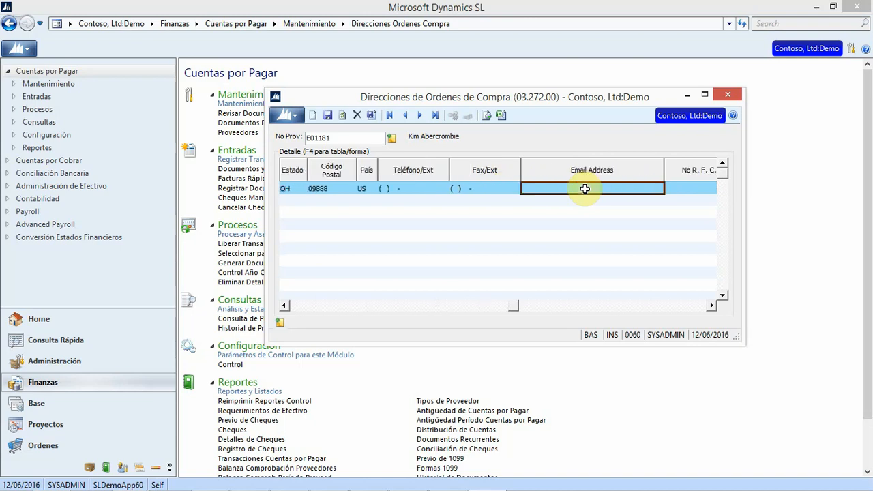
key("Tab")
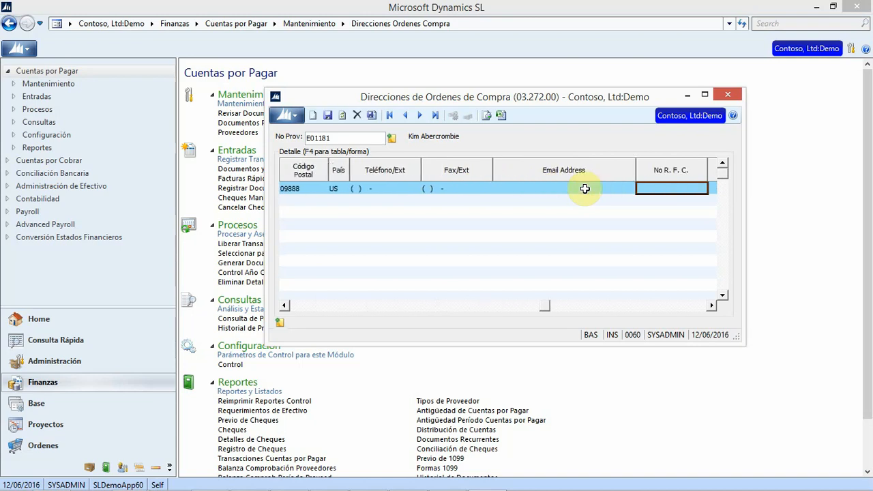
key("Tab")
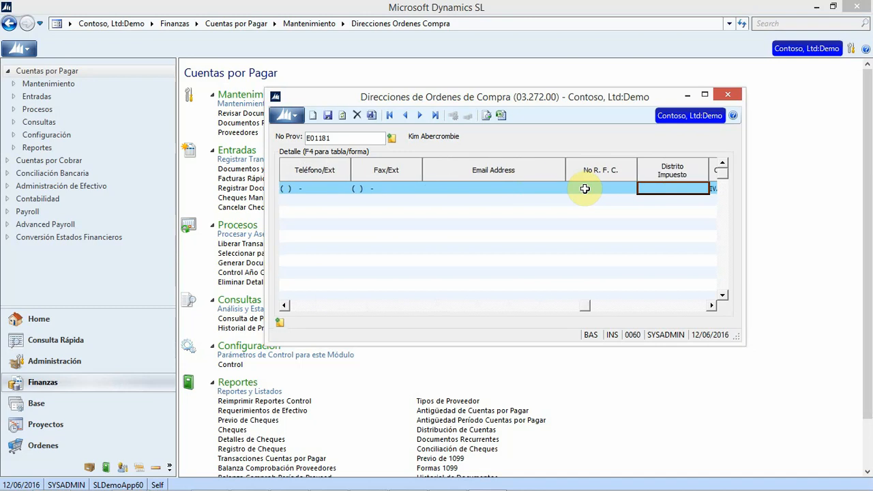
key("Tab")
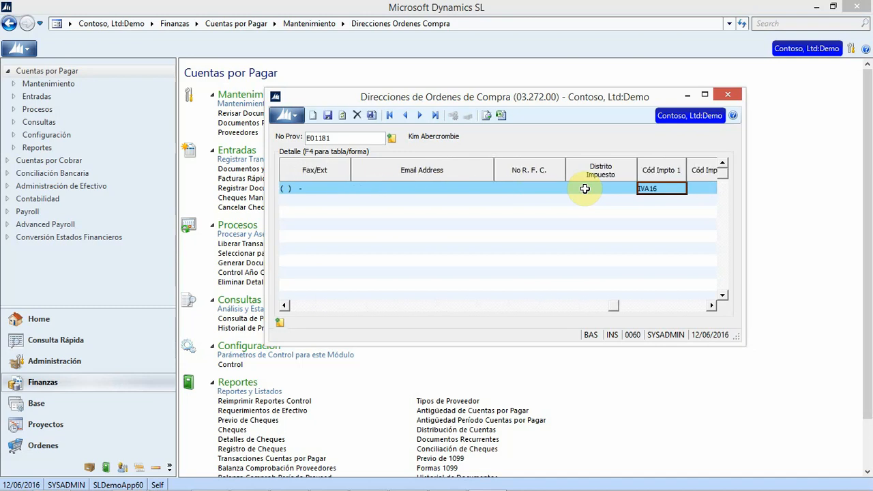
key("Tab")
key("Tab")
key("Tab")
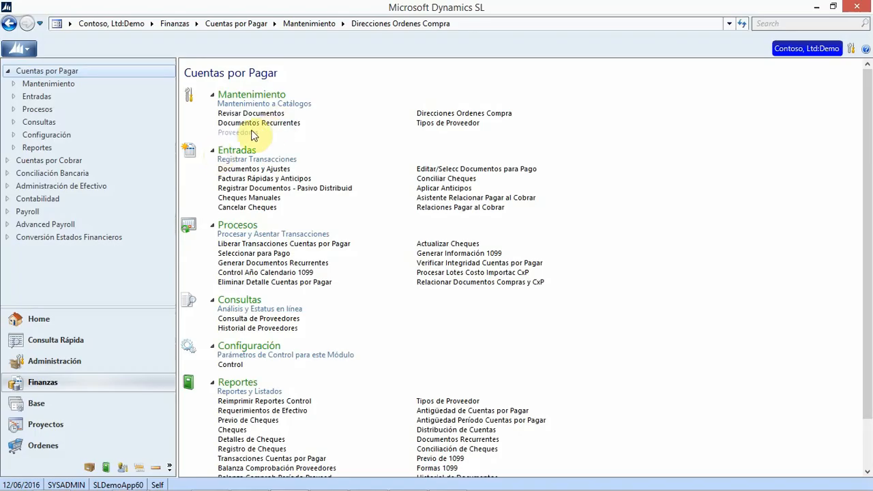
Open vendor maintenance, load the first vendor in the list and display its purchasing information
left_click(251, 133)
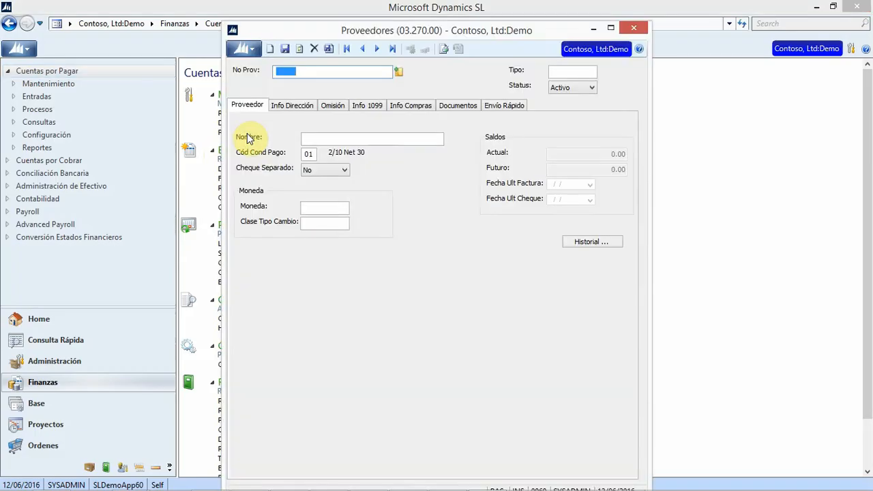
key("F3")
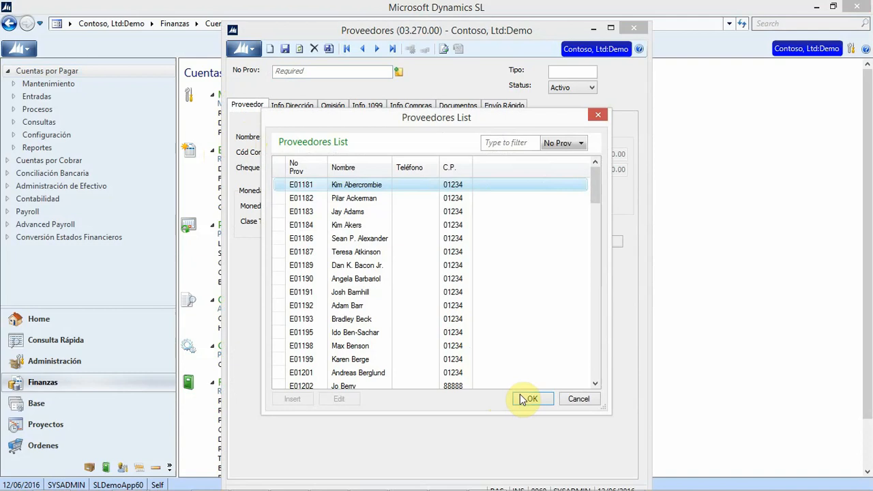
left_click(527, 399)
left_click(412, 108)
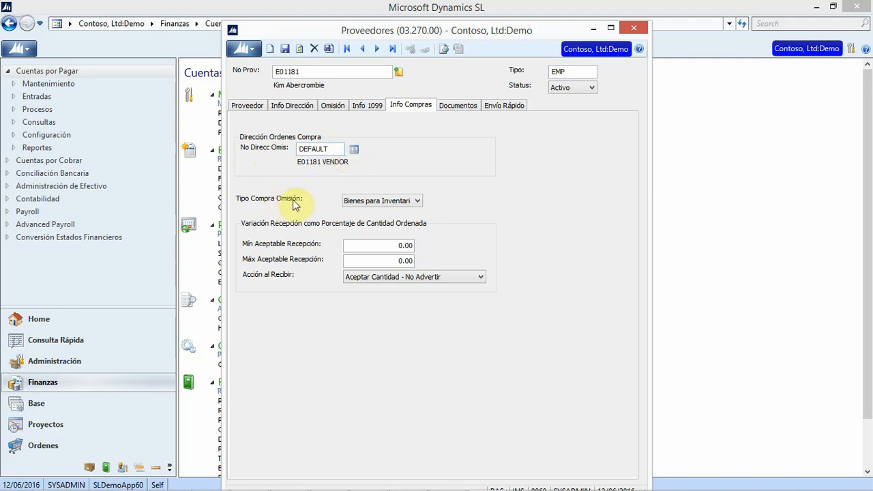
Set the vendor's default purchase type to Descripción and check the choices for the action on receipt
left_click(418, 201)
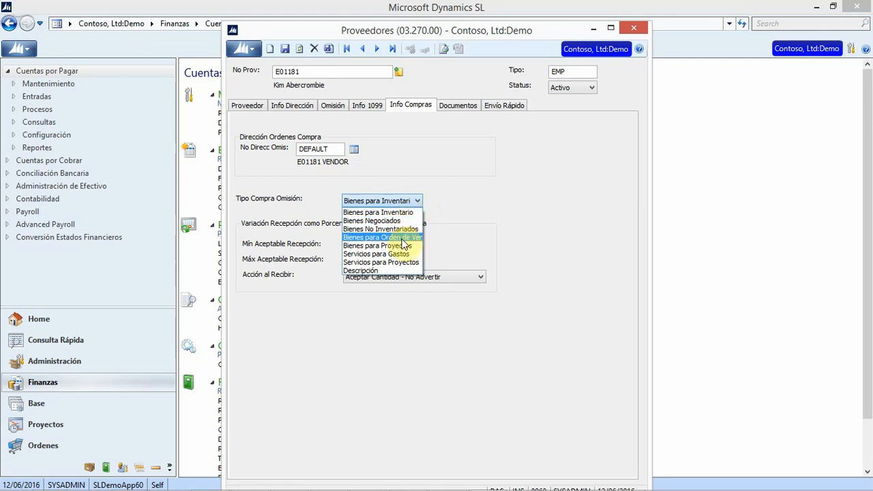
left_click(386, 271)
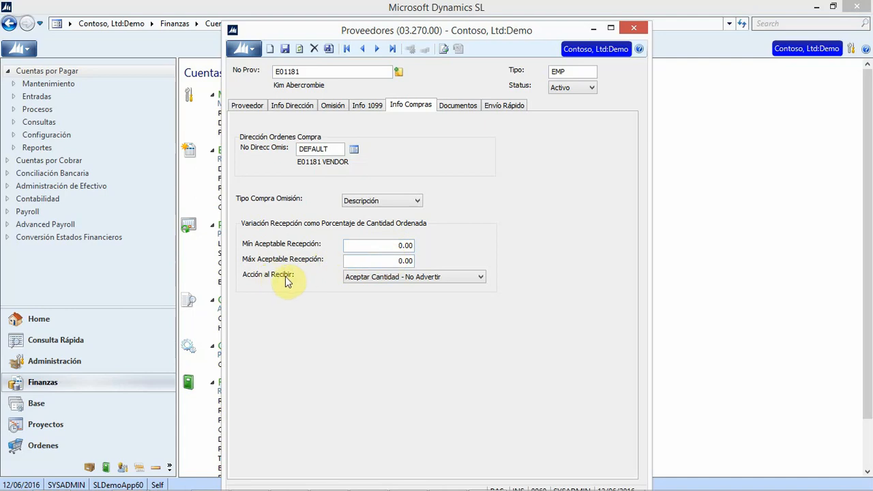
left_click(480, 279)
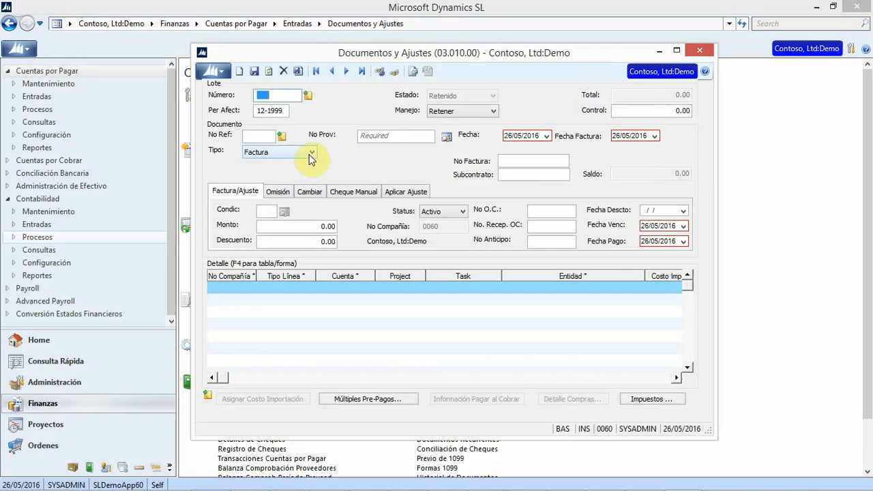
Check the document types, keeping Factura, and set the batch's handling to Liberar Ahora and its control total to 116.00
left_click(311, 154)
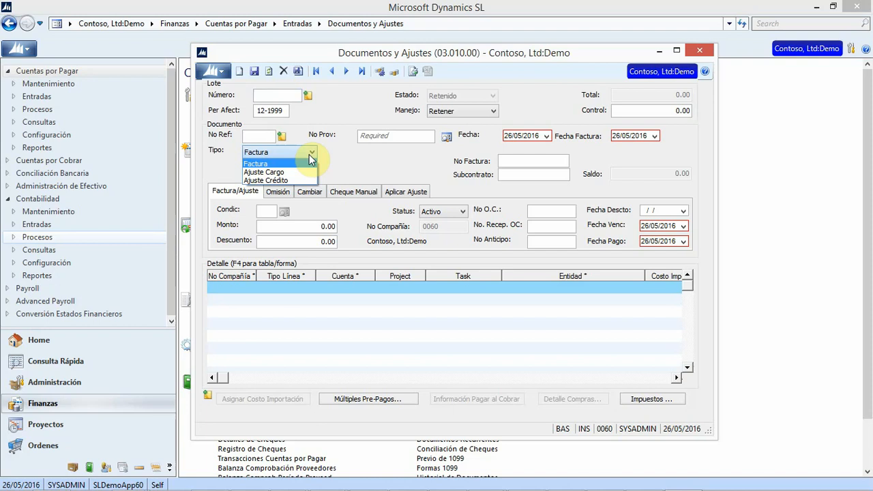
left_click(311, 157)
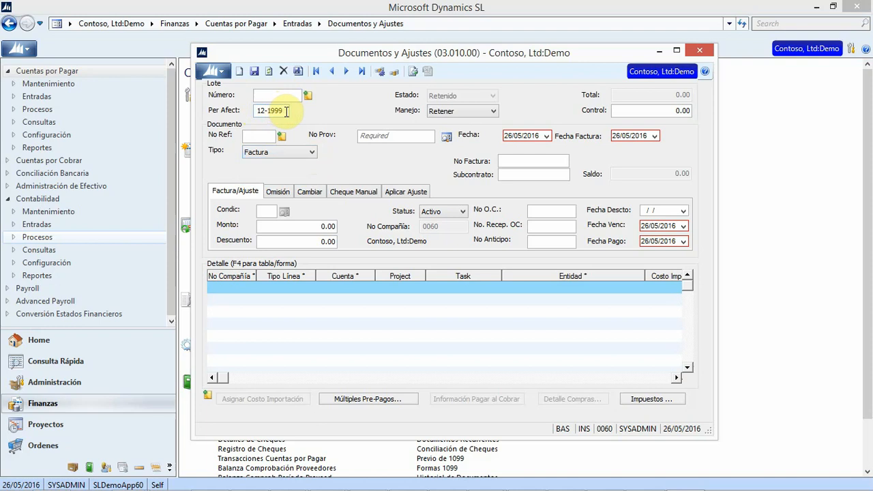
left_click(495, 109)
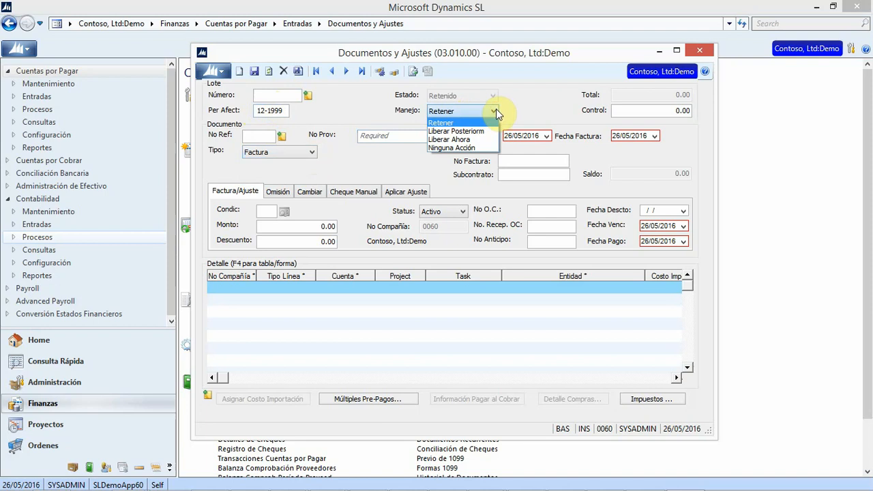
left_click(469, 139)
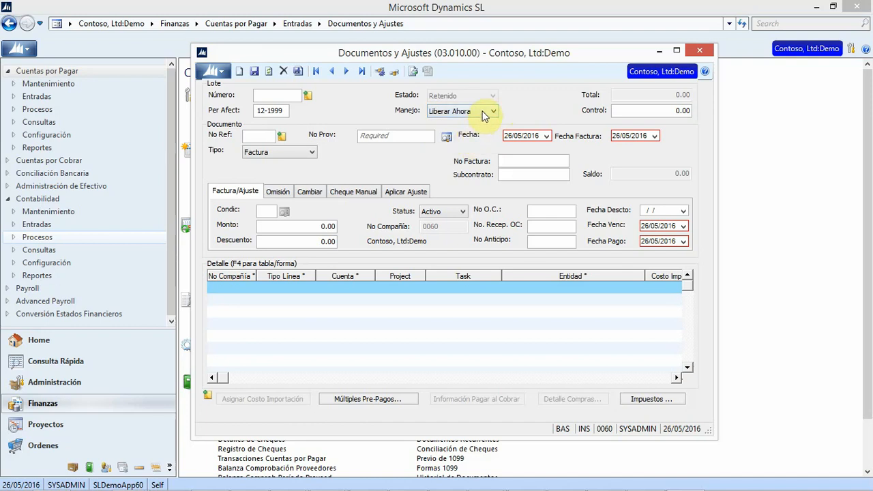
left_click(631, 110)
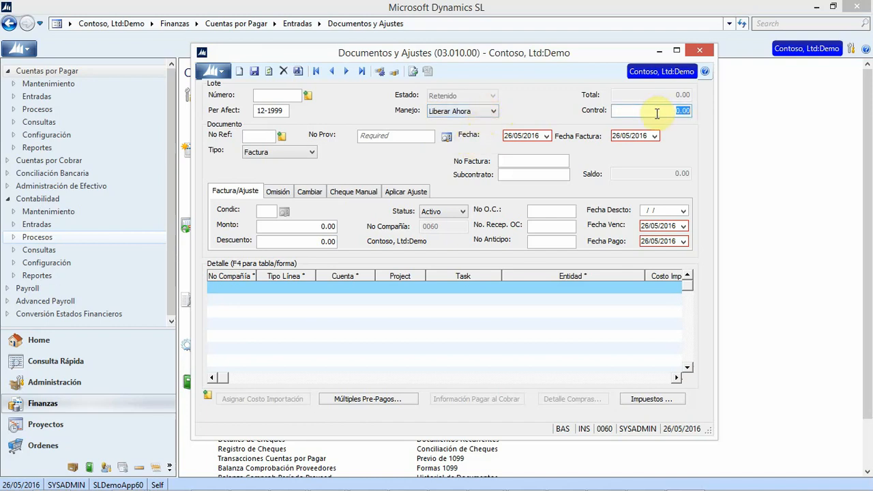
type("116")
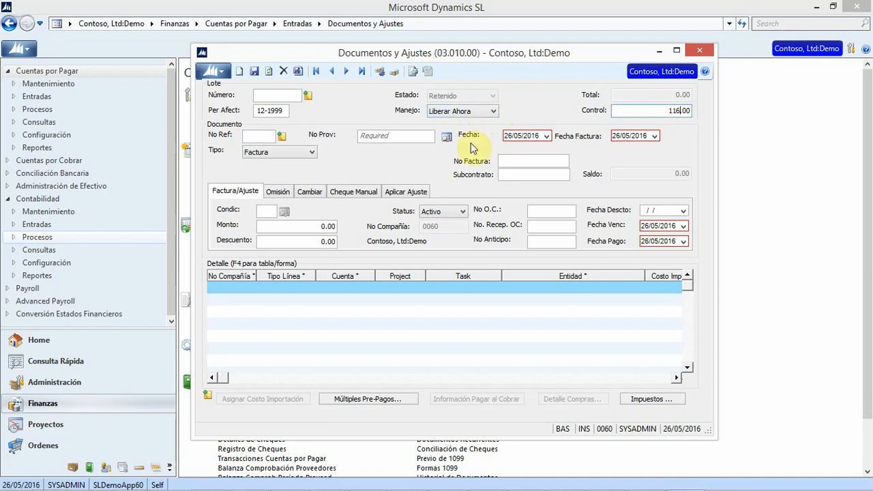
Keep Factura as the document type and assign the first vendor in the list to the document
left_click(311, 150)
left_click(312, 150)
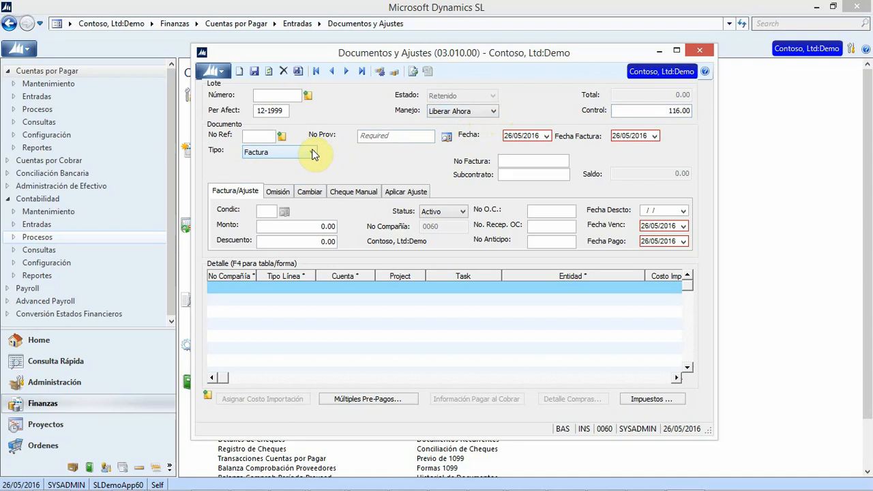
double_click(370, 137)
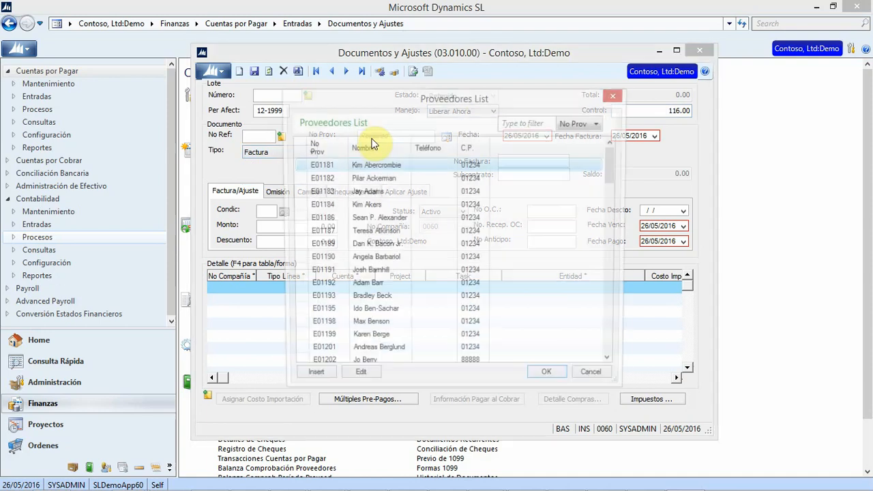
key("Return")
left_click(527, 136)
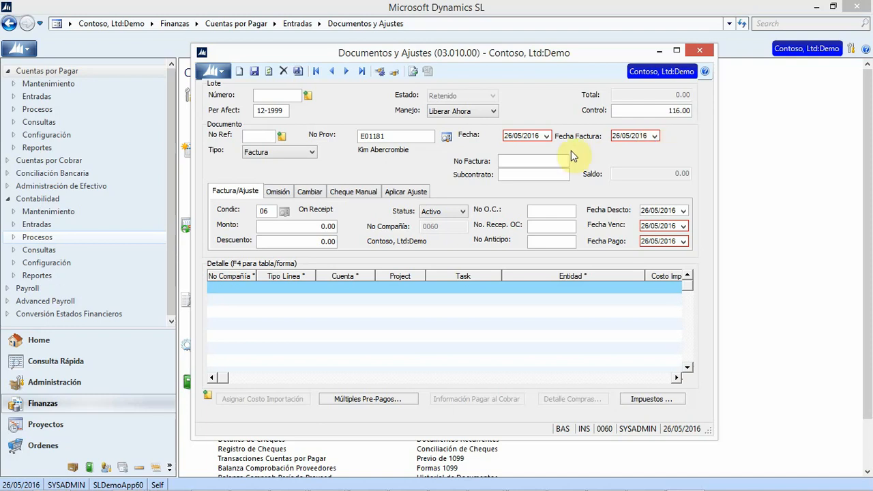
Set the document's invoice number to Fac 9999 and its amount to 116.00
left_click(519, 164)
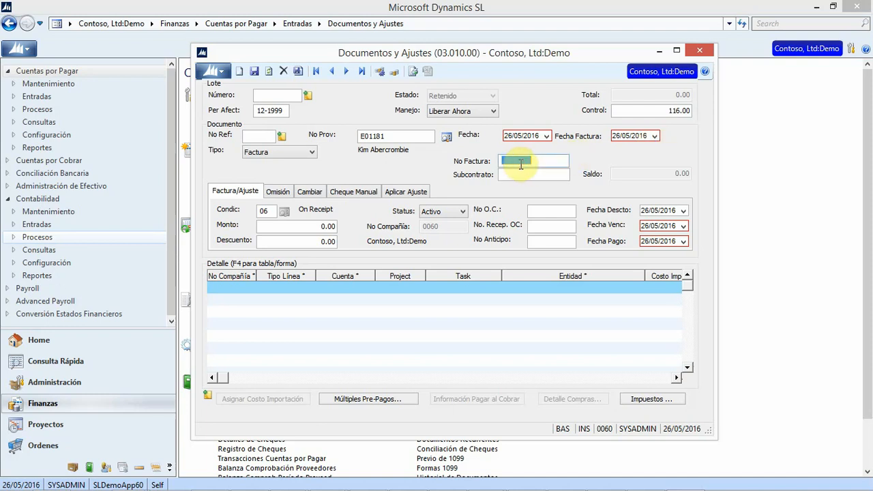
type("Fac 9999")
key("Tab")
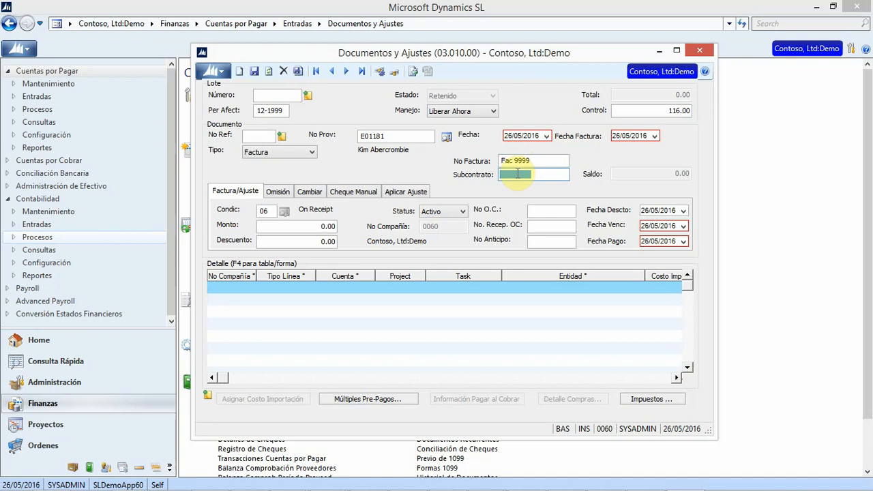
left_click(653, 135)
left_click(276, 211)
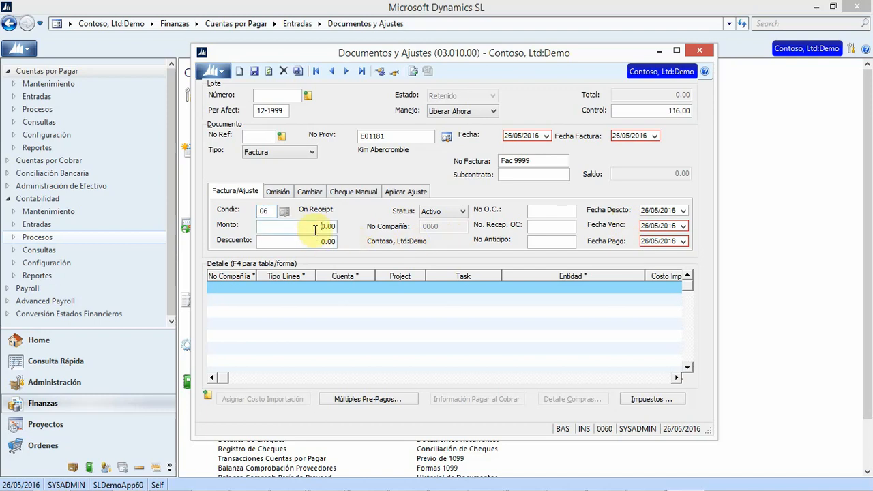
type("16")
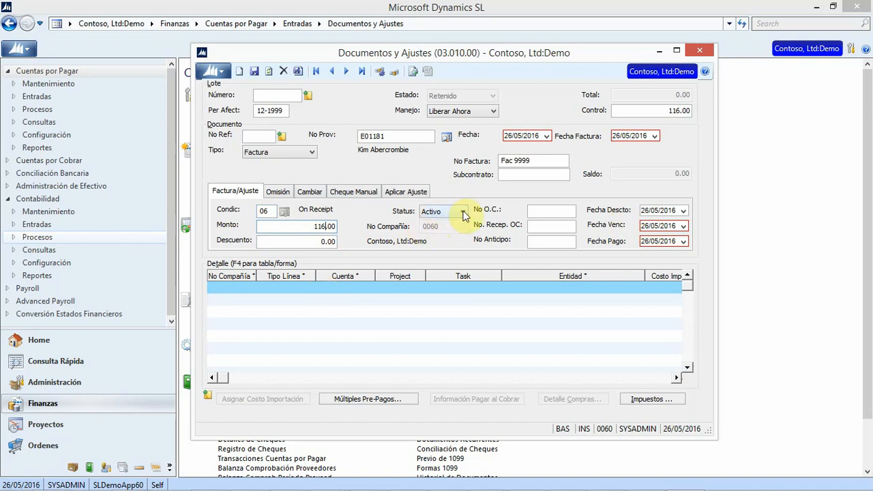
Check the document's status choices and its purchase order, purchase order receipt and prepayment number fields
left_click(464, 213)
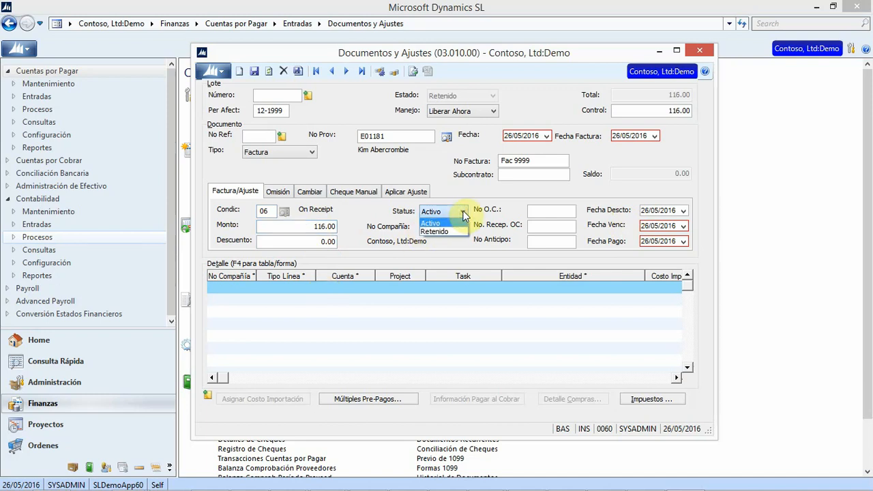
left_click(464, 213)
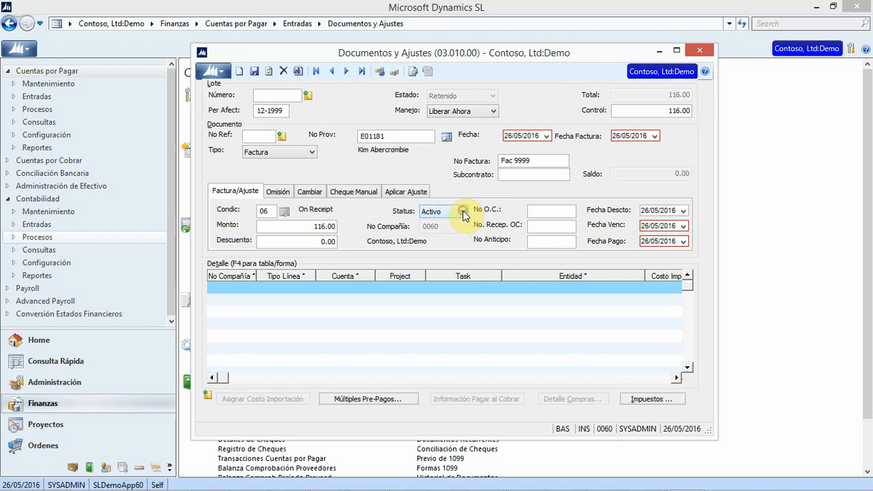
left_click(551, 211)
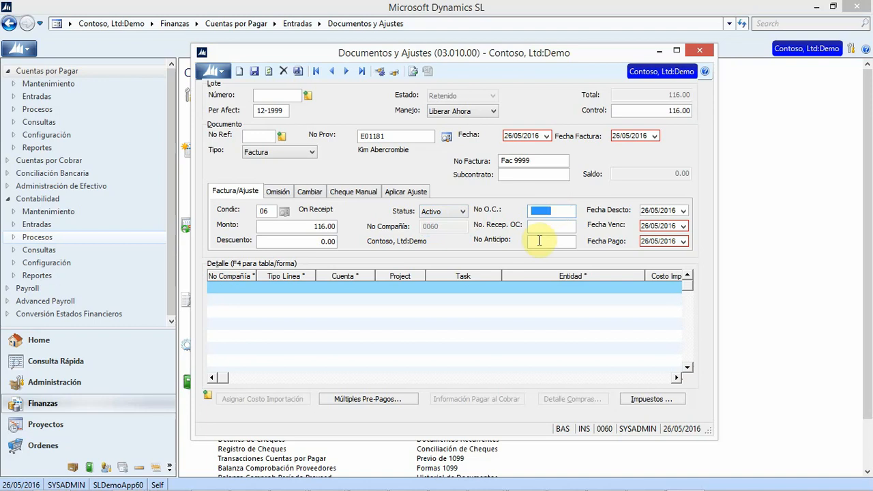
left_click(539, 240)
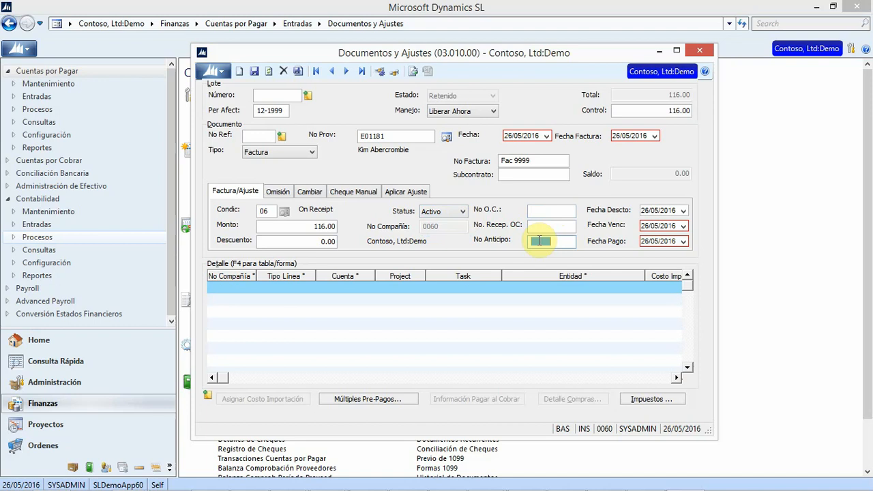
left_click(539, 211)
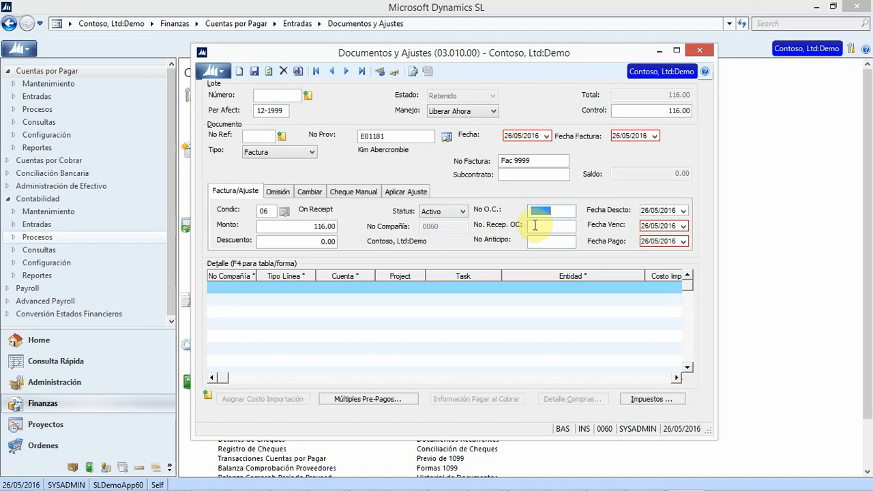
left_click(533, 224)
left_click(540, 210)
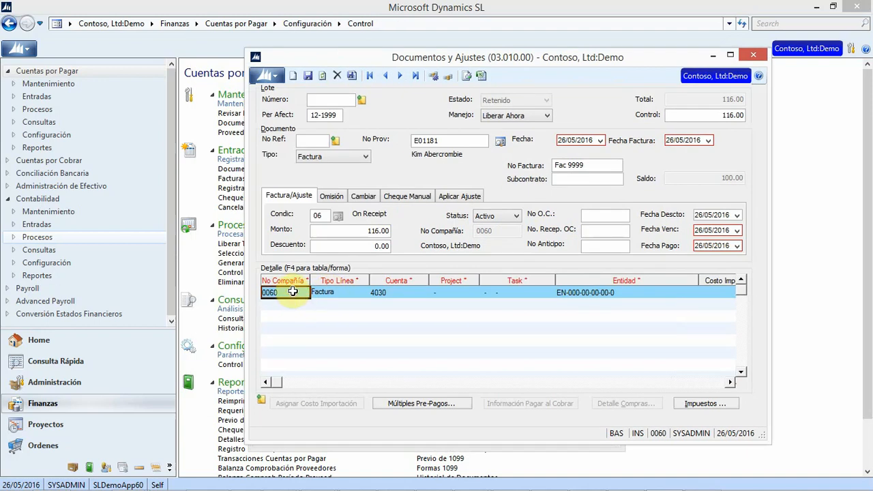
Examine the detail line's company, line type choices, account and entity
double_click(293, 292)
key("Return")
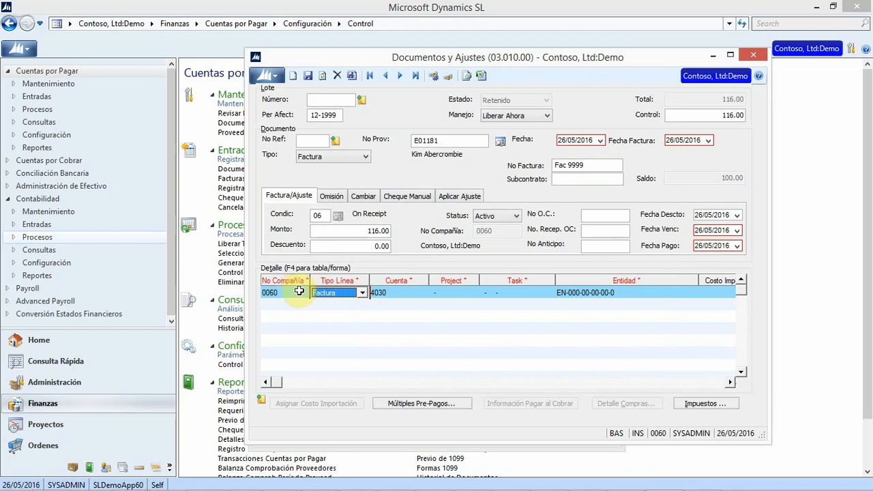
left_click(363, 292)
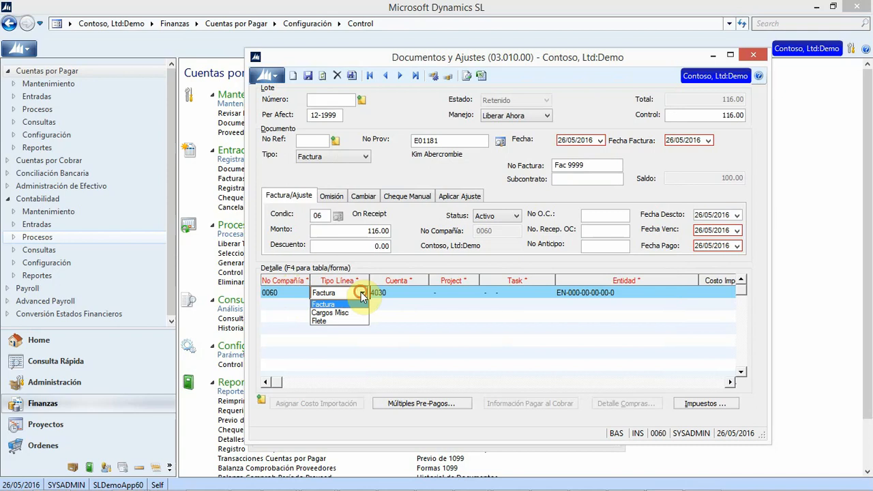
left_click(362, 293)
left_click(379, 293)
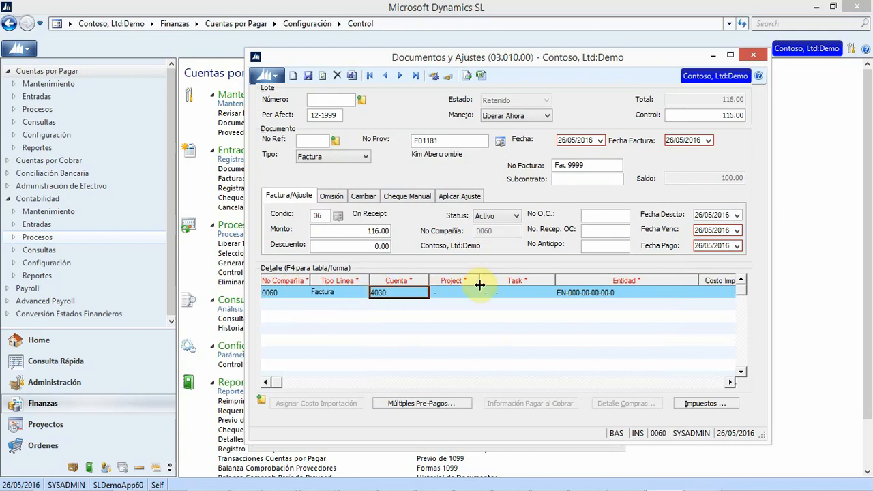
left_click(581, 292)
left_click(405, 294)
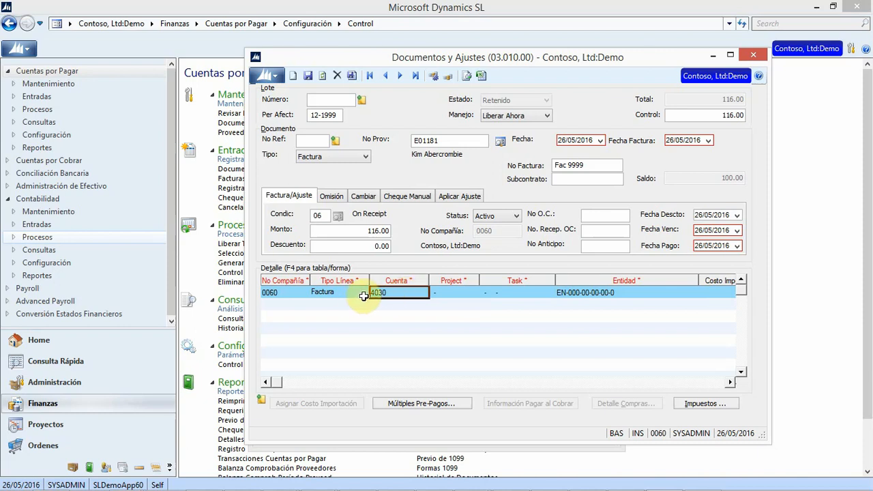
left_click(338, 293)
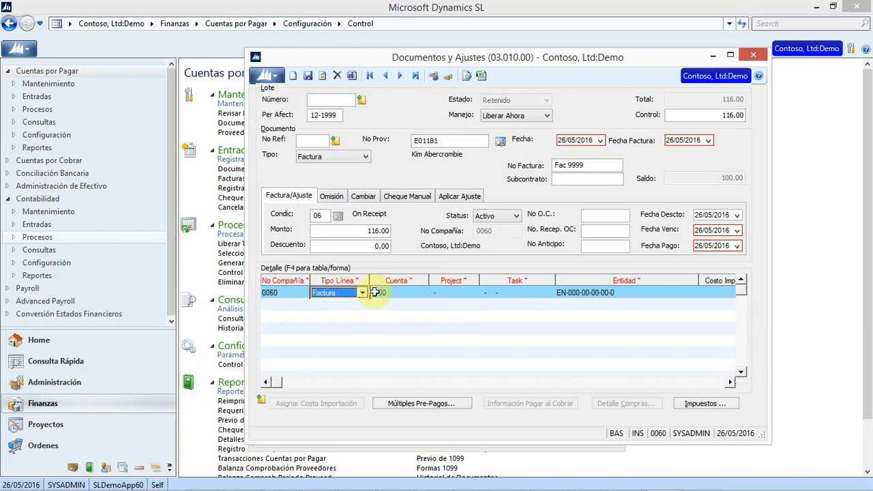
Assign project CO-123000 and the first task in its list to the detail line
left_click(445, 292)
key("F3")
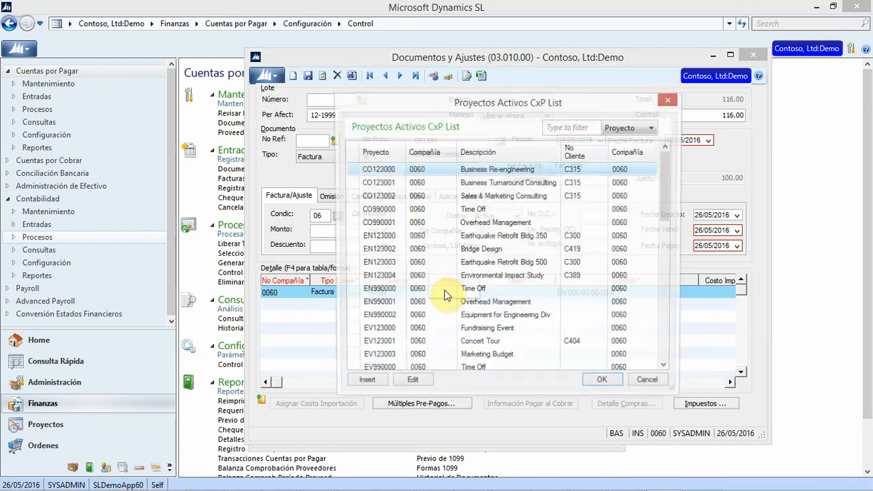
key("Return")
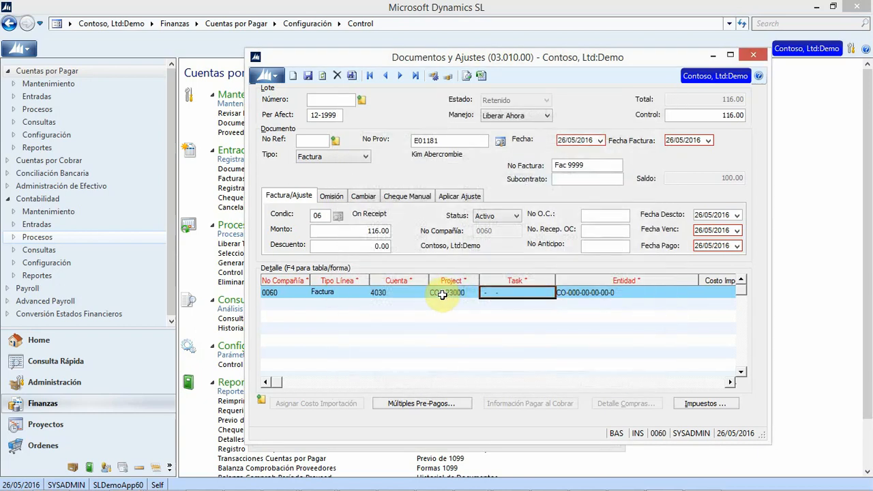
key("Tab")
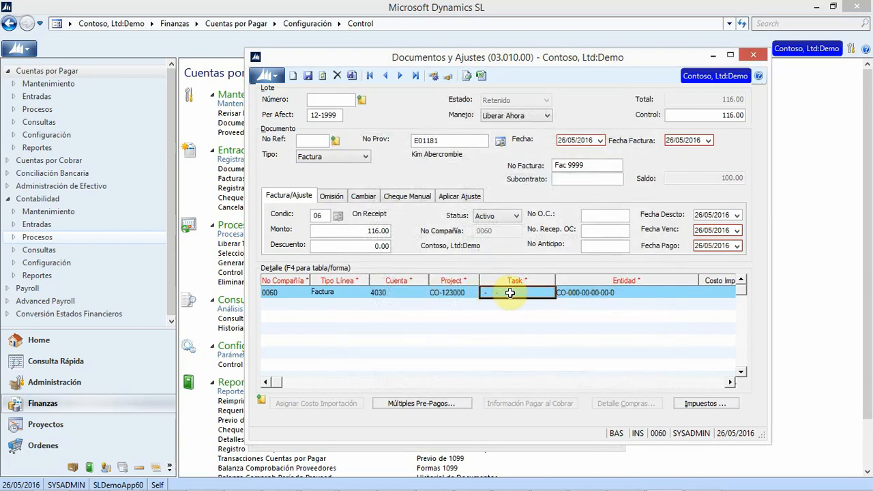
key("F3")
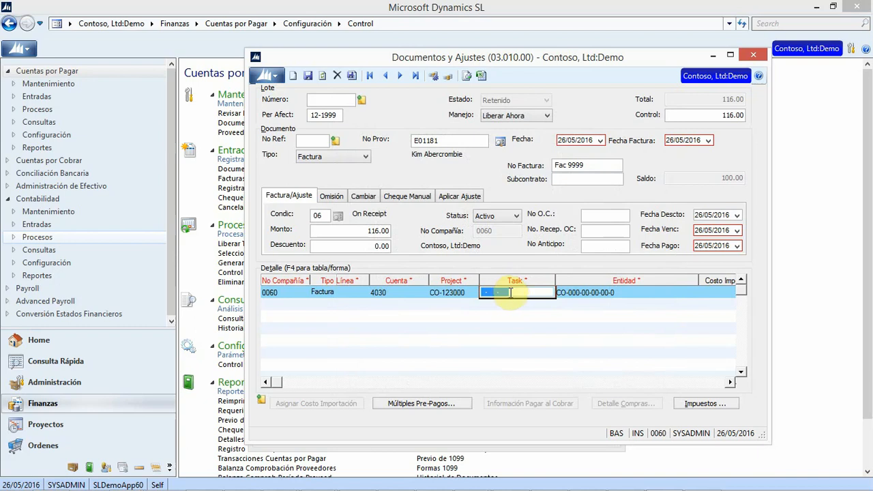
key("Return")
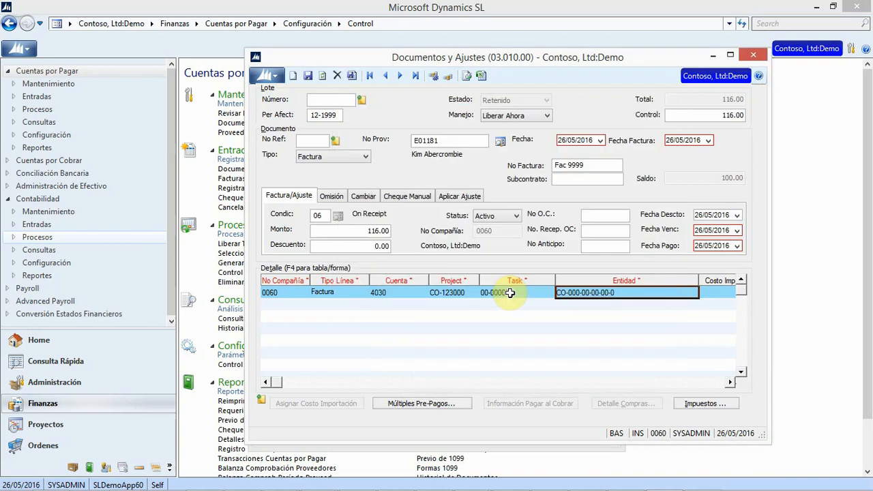
key("Tab")
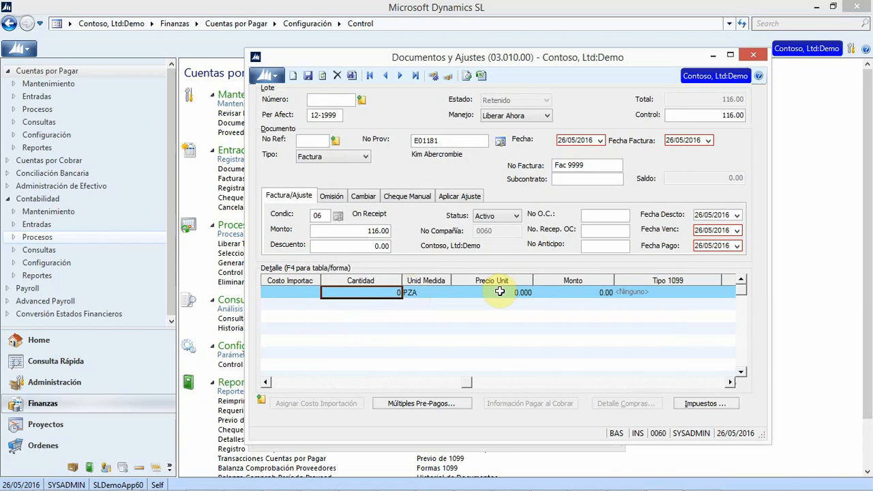
Set the detail line's amount to 100.00, leaving its 1099 type as is
left_click(564, 294)
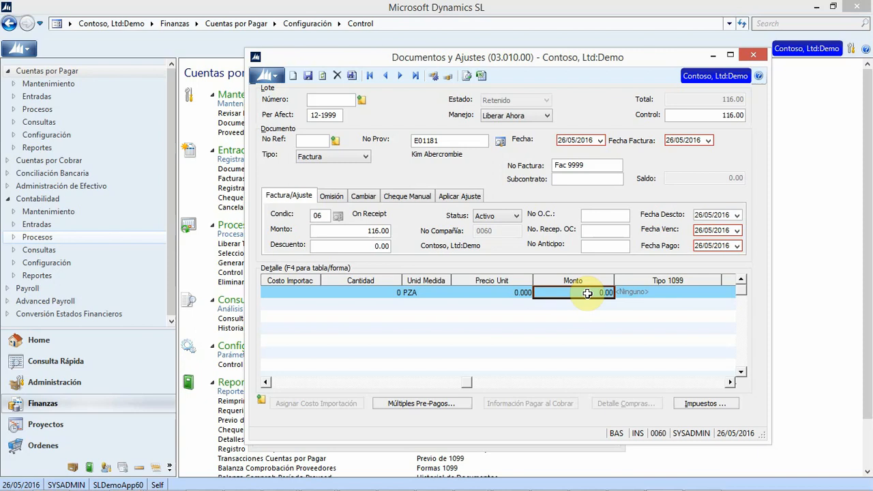
left_click(587, 294)
type("100")
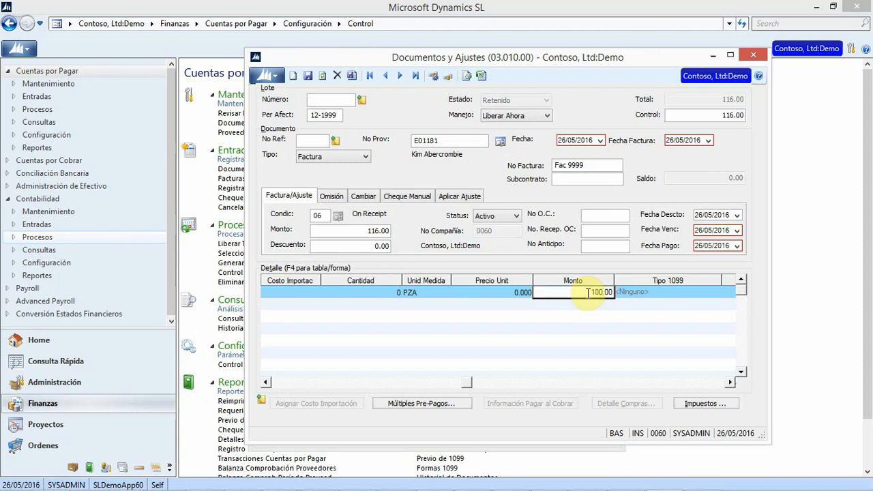
key("Tab")
key("Tab")
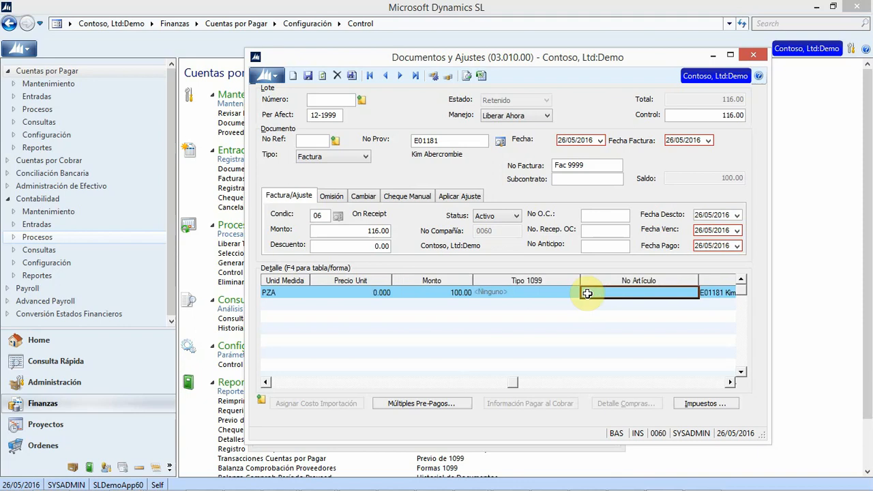
Check the detail line's description and compare it with the default transaction description choices in Accounts Payable control
key("Tab")
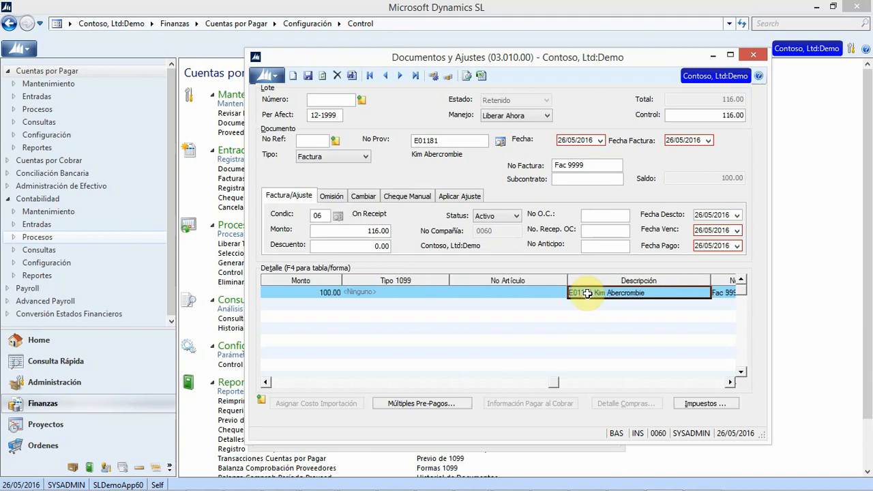
left_click(588, 293)
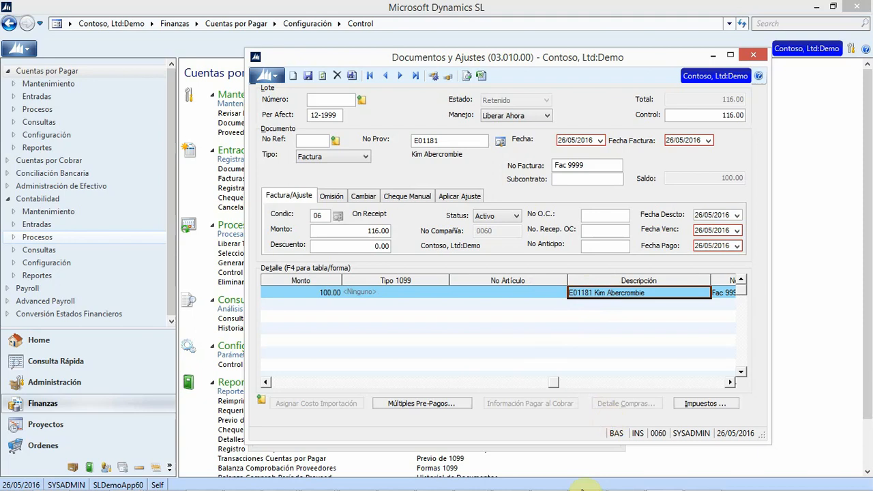
mouse_move(583, 488)
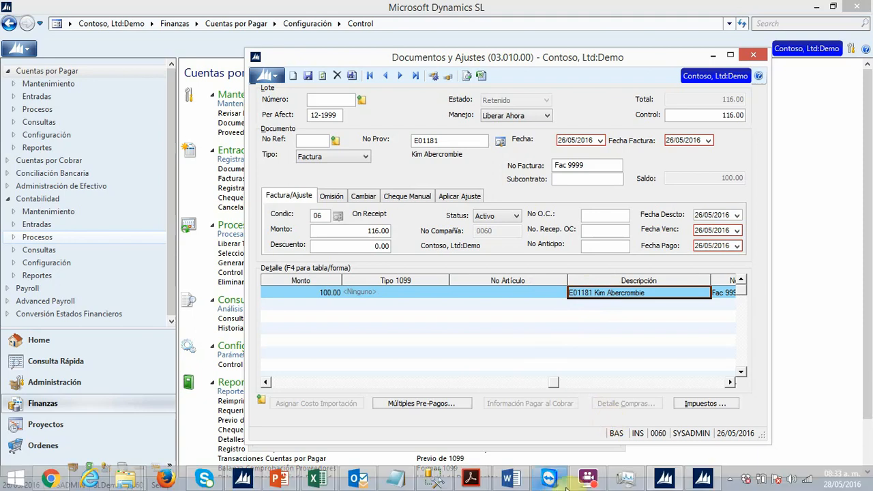
left_click(699, 482)
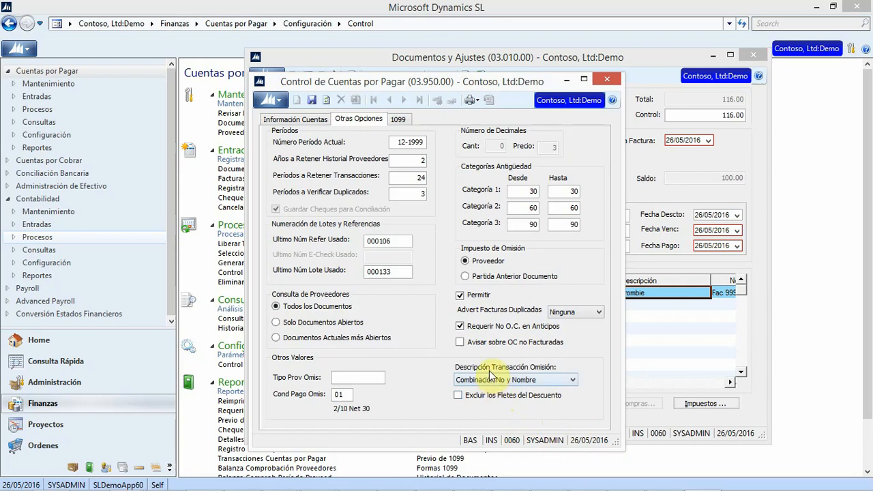
left_click(572, 380)
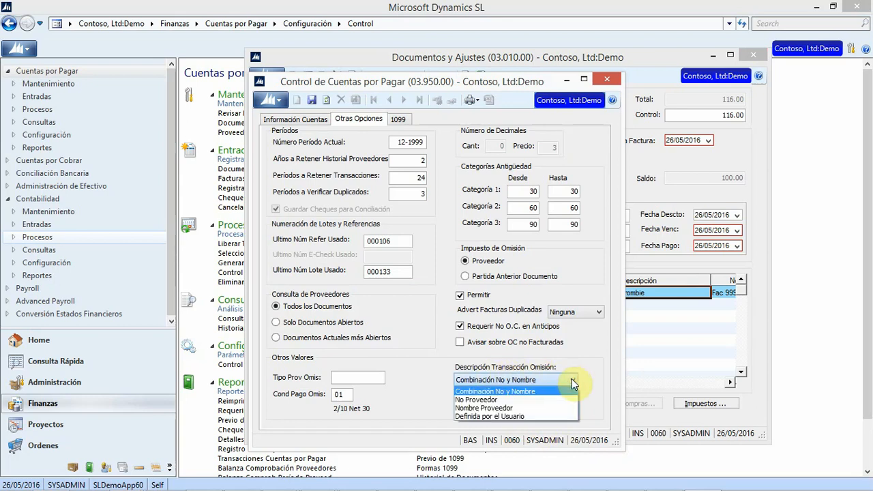
left_click(572, 379)
Return to the invoice's detail line and assign it tax code IVA16, leaving the tax category blank
left_click(715, 293)
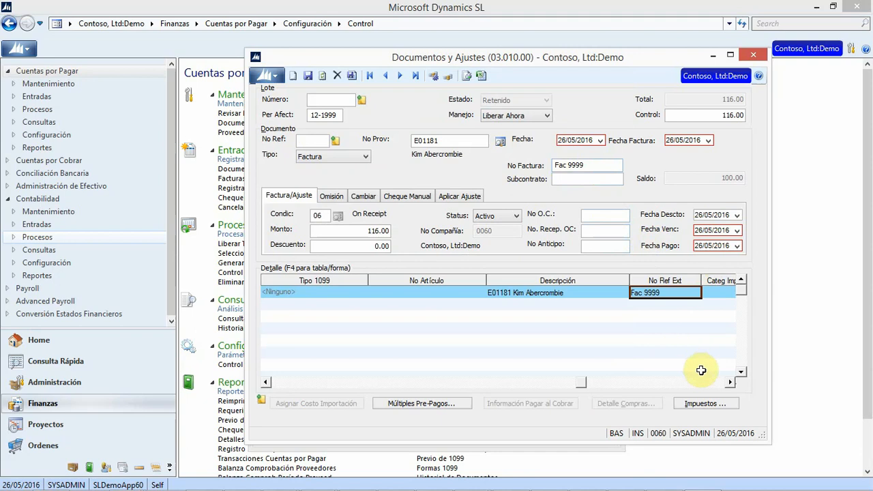
left_click(727, 381)
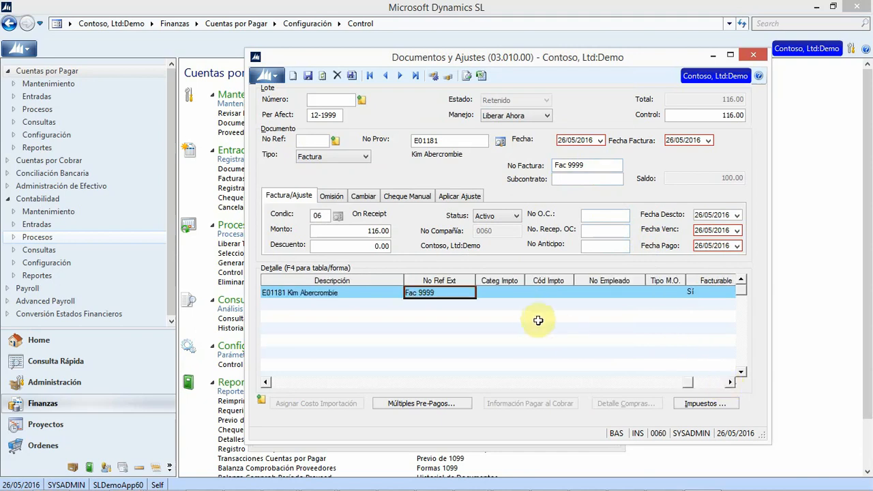
left_click(511, 292)
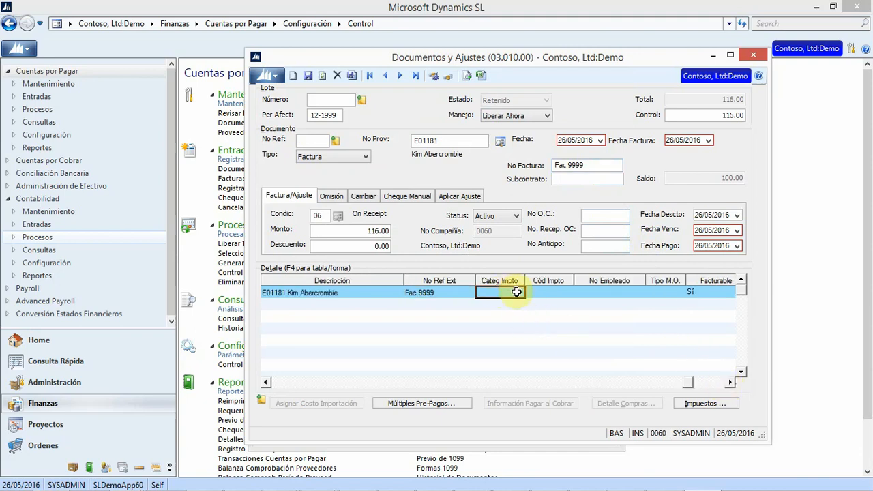
key("Tab")
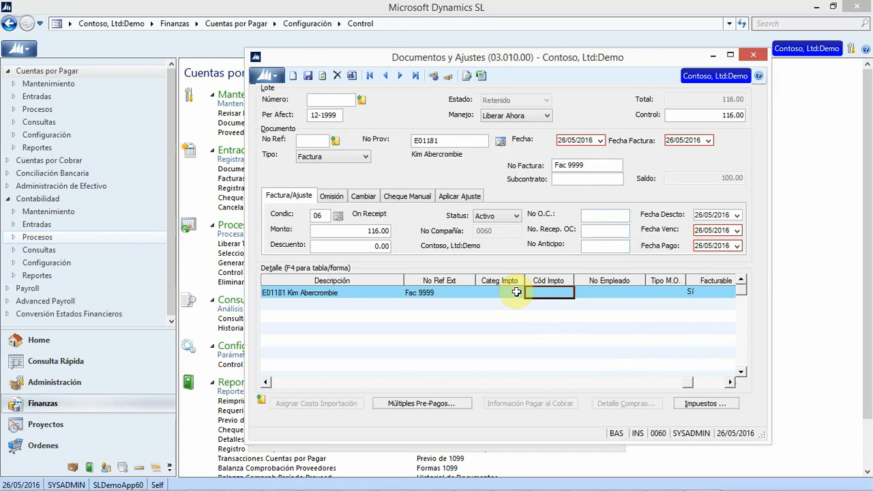
key("F3")
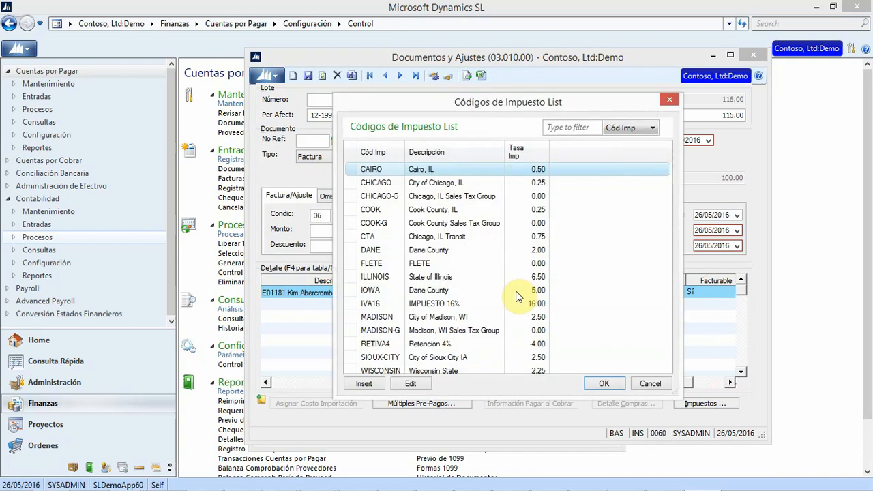
double_click(450, 304)
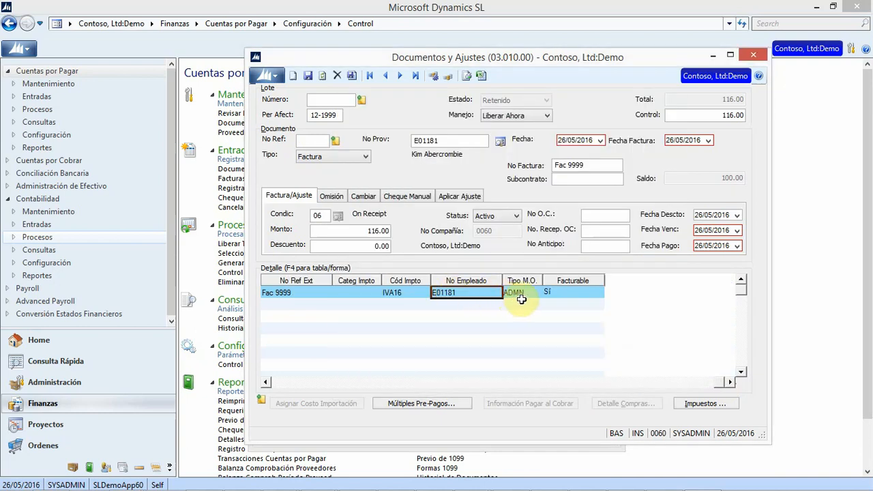
Check the detail line's employee, labor type and billable setting
left_click(574, 291)
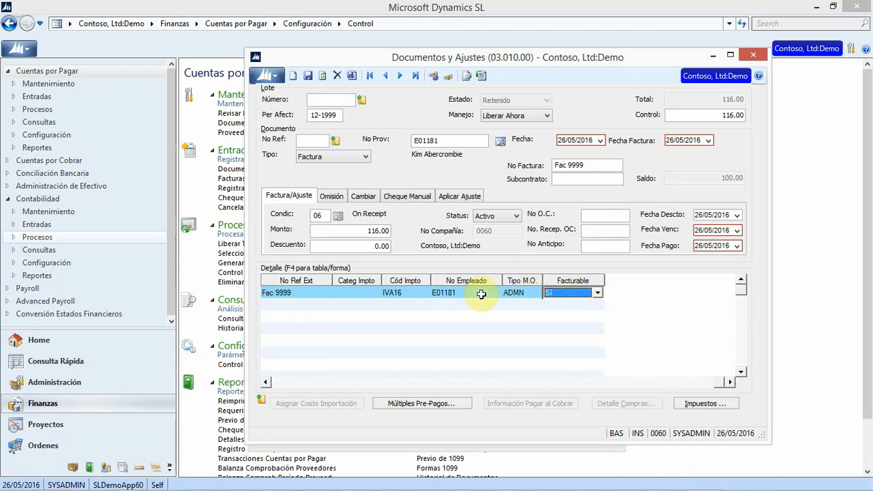
left_click(481, 295)
left_click(513, 294)
left_click(563, 294)
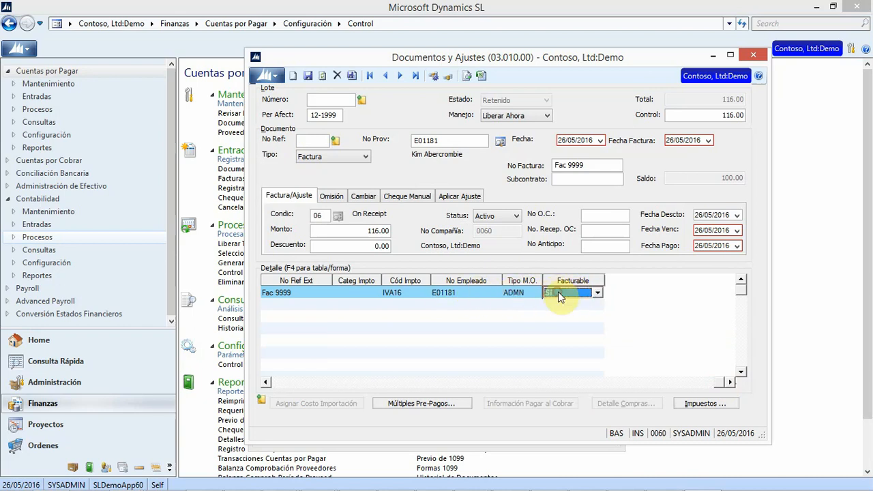
left_click(522, 293)
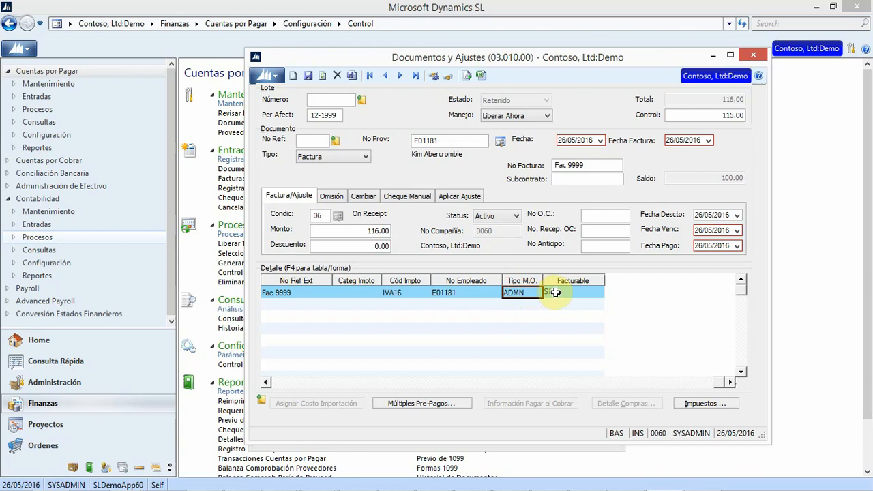
Save the invoice after checking its payables account and entity, and pick the RETIVA4 withholding code for its taxes
left_click(363, 197)
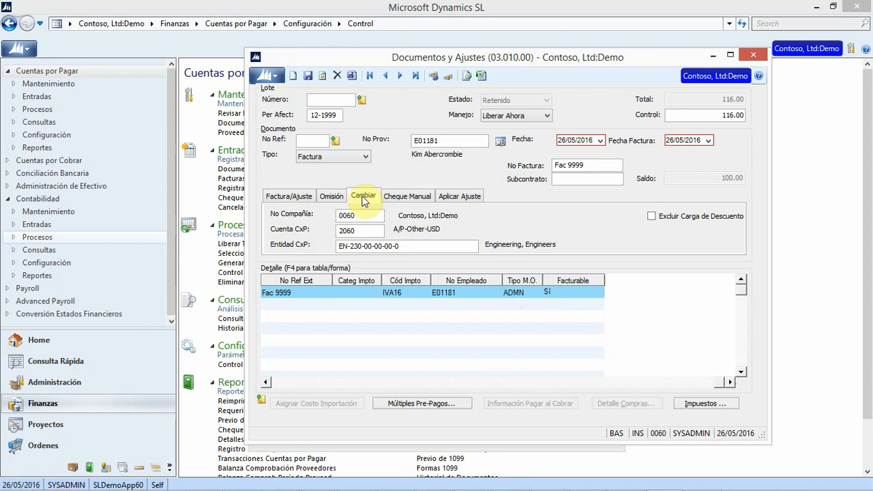
left_click(309, 76)
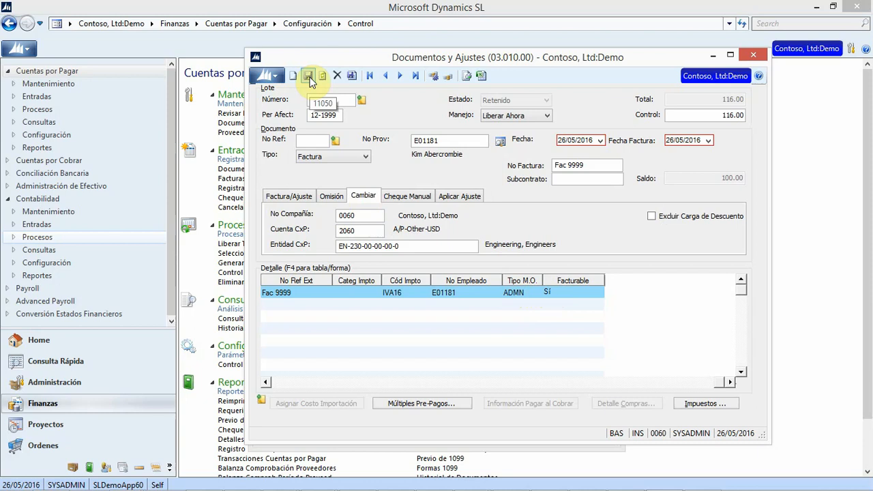
left_click(309, 77)
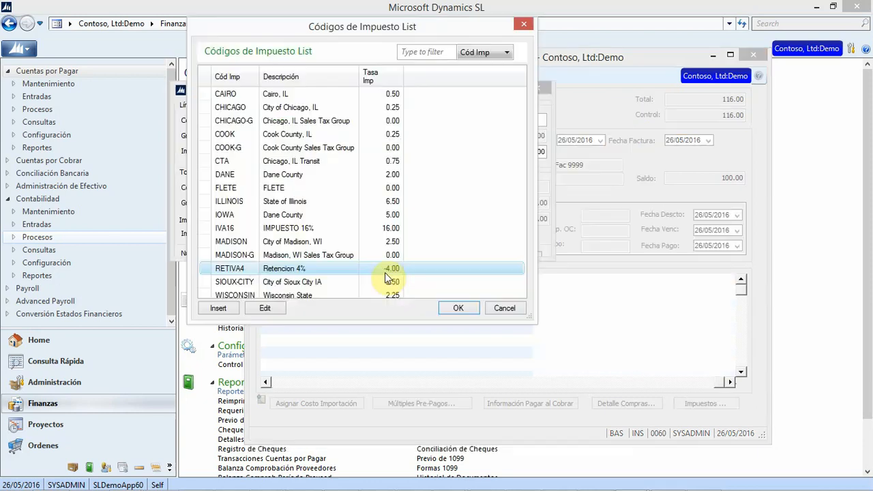
double_click(386, 274)
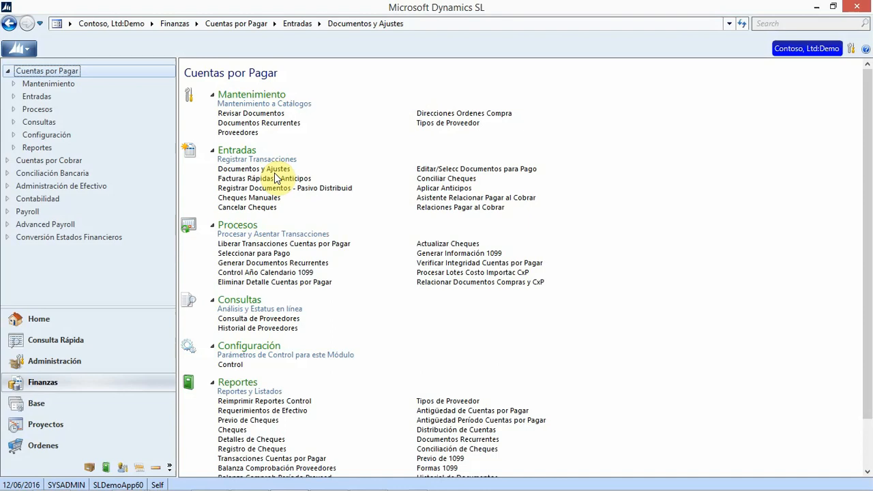
Open Documentos y Ajustes and load batch 000138 from the batch list
left_click(272, 170)
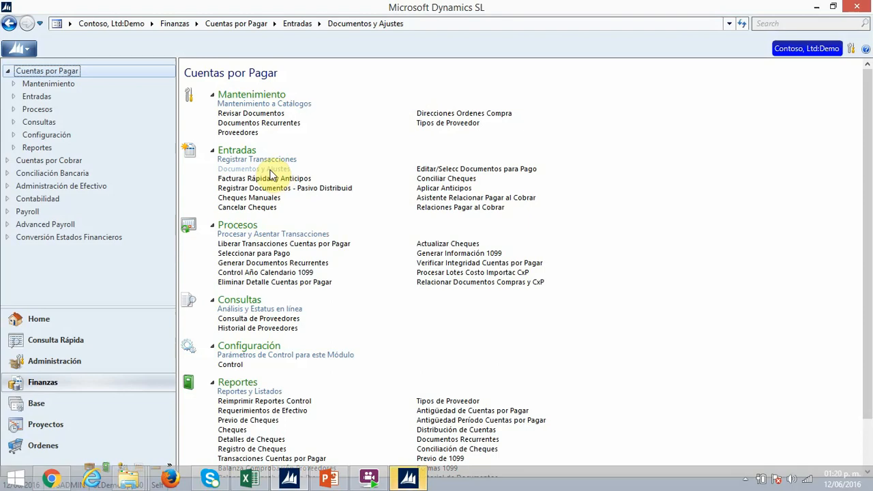
left_click(412, 481)
key("F3")
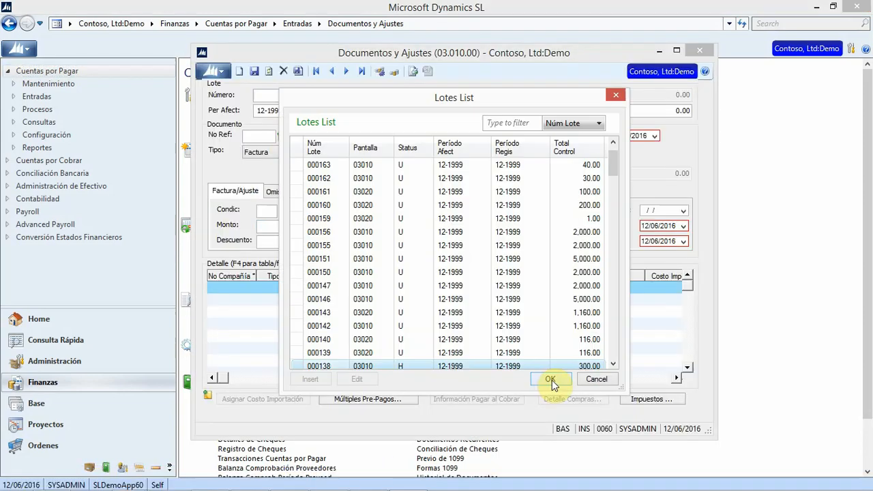
left_click(552, 380)
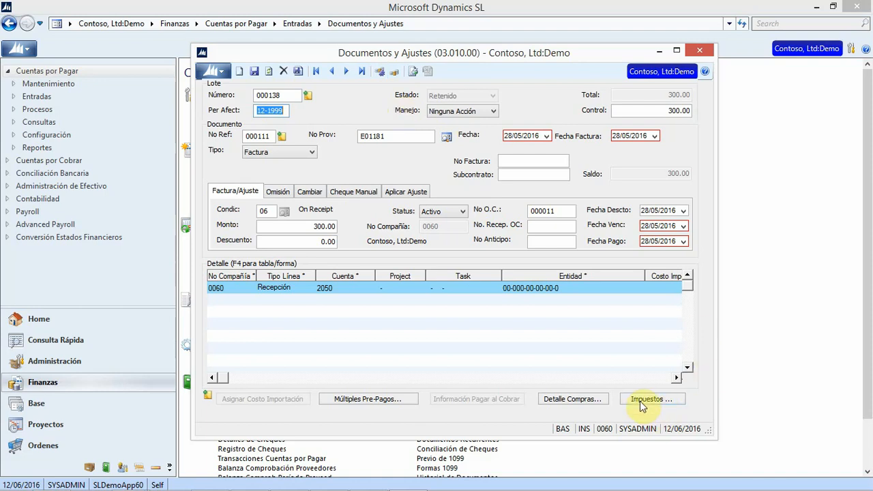
Open the taxes of the batch's detail line and enter IVA16 as its first tax code
left_click(645, 379)
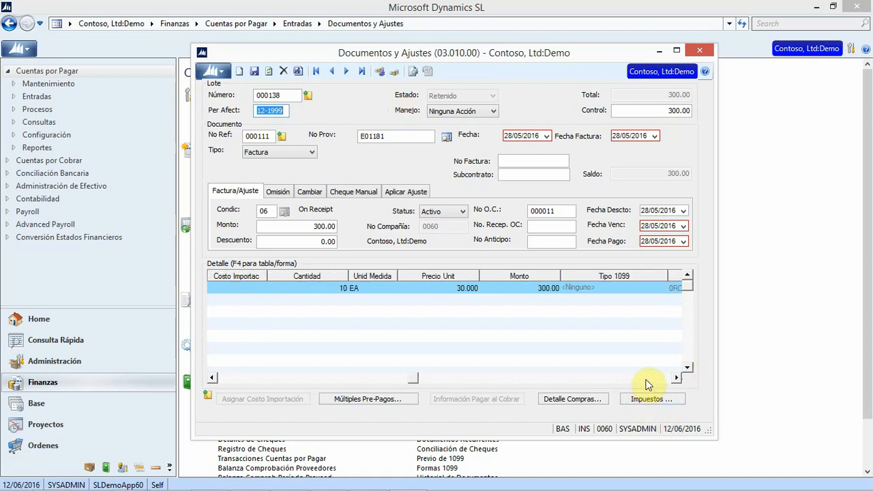
left_click(647, 380)
left_click(645, 379)
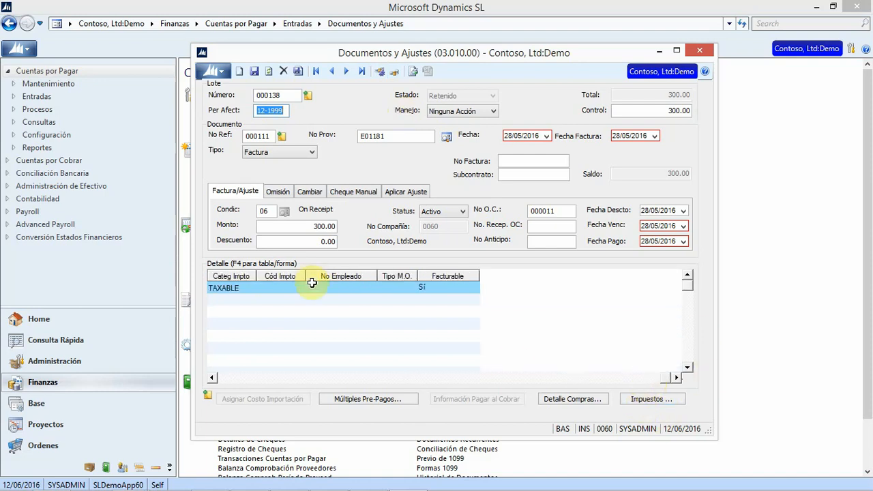
left_click(282, 289)
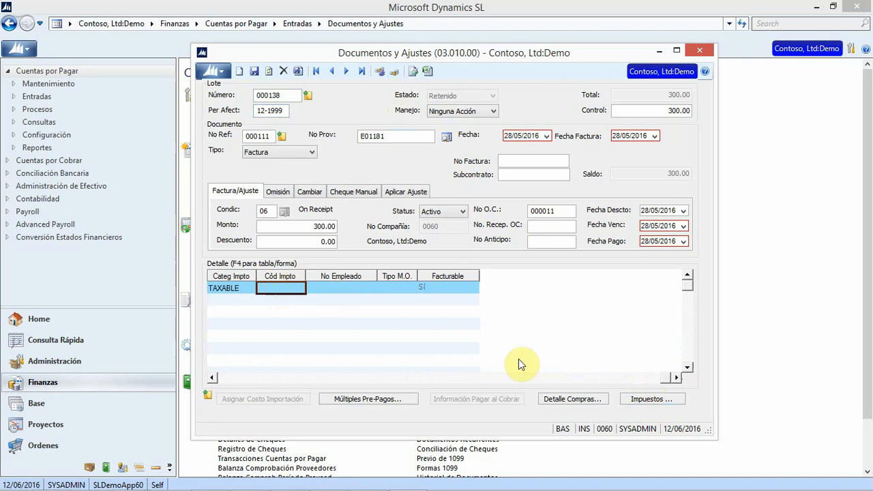
left_click(647, 400)
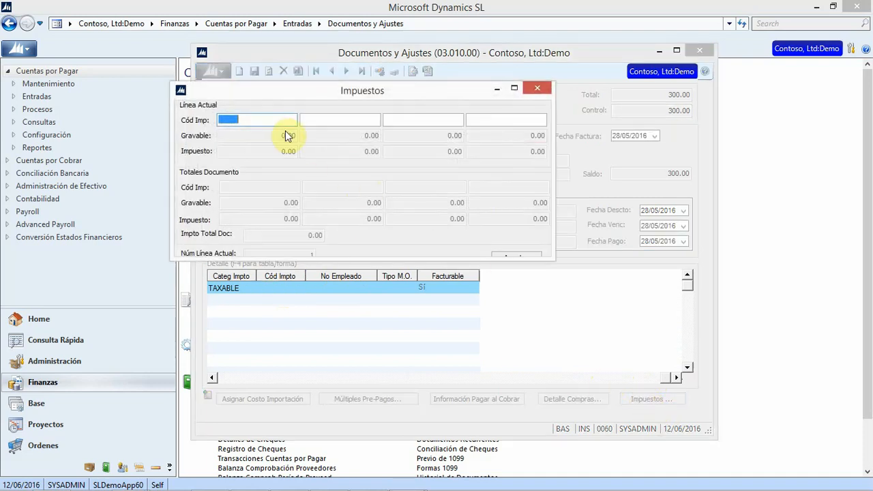
key("F3")
left_click(273, 215)
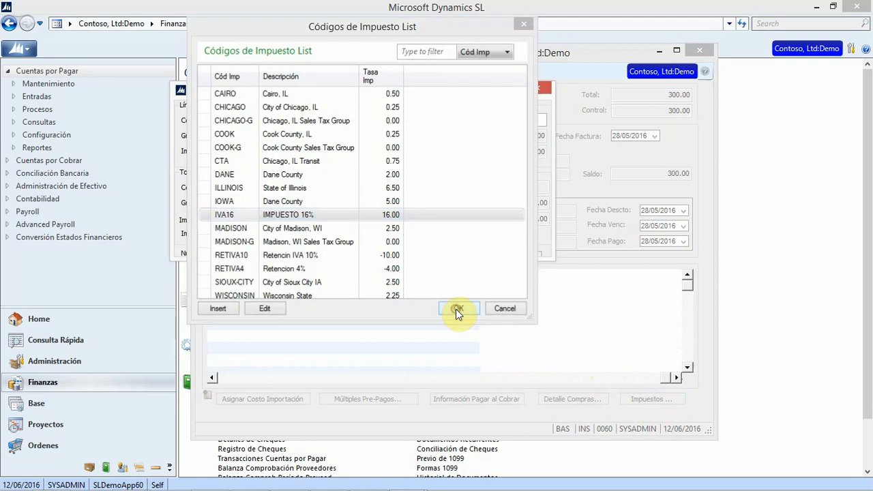
left_click(456, 310)
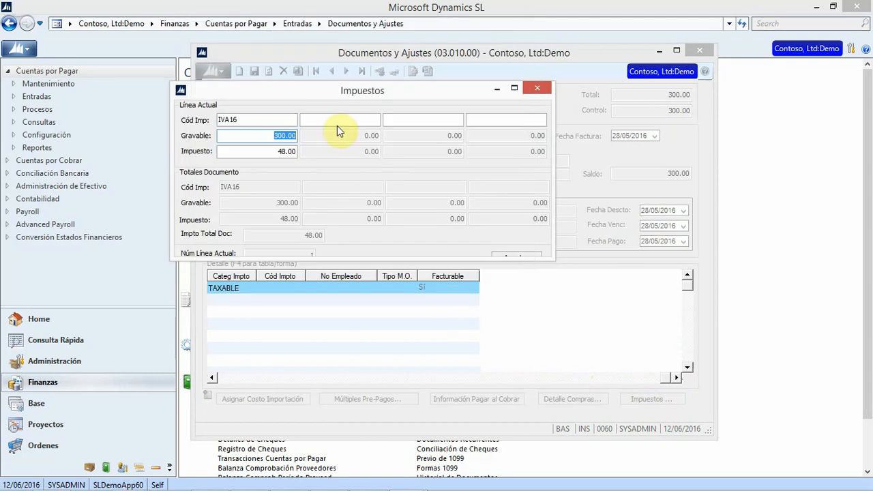
Add RETIVA4 as the line's second tax code and accept the taxes
left_click(361, 121)
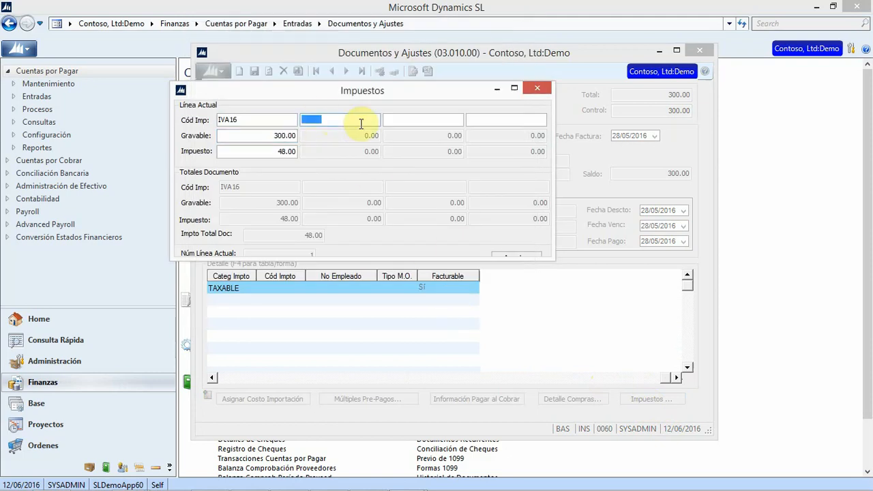
key("F3")
left_click(235, 269)
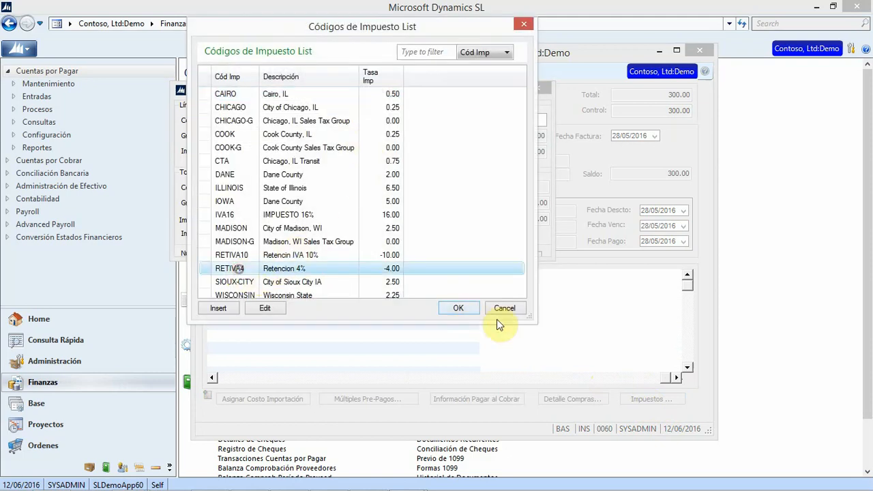
left_click(448, 311)
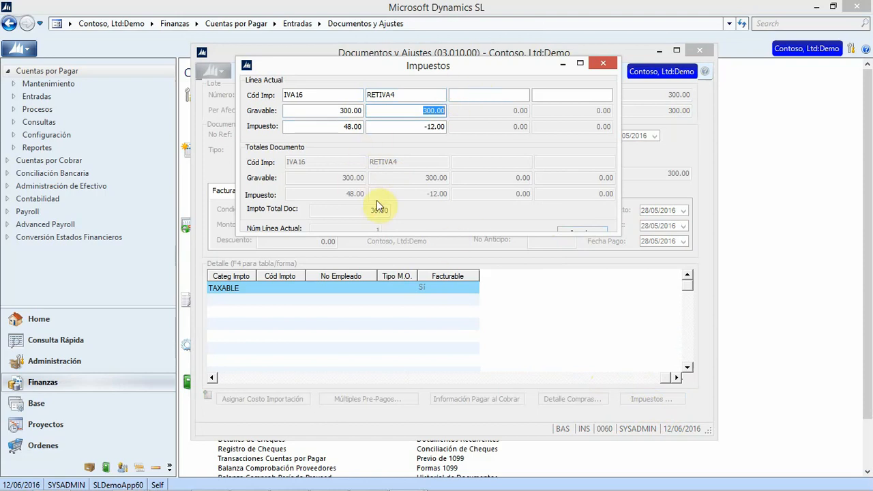
left_click(568, 234)
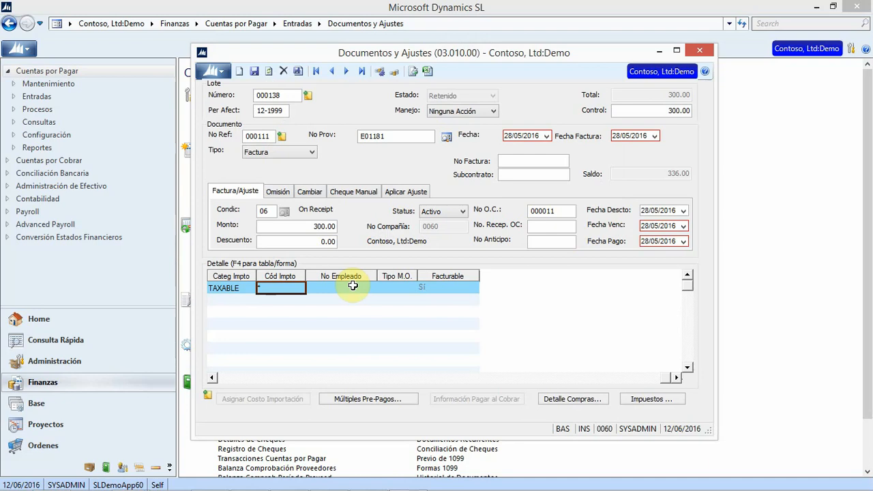
Review the line's combined taxes and compare them with its tax code in the detail grid
left_click(643, 400)
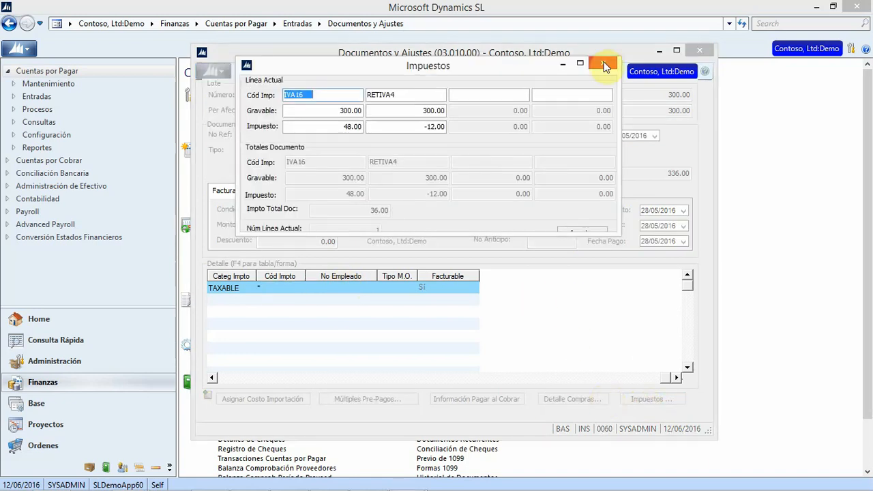
left_click(604, 65)
left_click(275, 287)
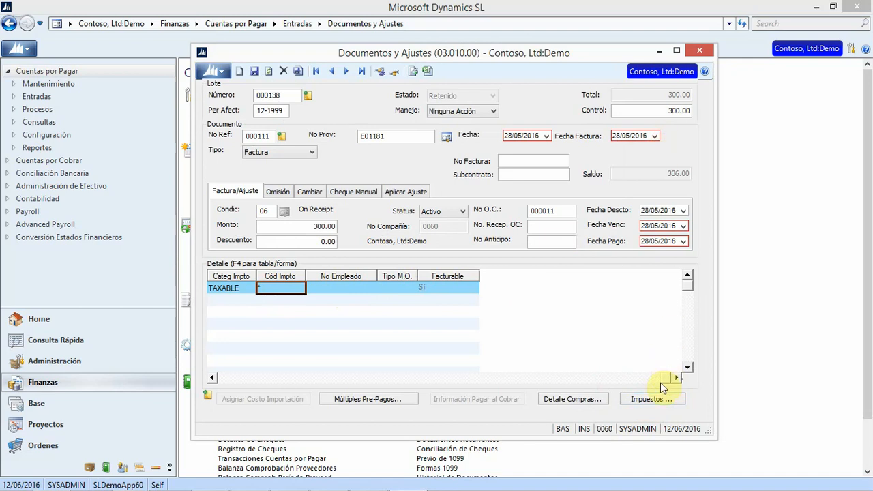
Set the batch control total and the document amount to 336.00, and save the document
left_click(671, 110)
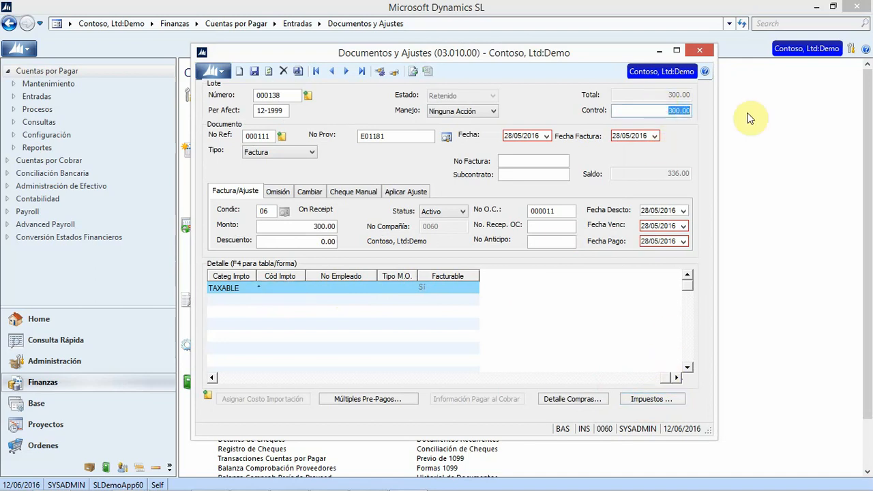
type("336.00")
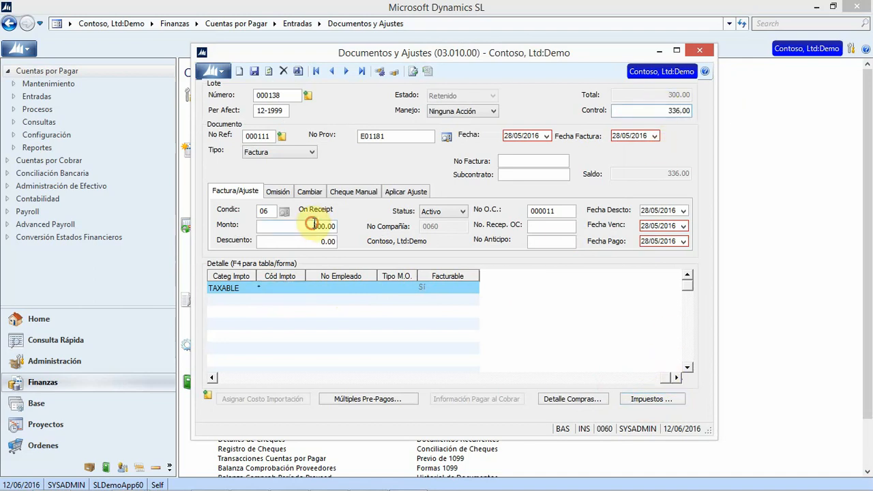
left_click(311, 225)
type("336.00")
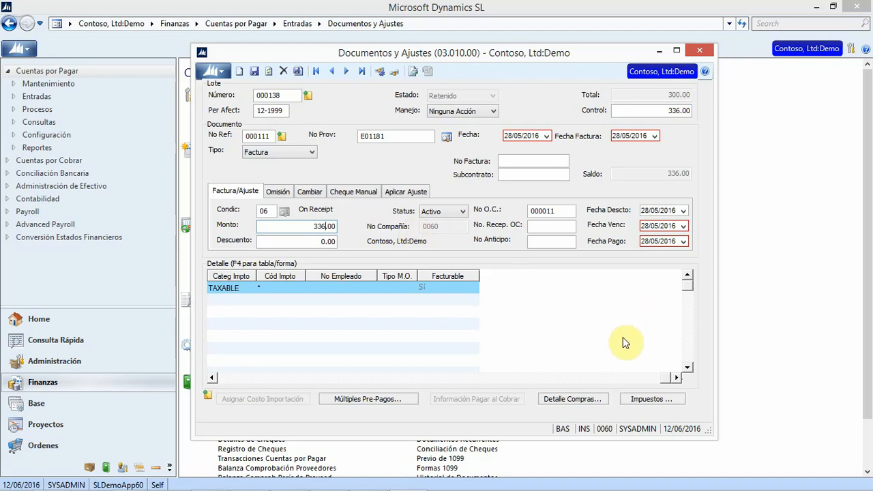
left_click(254, 71)
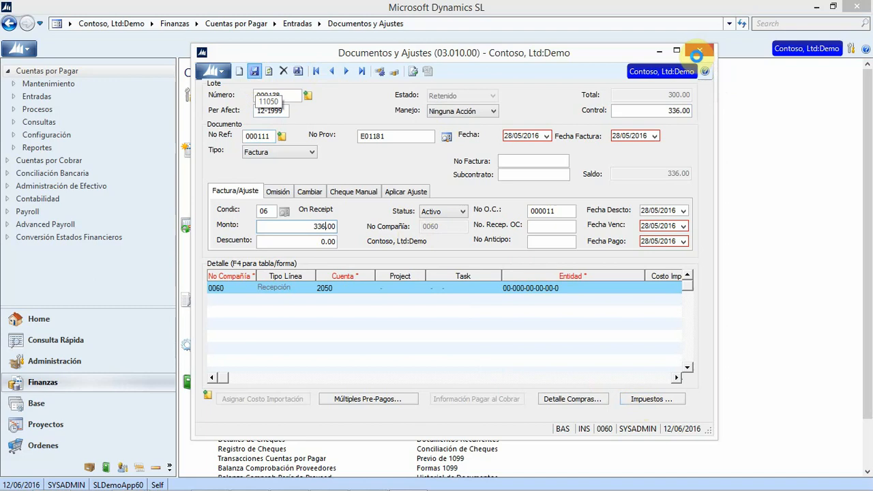
Review the saved document's tax breakdown and close Documentos y Ajustes
left_click(644, 402)
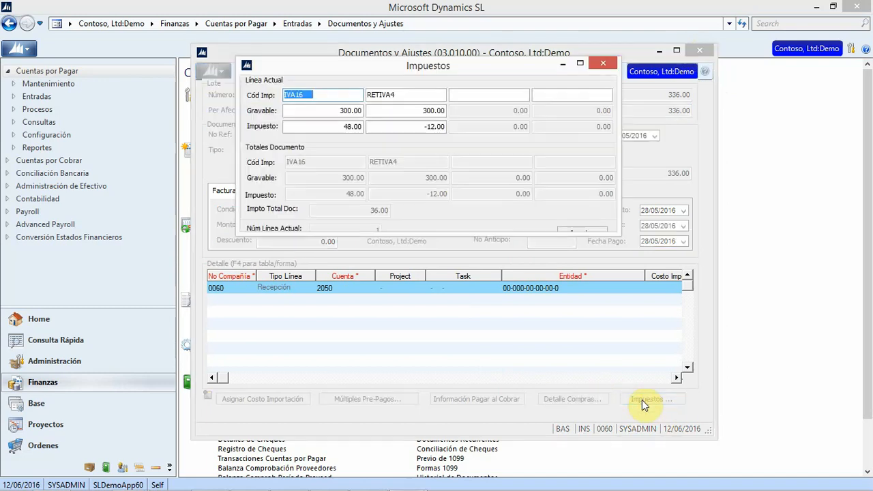
left_click(595, 230)
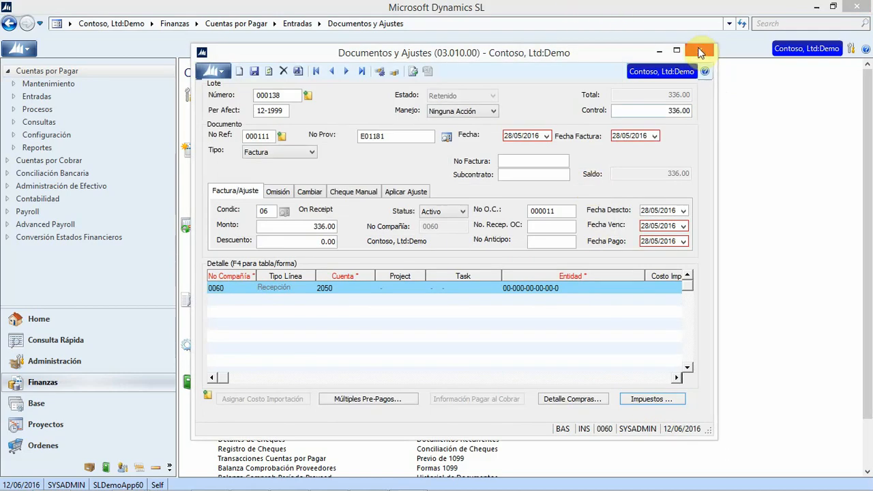
left_click(700, 49)
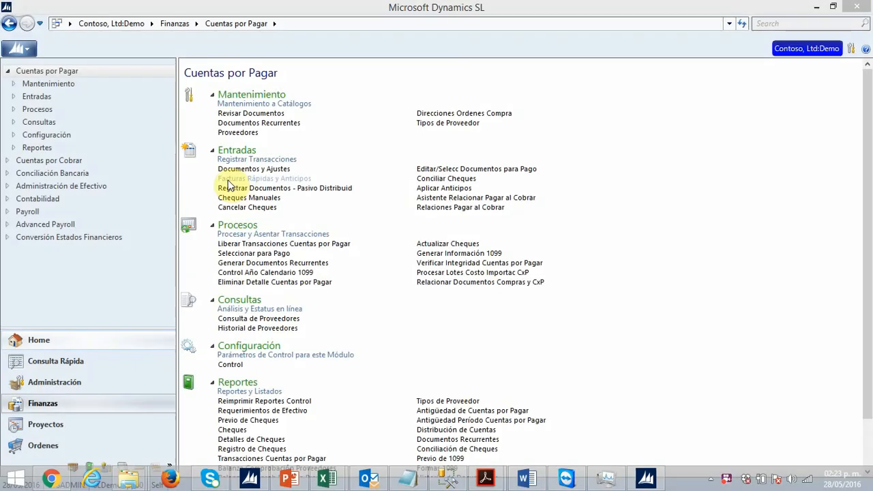
Open Facturas Rápidas y Anticipos and set the new Factura document's handling to Liberar Ahora
left_click(283, 178)
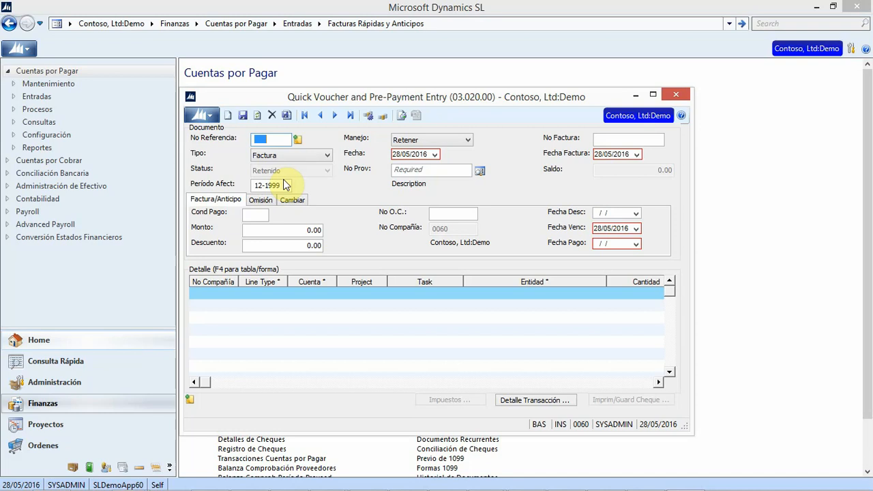
left_click(328, 156)
left_click(327, 157)
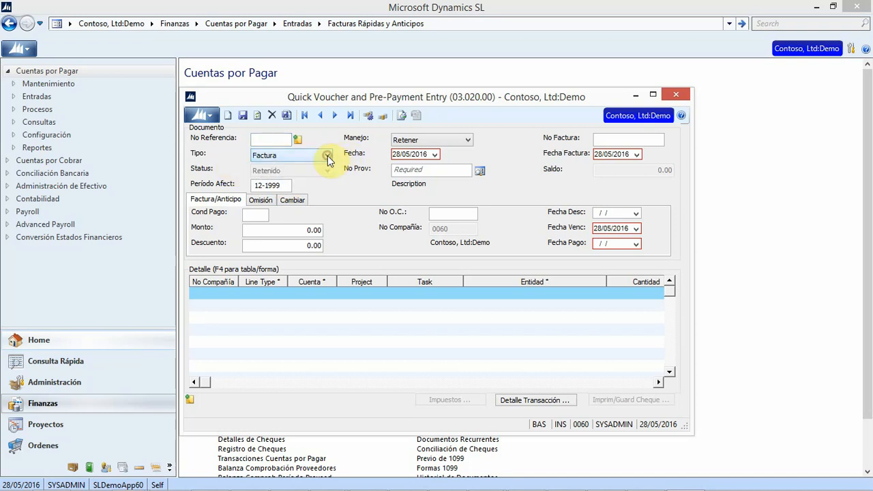
left_click(469, 140)
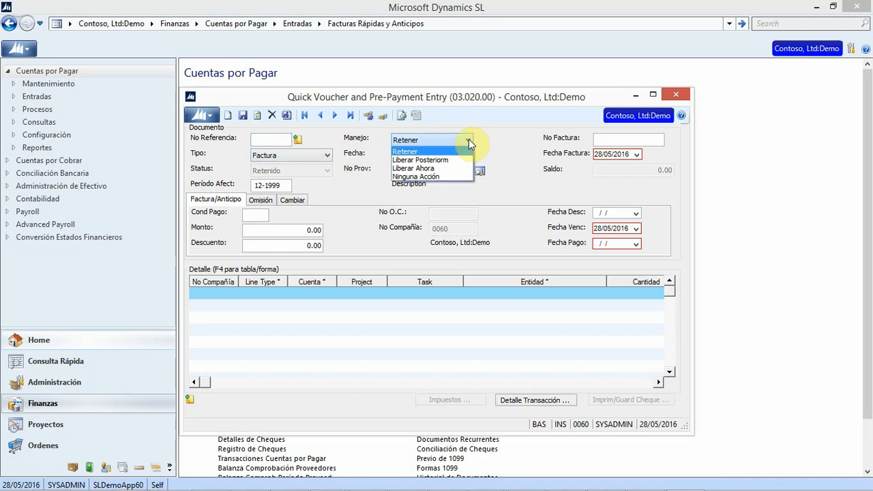
left_click(414, 169)
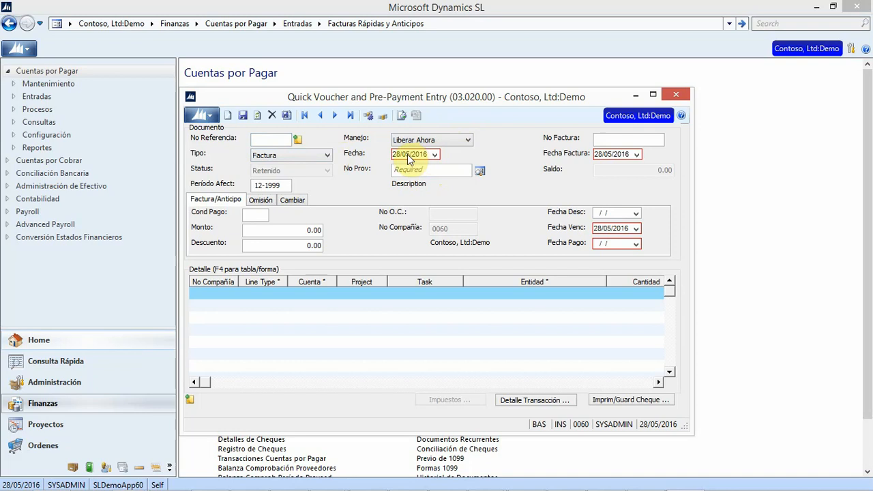
Choose the default vendor from the vendor lookup and enter Fact 4 as the invoice number
left_click(406, 170)
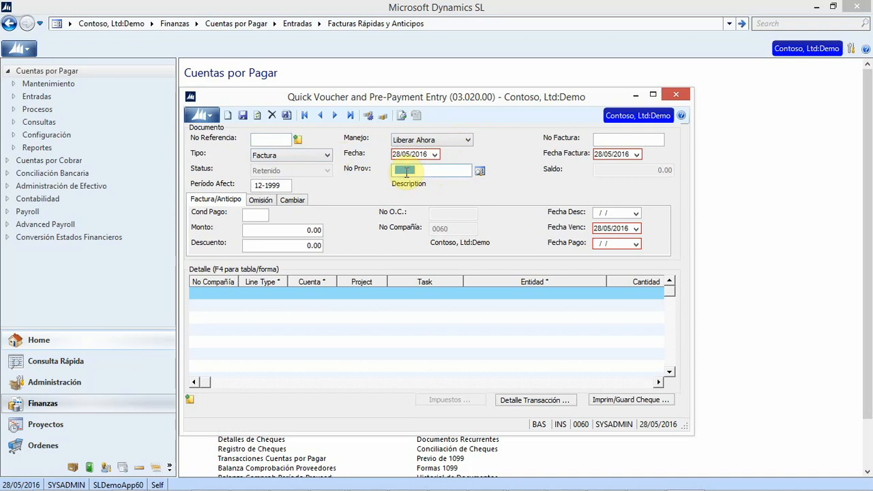
double_click(406, 171)
key("Return")
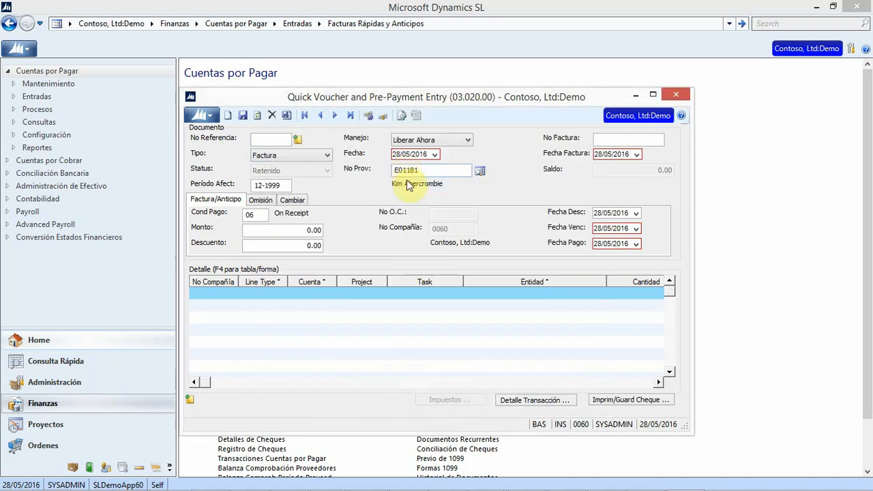
left_click(608, 140)
type("F")
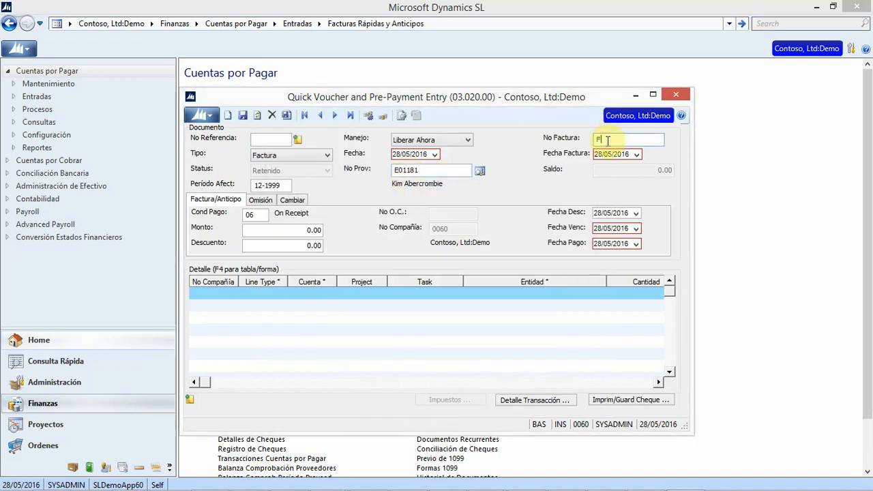
type("act 4")
key("Tab")
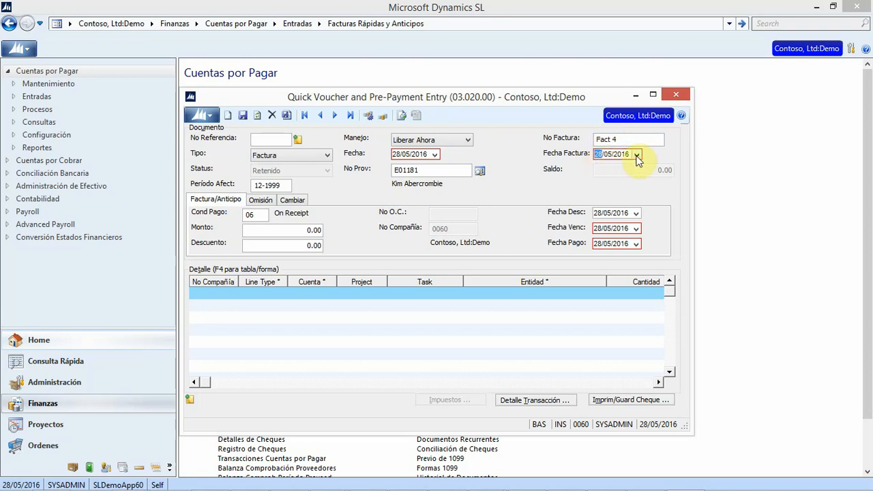
Keep the invoice date and payment terms, and set the document amount to 116.00
key("Tab")
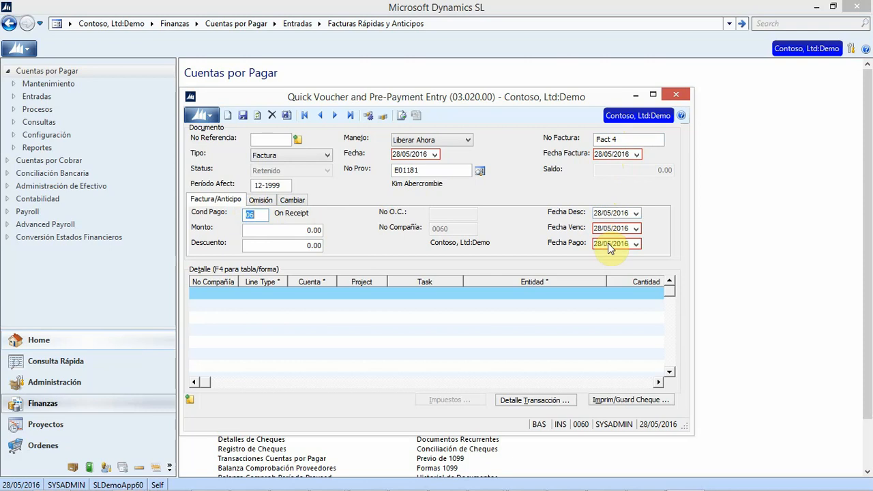
key("Tab")
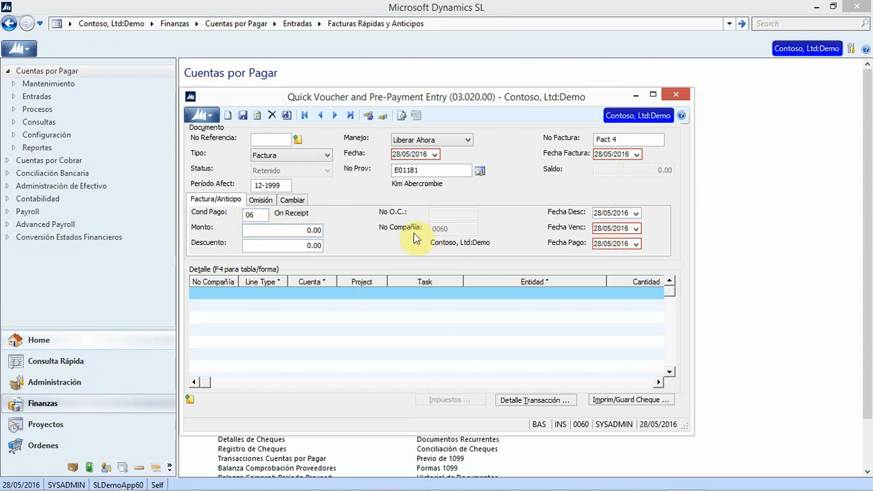
type("116")
Start an invoice detail line and assign it project CO123000 and the default system-posting activity 0000000
left_click(206, 293)
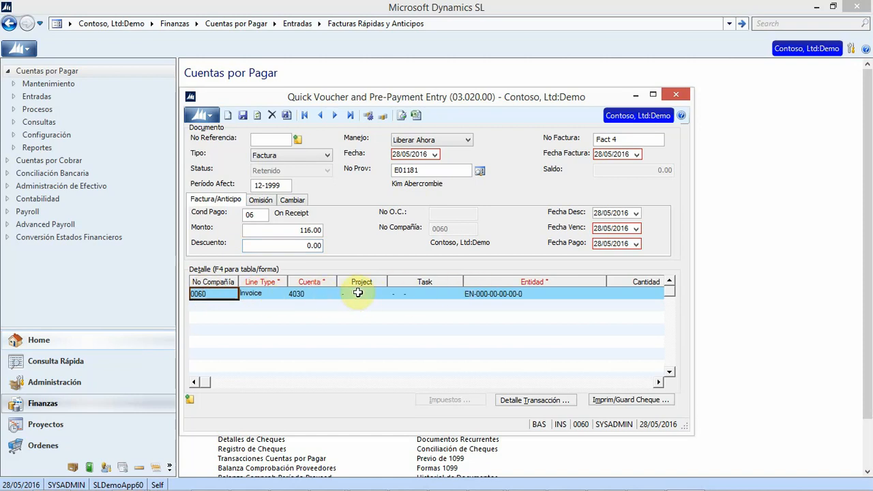
left_click(373, 294)
key("F3")
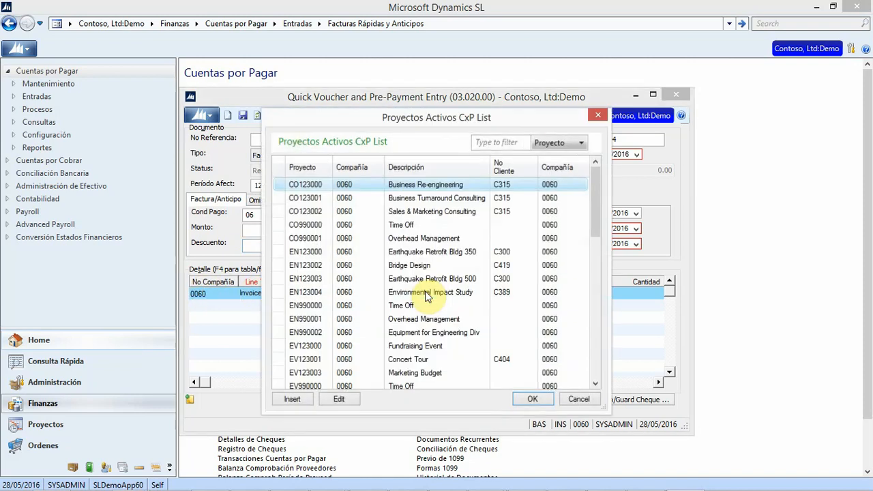
key("Return")
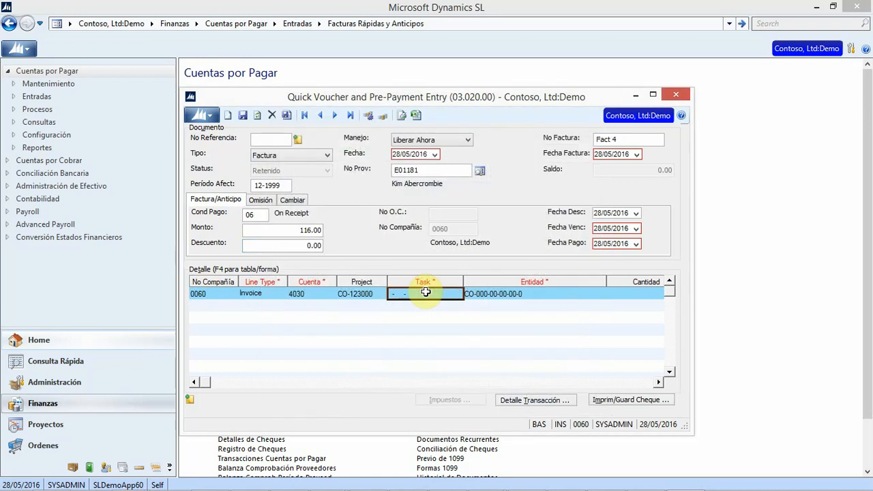
key("F3")
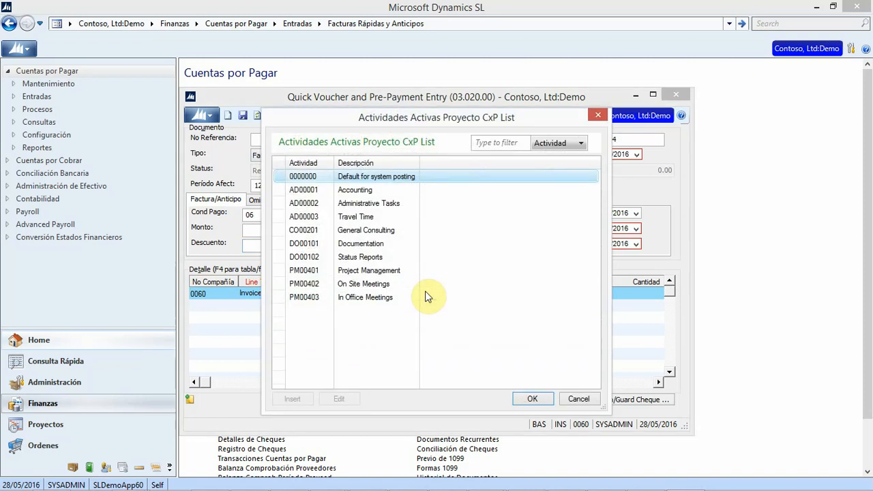
key("Return")
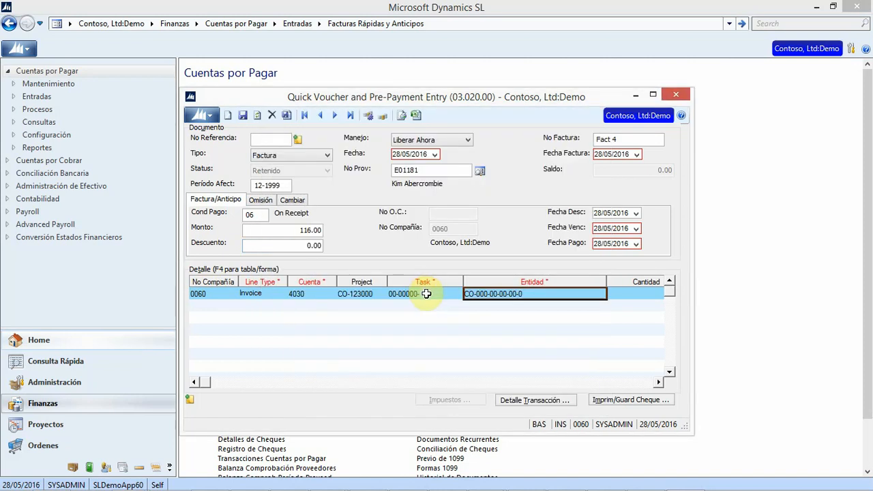
Set the detail line's amount to 100.00
key("Tab")
key("Tab")
key("Tab")
key("Tab")
key("Tab")
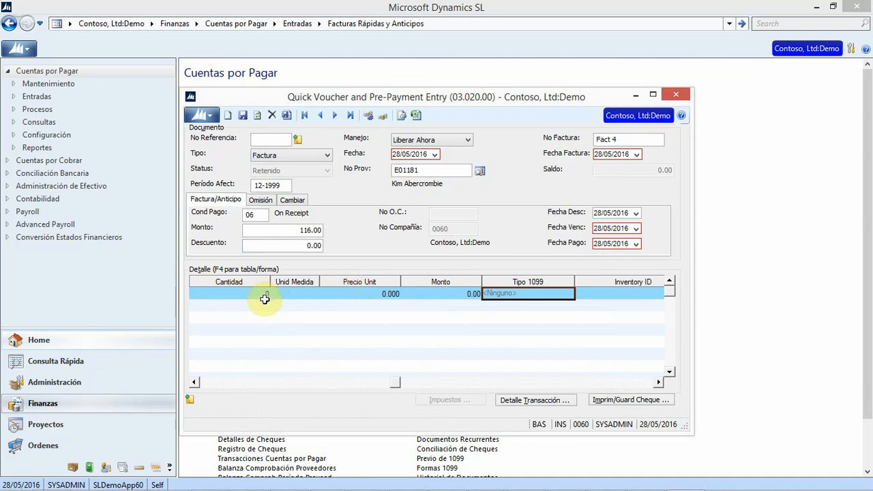
mouse_move(332, 462)
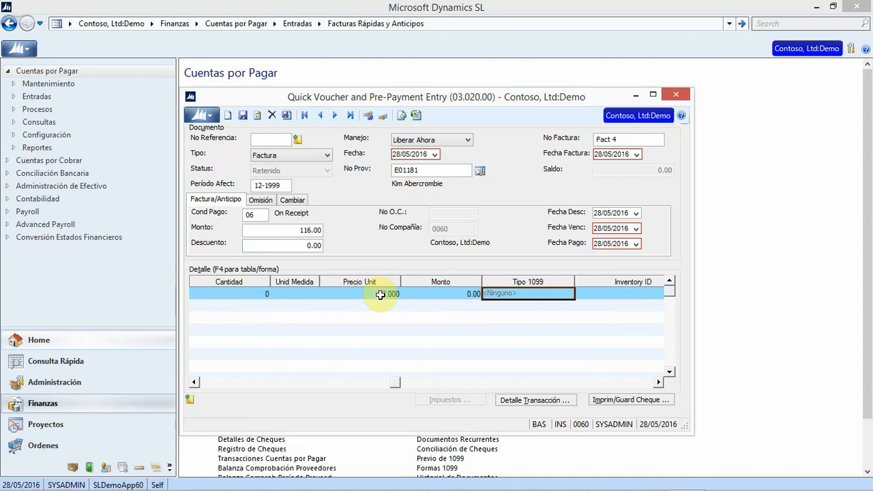
left_click(448, 294)
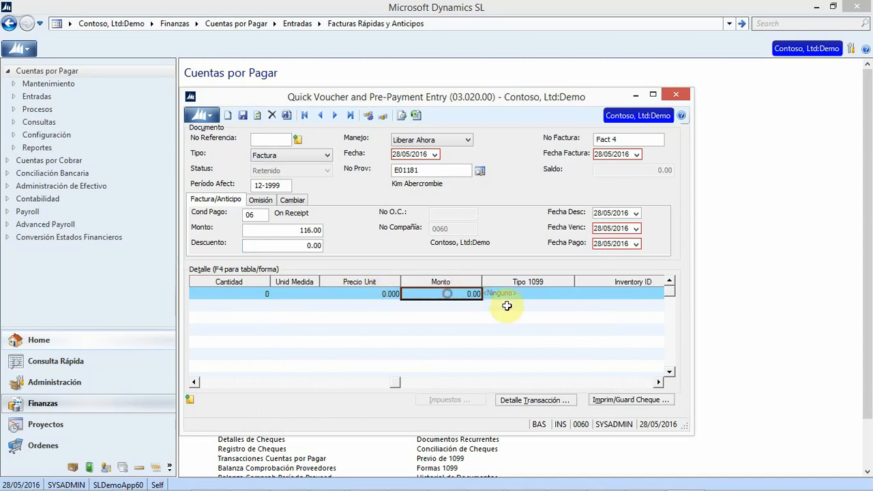
type("100")
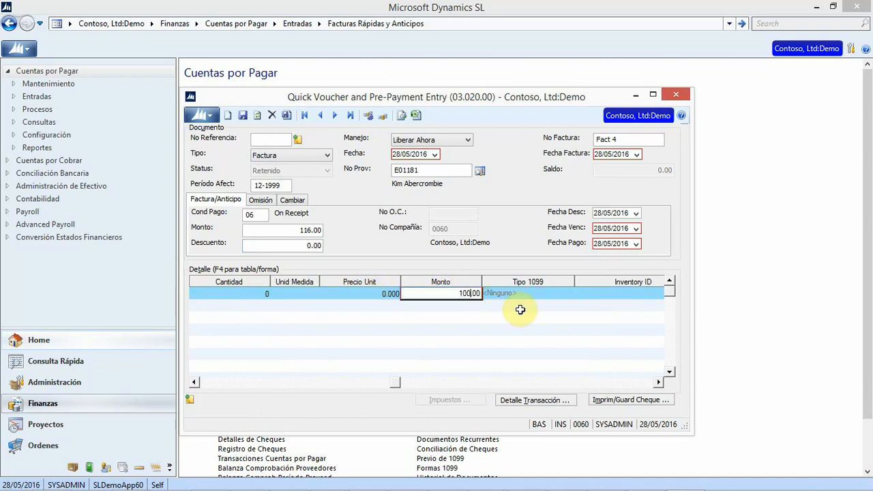
key("Tab")
Set the detail line's tax category to TAXABLE
key("Tab")
key("Tab")
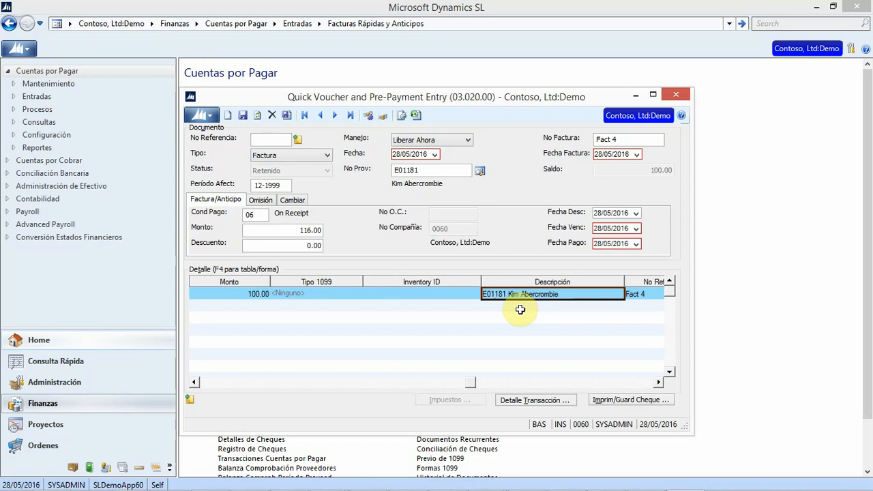
key("Tab")
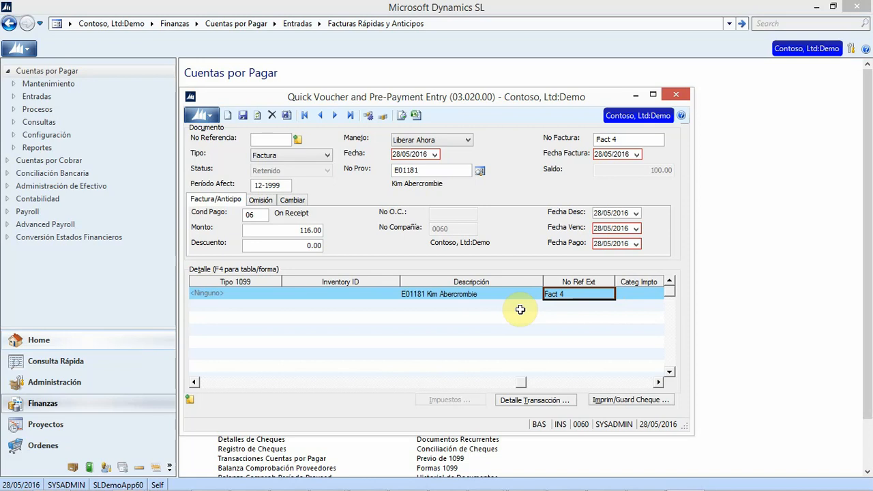
key("Tab")
key("Tab")
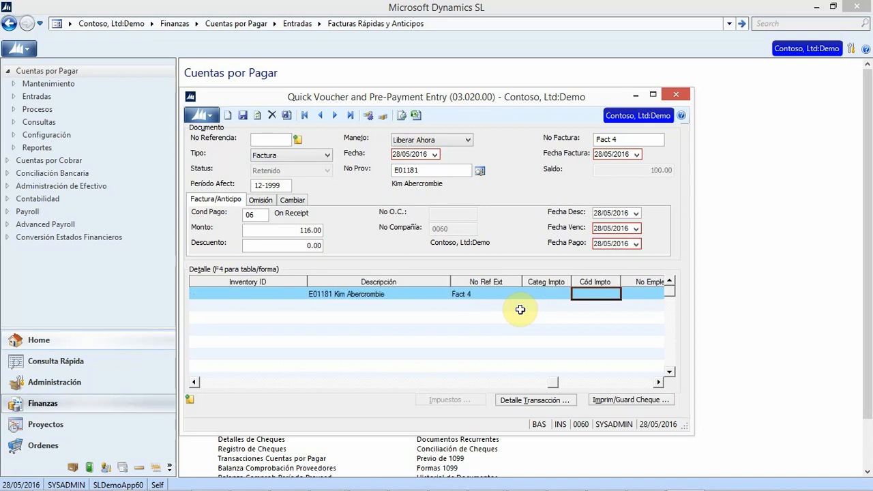
left_click(537, 304)
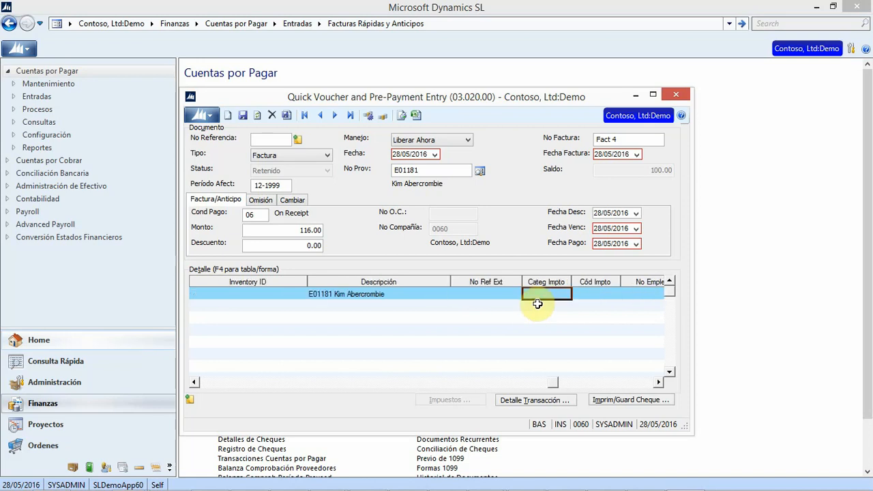
key("F3")
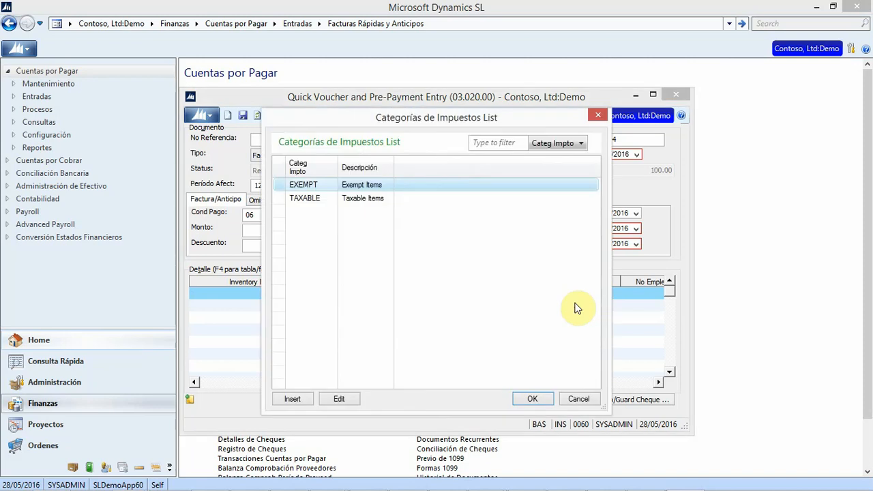
key("Down")
key("Return")
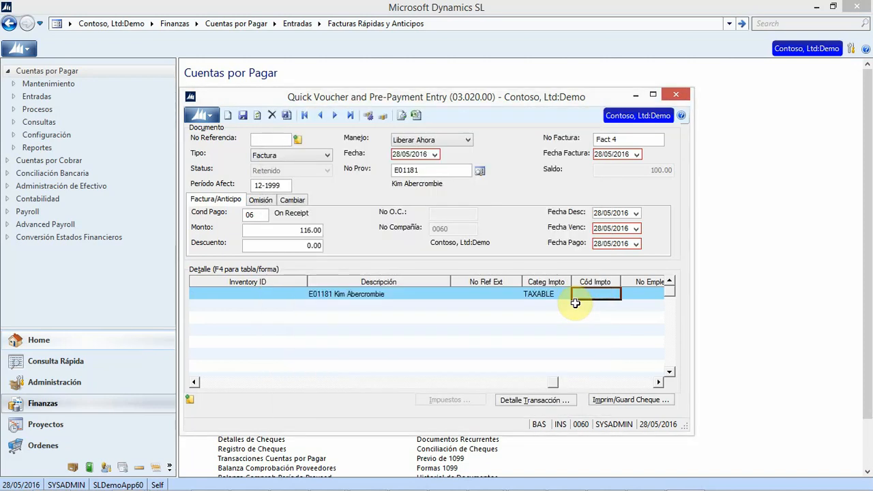
Assign tax code IVA16 to the detail line
key("F3")
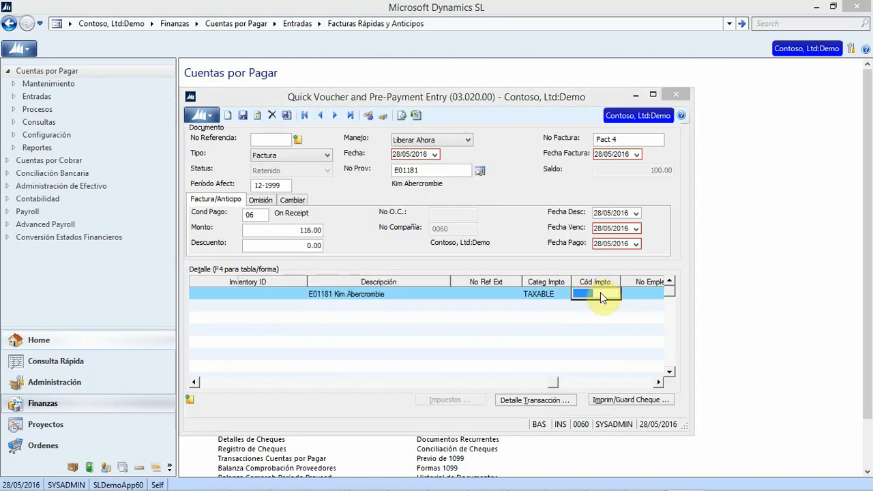
key("Down")
key("Down")
key("Down")
key("Down")
key("Down")
key("Down")
key("Down")
key("Down")
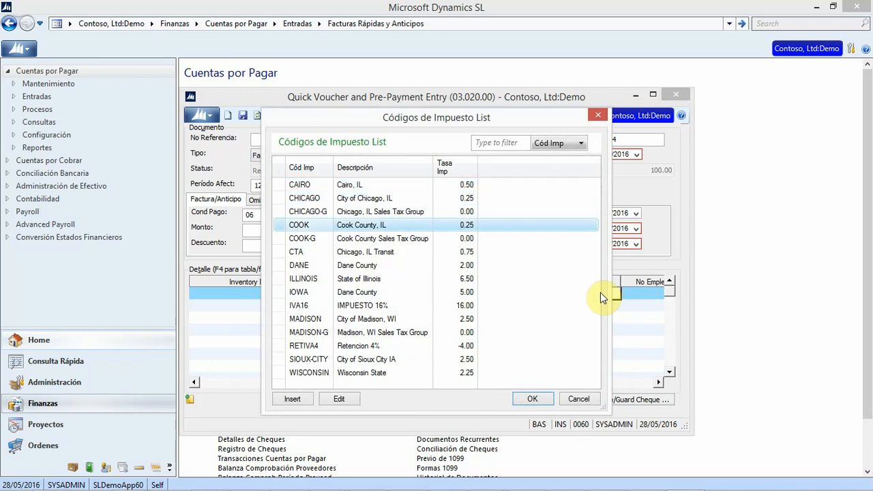
key("Down")
key("Return")
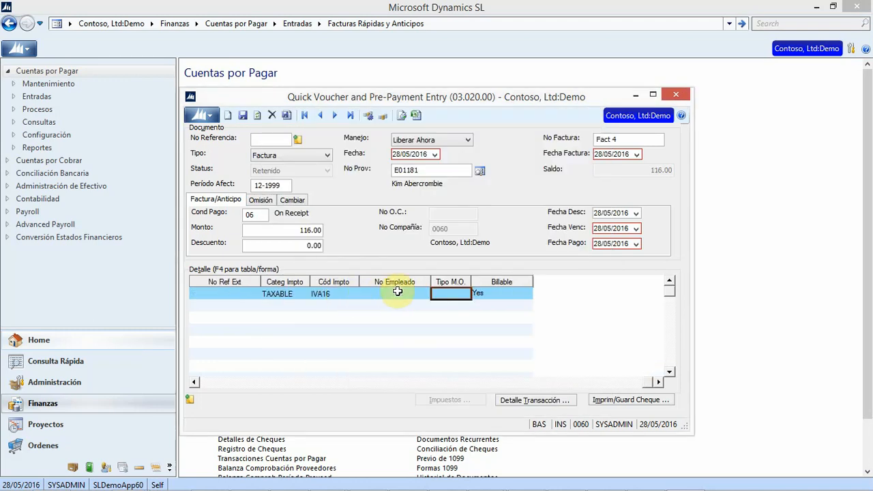
Examine the line's Billable and employee number fields and the document's company, payable account and entity settings
left_click(503, 292)
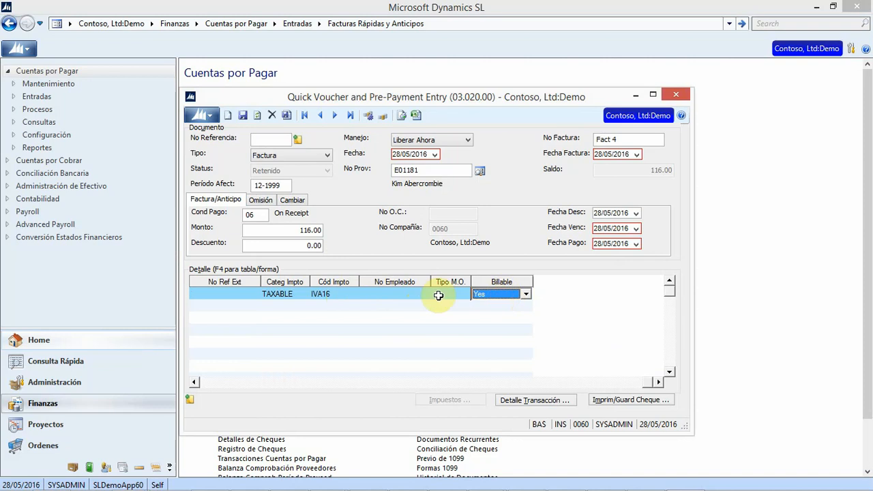
left_click(395, 295)
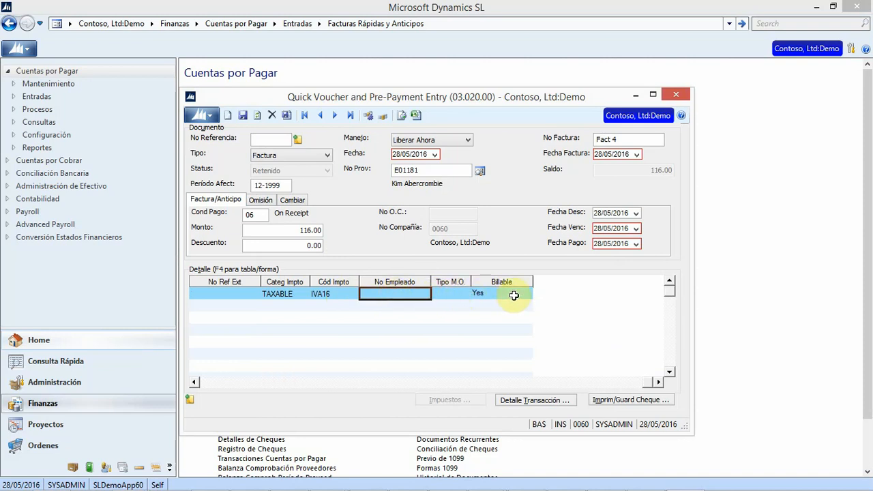
left_click(292, 200)
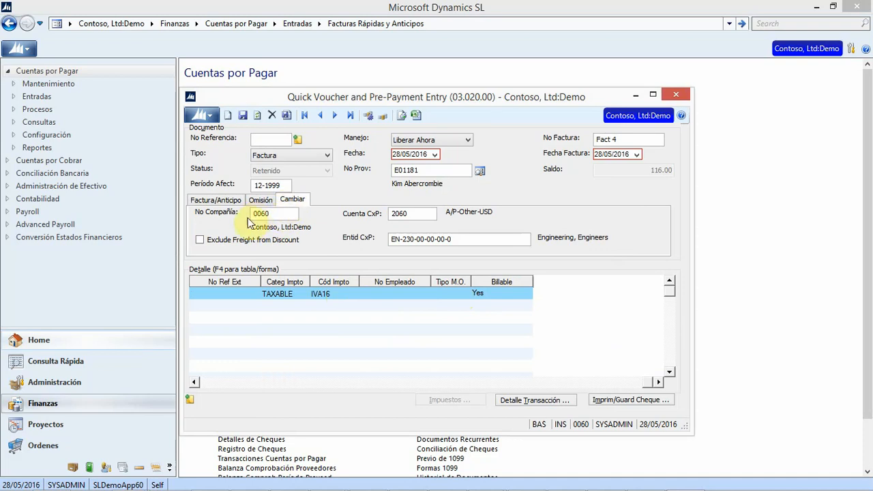
left_click(408, 213)
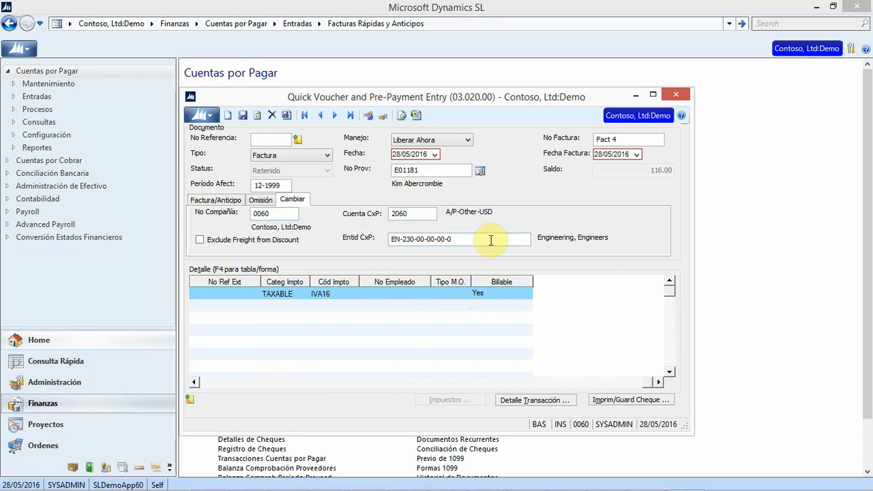
Print the document's check, accepting its check details and confirming that the check form is loaded
left_click(613, 405)
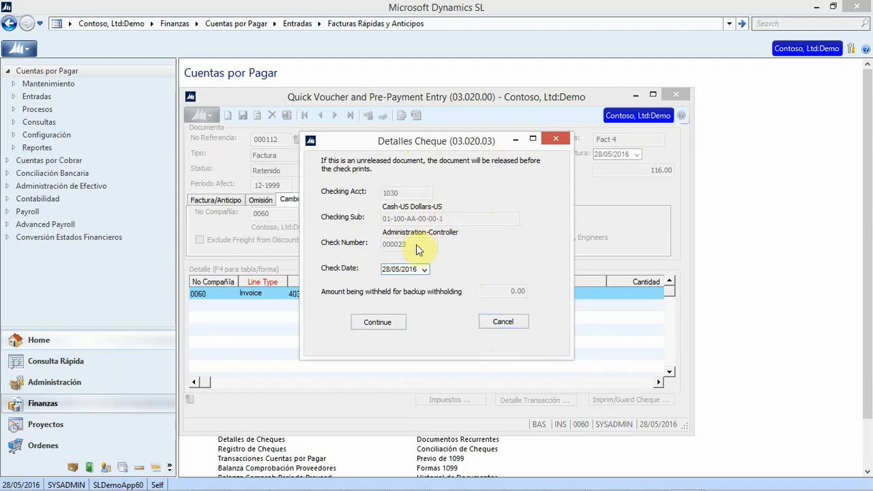
left_click(377, 328)
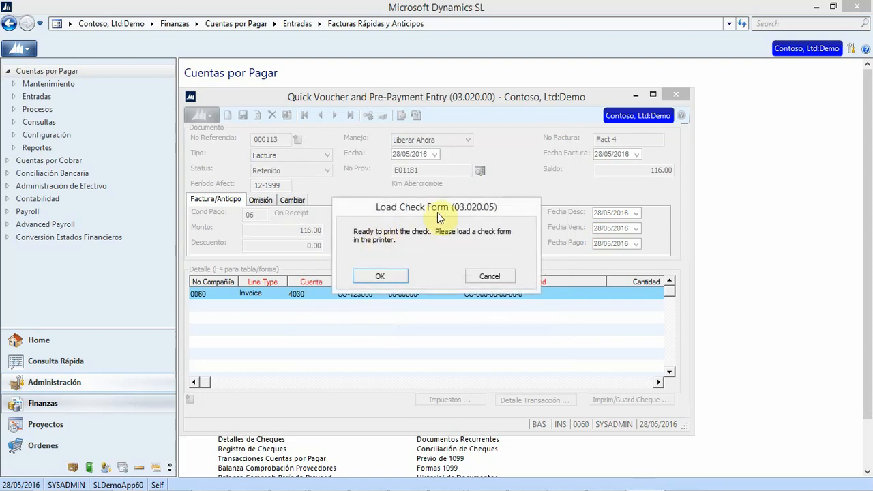
left_click(379, 276)
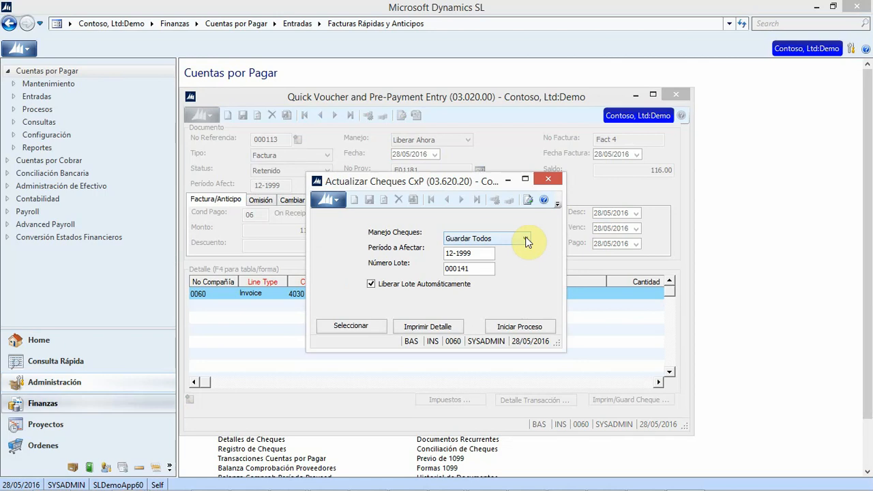
Process the printed check with the Guardar Todos option, accept the completed process, and close the quick voucher screen
left_click(526, 239)
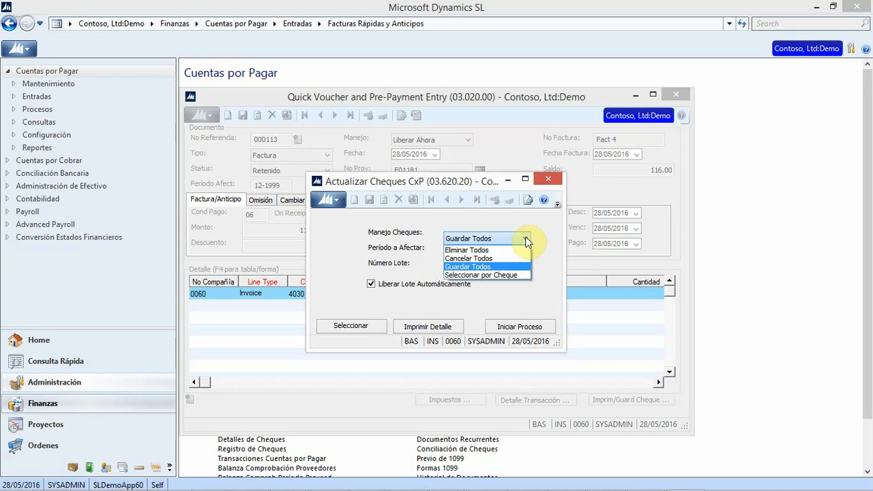
left_click(526, 240)
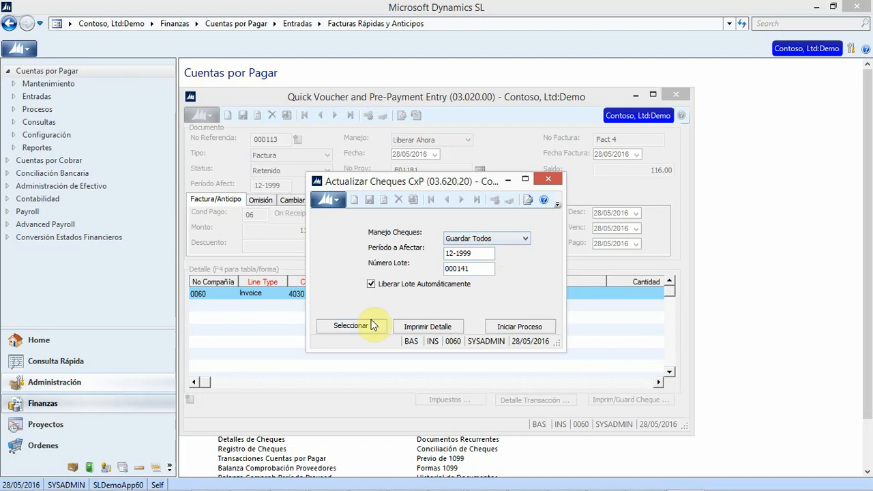
left_click(507, 328)
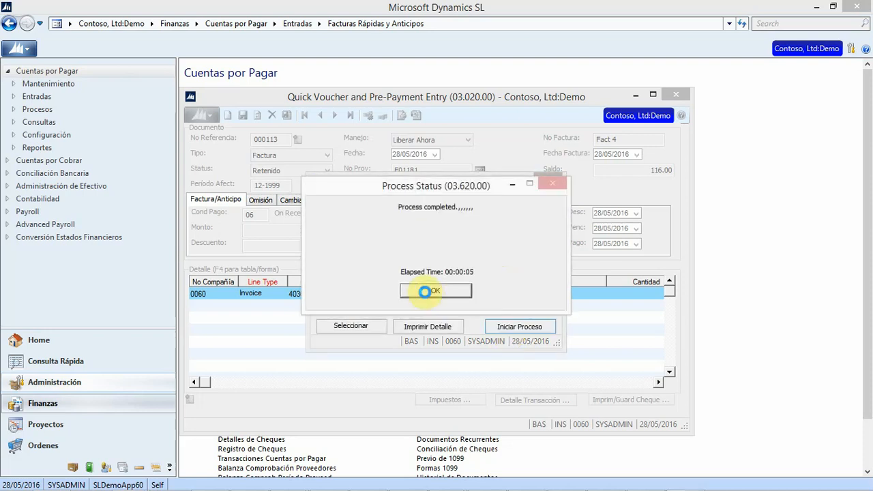
left_click(471, 291)
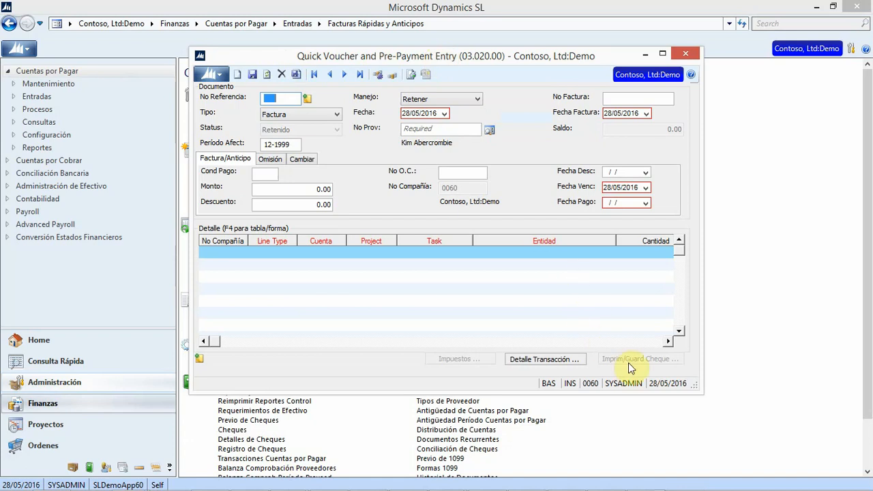
left_click(686, 54)
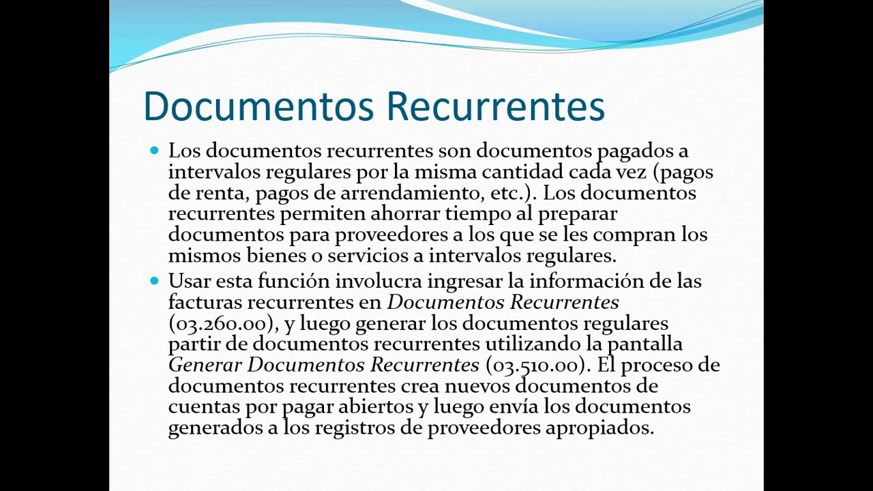
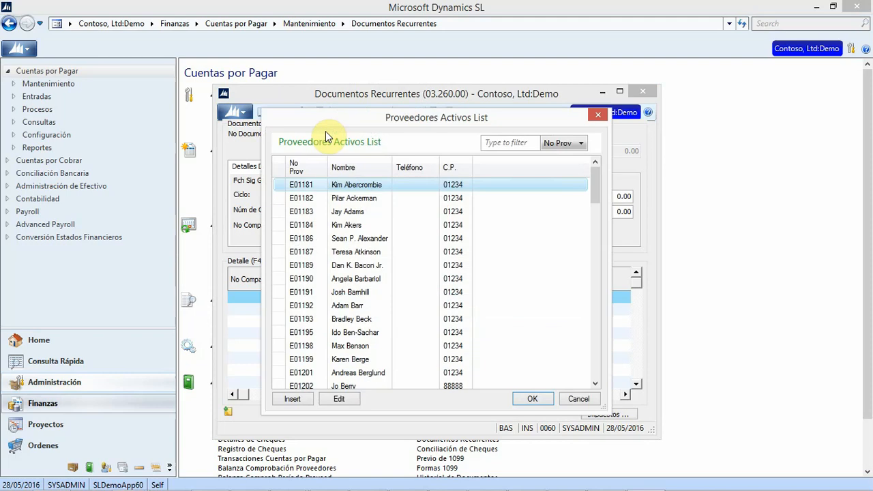
Assign the first active vendor to recurring document DOC1 and set its number of cycles to 12
key("Return")
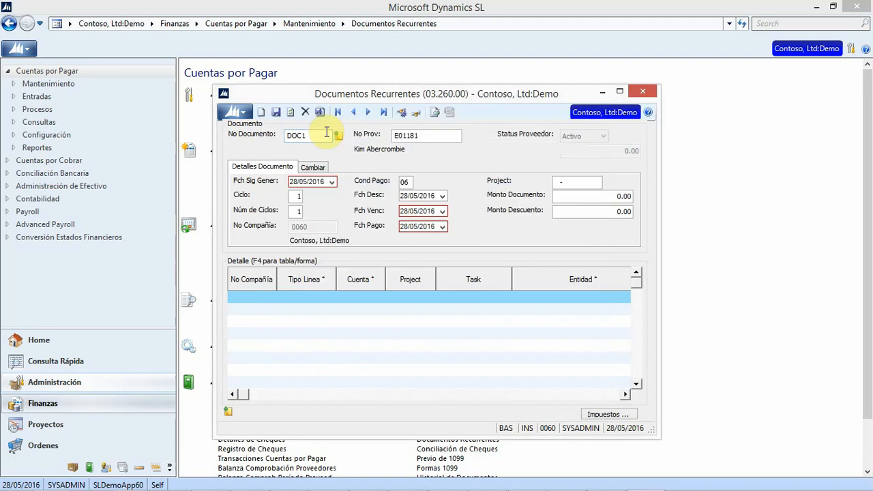
key("Tab")
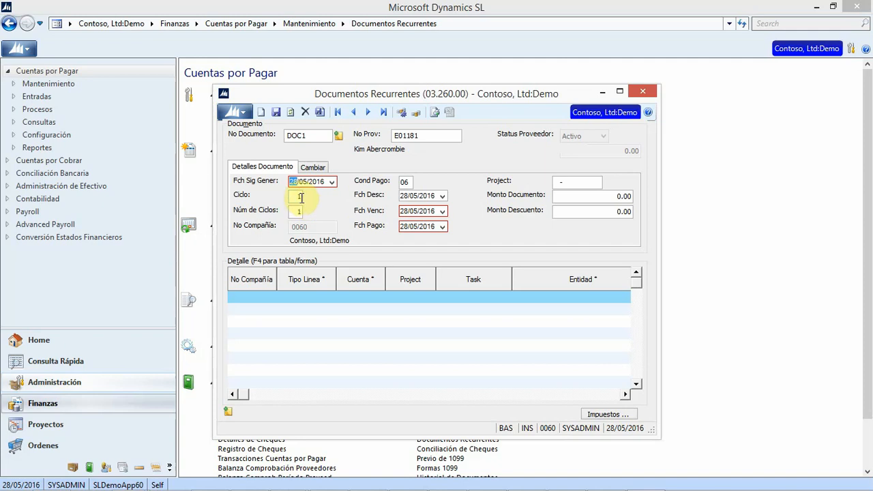
left_click(299, 212)
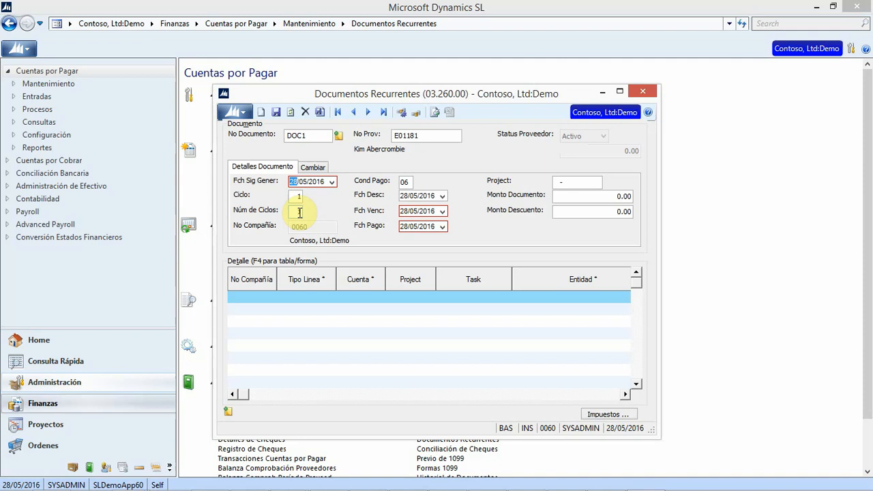
left_click(299, 213)
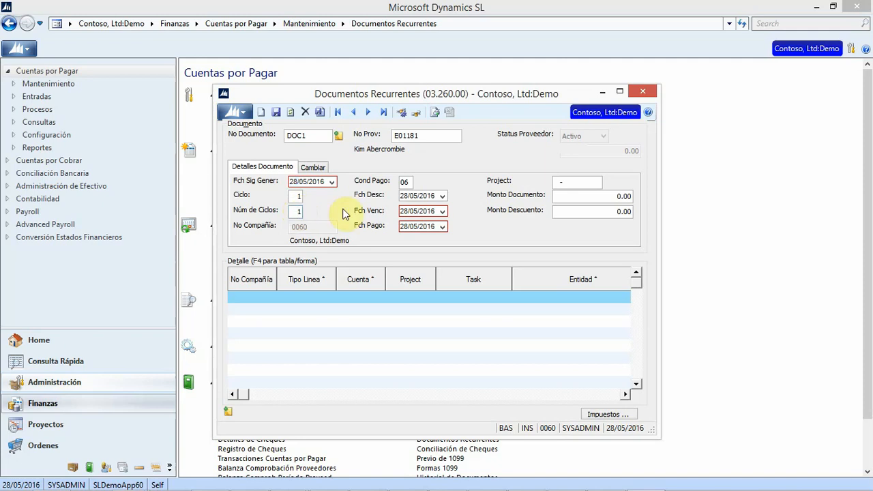
type("12")
Set the recurring document's amount to 1000.00
left_click(250, 296)
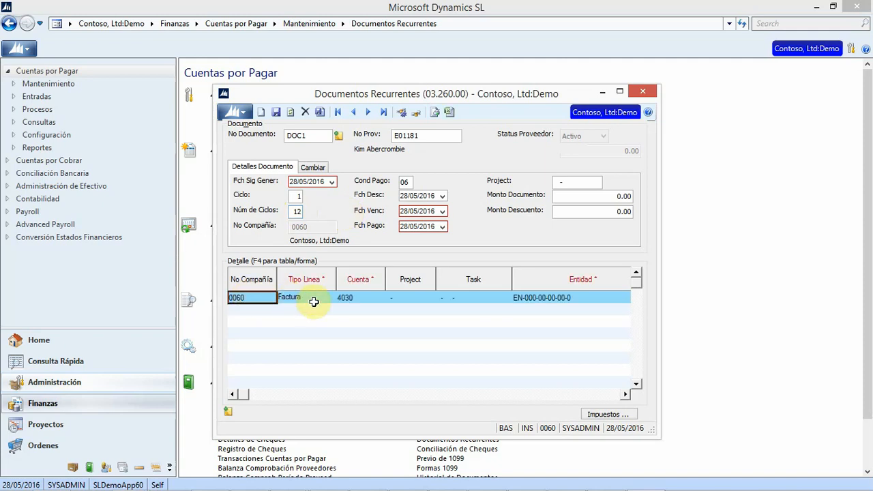
left_click(297, 211)
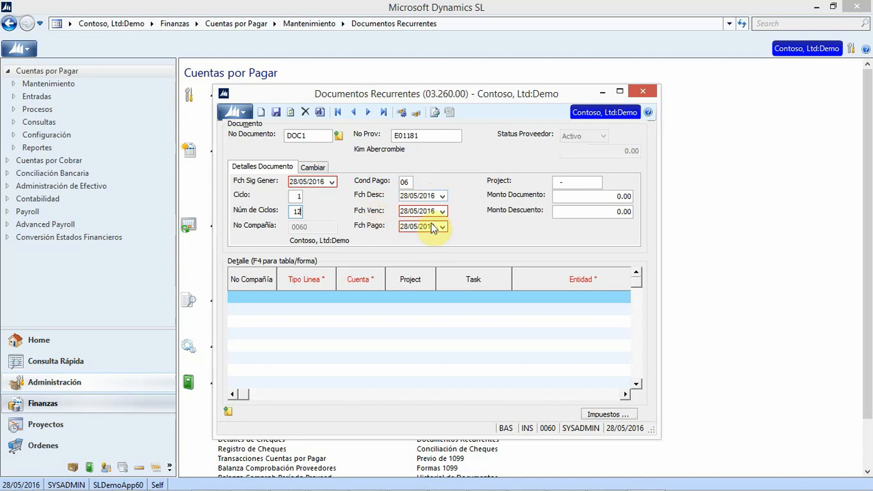
left_click(617, 197)
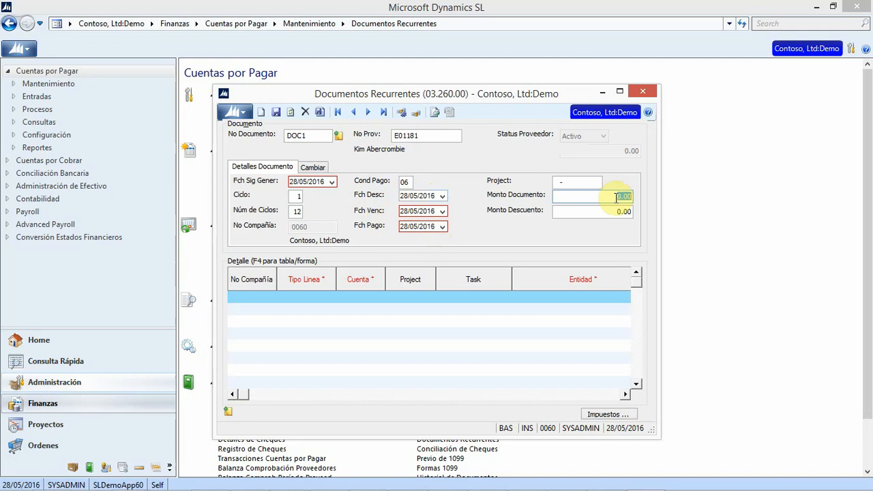
type("1000")
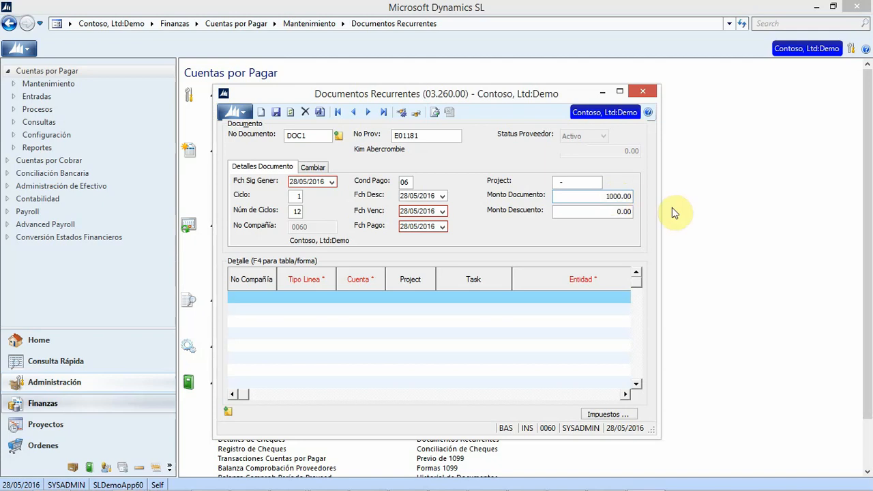
Add a detail line of type Factura for company 0060 and assign it to project CO-123000
left_click(249, 298)
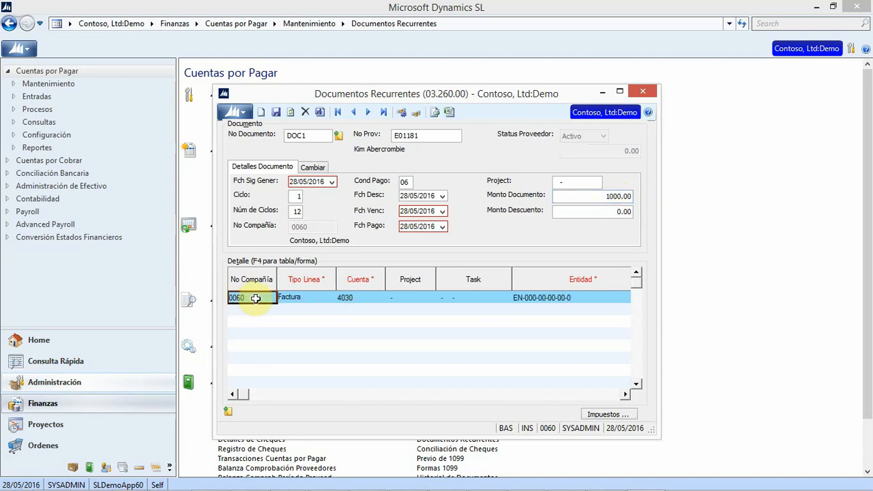
left_click(329, 301)
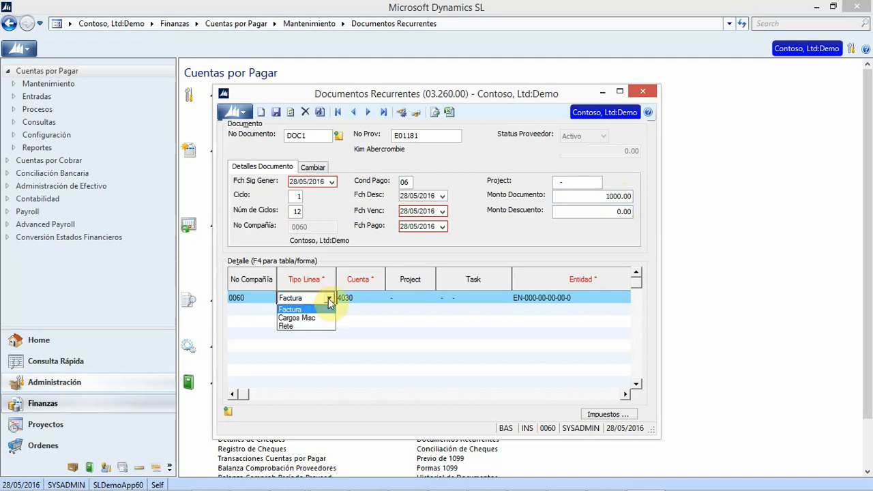
left_click(331, 300)
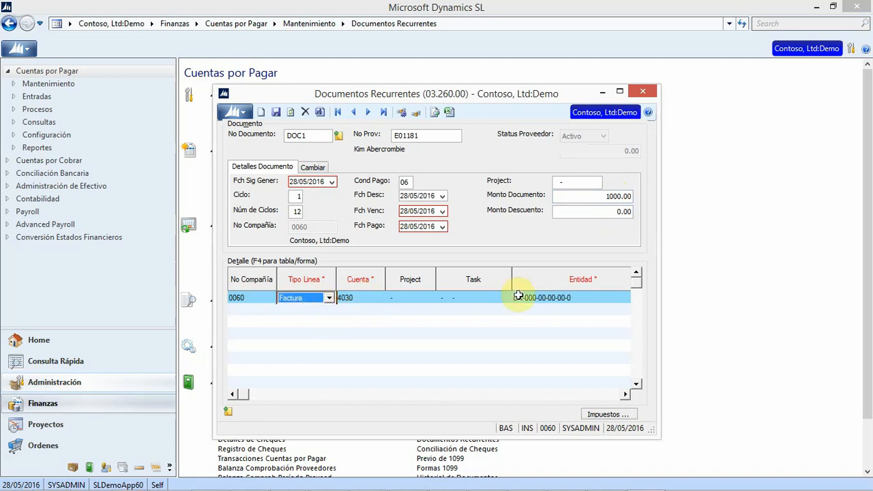
left_click(455, 299)
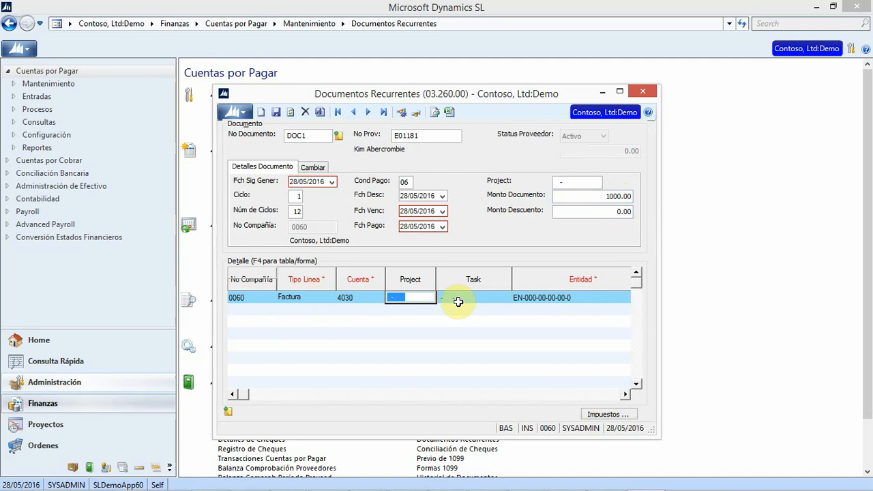
key("F3")
key("Return")
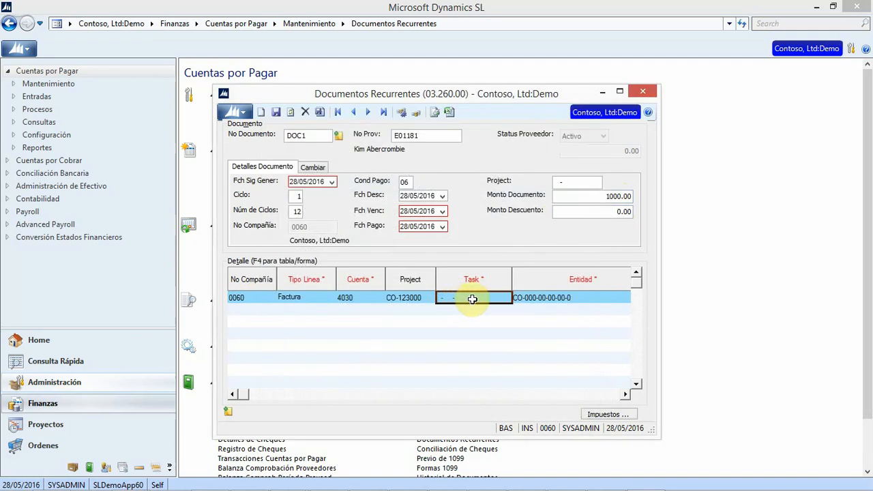
Reselect project CO-123000 for the detail line and assign task 00-00000 to it
left_click(352, 297)
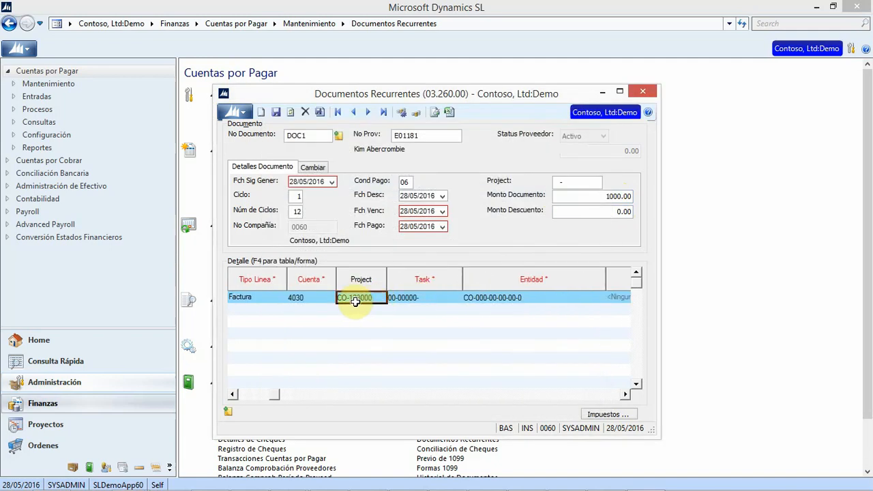
key("F3")
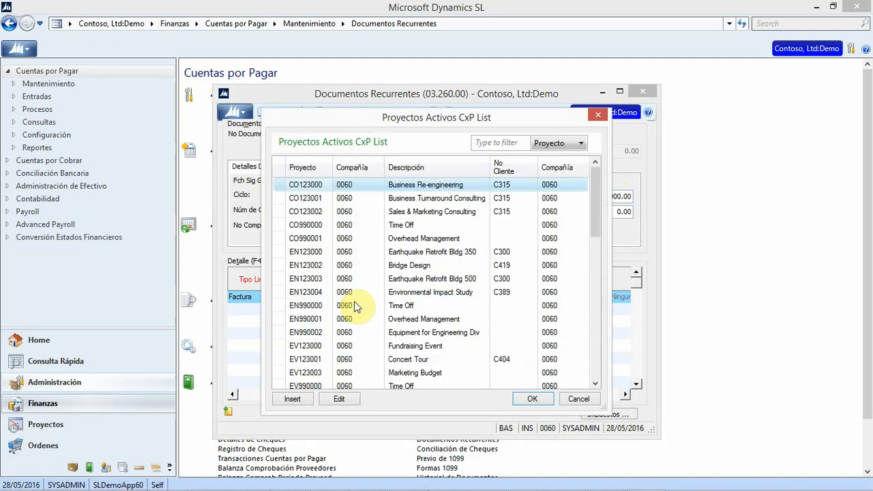
key("Return")
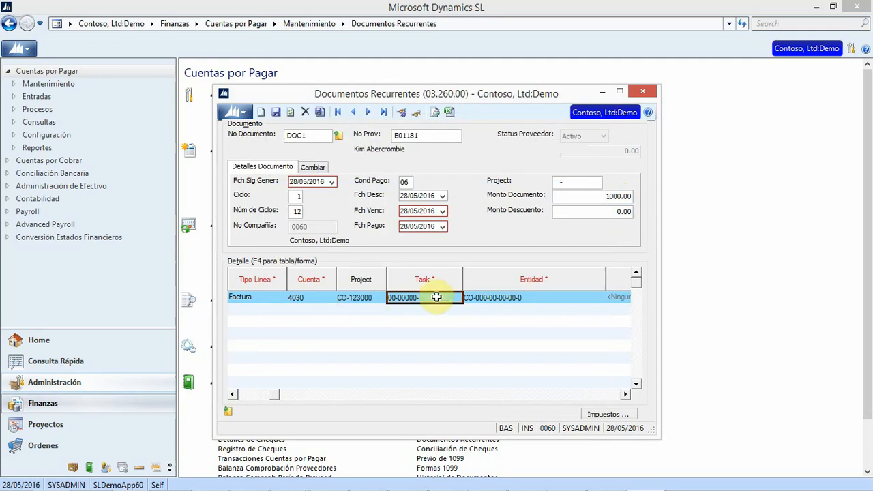
key("F3")
key("Return")
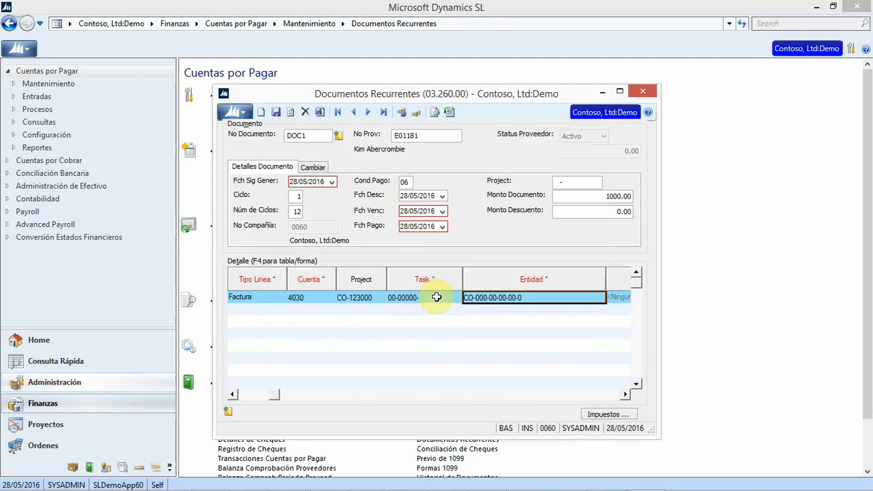
Set the detail line's amount to 1000.00 and its tax code to IVA16, keeping Facturable at Sí
left_click_drag(274, 395, 582, 407)
left_click(354, 296)
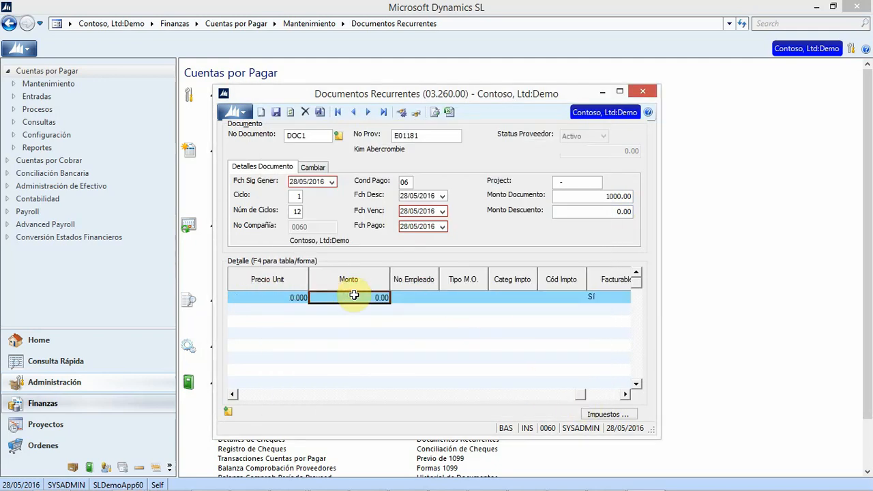
type("10")
key("Tab")
key("F3")
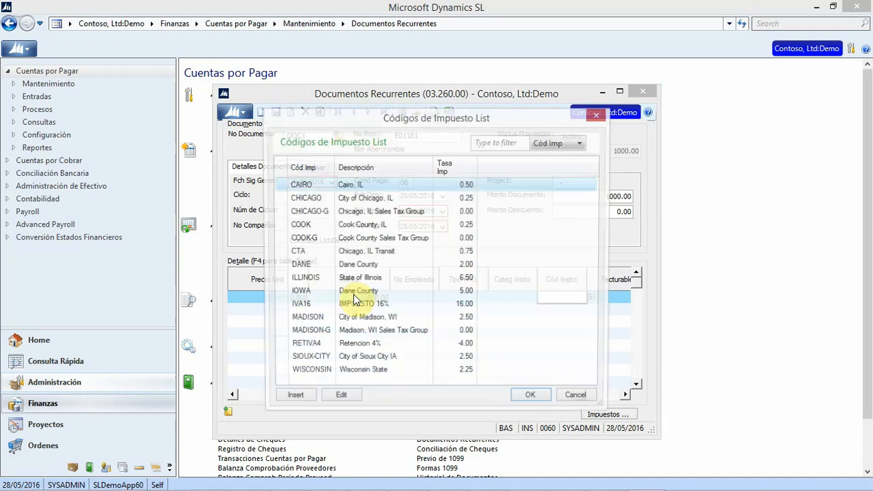
double_click(355, 304)
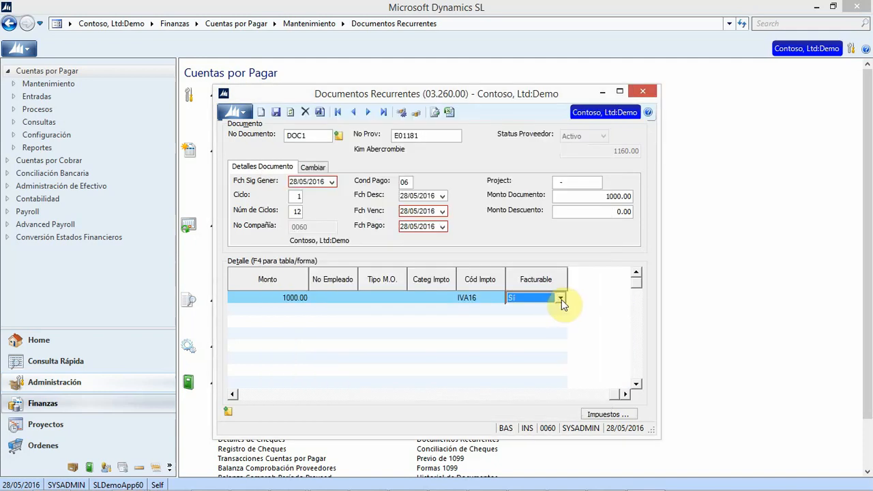
left_click(560, 298)
left_click(561, 298)
Set the recurring document's amount to 1160.00, then save the document and close its screen
left_click(619, 197)
double_click(619, 197)
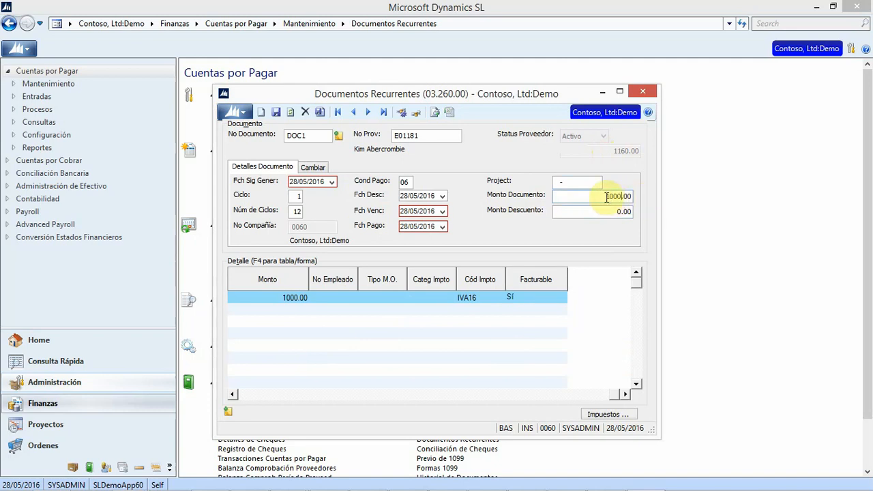
type("1160")
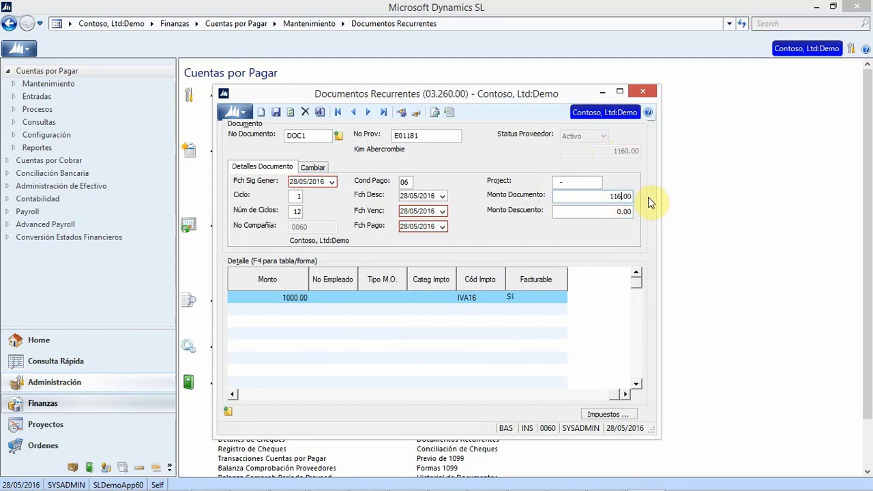
left_click(278, 114)
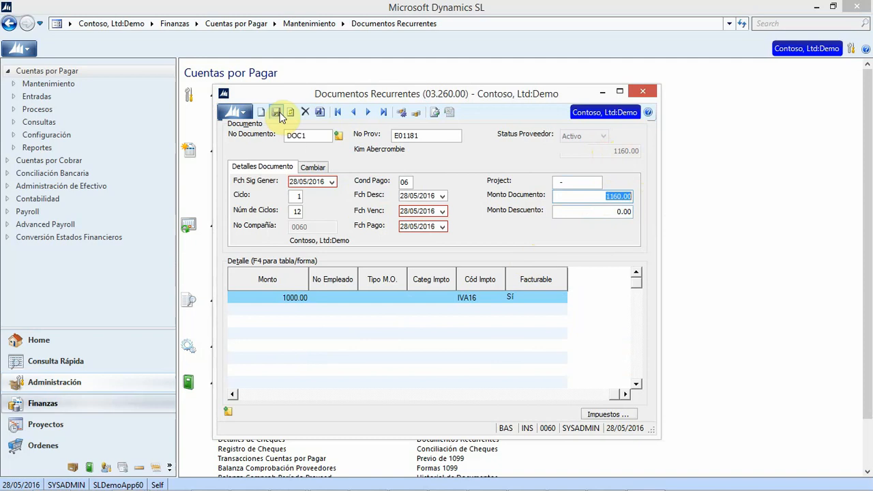
left_click(643, 94)
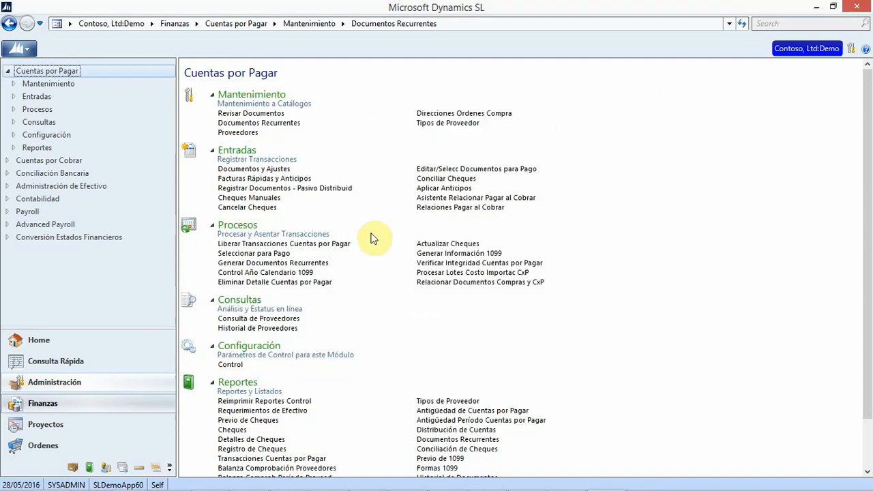
Generate recurring document DOC1 with date 28/05/2016 and period 12-1999, keeping handling at Liberar Ahora and the company selection at Todas
left_click(260, 265)
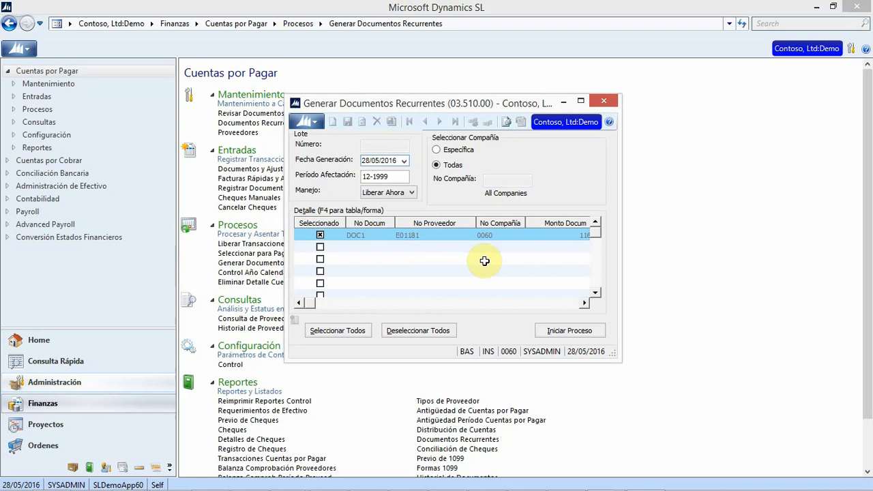
left_click(363, 161)
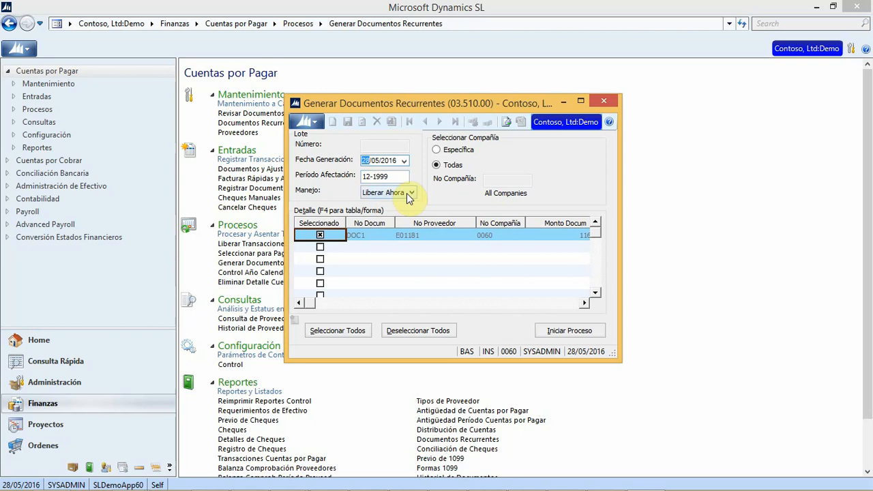
left_click(411, 194)
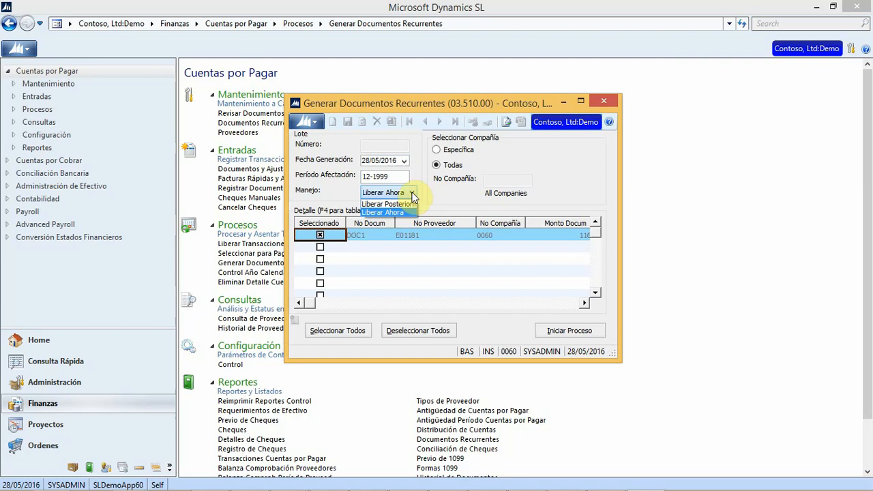
left_click(412, 197)
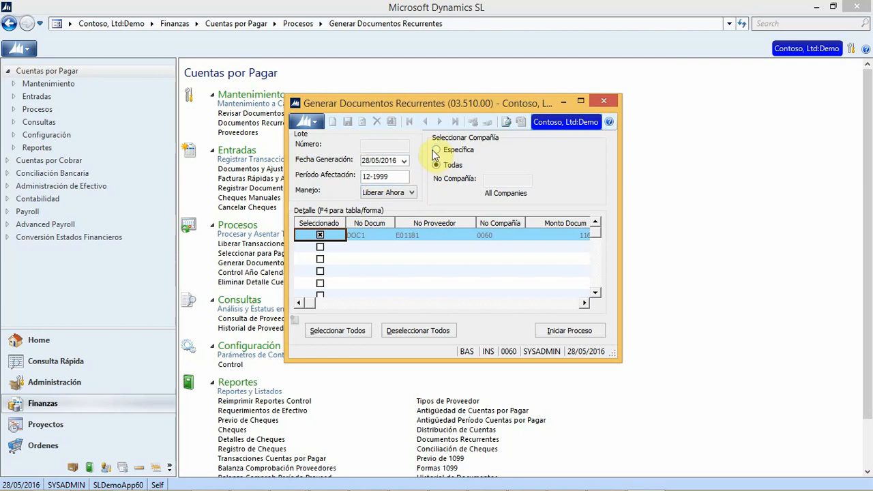
left_click(437, 152)
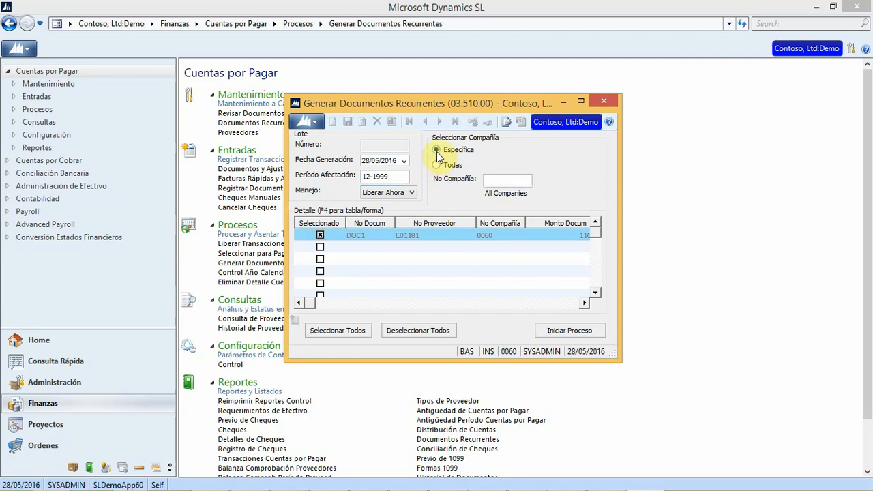
left_click(437, 165)
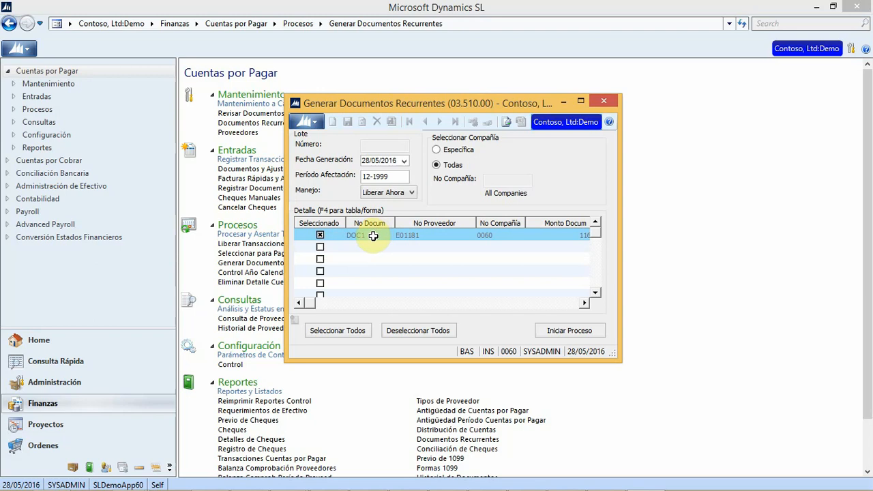
left_click(553, 333)
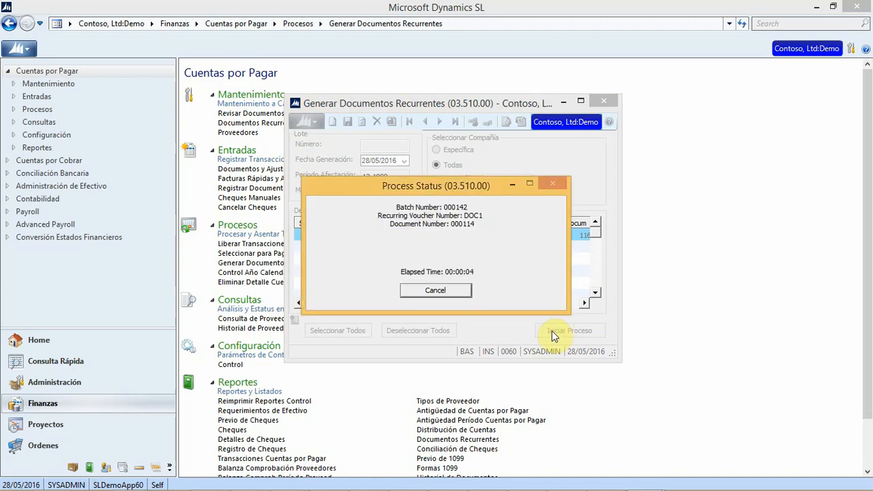
left_click(435, 290)
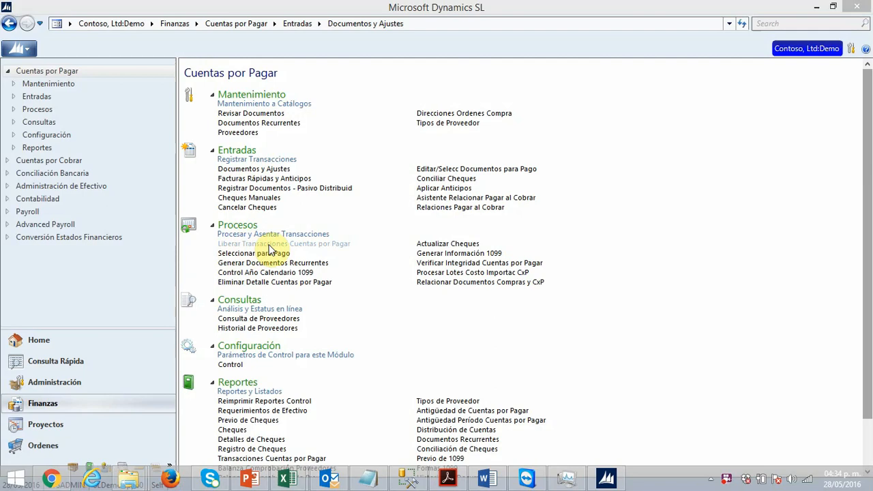
Release Accounts Payable batches 000146 and 000147 for company 0060 and close the process status
left_click(269, 245)
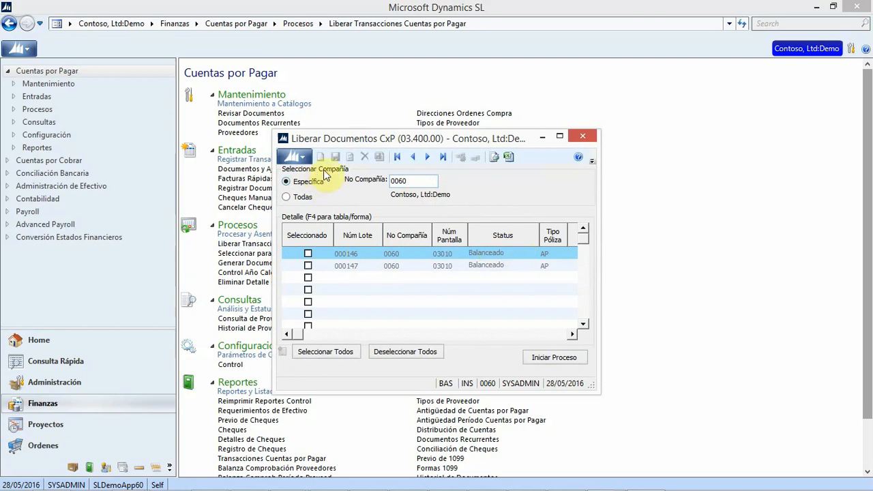
left_click(308, 255)
left_click(308, 266)
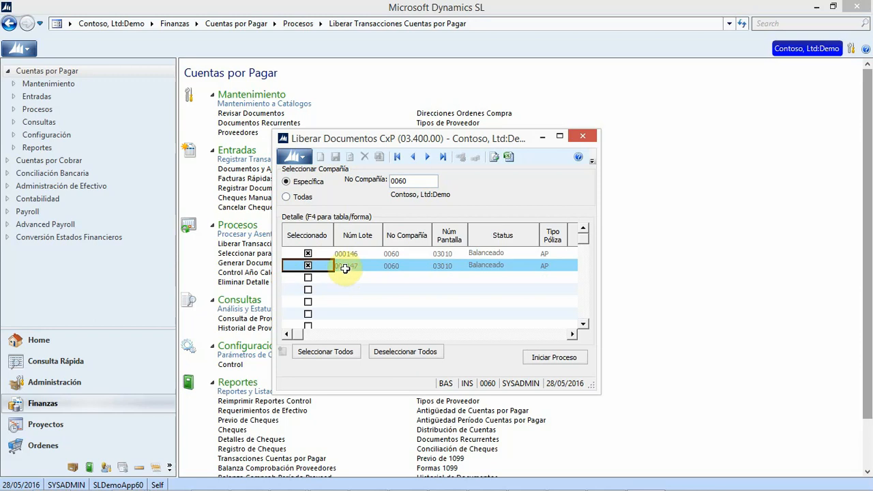
left_click(408, 351)
left_click(309, 352)
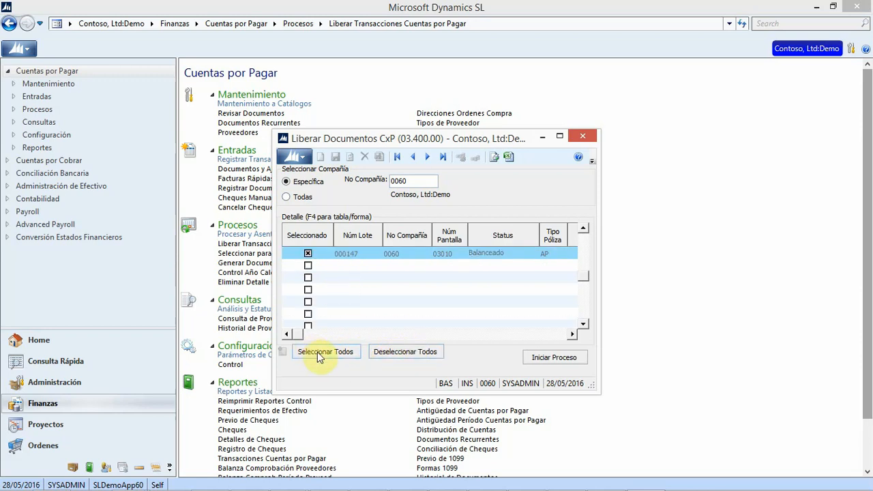
left_click(584, 228)
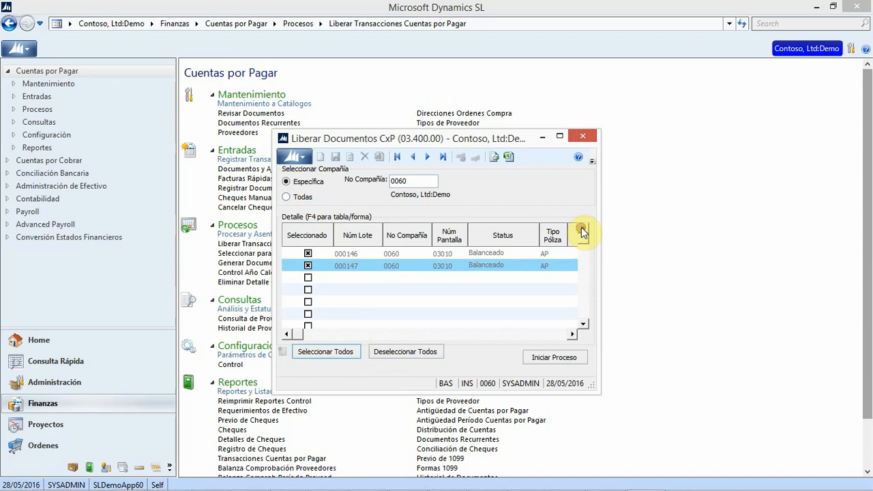
left_click(551, 358)
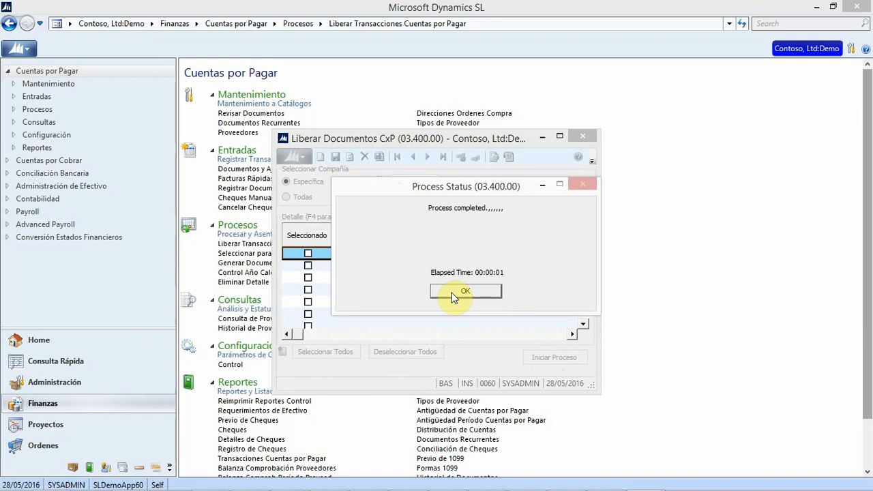
left_click(453, 295)
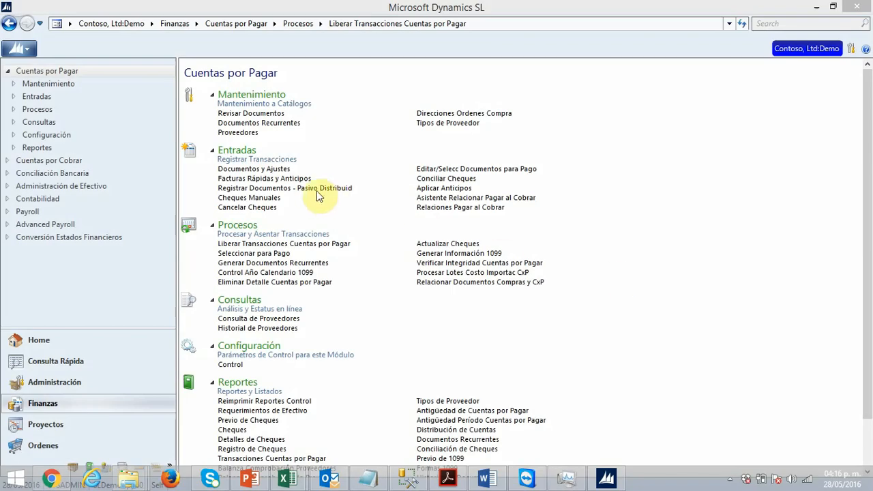
Start a quick voucher and prepayment entry of type Anticipo and assign it to the first vendor in the vendor list
left_click(255, 171)
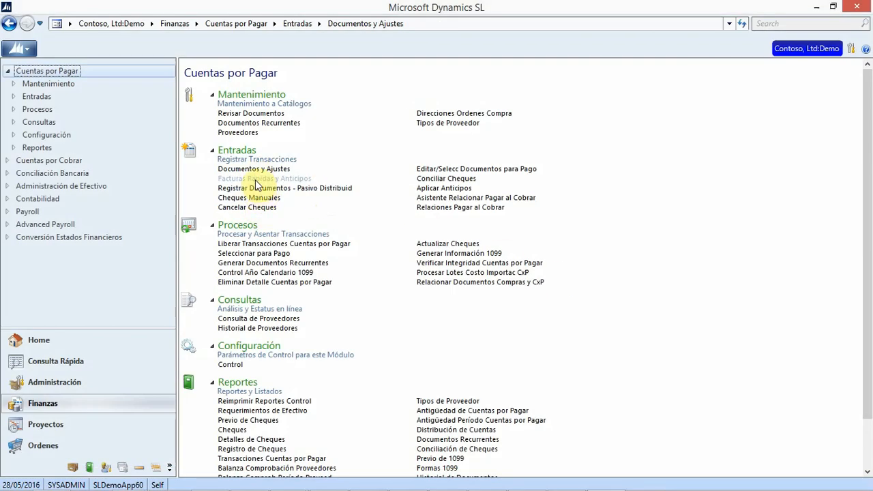
left_click(254, 179)
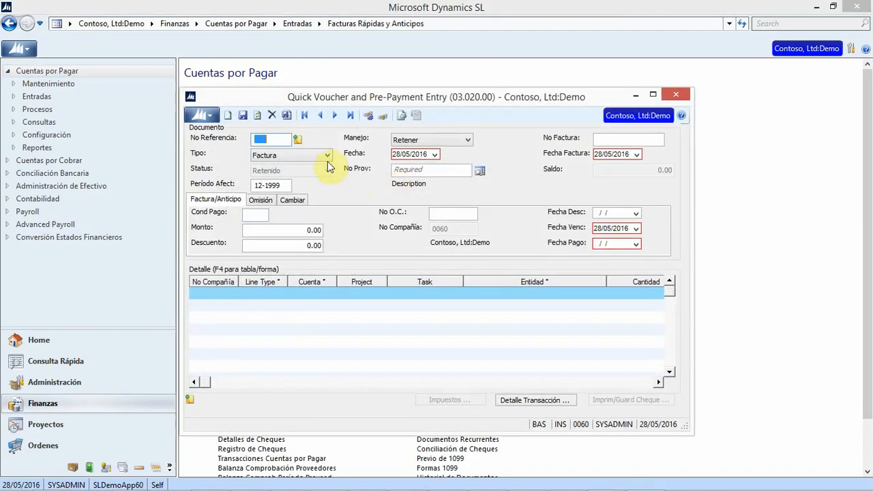
left_click(327, 157)
left_click(293, 176)
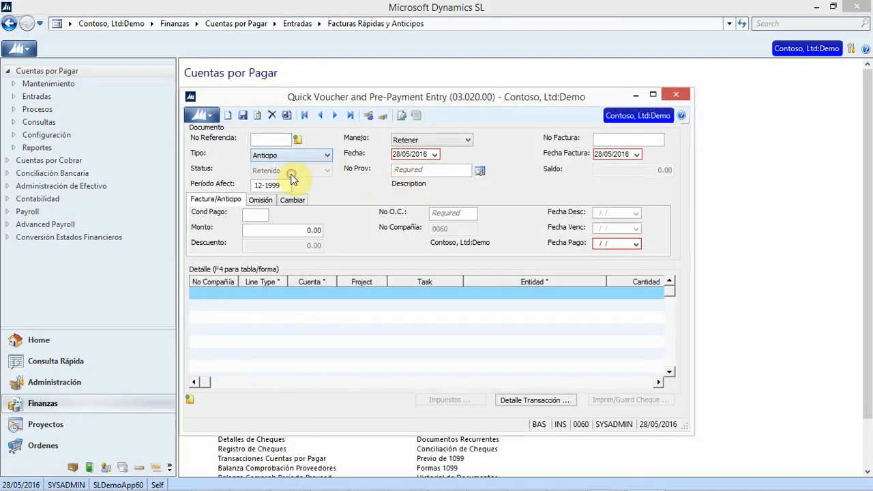
left_click(426, 170)
key("F3")
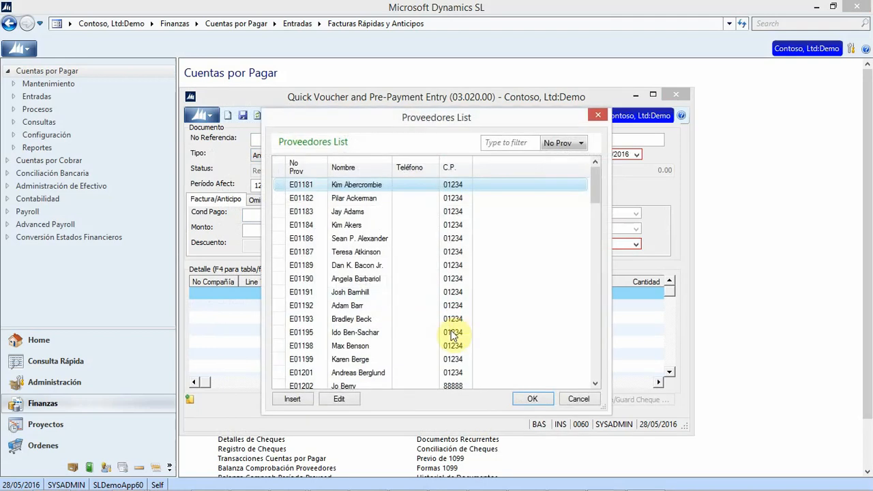
left_click(528, 398)
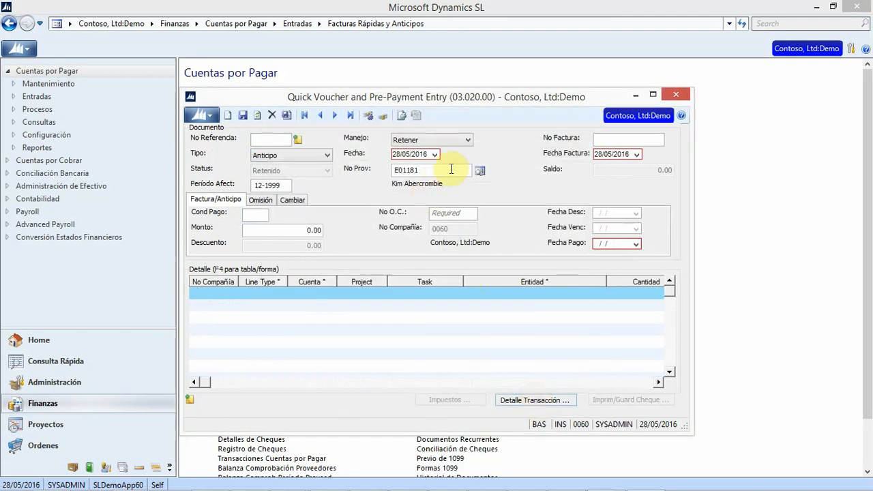
Set the advance's handling to Liberar Ahora and its invoice number to Ant 1
left_click(467, 140)
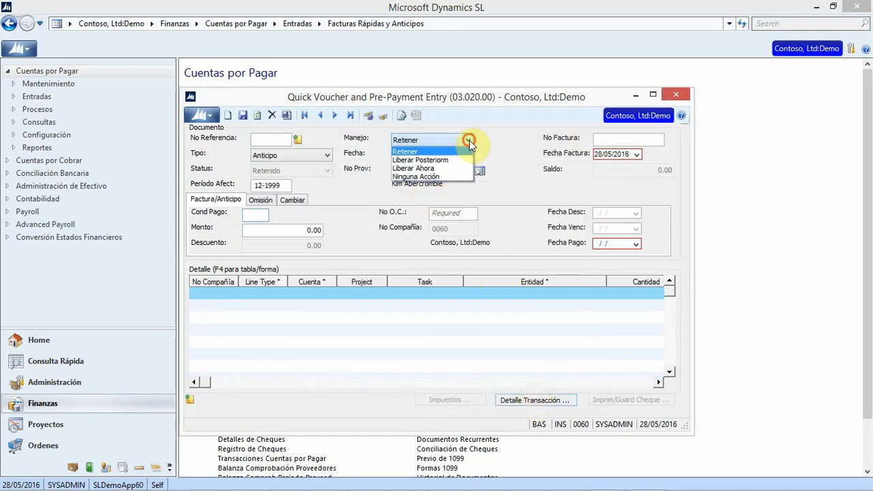
left_click(436, 168)
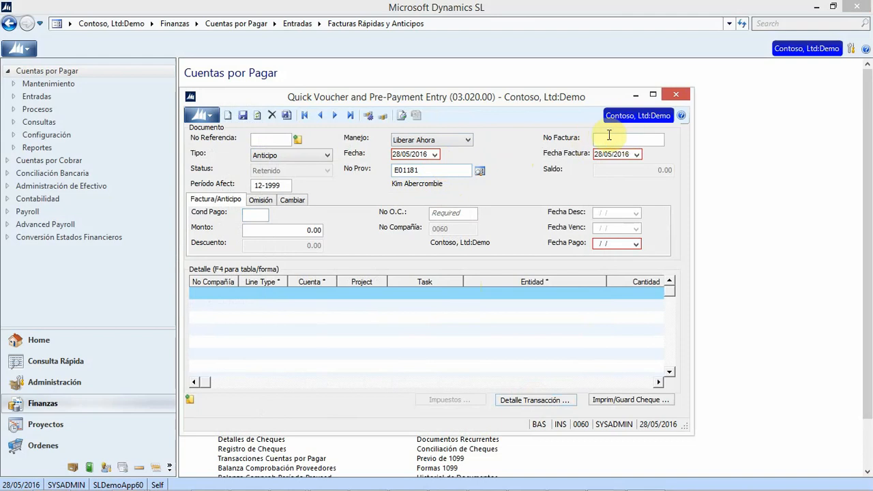
left_click(635, 139)
type("An")
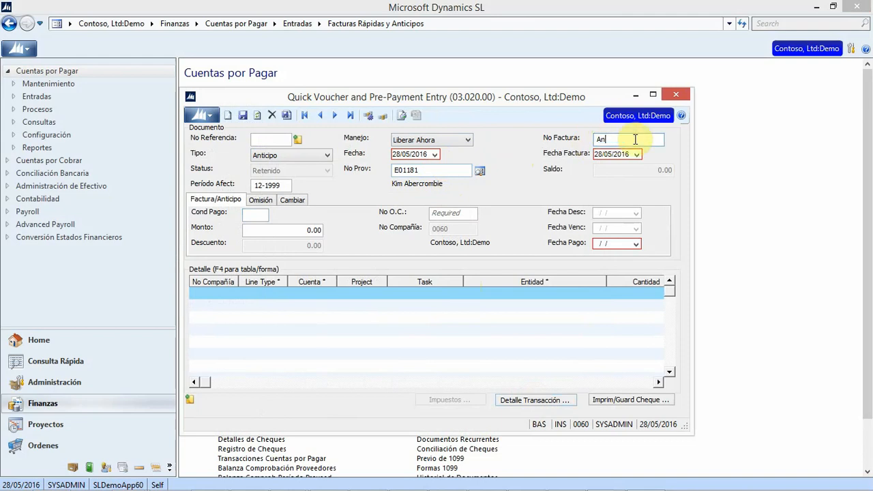
type("nt 1")
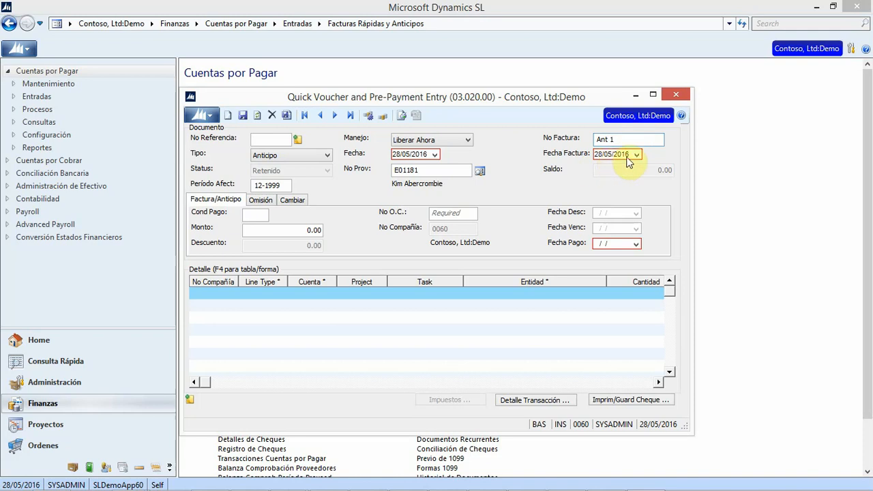
Set the advance's payment terms to 01 (2/10 Net 30) and its amount to 1000.00
left_click(263, 215)
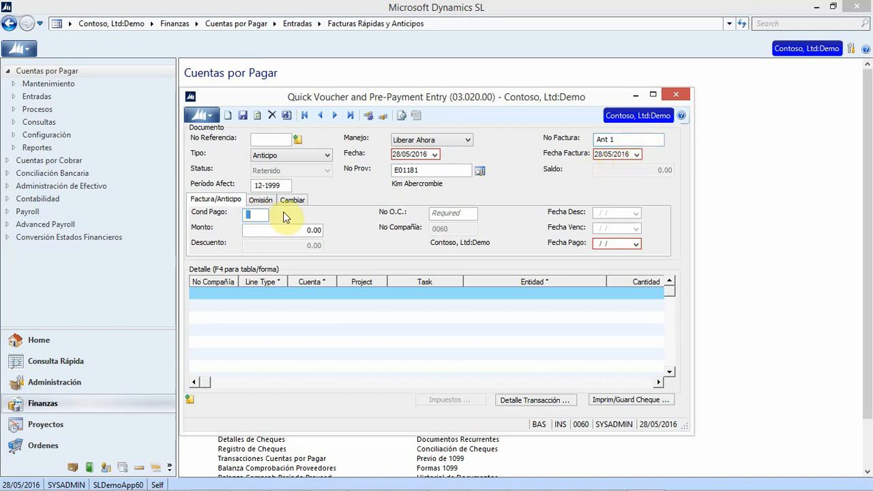
key("F3")
left_click(528, 398)
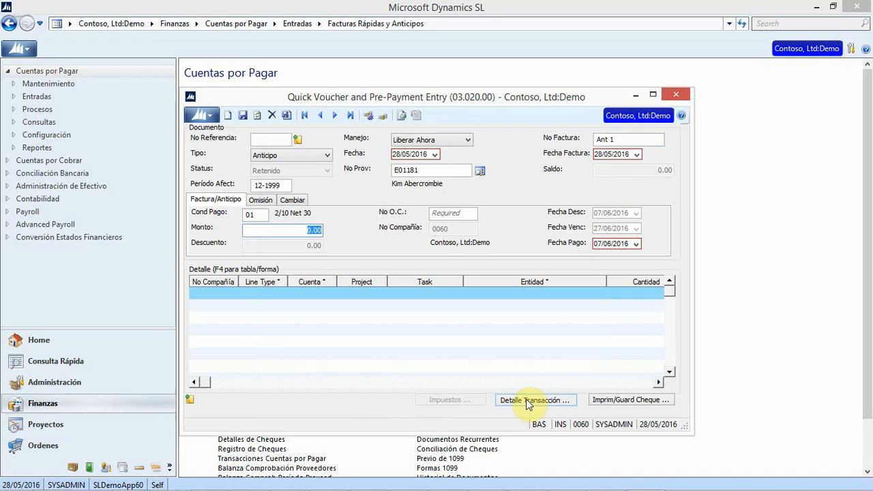
type("10")
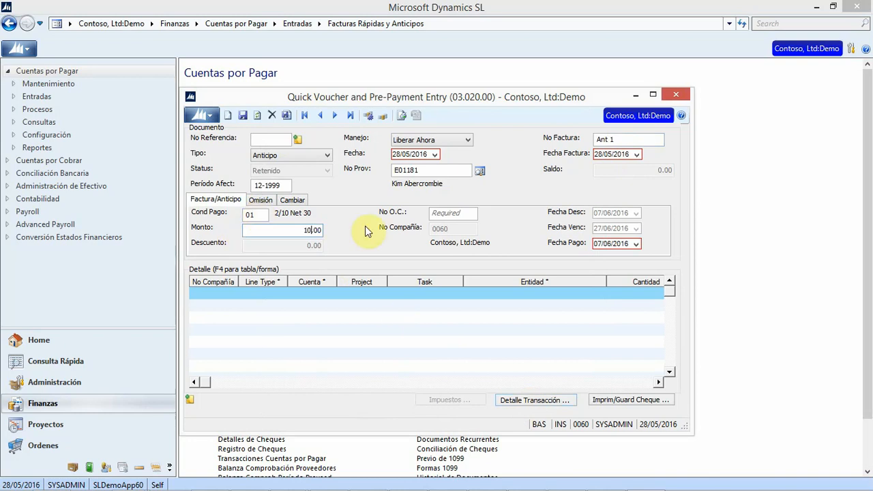
type("00")
Add a detail line for company 0060 to the advance and assign it to project CO-123000 and task 00-00000
left_click(362, 293)
key("F3")
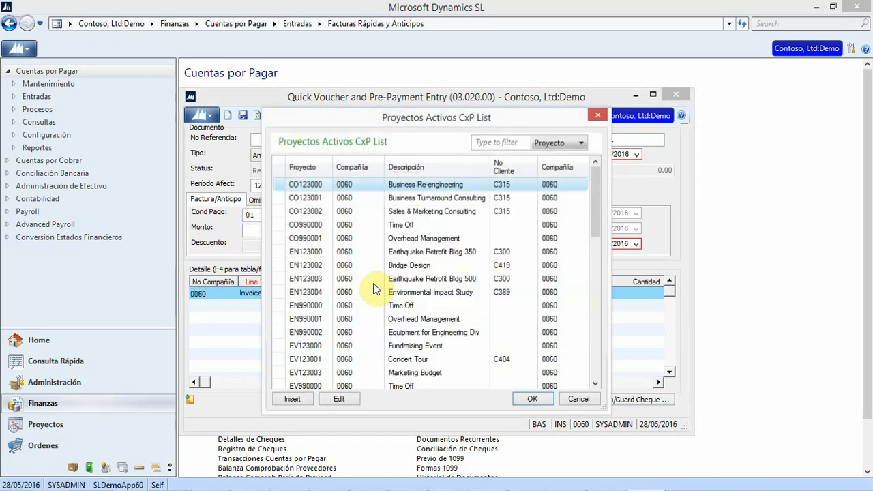
left_click(527, 399)
key("F3")
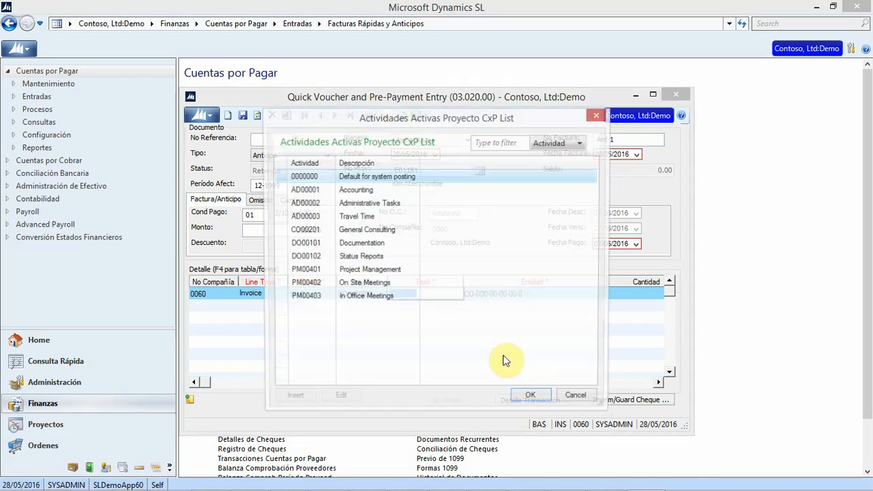
left_click(530, 395)
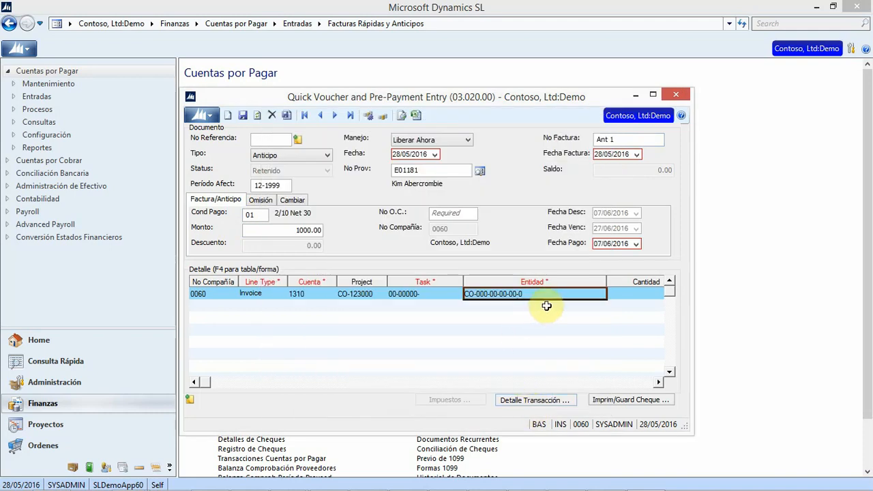
Set the advance line's amount to 1000.00 and its tax code to IVA16, then try to save the advance
key("Tab")
key("Tab")
key("Tab")
key("Tab")
type("1000")
key("Tab")
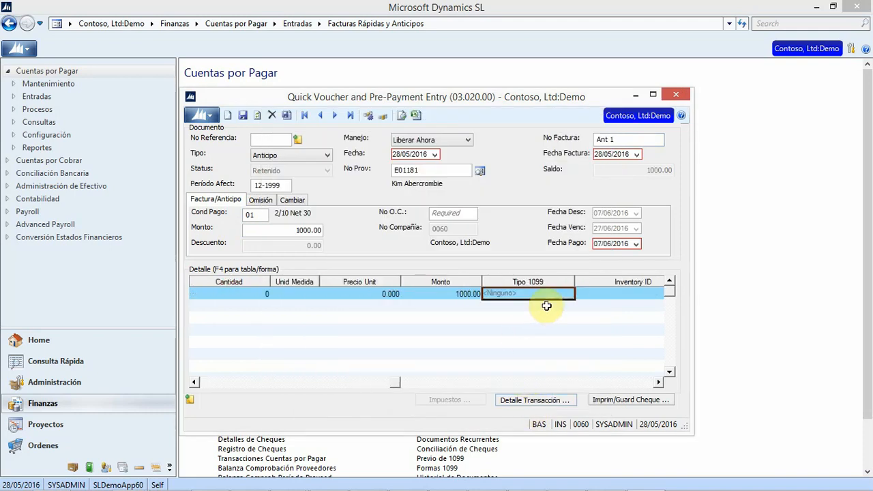
key("Tab")
key("F3")
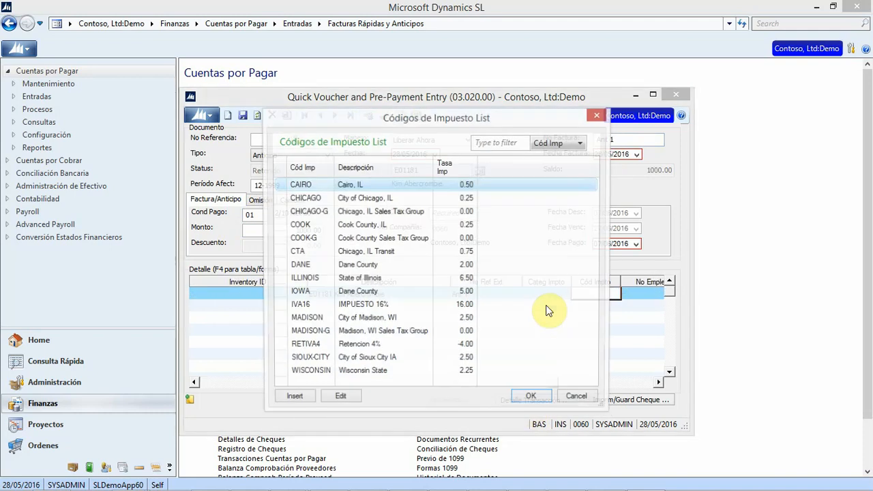
left_click(242, 117)
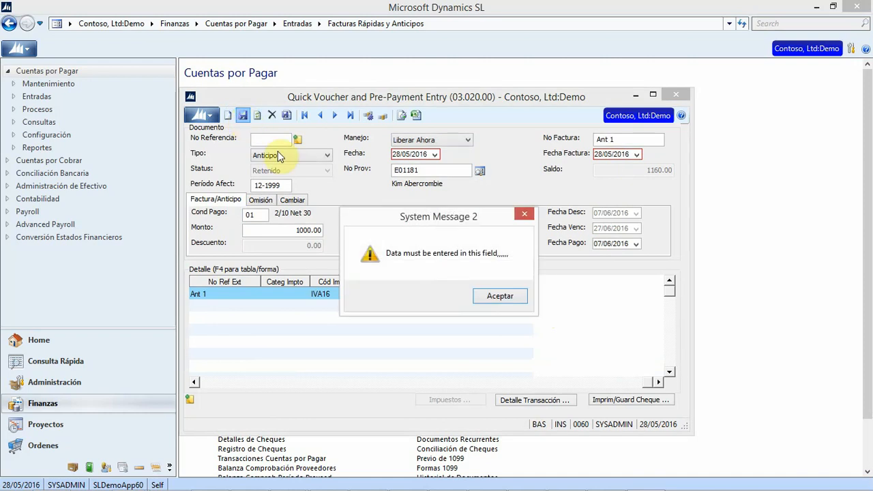
left_click(505, 296)
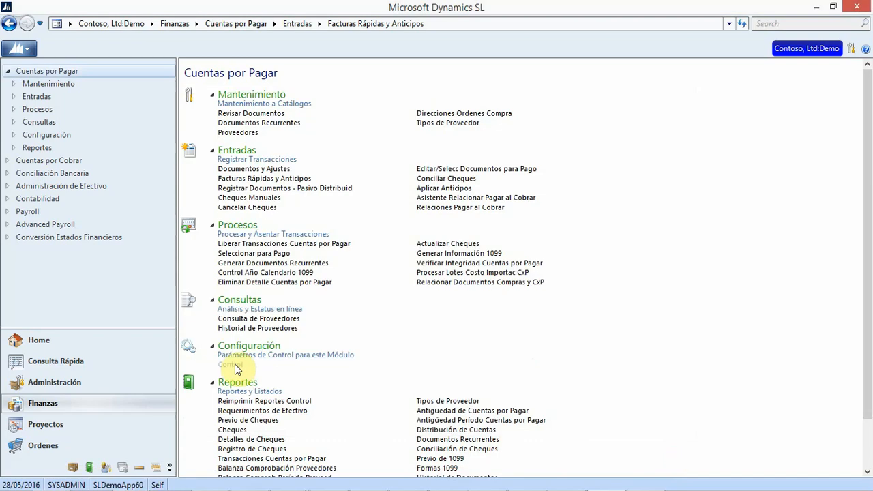
Check the Accounts Payable control options for the purchase order requirement on advances, and return to the advance entry
left_click(232, 365)
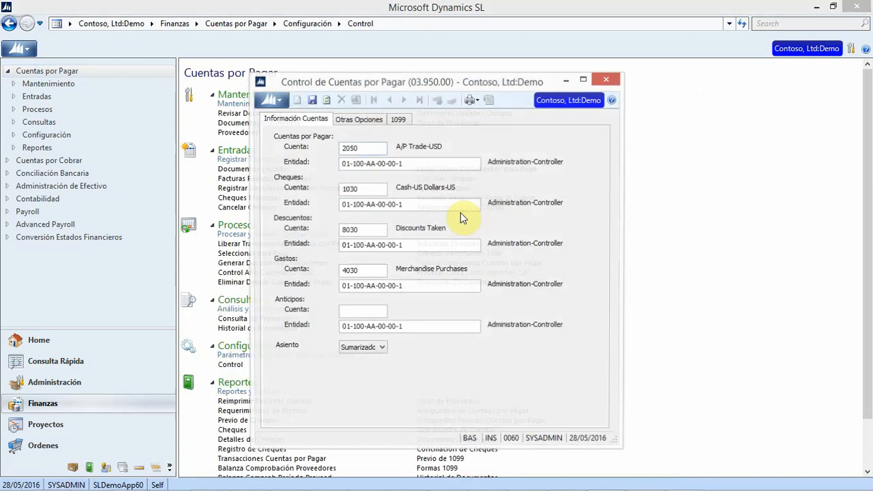
left_click(363, 120)
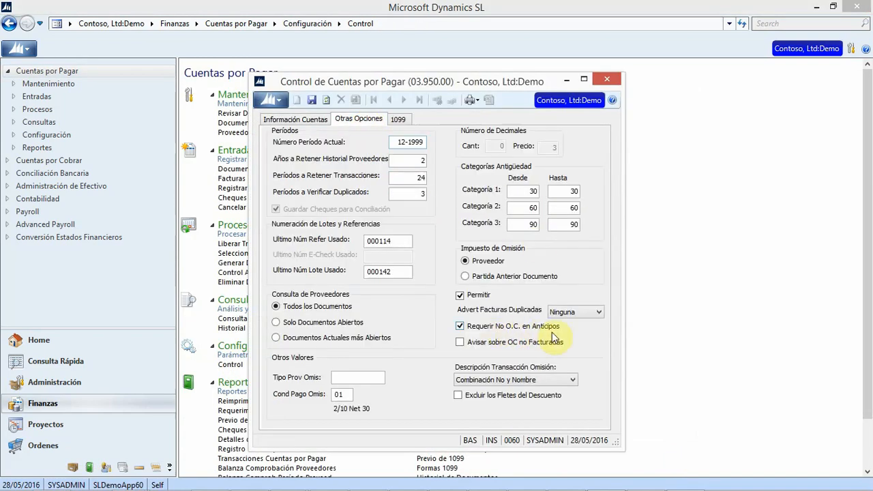
left_click(567, 80)
mouse_move(548, 489)
left_click(599, 483)
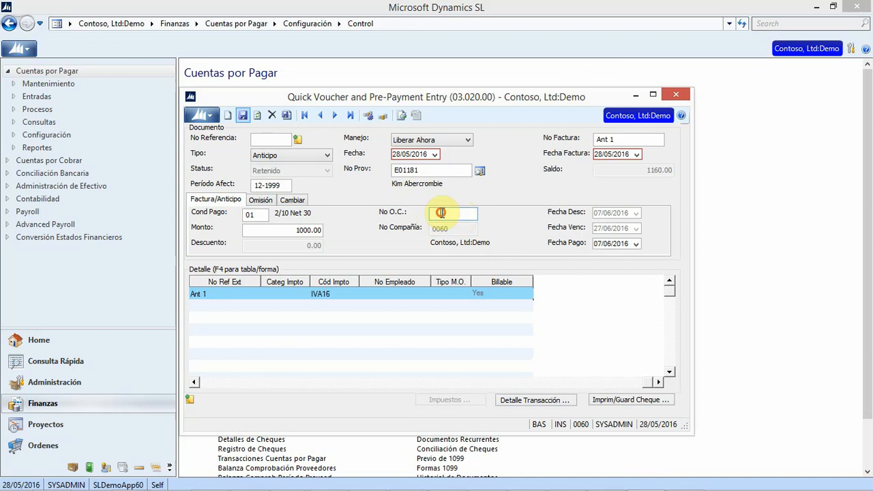
Assign the status O purchase order dated 29/01/2001 to the advance
double_click(442, 211)
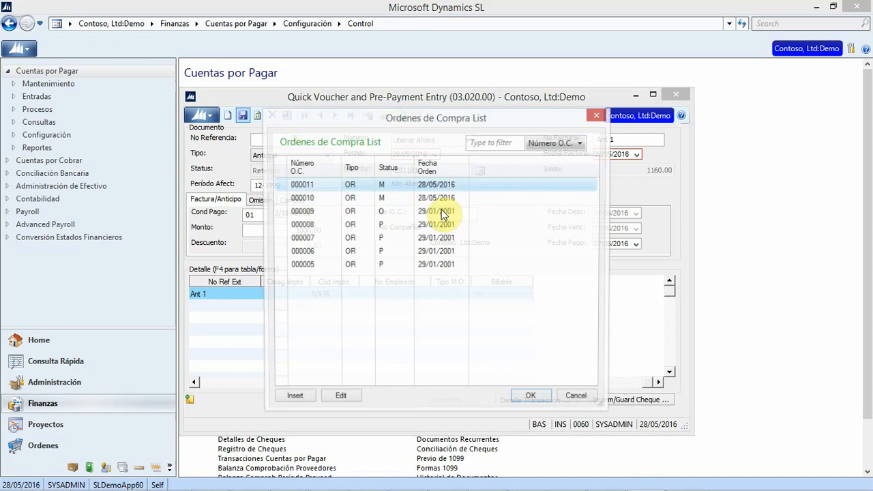
key("Down")
key("Down")
left_click(531, 401)
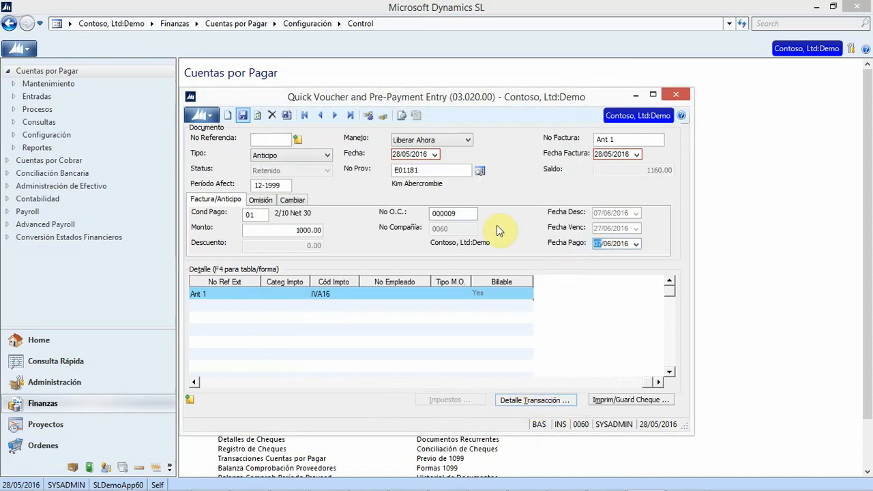
Try to print the advance's check dated 28/05/2016, choosing to edit the out-of-balance document
left_click(628, 404)
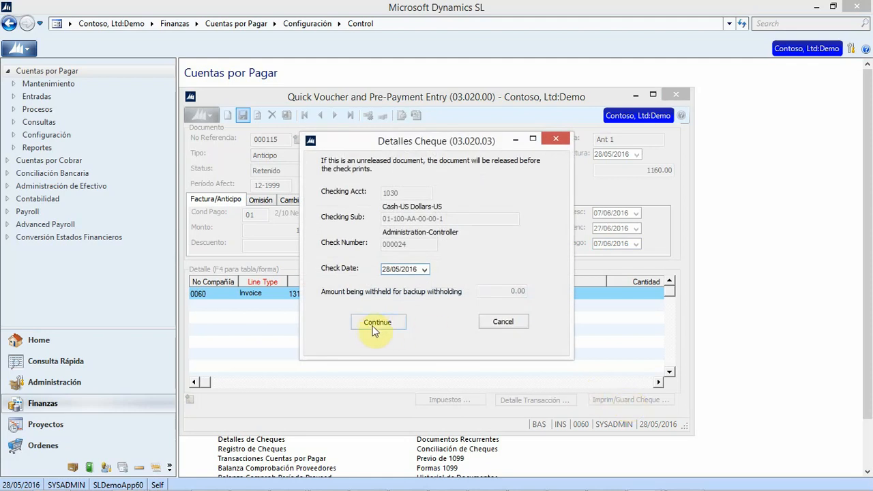
left_click(372, 326)
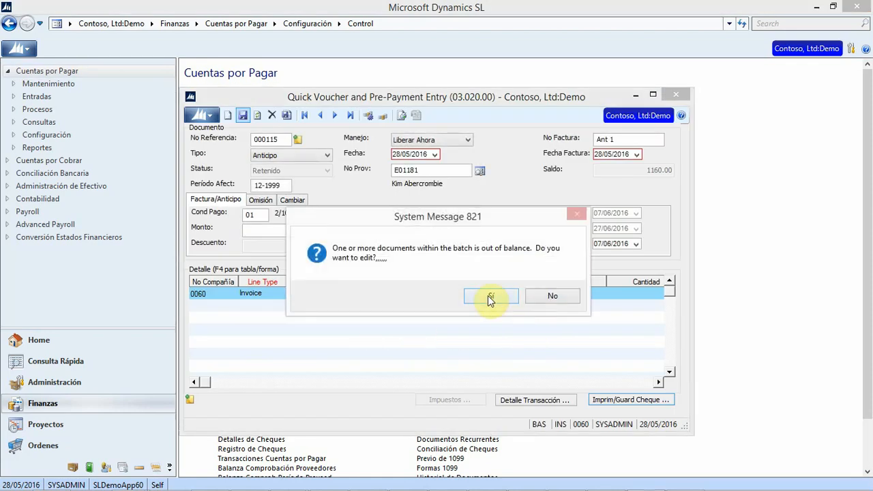
left_click(491, 296)
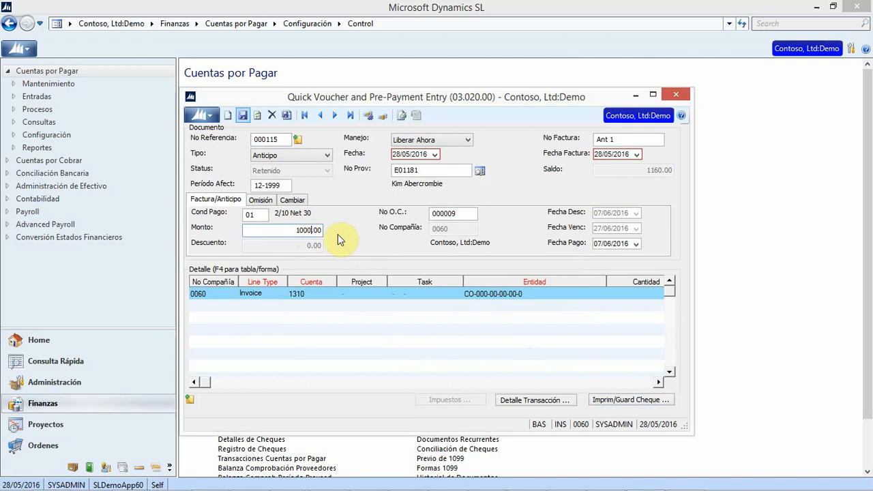
left_click(631, 402)
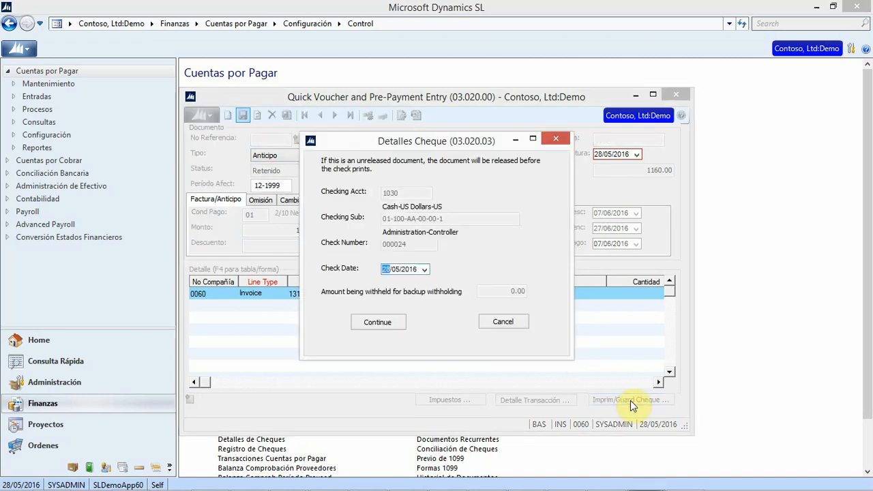
left_click(374, 323)
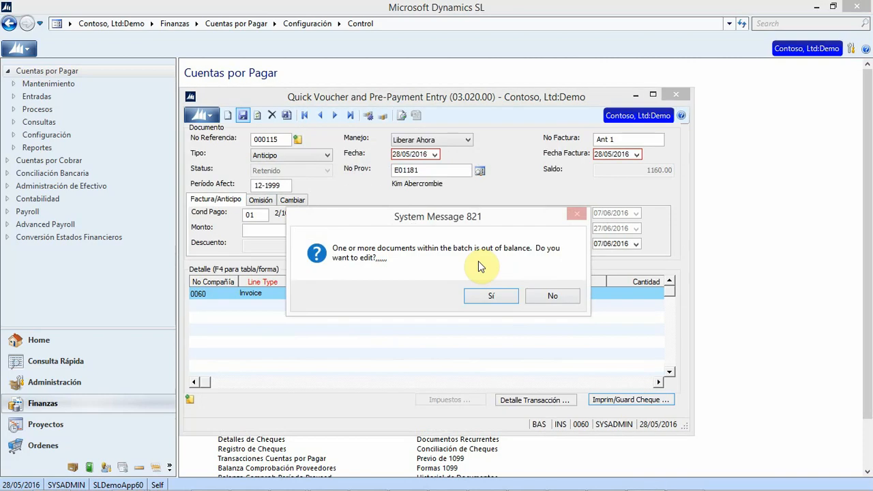
left_click(484, 298)
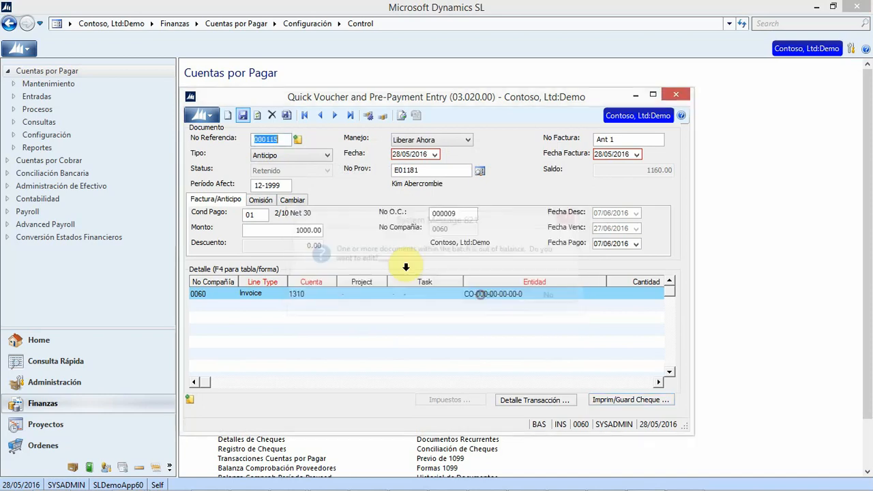
Set the advance's amount to 1160.00 and continue to its check printing with check date 28/05/2016
double_click(312, 230)
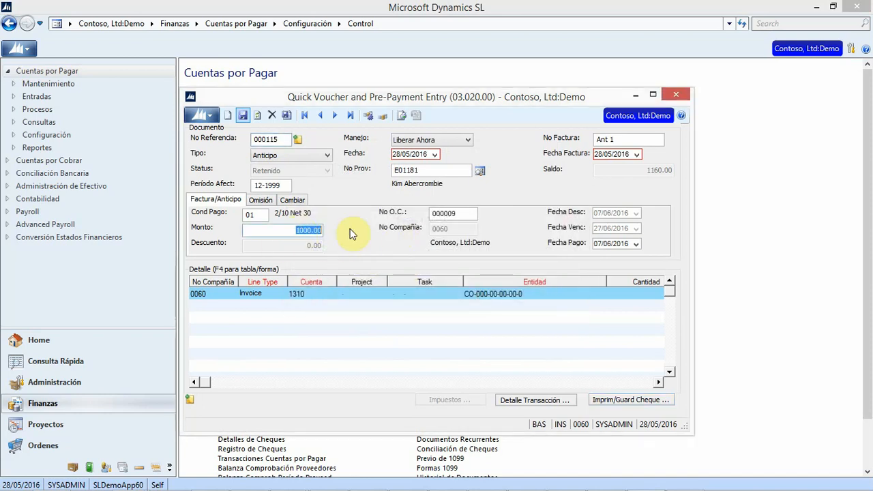
type("1000")
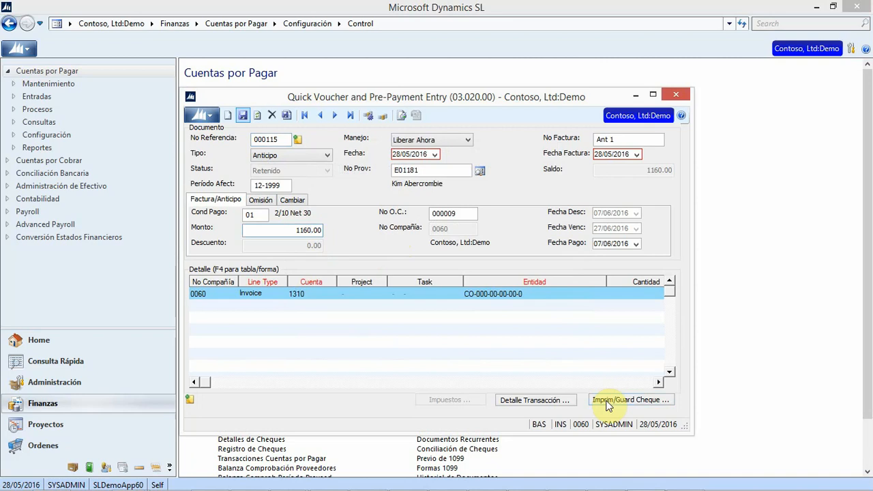
left_click(607, 401)
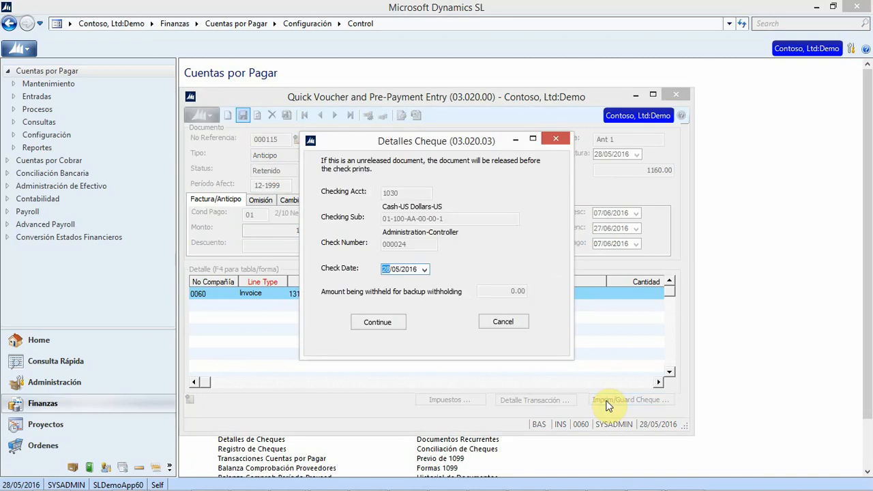
left_click(377, 323)
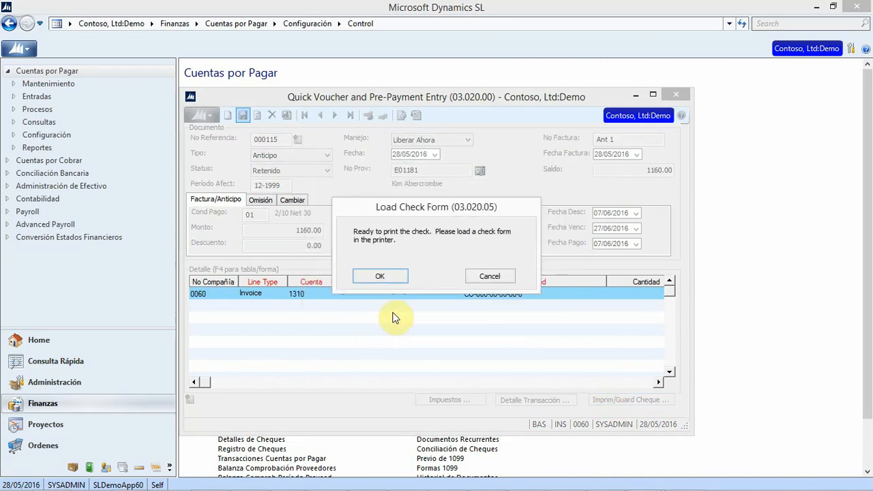
Print the advance's check and run the check update with Guardar Todos and automatic batch release
left_click(382, 276)
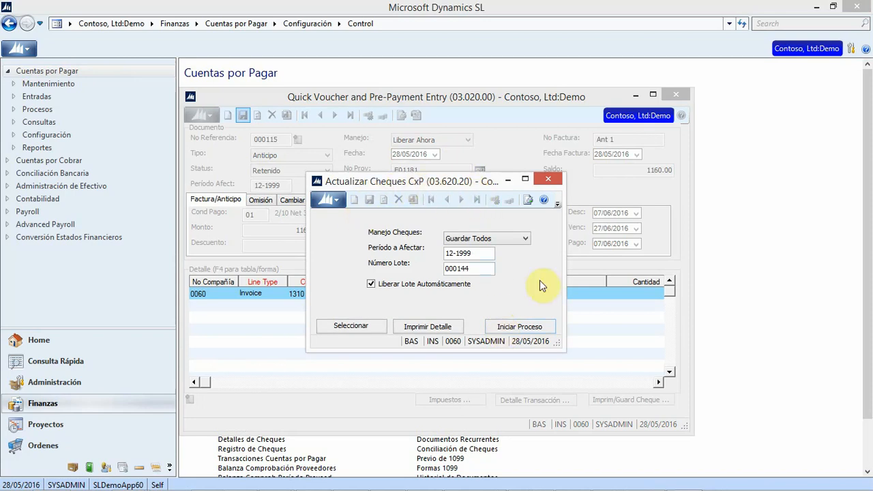
left_click(507, 329)
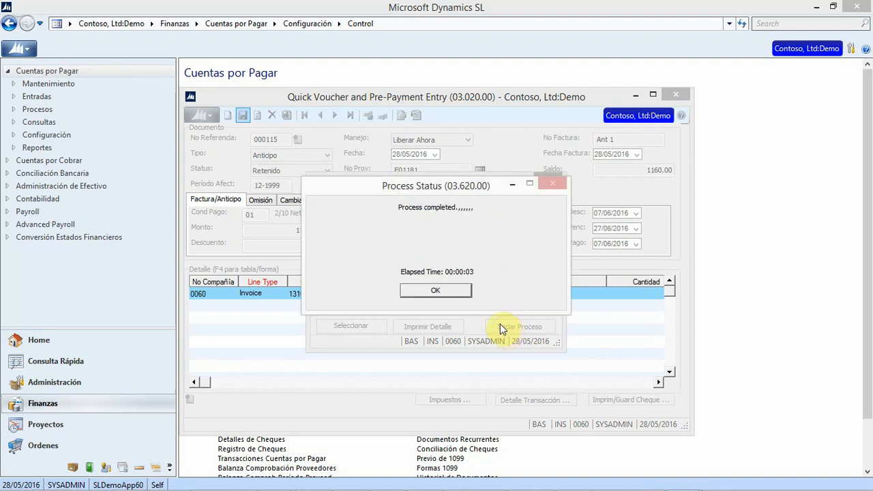
left_click(435, 290)
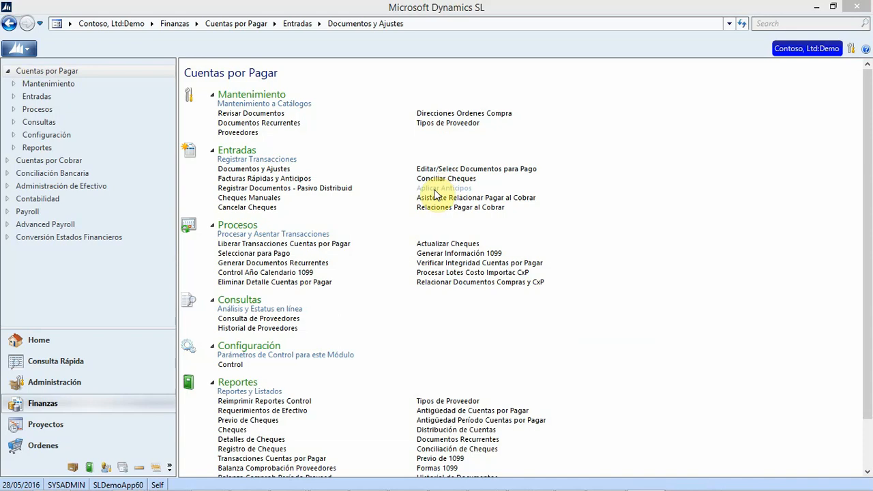
Start an Aplicar Anticipos batch for the advance's vendor, with a detail line of operation type Aplicación
left_click(434, 191)
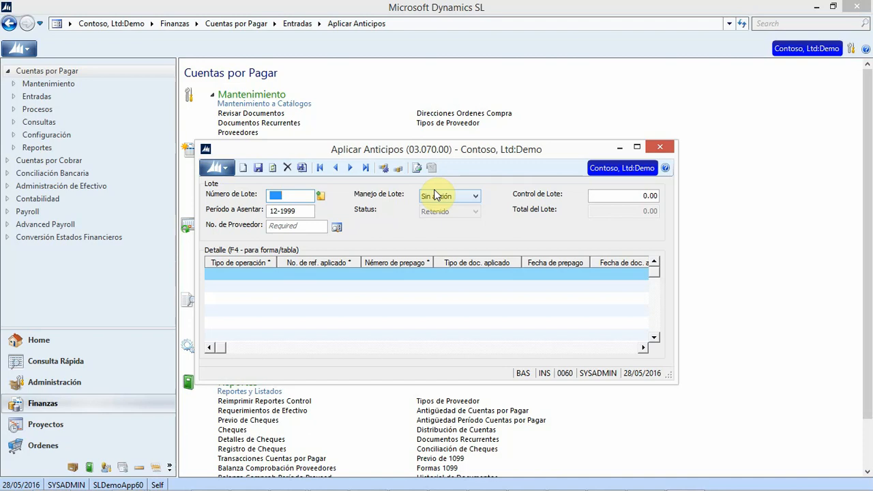
left_click(320, 226)
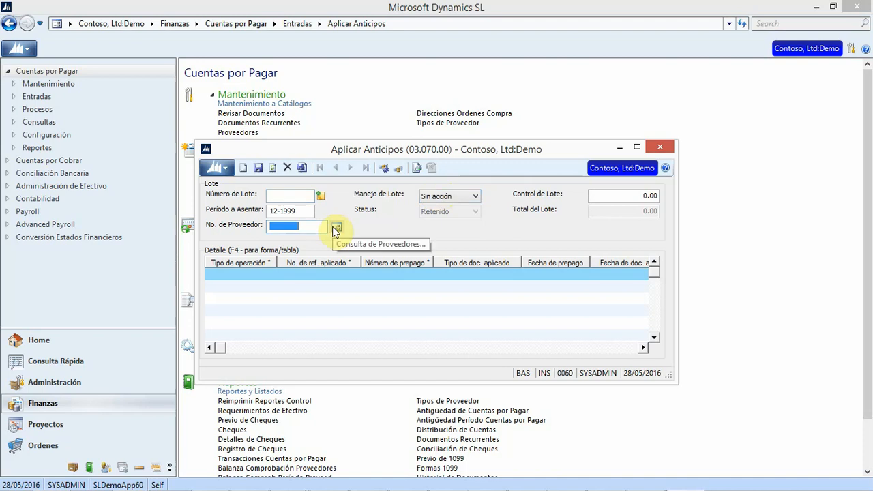
left_click(336, 228)
key("Return")
left_click(240, 273)
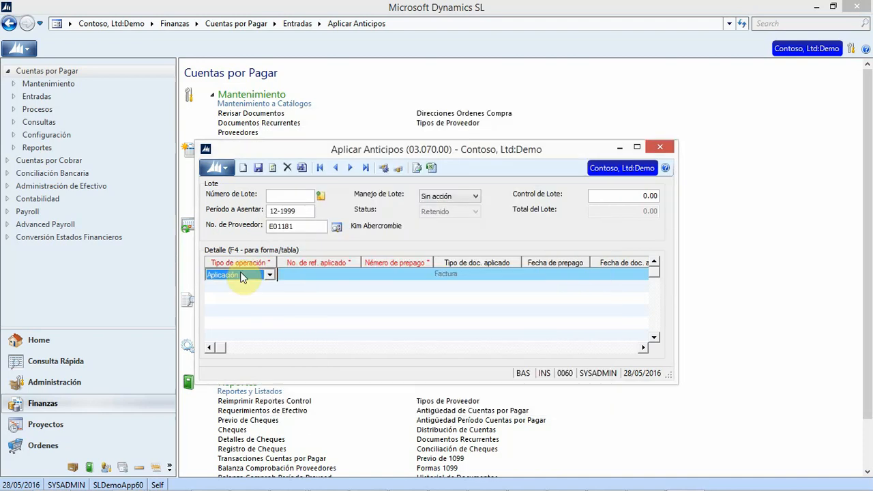
left_click(271, 276)
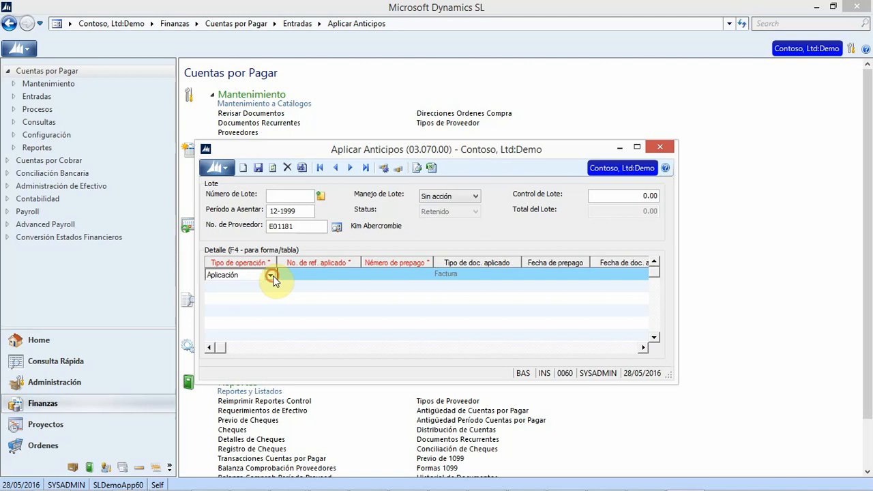
left_click(273, 276)
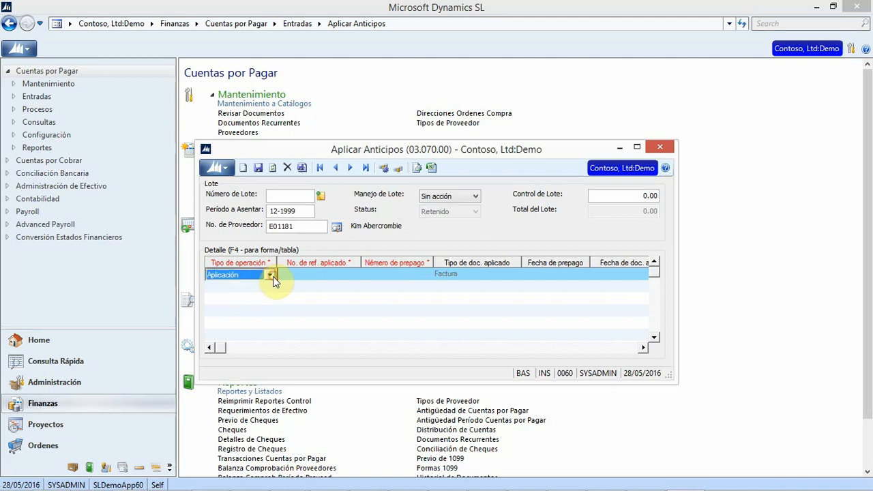
Select invoice document 000114 as the applied reference and 000115 as its prepayment on the application line
left_click(306, 275)
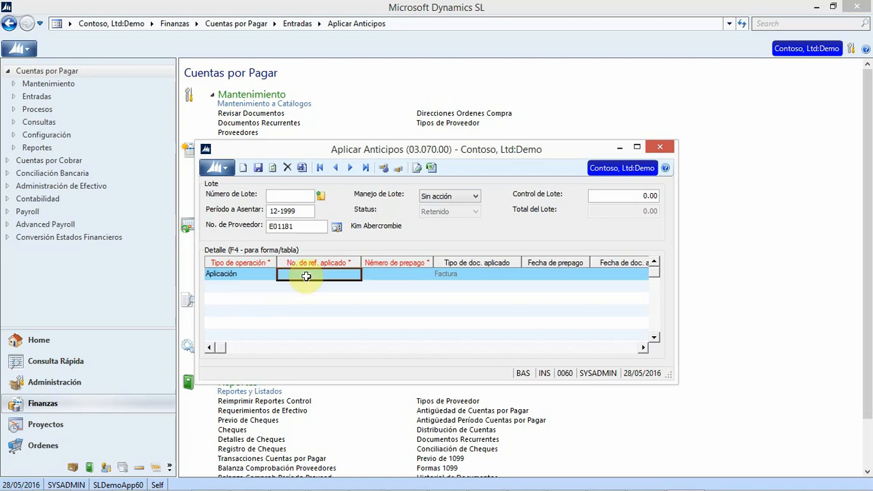
double_click(307, 276)
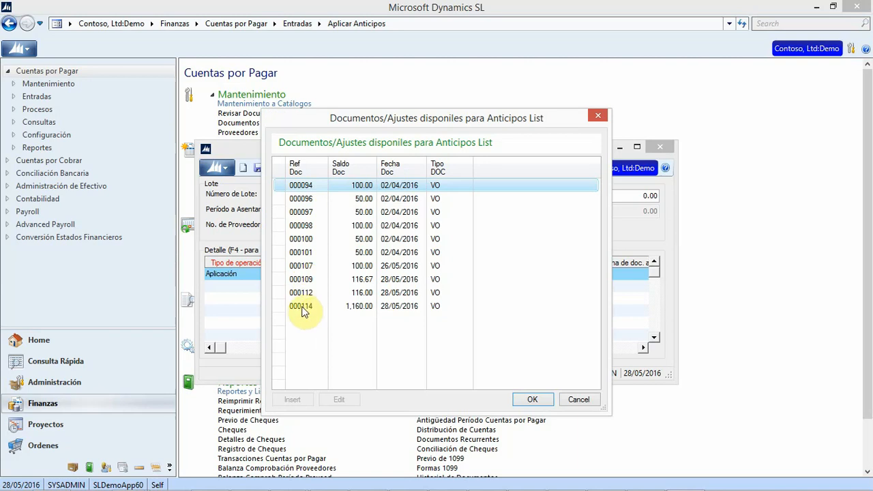
left_click(303, 307)
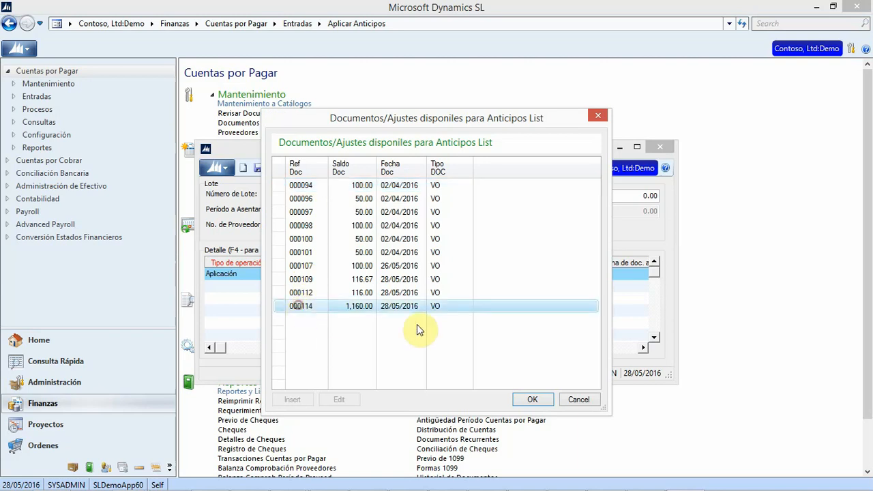
left_click(530, 400)
key("F3")
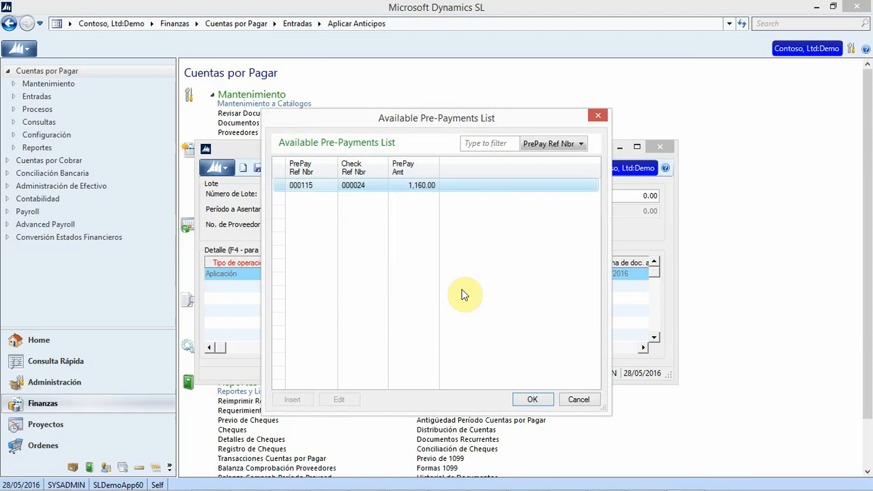
left_click(532, 400)
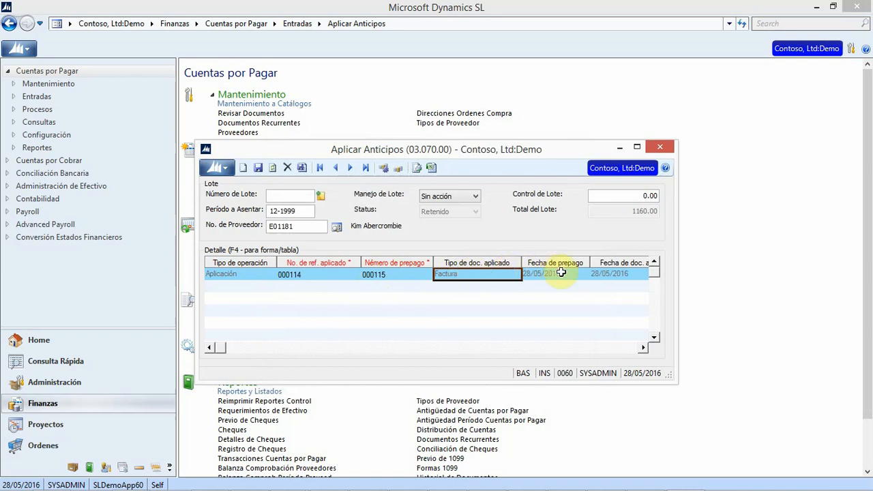
Check the application line's applied amount, set the batch's control total to 1160.00 and save the batch
left_click(645, 348)
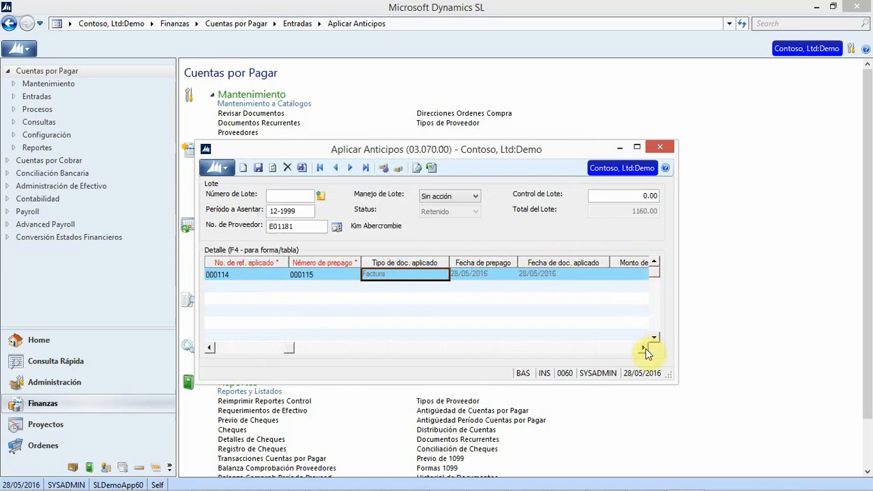
left_click(644, 348)
left_click(645, 348)
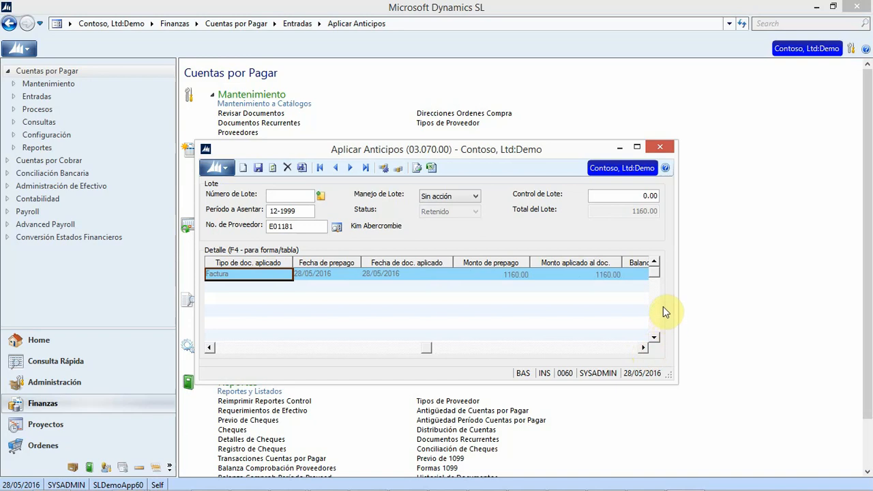
left_click_drag(677, 299, 811, 285)
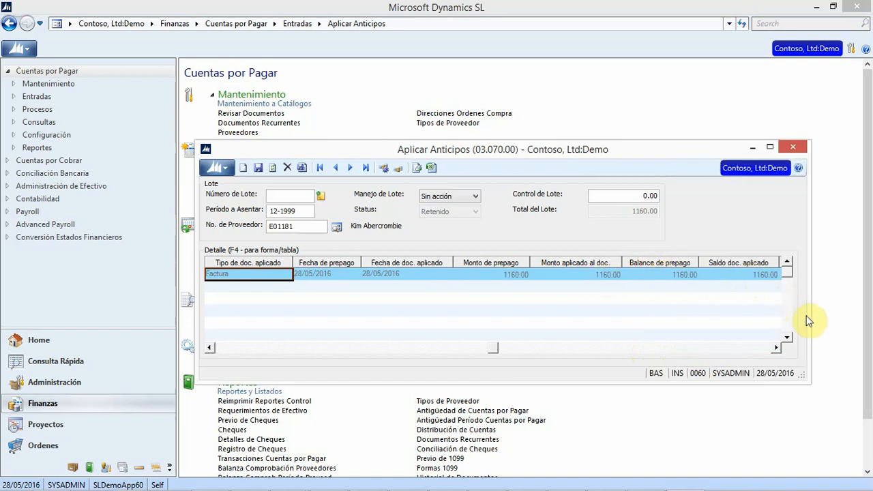
left_click_drag(812, 321, 862, 309)
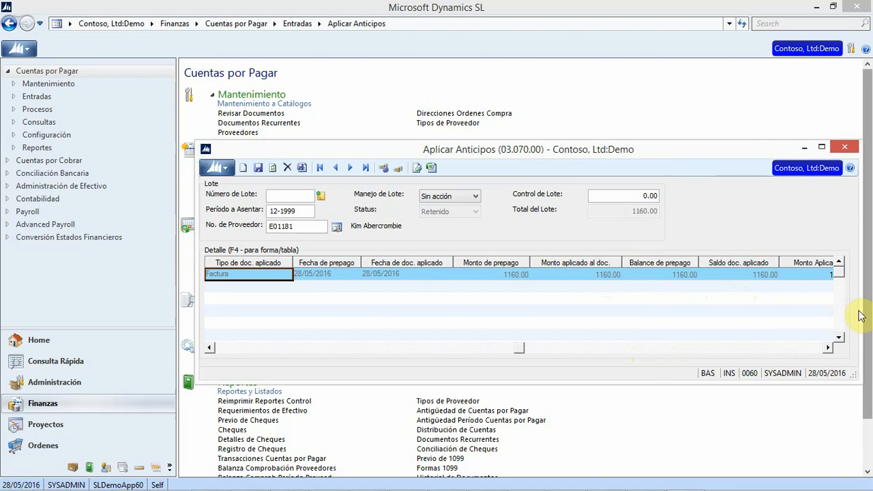
left_click(734, 278)
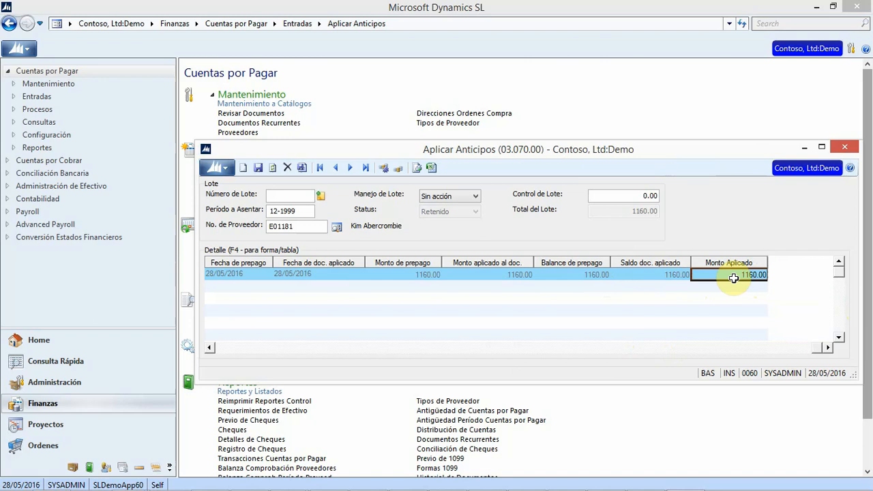
left_click(624, 196)
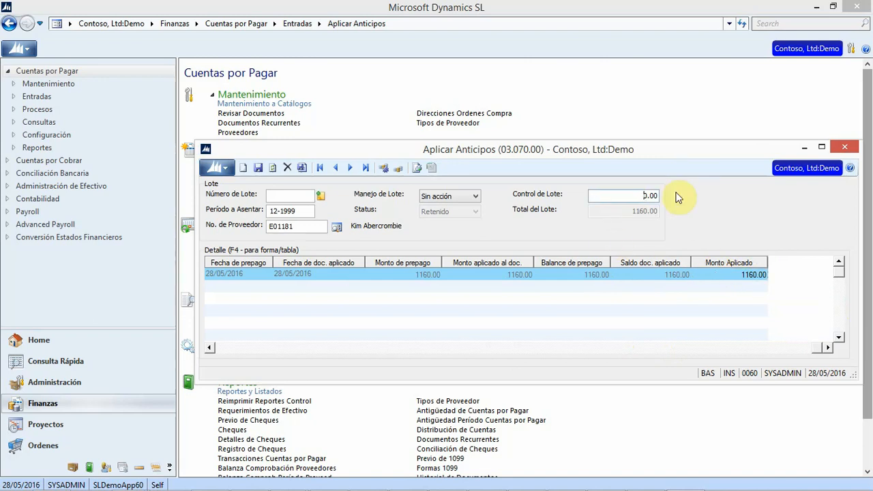
type("116")
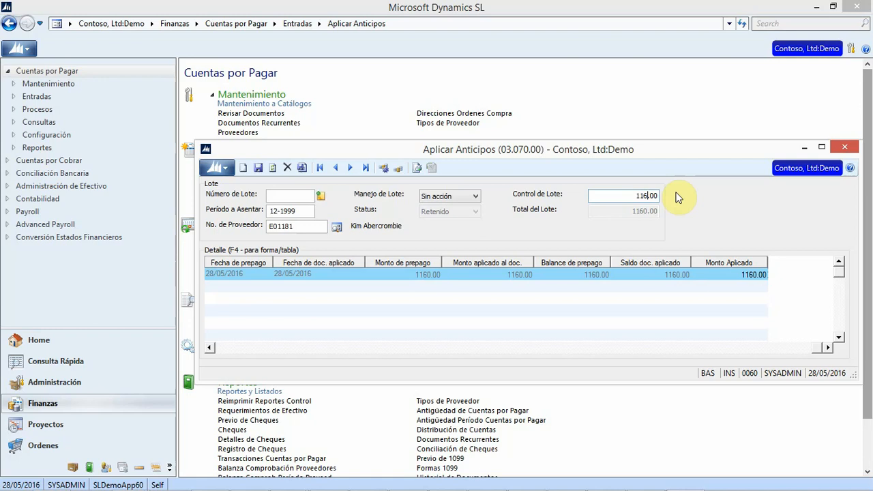
type("0")
left_click(258, 169)
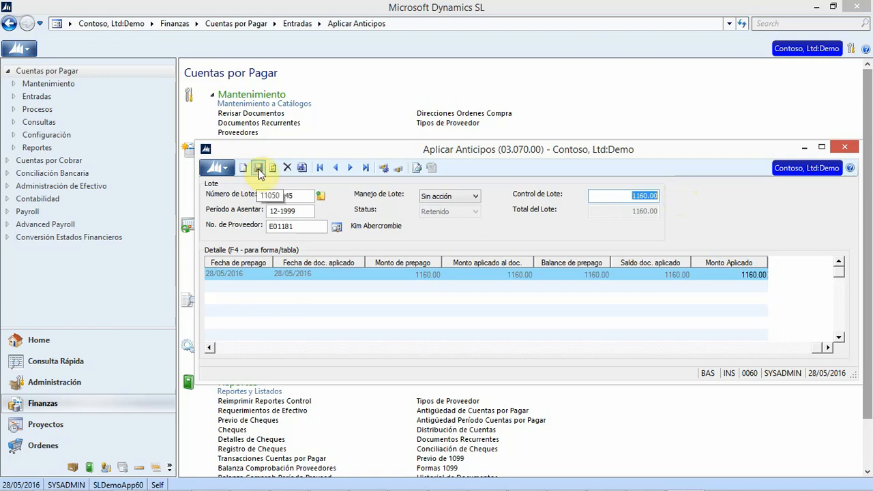
Release the advance application batch with handling Liberar ahora and close Aplicar Anticipos
left_click(475, 197)
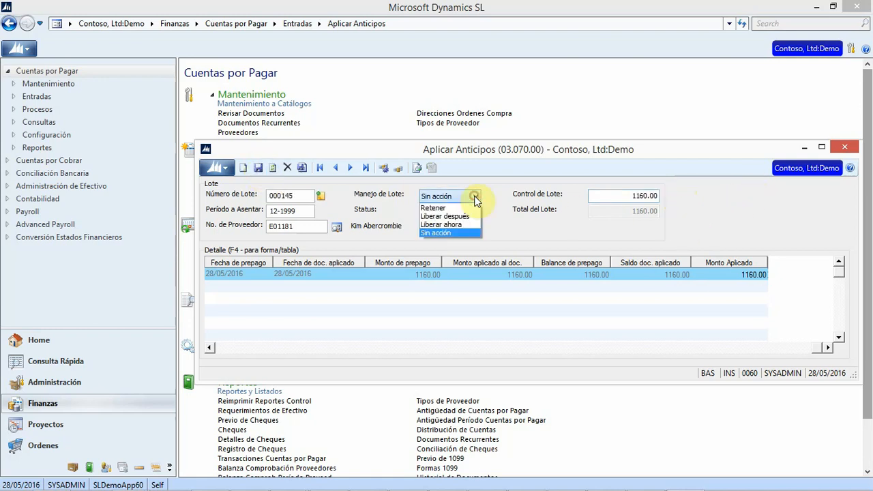
left_click(460, 224)
left_click(302, 169)
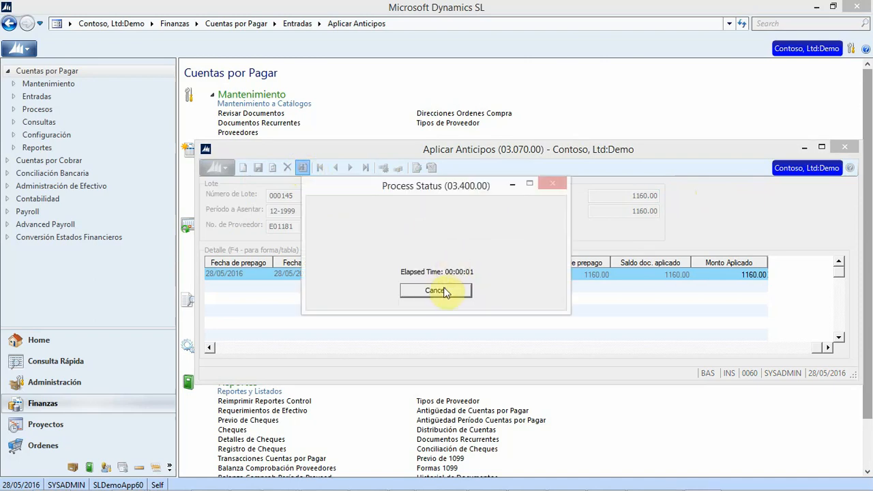
left_click(845, 147)
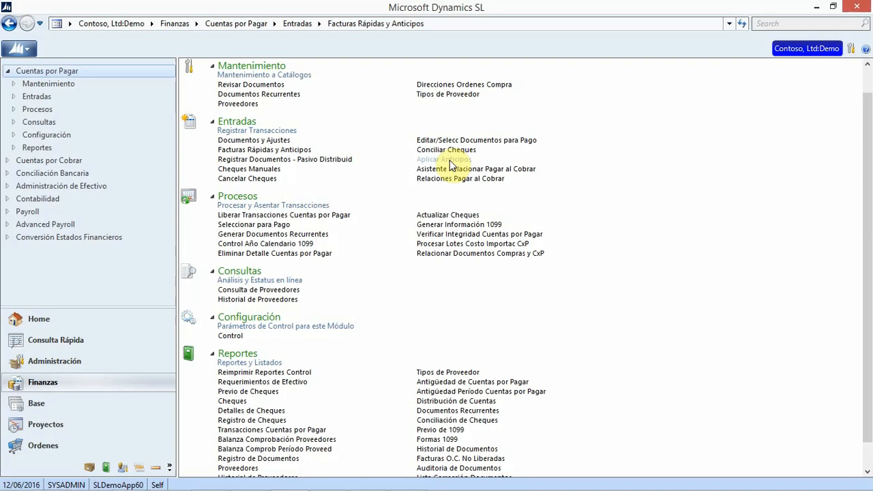
Examine the invoices in batches 000173 and 000174 in Documentos y Ajustes
left_click(450, 161)
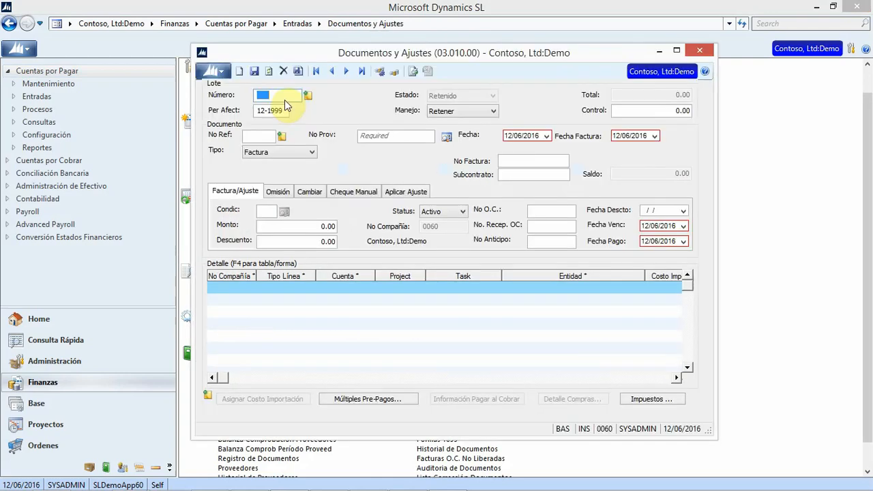
key("F3")
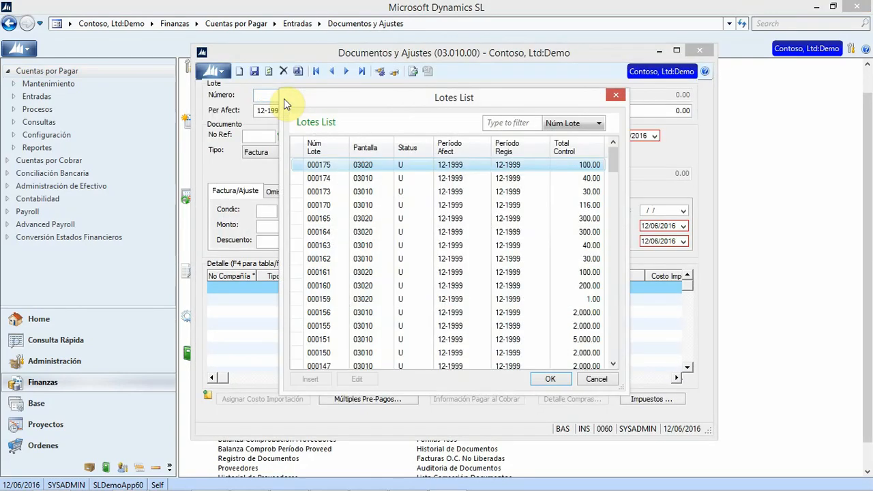
left_click(320, 192)
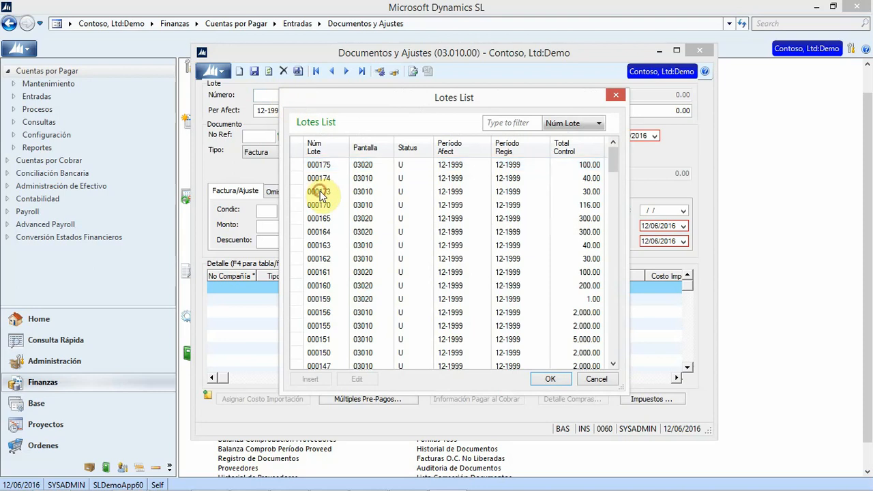
left_click(550, 379)
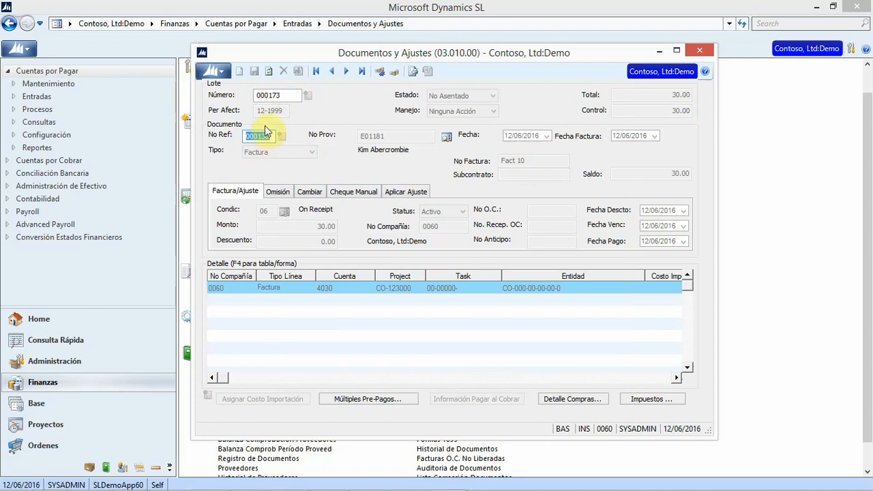
left_click(281, 97)
left_click(349, 73)
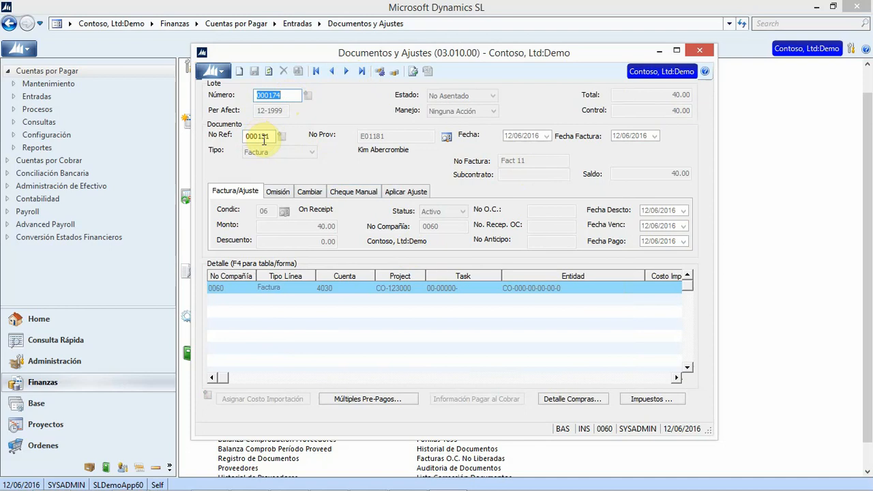
left_click(699, 51)
Examine advance document 000133 in Facturas Rápidas y Anticipos
left_click(248, 152)
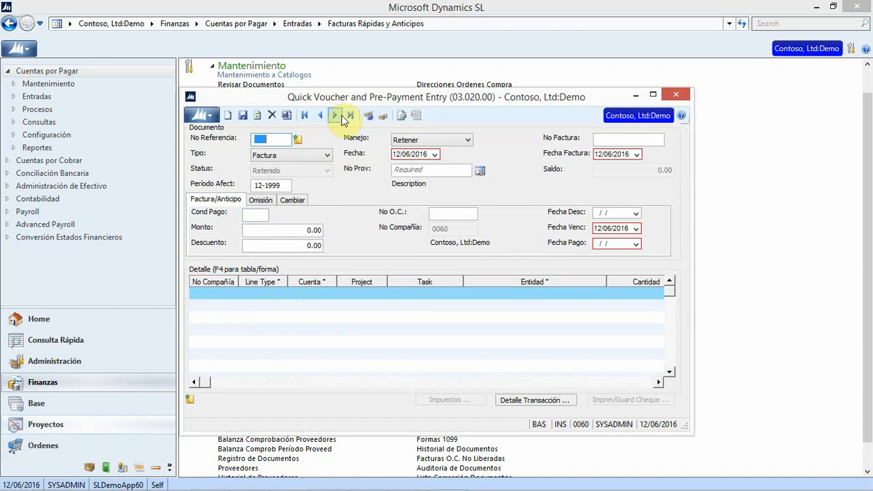
left_click(335, 118)
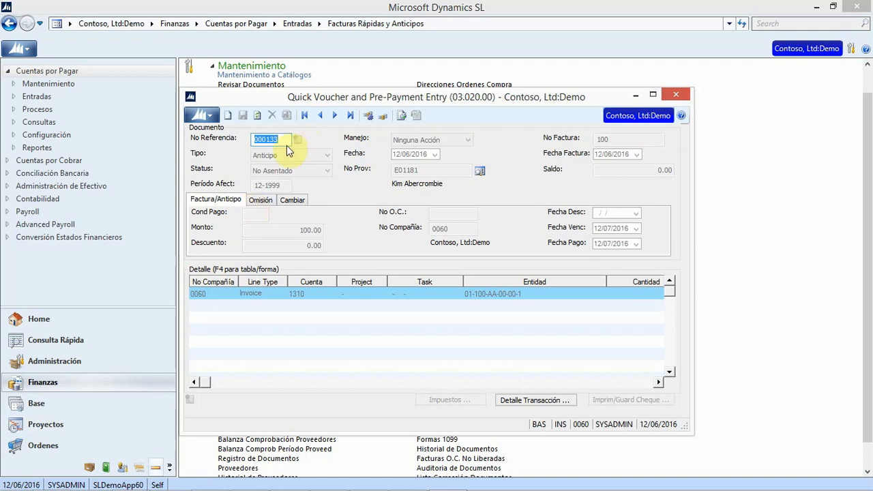
left_click(678, 93)
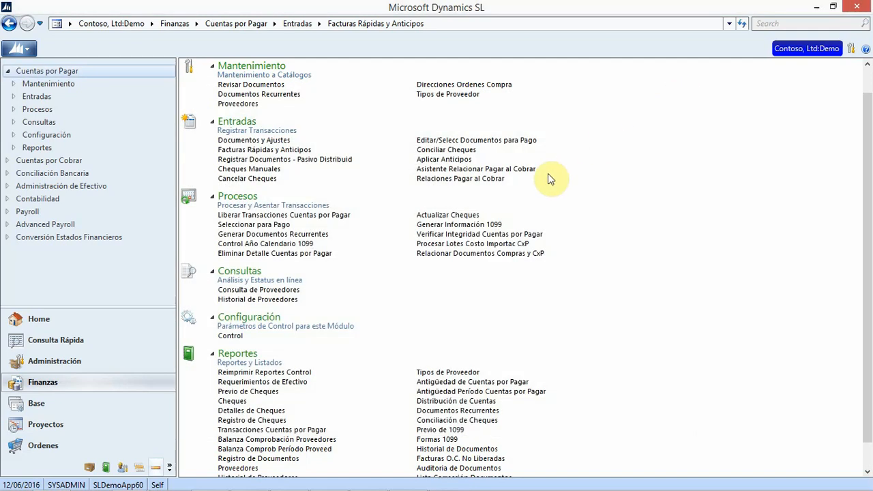
Start a new Aplicar Anticipos batch and bring up the vendor list for it
left_click(445, 161)
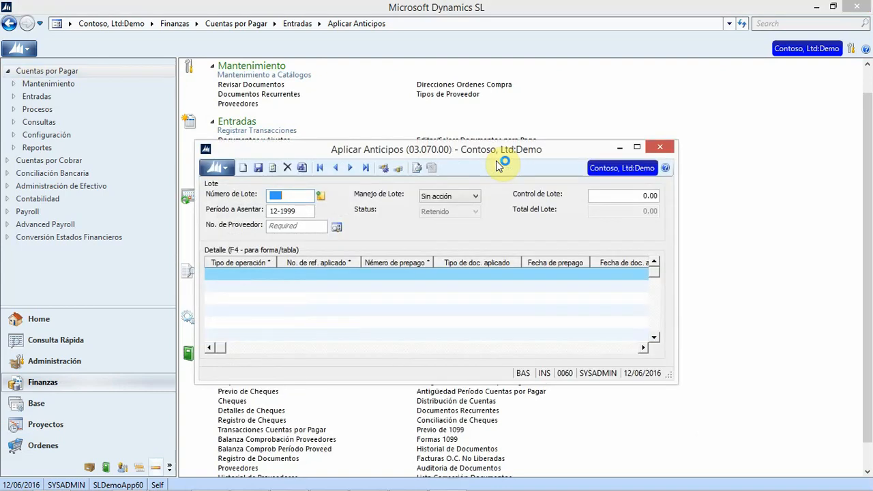
left_click(337, 227)
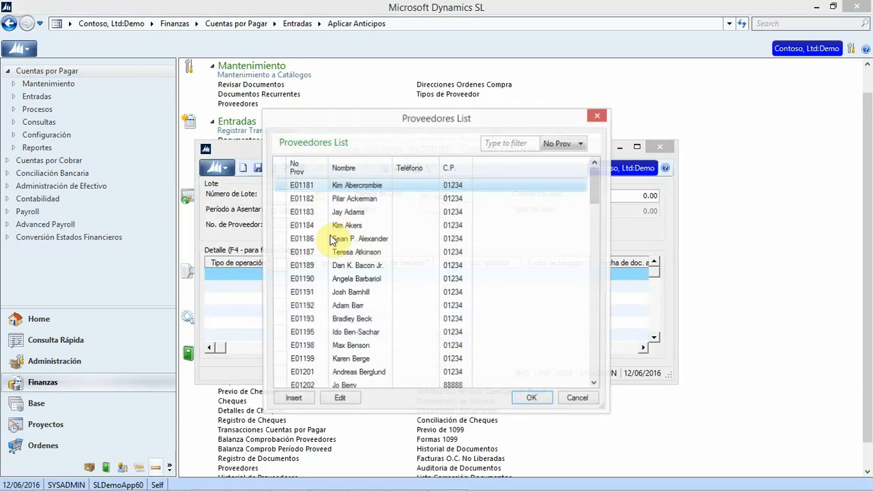
Fill in the batch header with the first listed supplier, batch handling Liberar ahora and a control total of 70
left_click(533, 401)
left_click(476, 196)
left_click(454, 223)
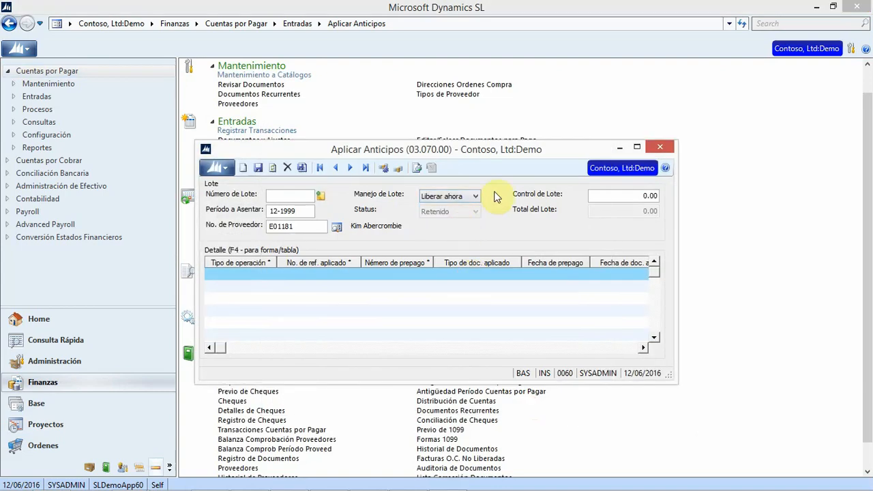
left_click(627, 197)
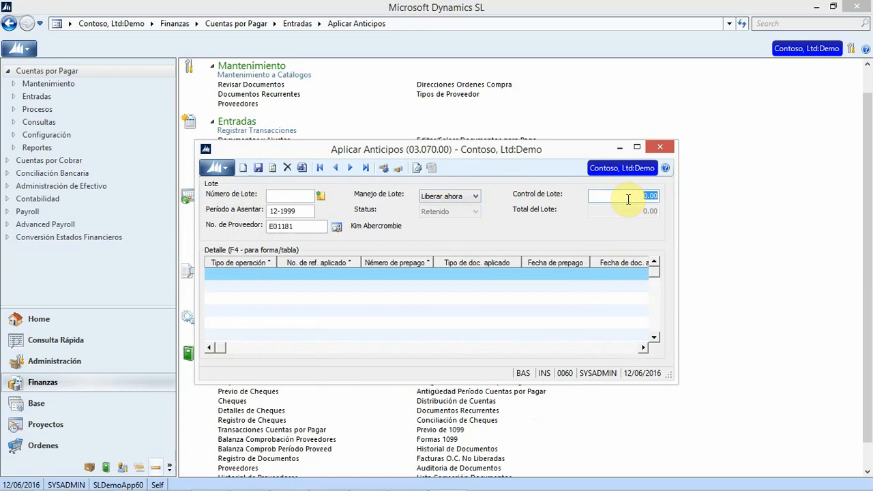
type("70")
Add an Aplicación detail line that applies prepayment 000133 to invoice 000130
left_click(241, 275)
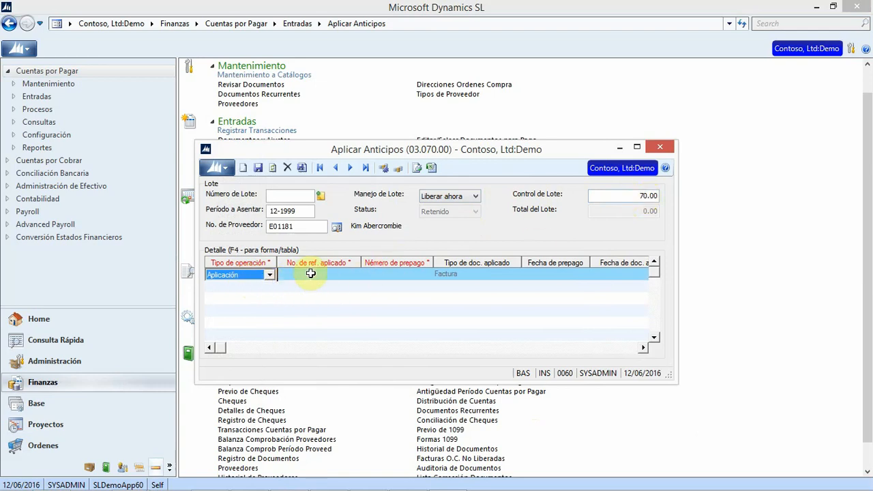
left_click(270, 277)
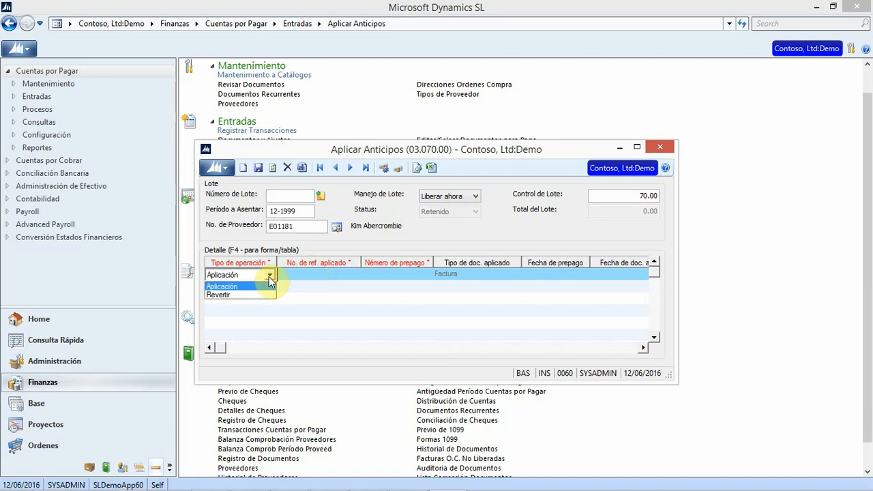
left_click(270, 279)
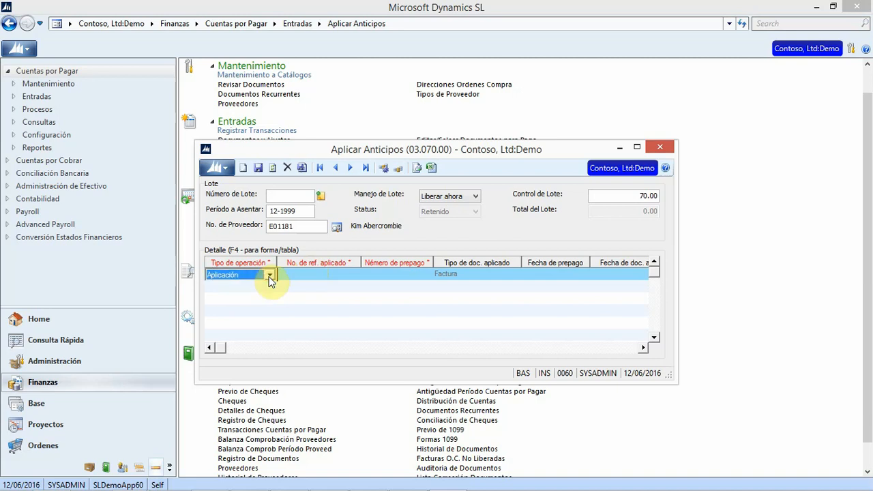
left_click(332, 274)
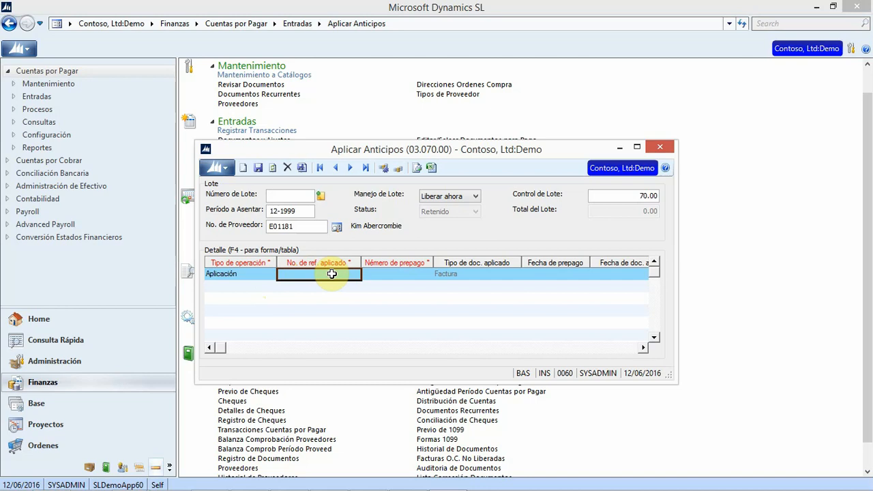
double_click(331, 273)
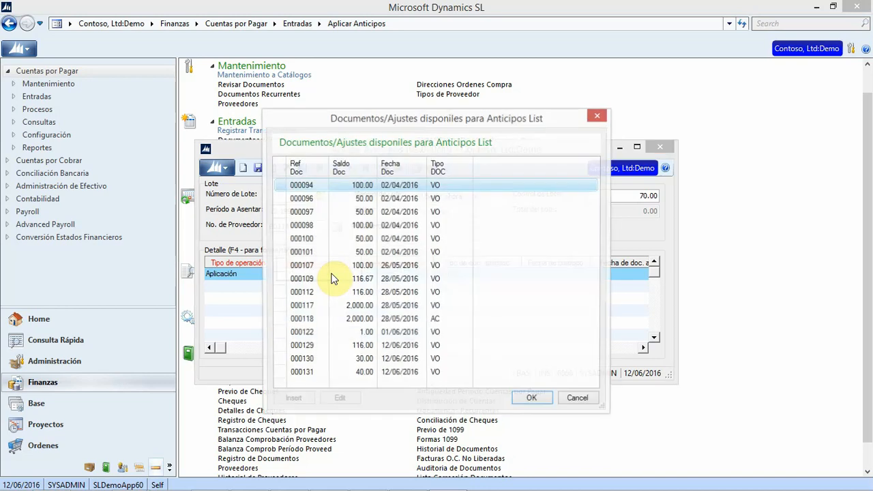
left_click(395, 360)
left_click(530, 399)
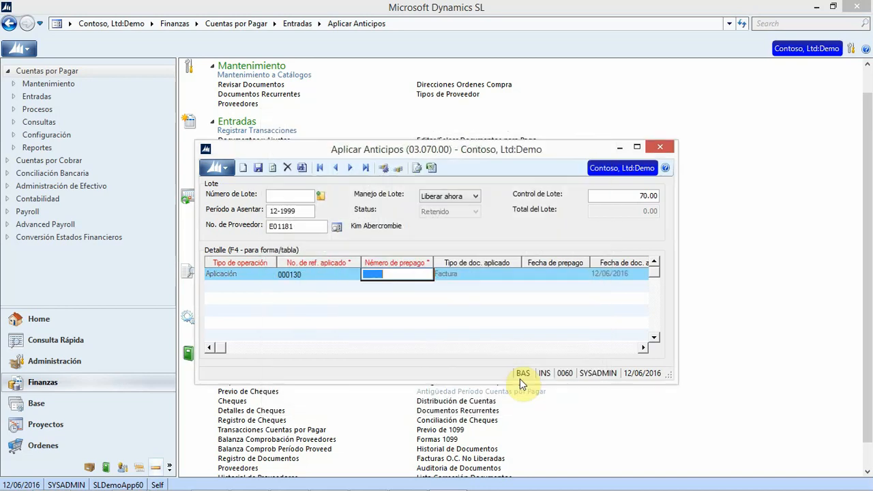
double_click(402, 275)
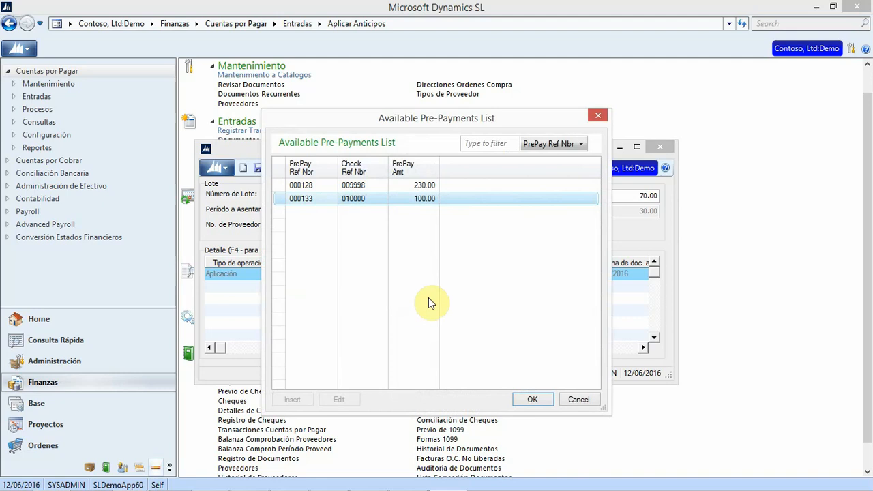
left_click(530, 400)
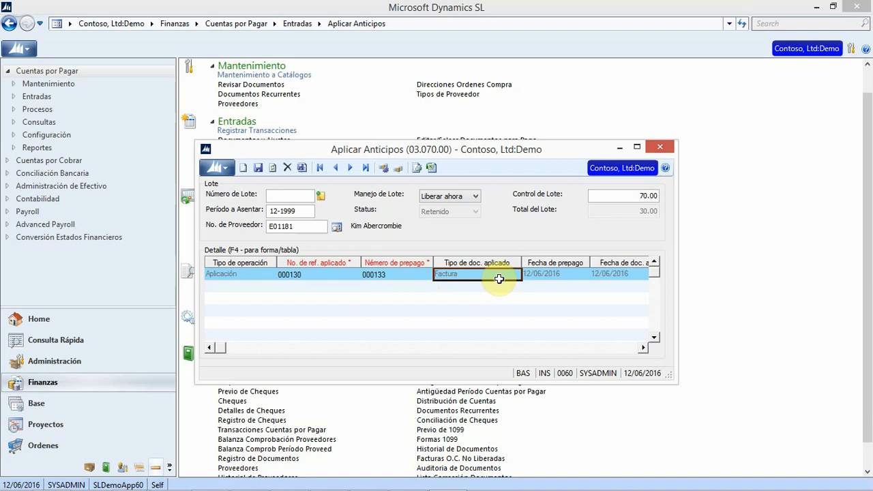
Review the dates, prepayment amount, balances and applied amount on the first detail line
left_click(545, 275)
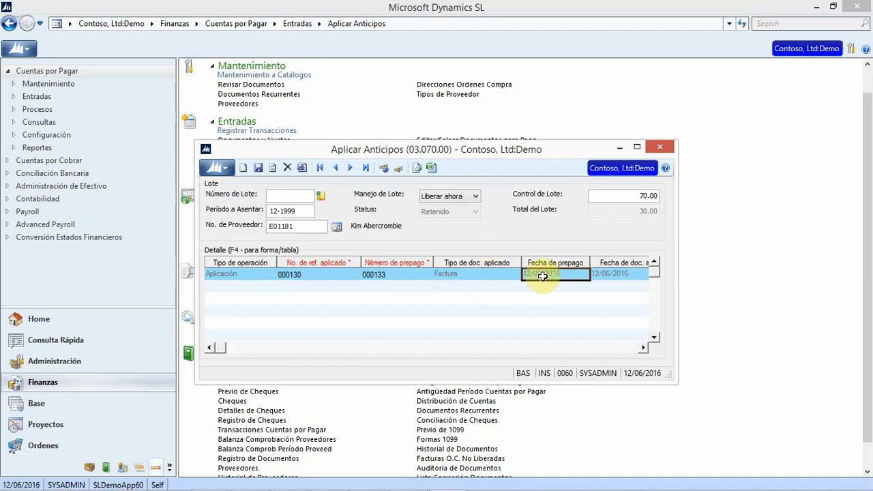
key("Tab")
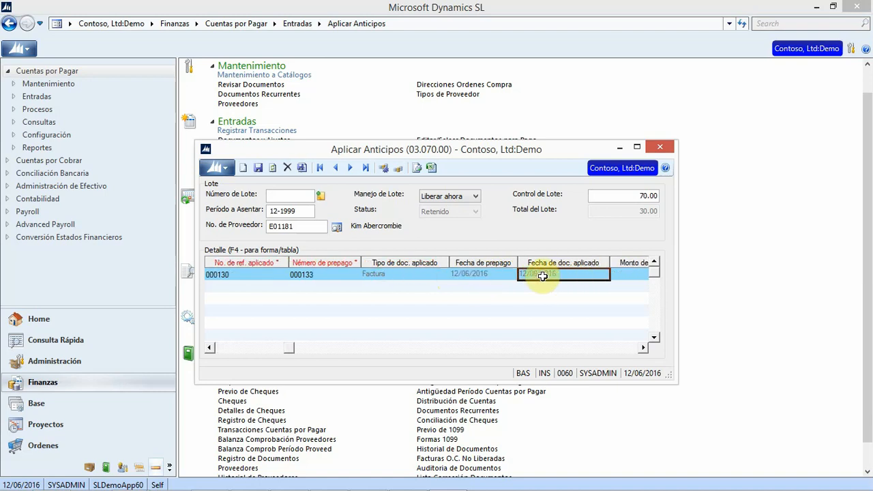
key("Tab")
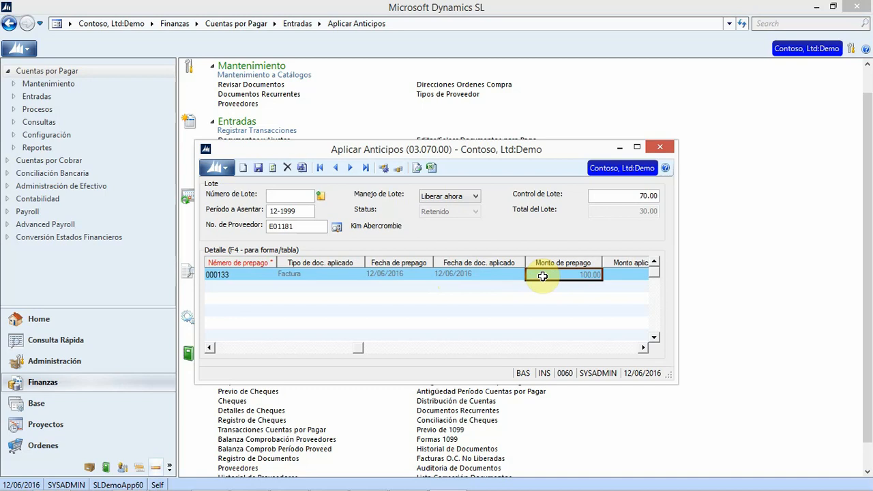
key("Tab")
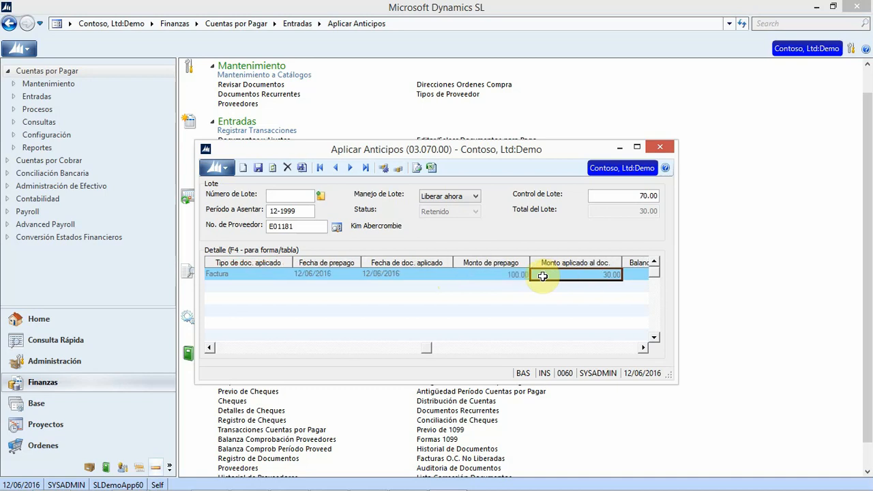
key("Tab")
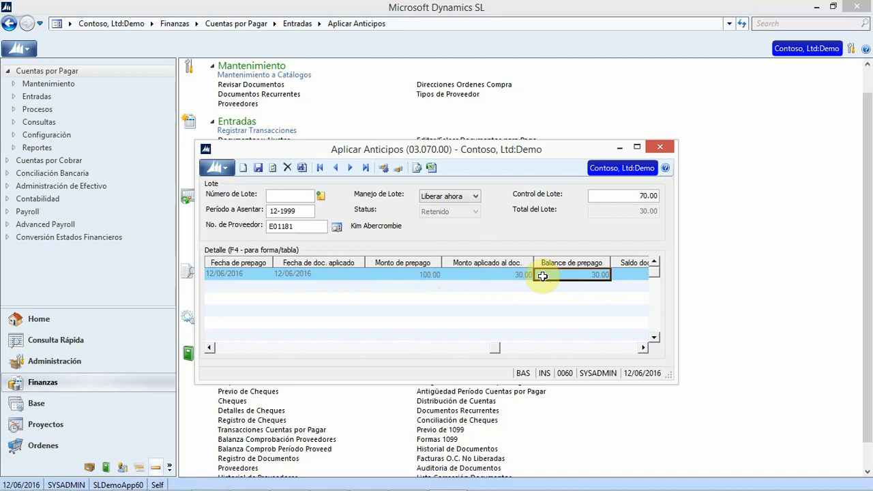
key("Tab")
key("Tab")
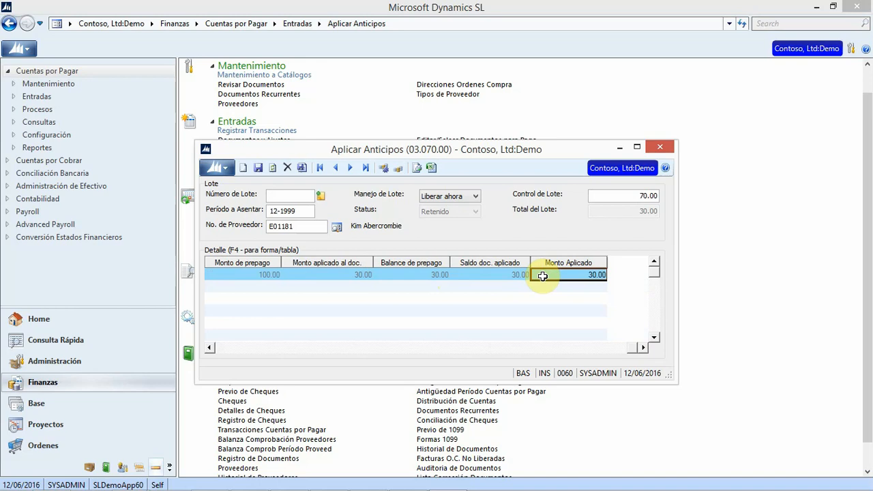
Add a second Aplicación detail line that applies prepayment 000133 to invoice 000131
key("Tab")
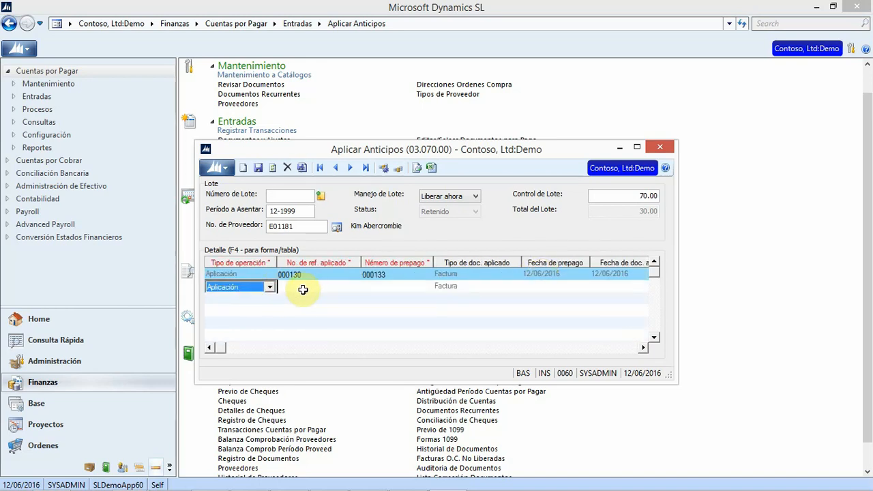
left_click(303, 289)
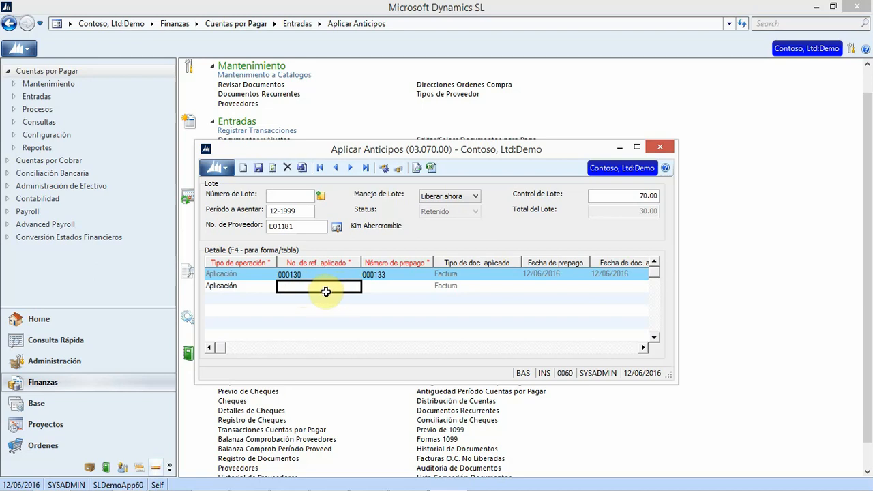
double_click(319, 291)
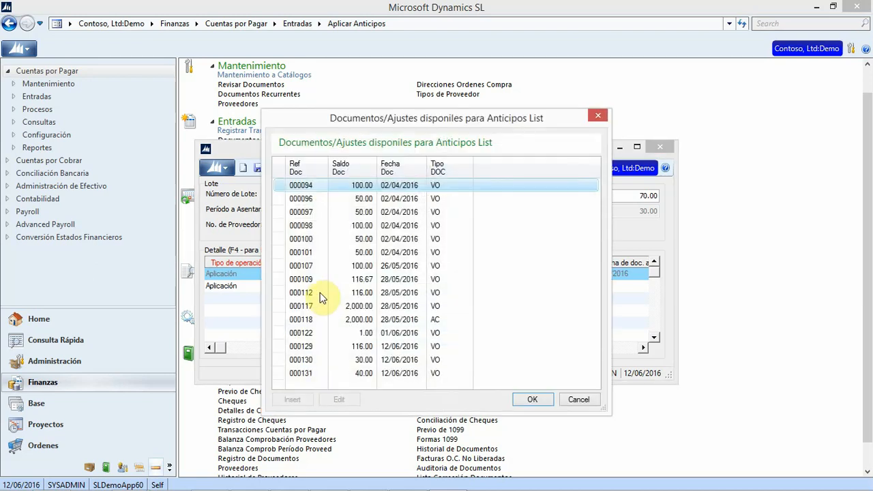
left_click(364, 374)
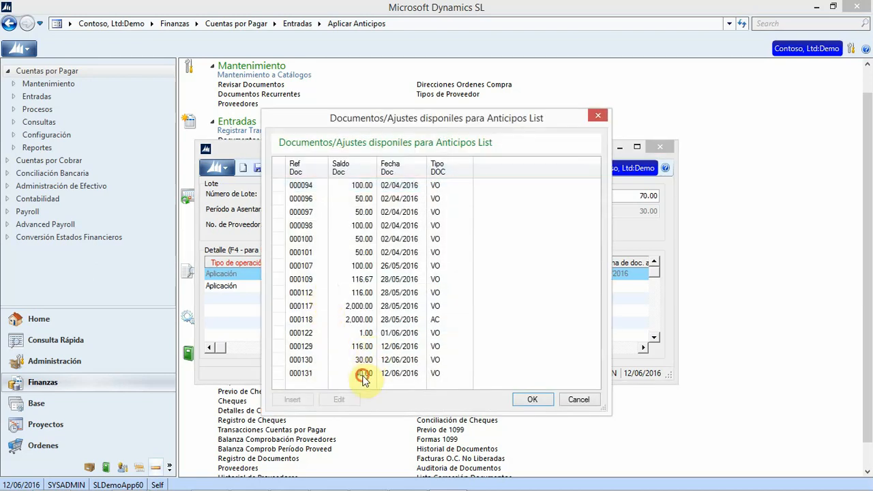
left_click(526, 400)
left_click(423, 289)
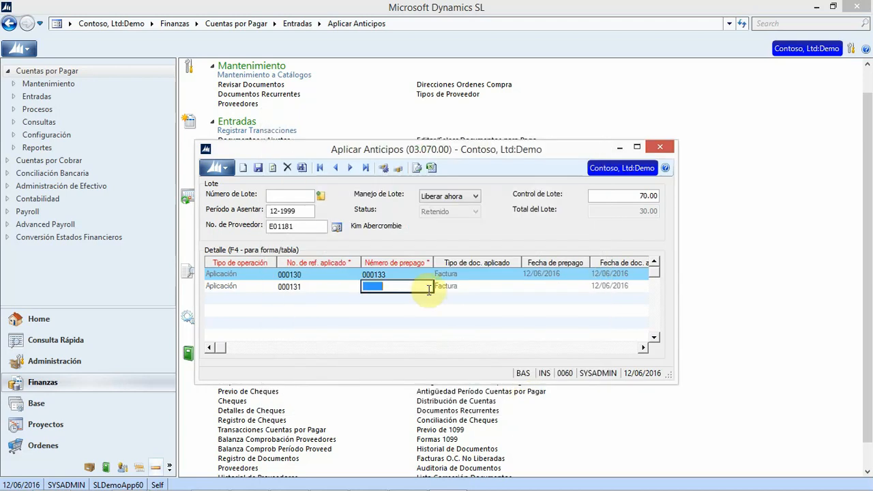
double_click(423, 288)
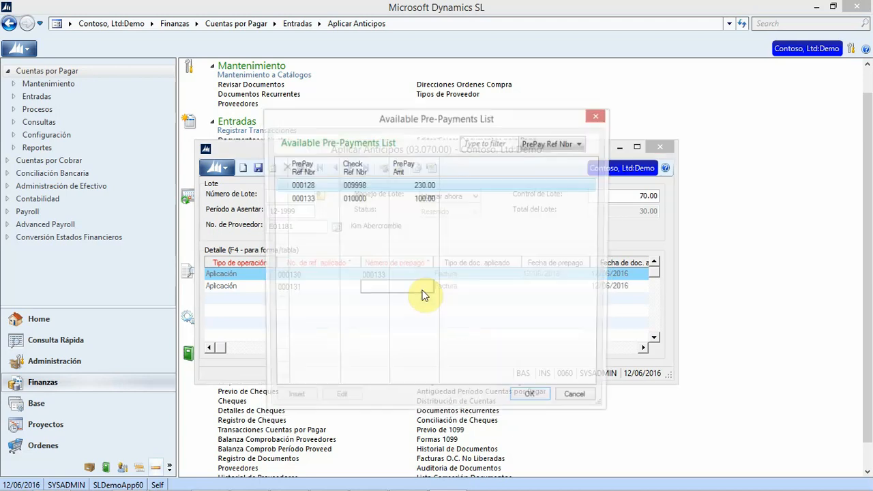
left_click(333, 200)
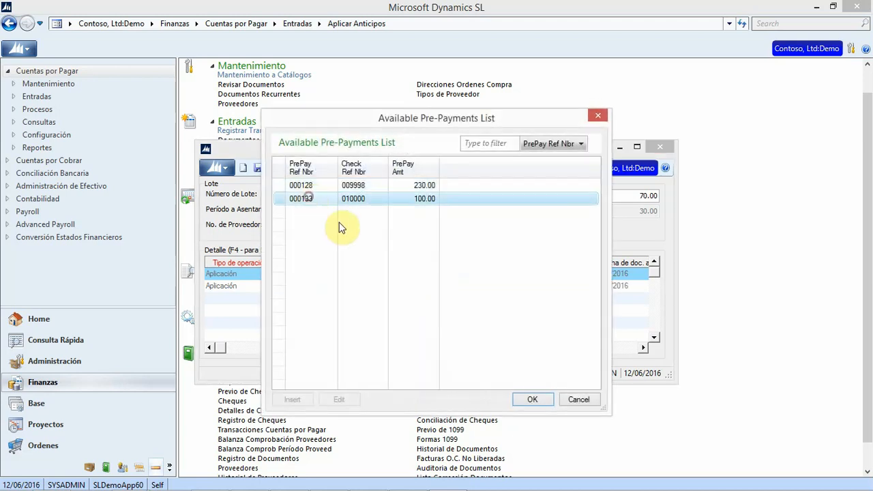
left_click(528, 400)
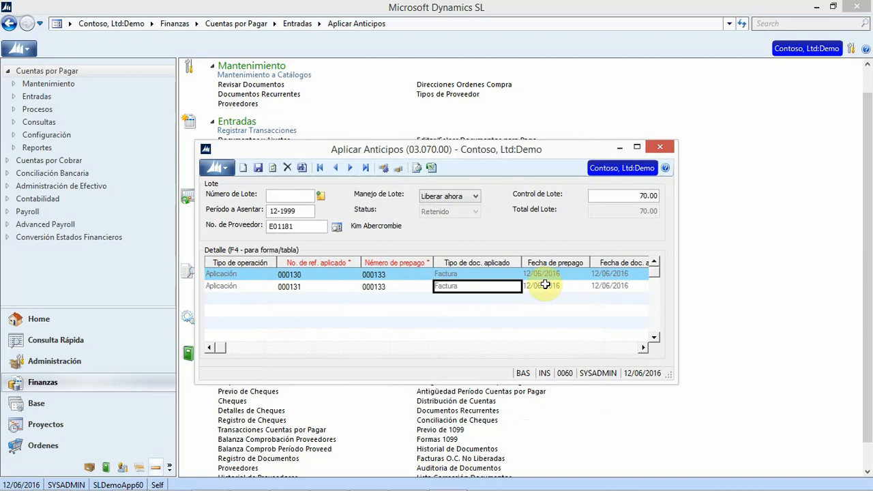
Review the dates, prepayment amount, balances and applied amount on the second detail line
key("Tab")
key("Tab")
key("Tab")
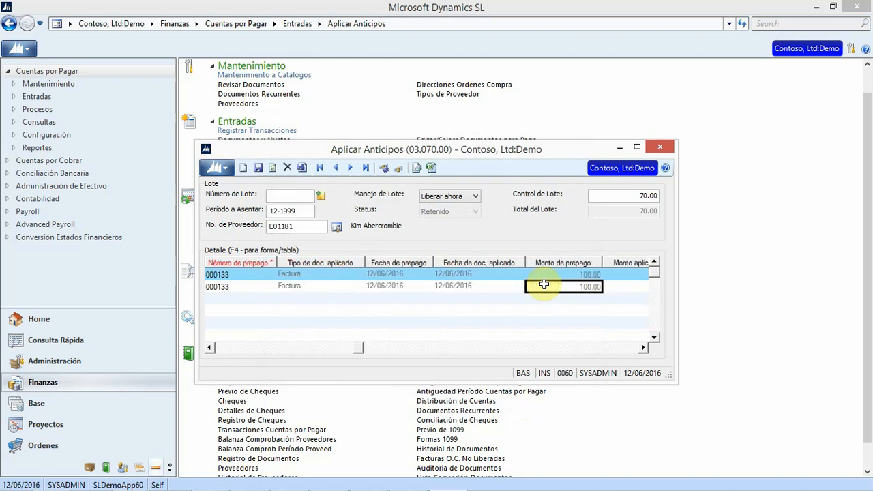
key("Tab")
key("Tab")
key("Tab")
key("Tab")
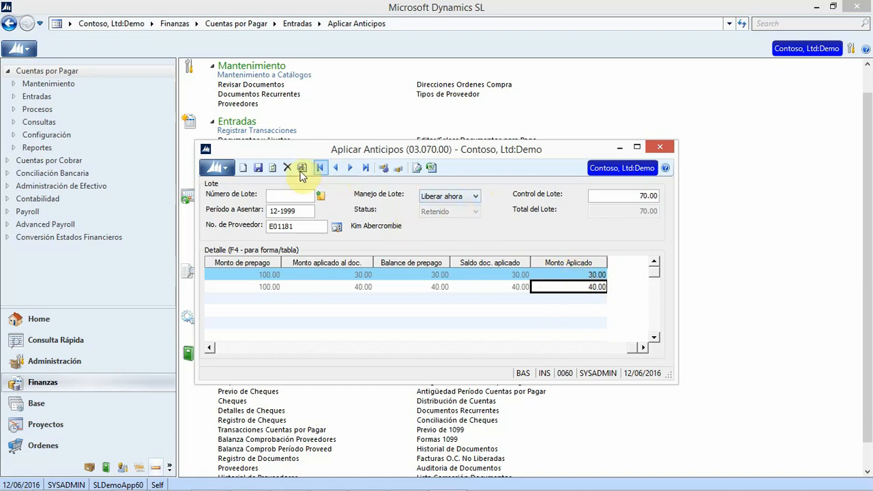
Save the prepayment application batch, run its release process, and close the Aplicar Anticipos window
left_click(259, 168)
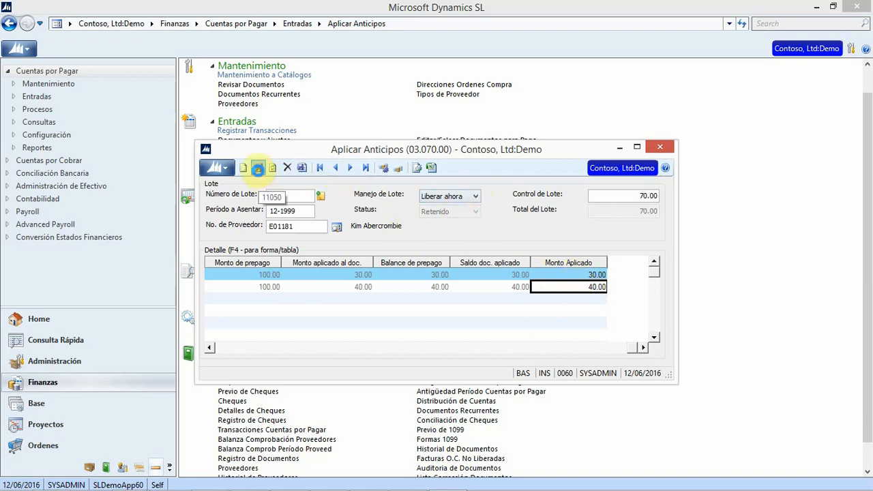
left_click(303, 171)
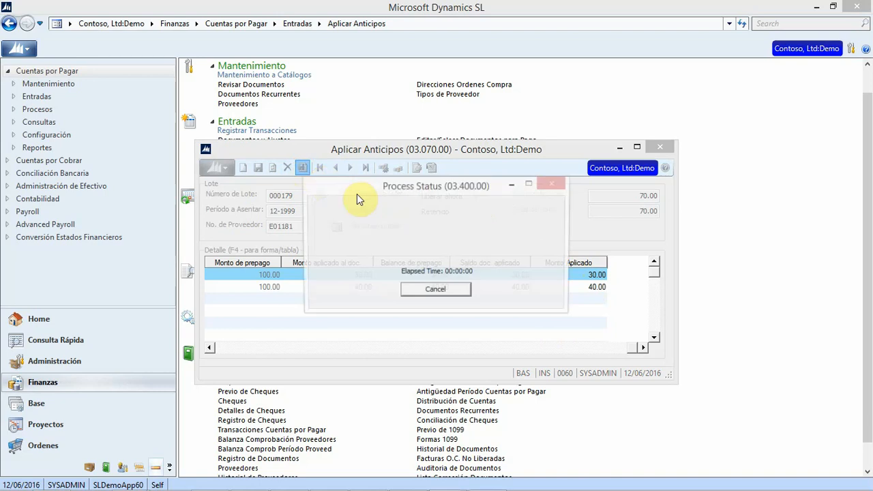
left_click(434, 292)
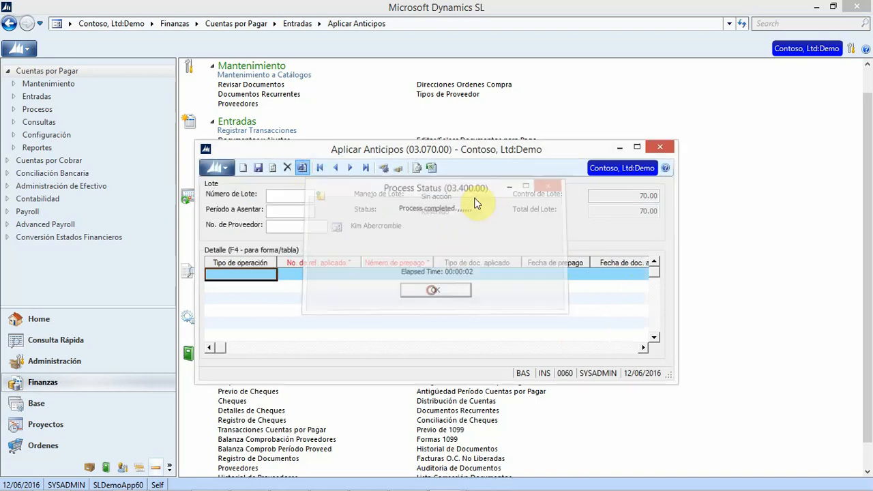
left_click(660, 148)
Open the Proveedores record of the first listed supplier and display its documents
left_click(235, 103)
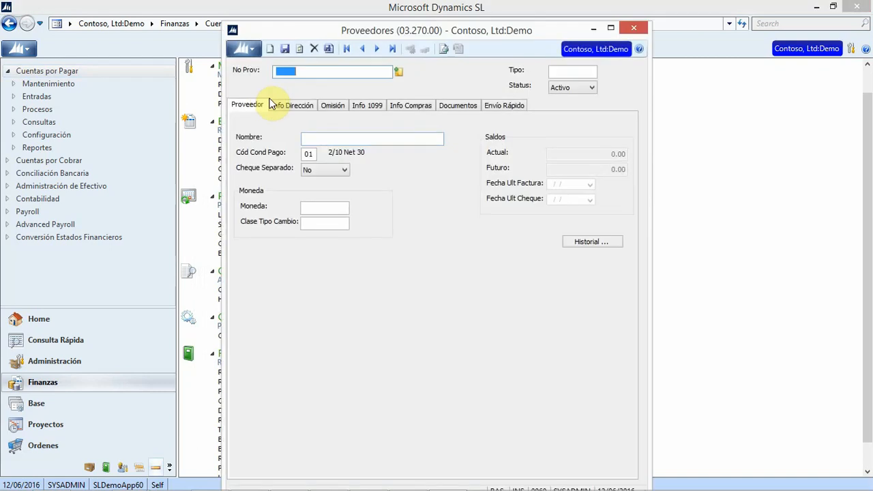
key("F3")
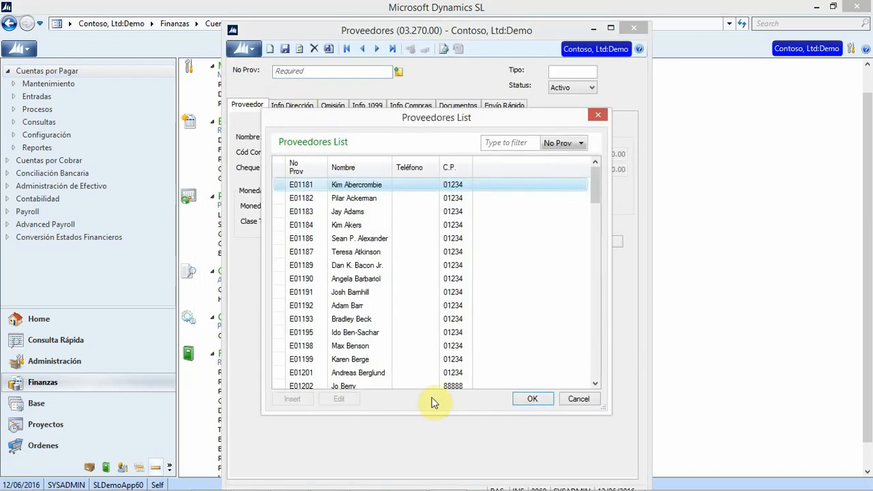
left_click(529, 402)
left_click(454, 108)
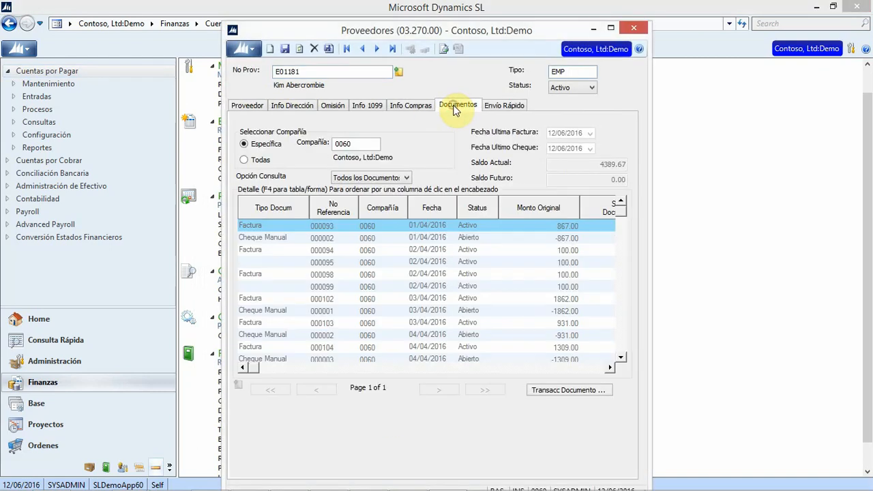
Examine the 12/06/2016 cheque entries belonging to invoices 000130 and 000131 near the end of the supplier's document list
left_click_drag(622, 218, 624, 357)
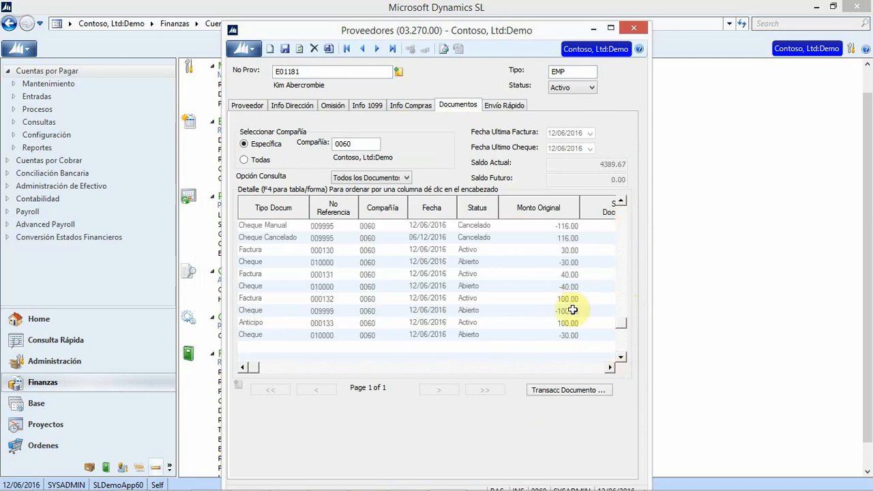
left_click(560, 286)
left_click(250, 263)
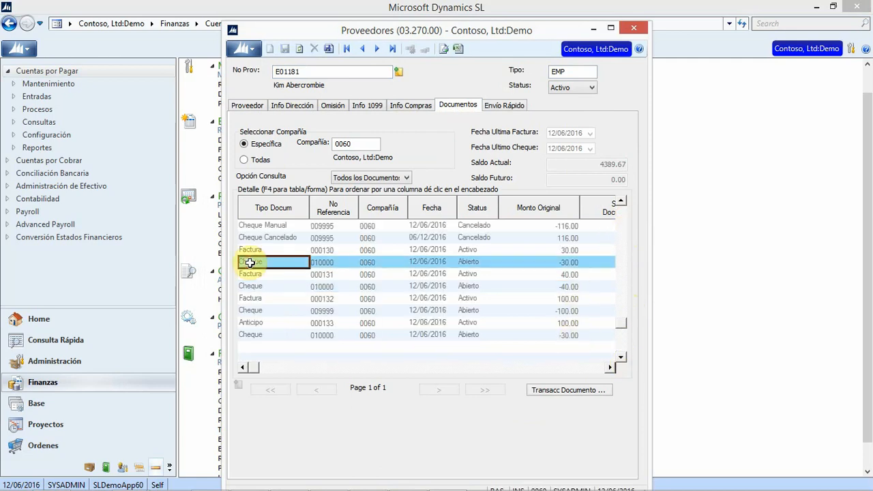
left_click(247, 287)
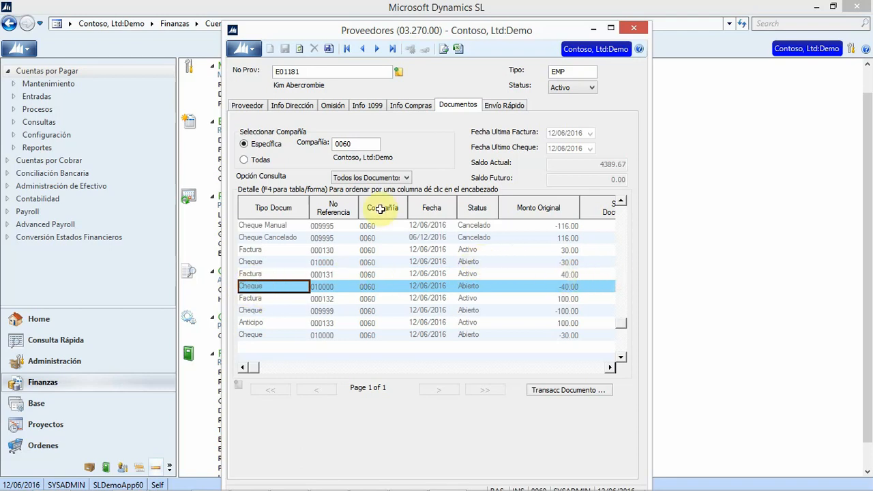
Close the Proveedores window and open the Seleccionar para Pago process at its batch number
left_click(634, 28)
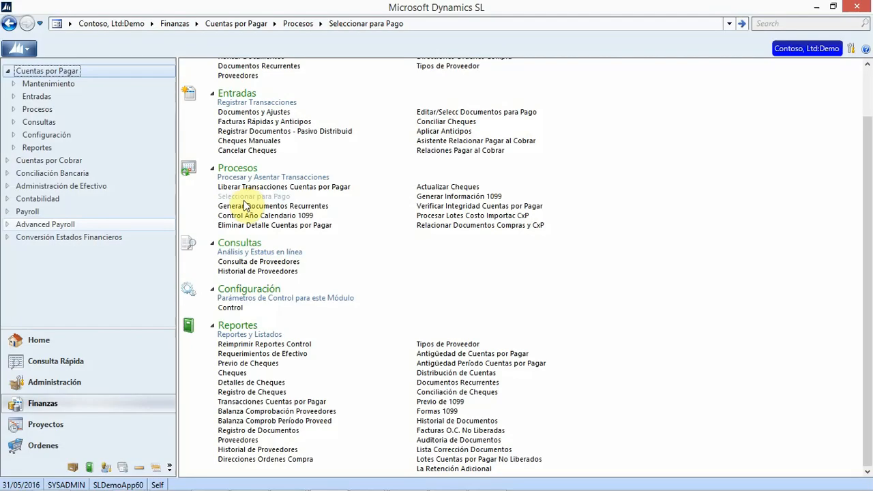
left_click(245, 199)
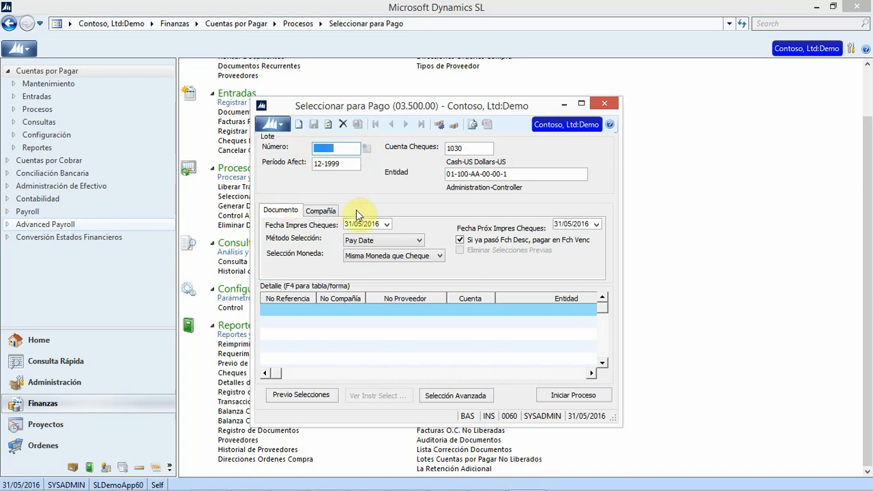
left_click(341, 150)
Review the available options for Método Selección and Selección Moneda in the payment selection
left_click(420, 242)
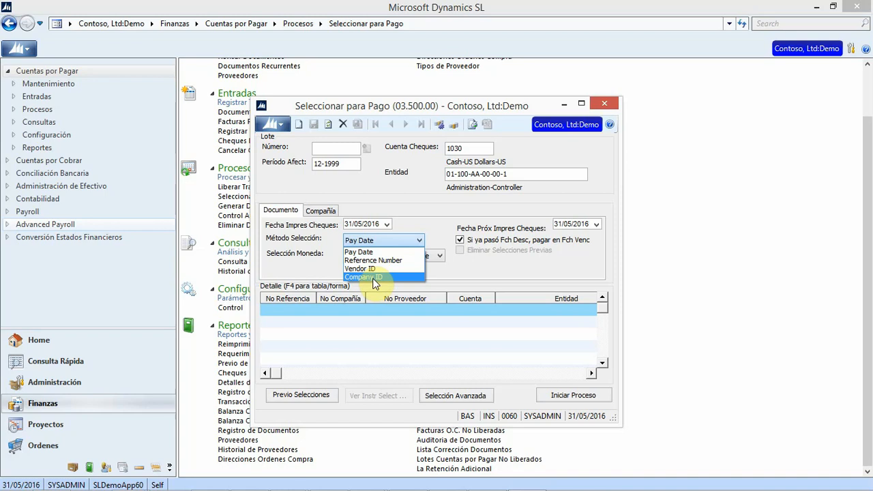
left_click(410, 253)
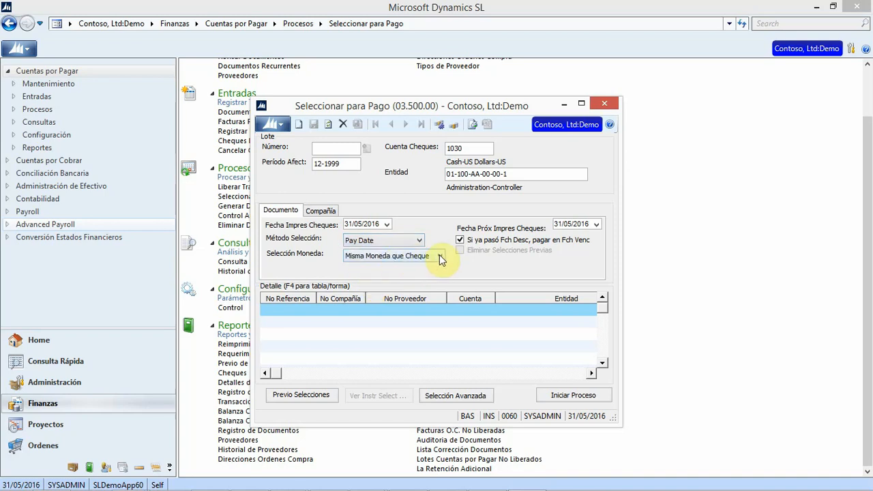
left_click(440, 257)
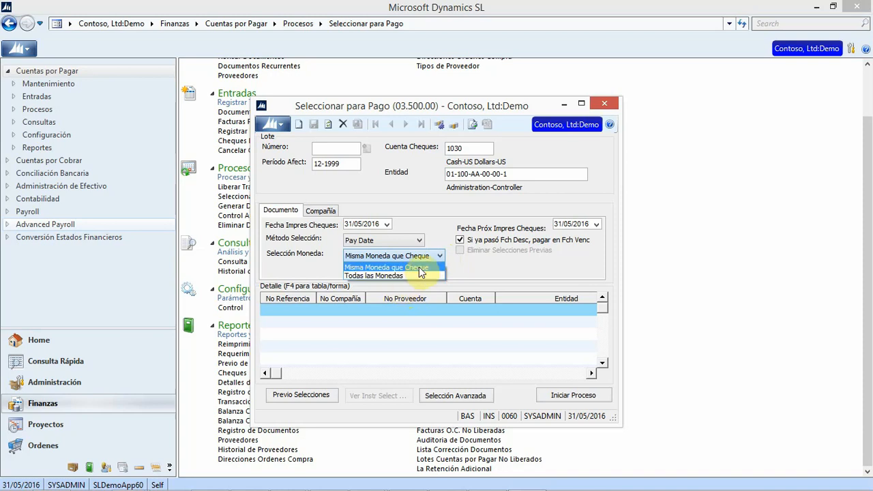
left_click(550, 245)
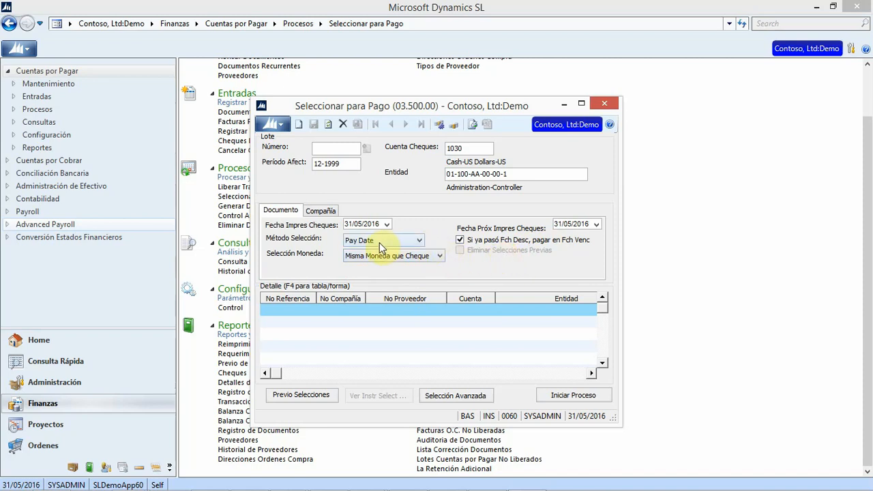
Review the company selection settings and how the detail columns for reference, company, supplier, account and entity relate to the selection method
left_click(331, 213)
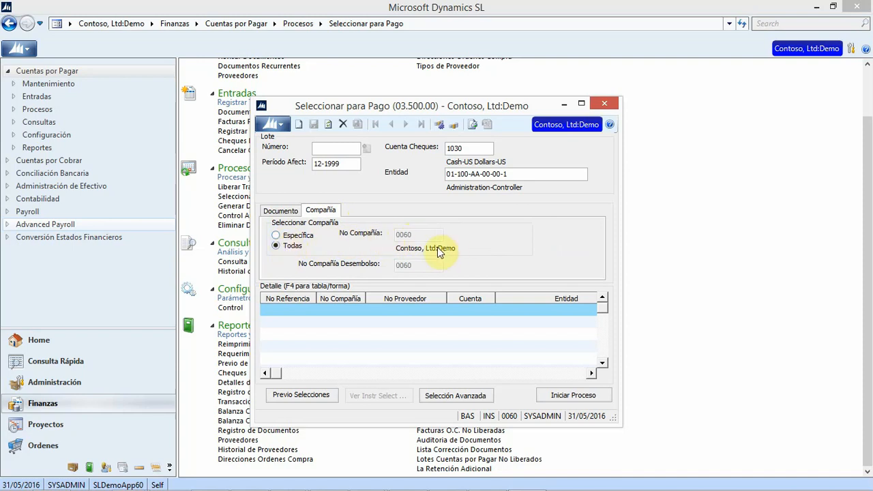
left_click(294, 309)
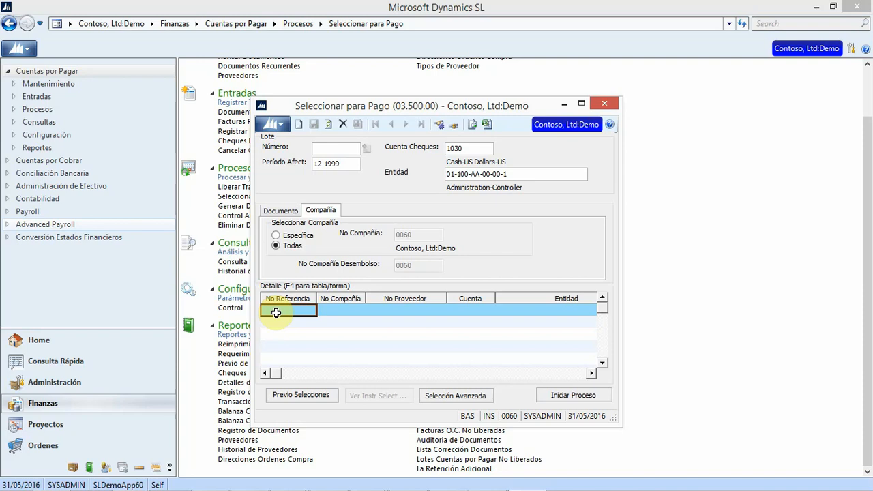
left_click(343, 312)
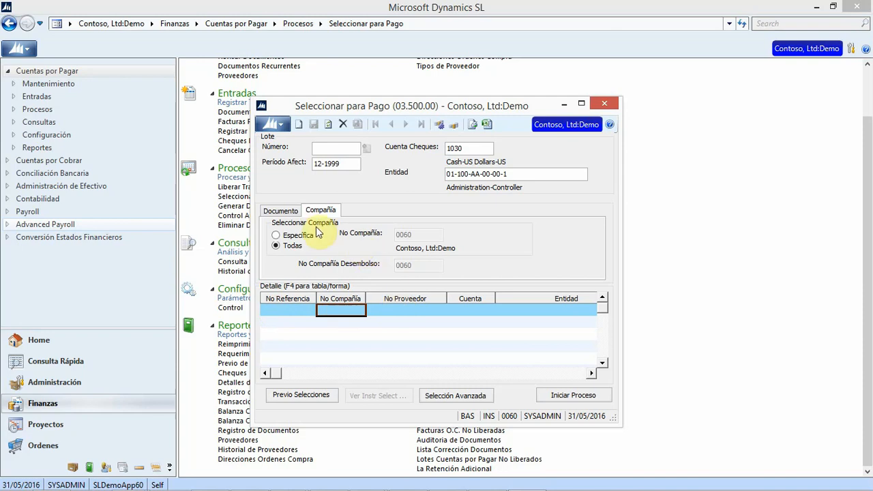
left_click(280, 211)
left_click(382, 240)
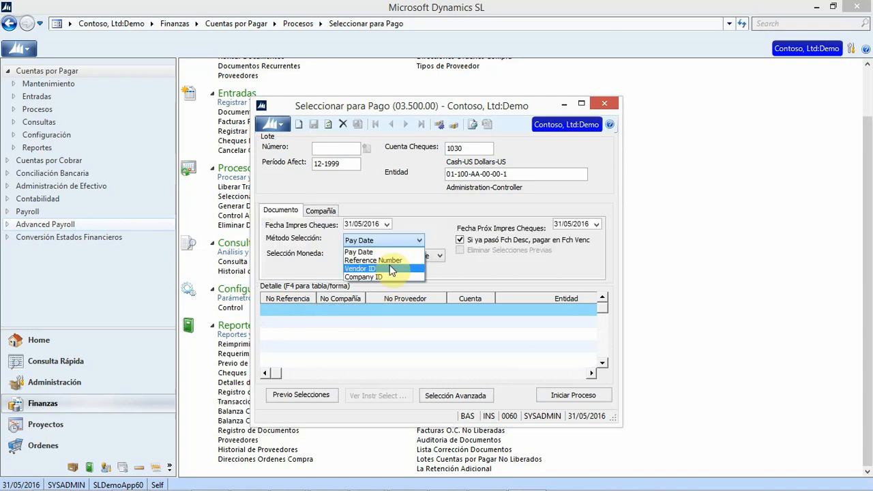
left_click(406, 311)
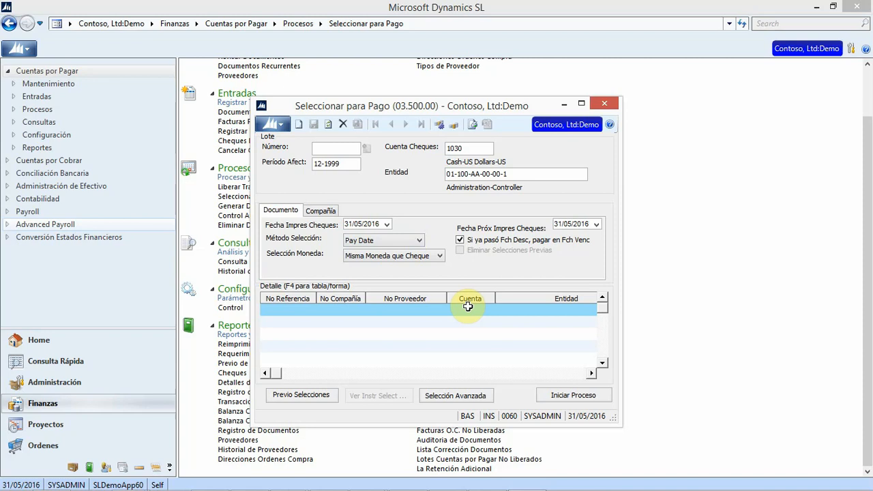
left_click(556, 309)
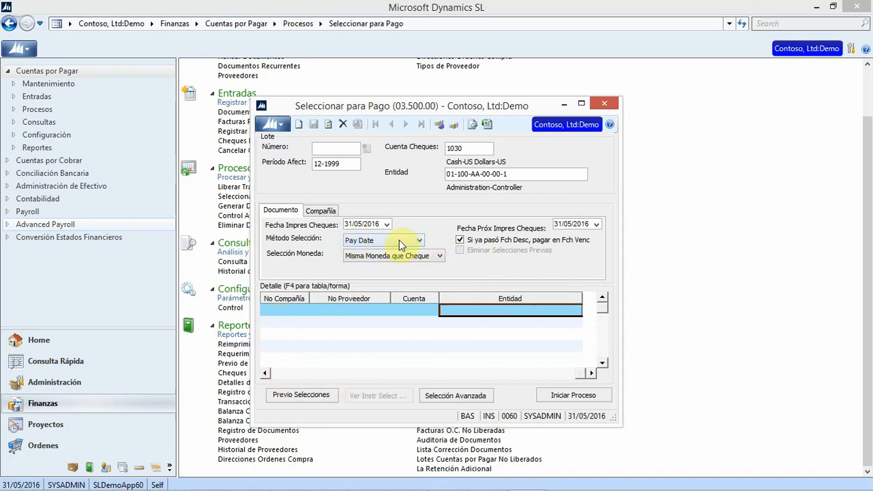
Start a Selección Avanzada condition on the field Saldo Documento with the operator Menor o igual que
left_click(445, 401)
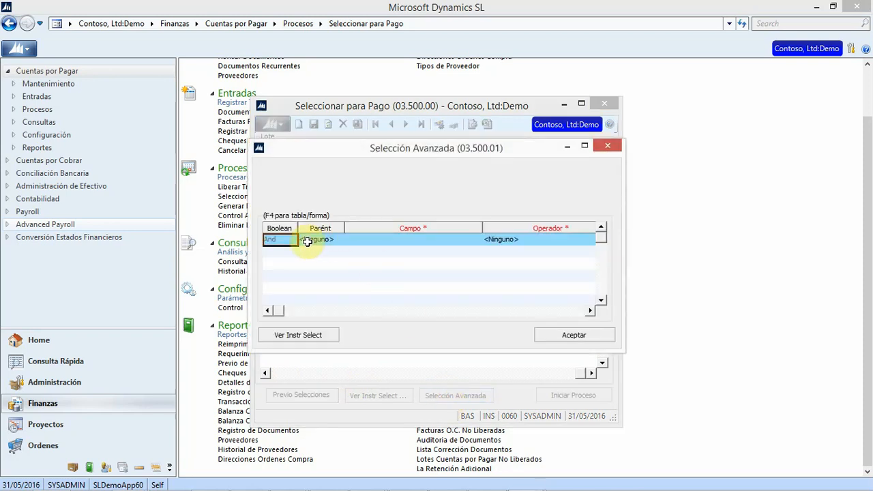
left_click(392, 243)
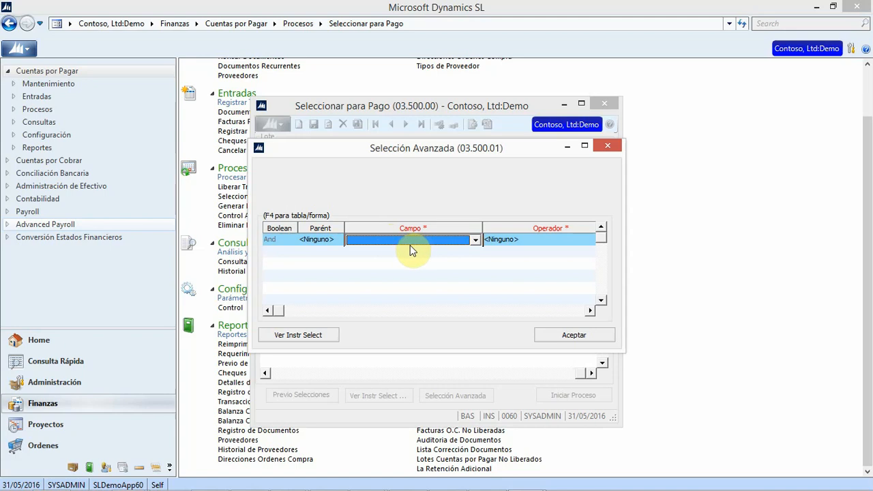
left_click(476, 242)
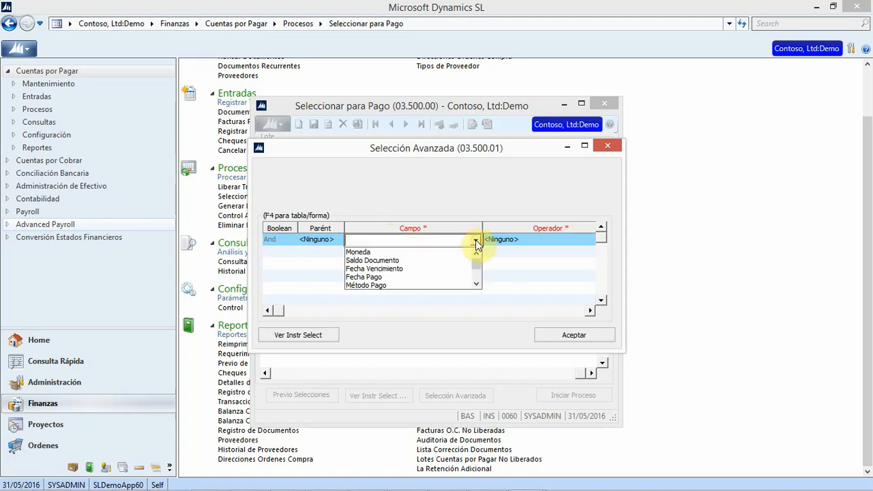
left_click(374, 260)
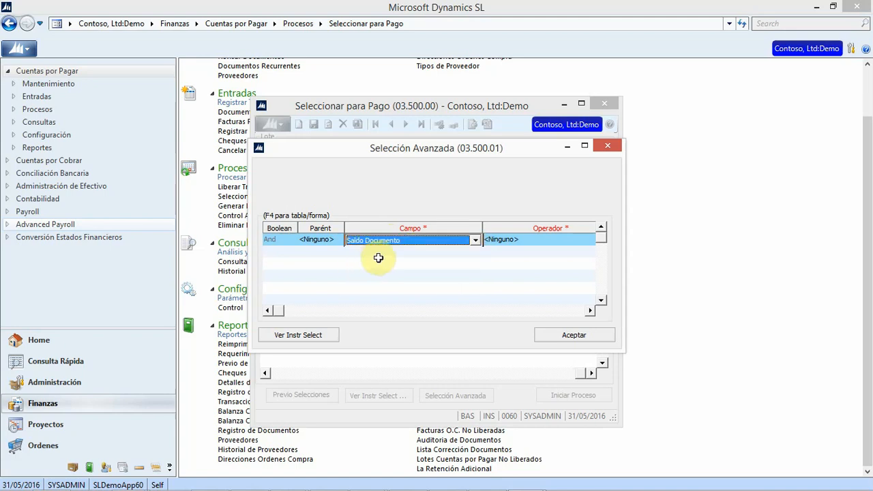
left_click(515, 241)
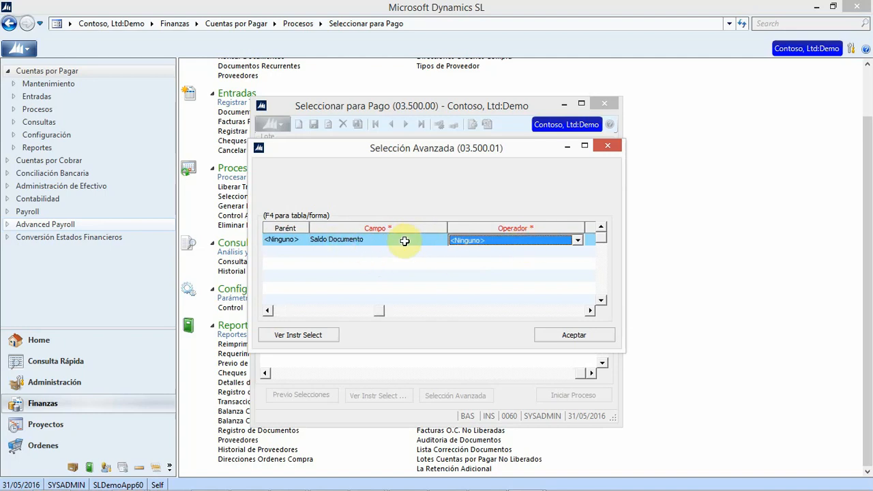
left_click(578, 240)
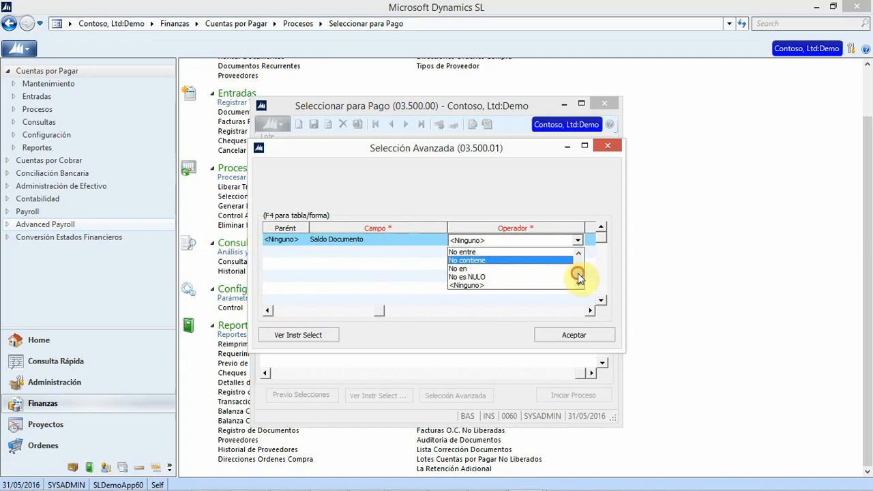
left_click_drag(578, 274, 578, 266)
left_click(476, 276)
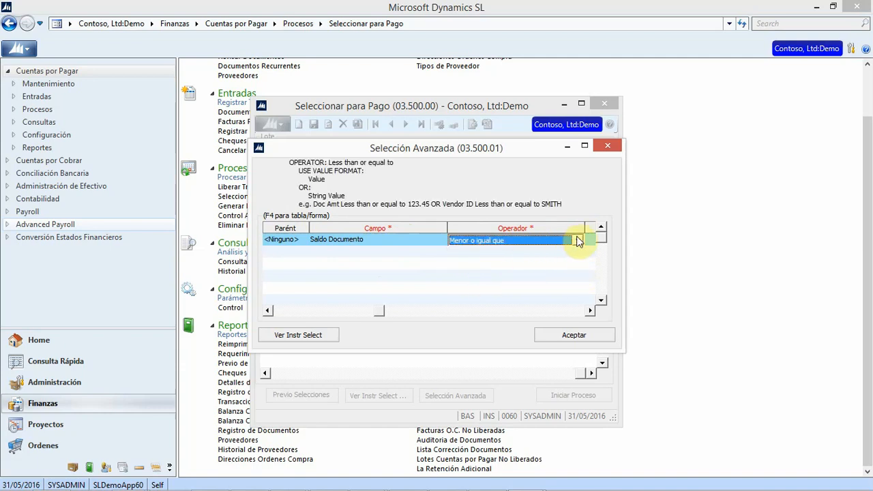
Set the condition's value to 1000 and review the resulting Select instruction
left_click(590, 311)
left_click(460, 240)
type("1000")
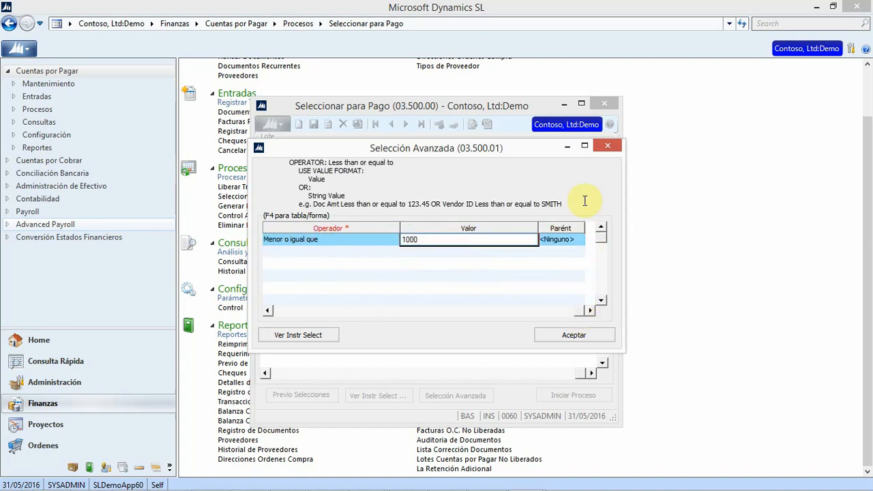
left_click(296, 336)
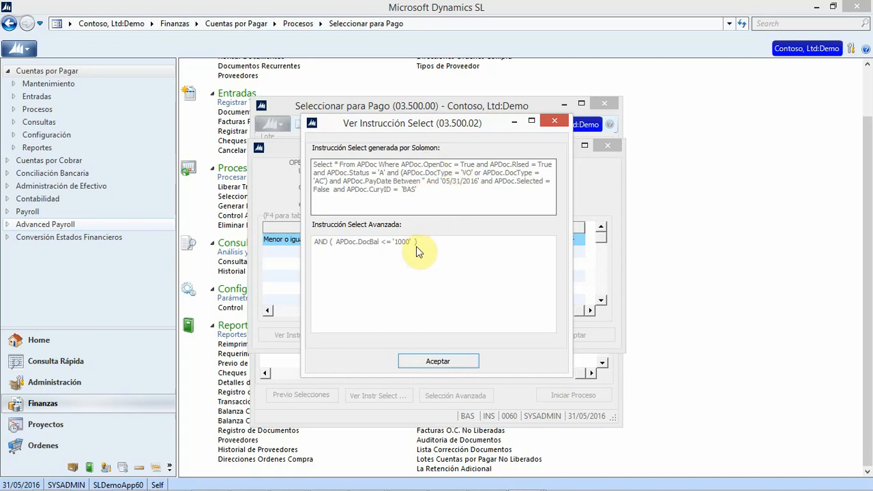
left_click(434, 360)
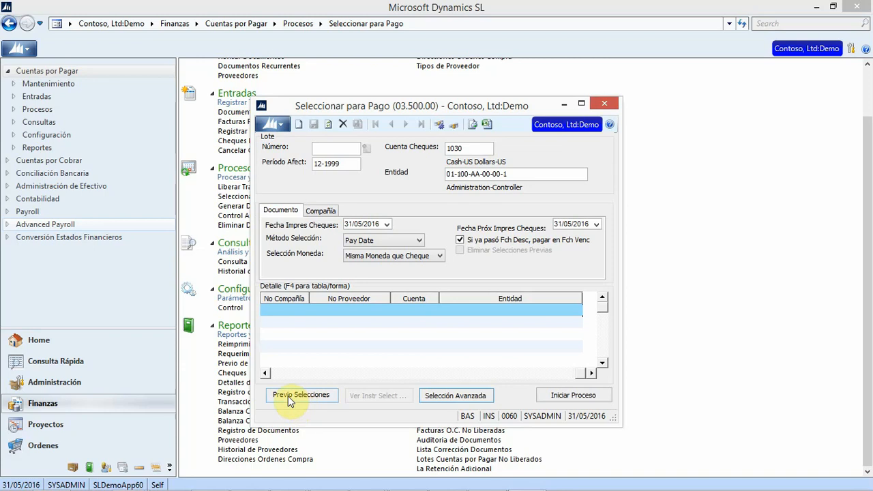
Preview the selected documents with their balances and currency, and run the payment selection process
left_click(290, 397)
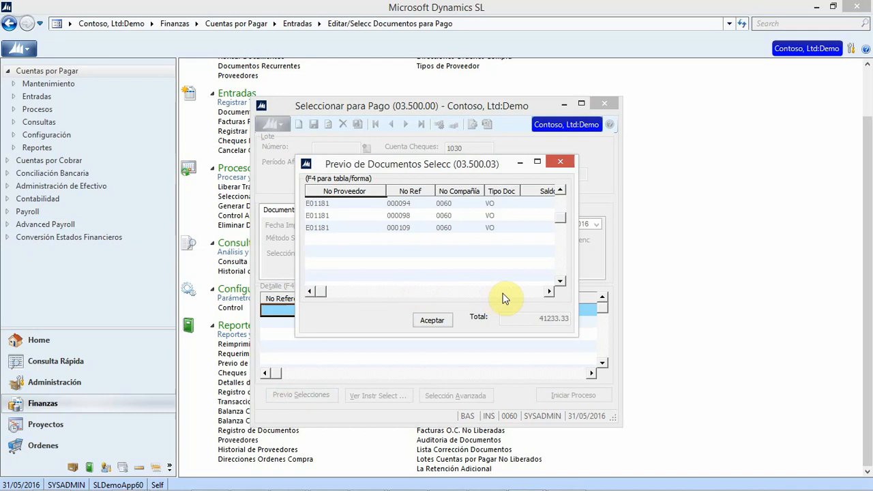
left_click(519, 292)
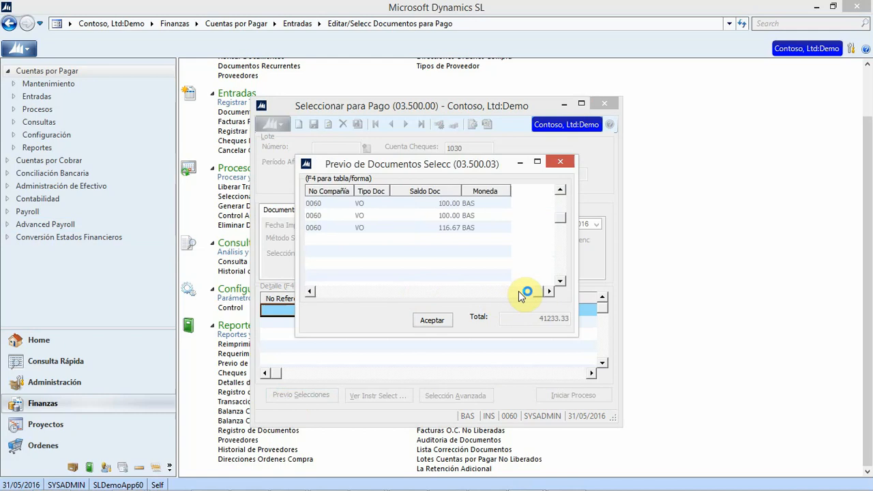
left_click(432, 320)
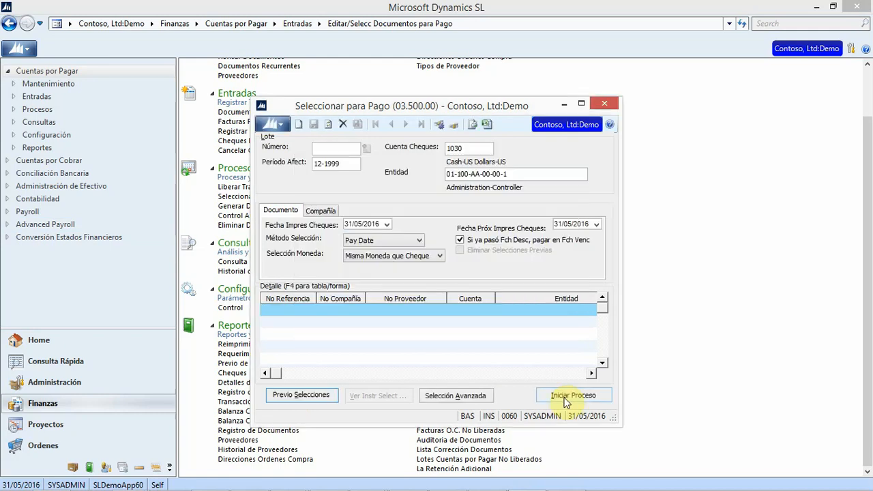
left_click(564, 399)
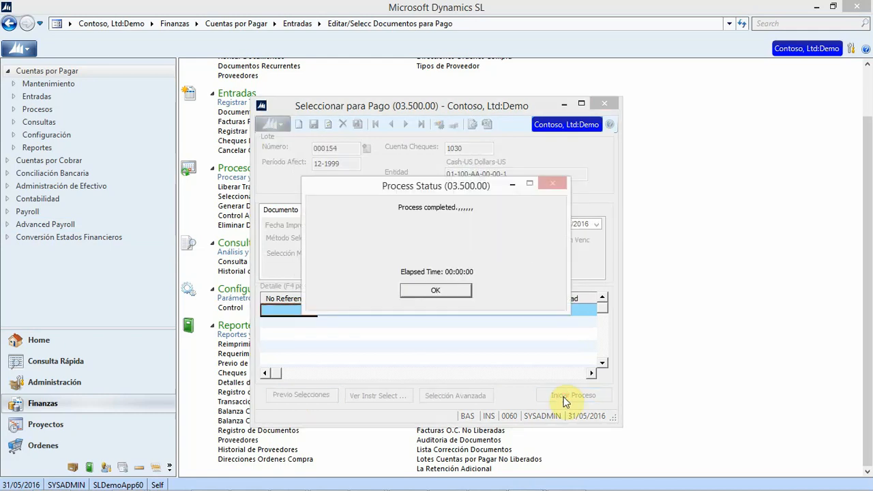
left_click(435, 290)
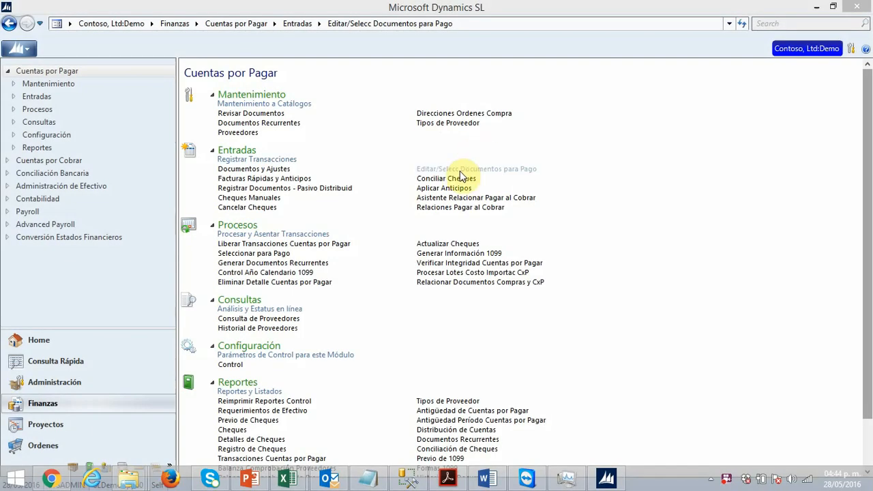
Open Editar/Selecc Documentos para Pago and load batch 000148
left_click(488, 172)
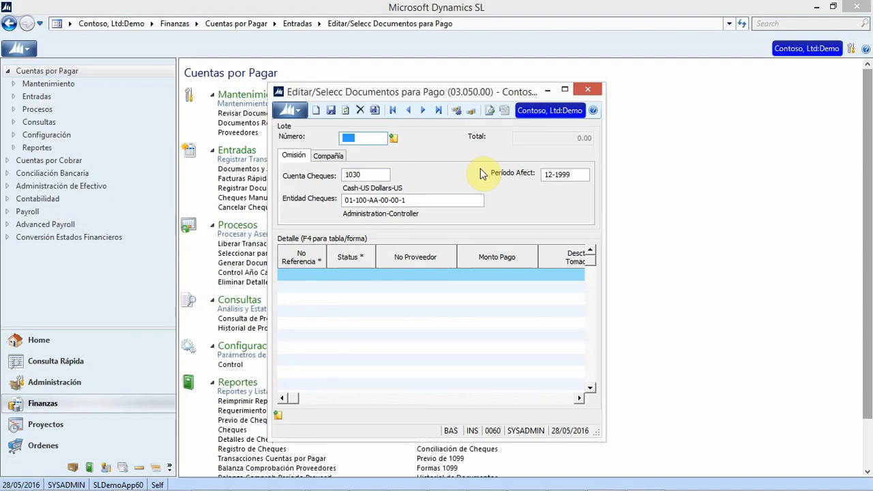
key("F3")
key("Return")
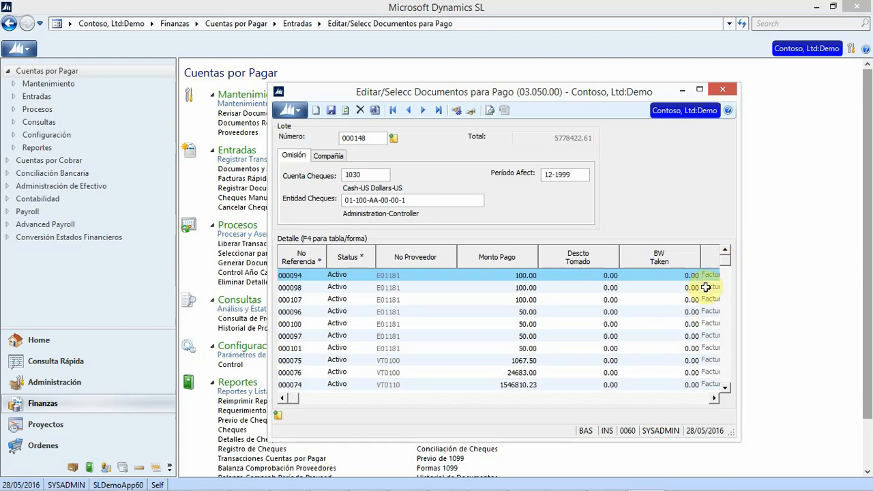
Delete the batch's detail lines one after another from reference 000097 down to the line before 000071
left_click(304, 386)
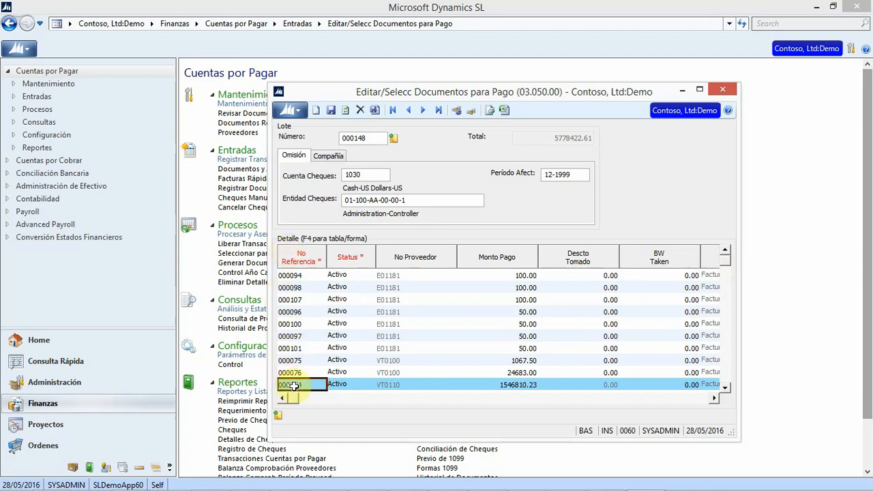
left_click(295, 336)
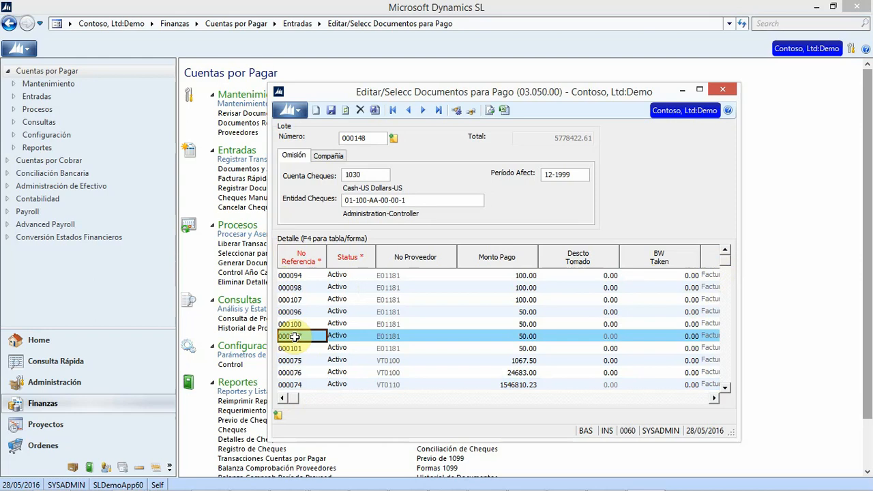
double_click(360, 113)
left_click(361, 113)
left_click(360, 113)
left_click(360, 114)
left_click(360, 114)
left_click(360, 113)
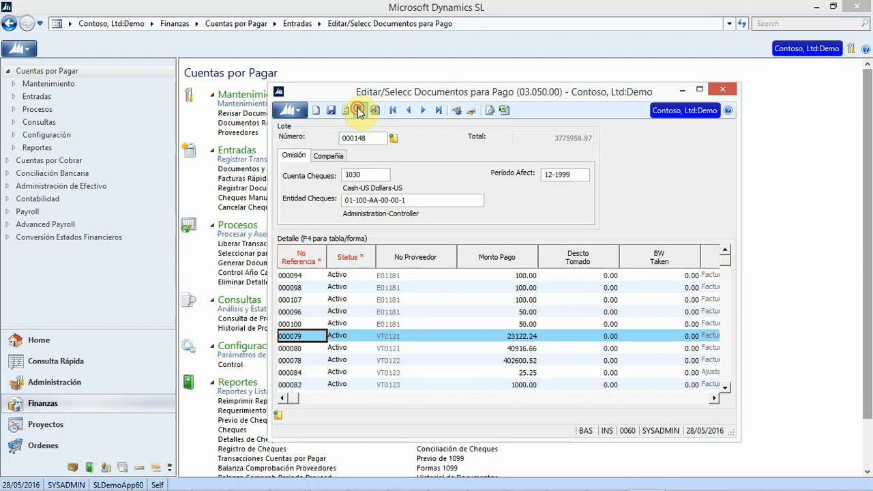
double_click(360, 113)
left_click(361, 114)
left_click(360, 113)
left_click(360, 113)
left_click(360, 113)
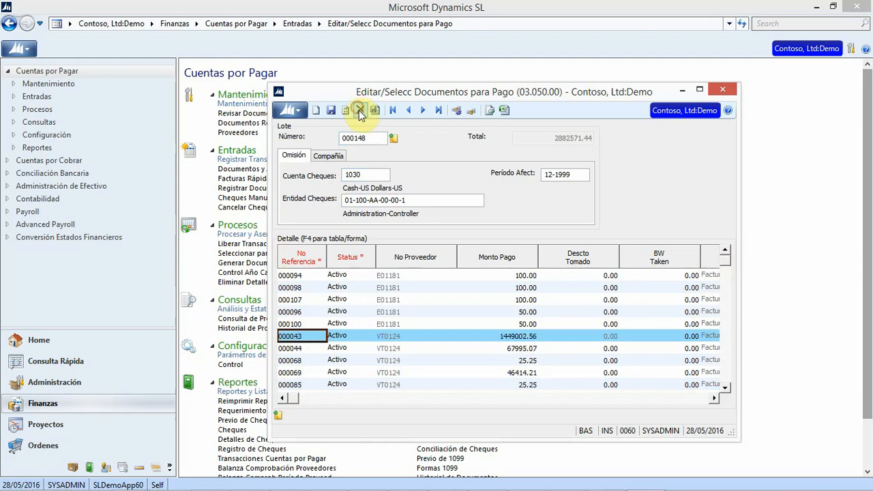
left_click(361, 113)
left_click(360, 113)
left_click(360, 113)
left_click(360, 114)
left_click(361, 113)
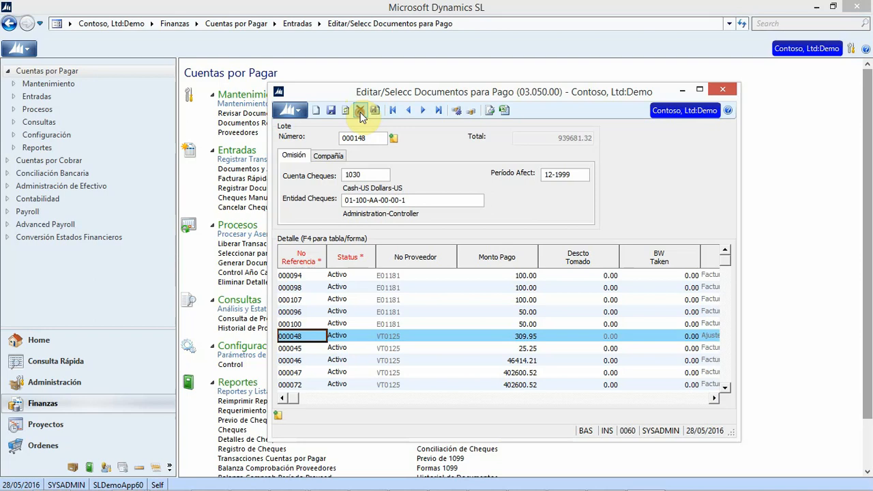
left_click(360, 113)
left_click(360, 113)
left_click(360, 113)
left_click(360, 113)
left_click(360, 113)
left_click(360, 113)
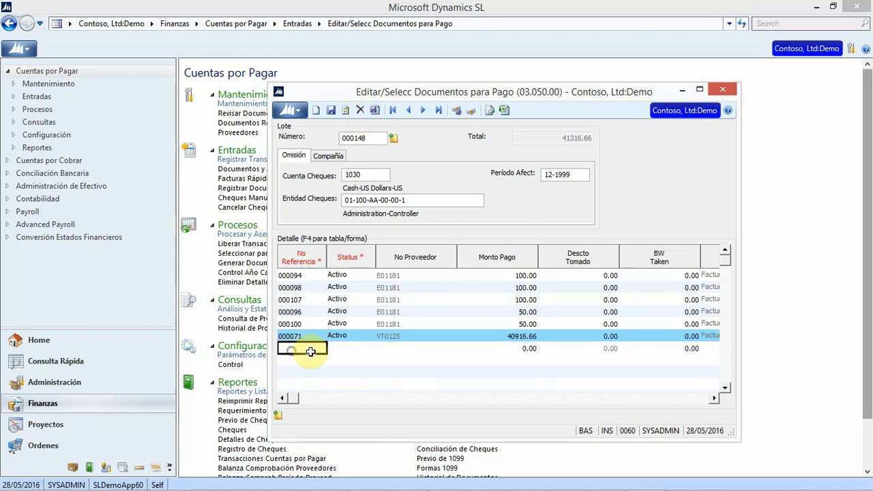
Add document 000109 to the payment batch as a new detail line, then save the batch and close its window
key("F3")
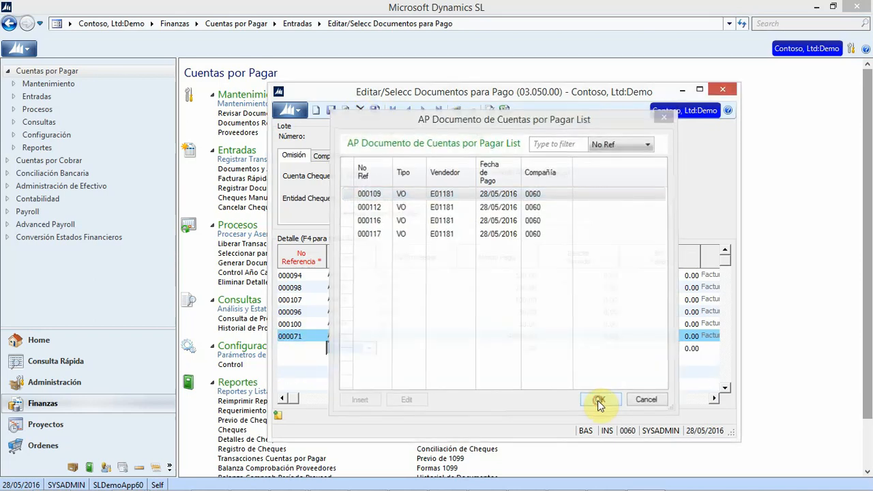
left_click(603, 400)
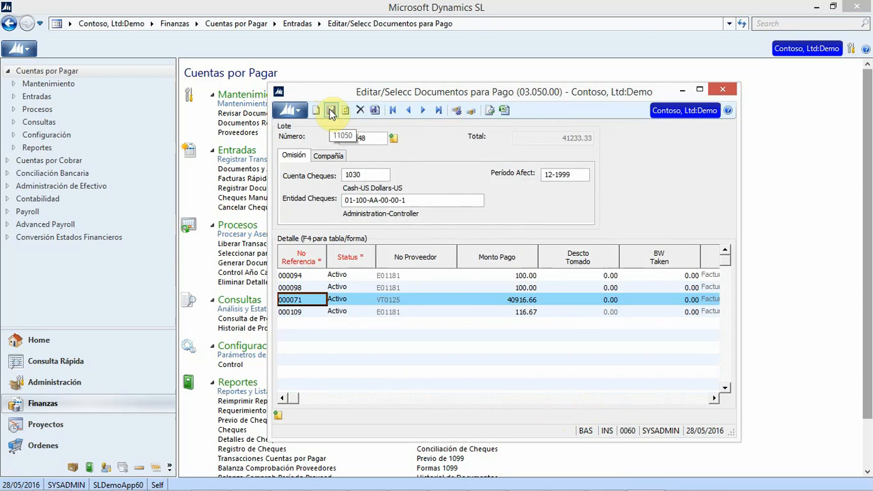
left_click(331, 111)
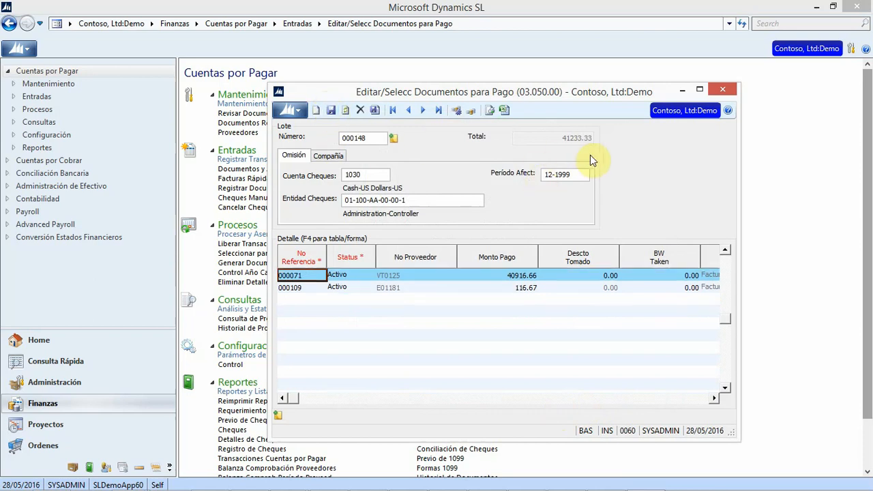
left_click(723, 90)
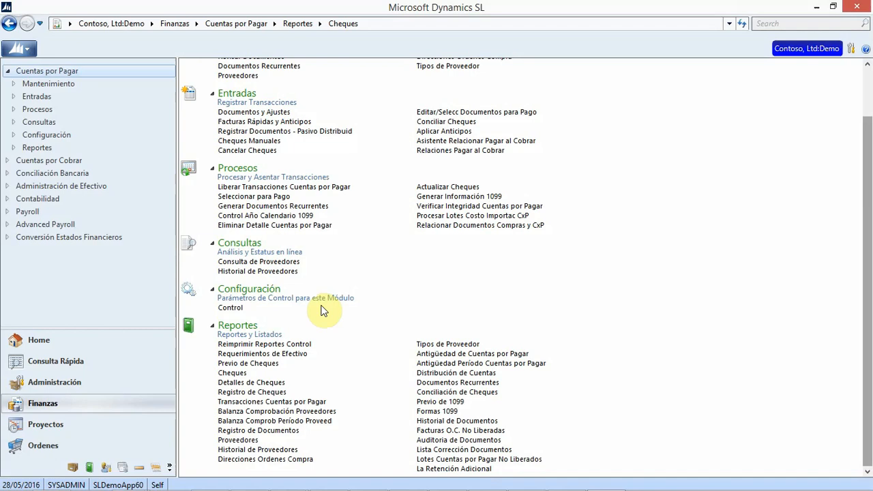
Preview the Previo de Cheques report for the payment batch and close it after reviewing the documents and amounts
left_click(249, 365)
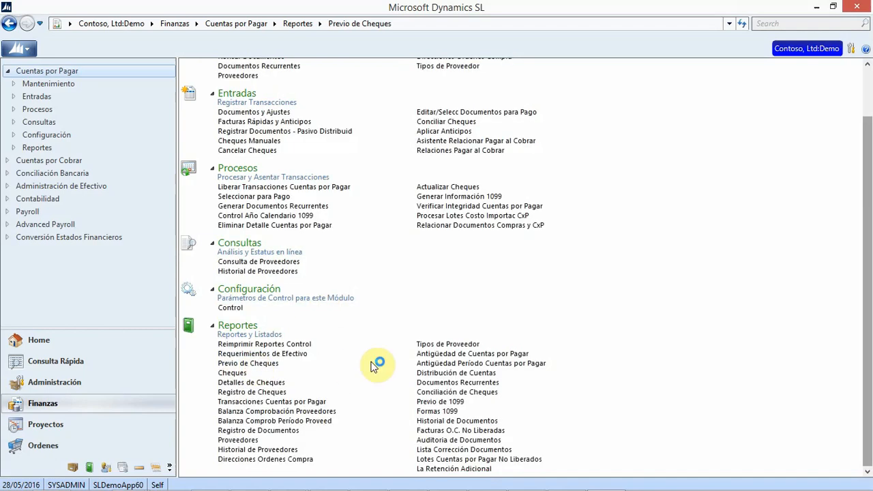
left_click(376, 388)
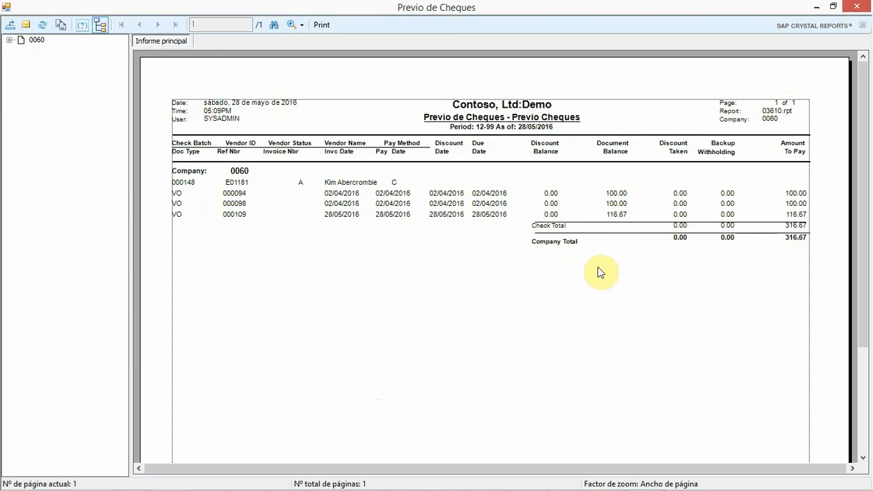
left_click(858, 9)
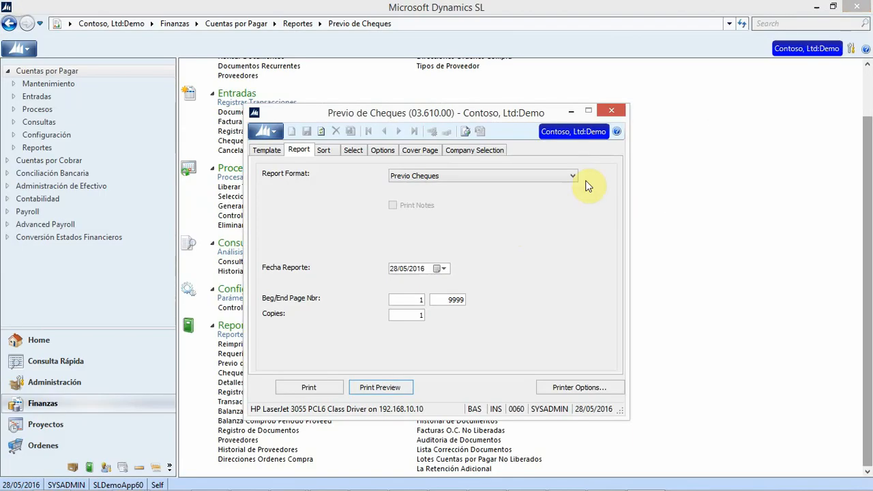
left_click(612, 110)
Open Cheques with the Forma Laser format, enable Print Mask and choose batch number 000148
left_click(231, 373)
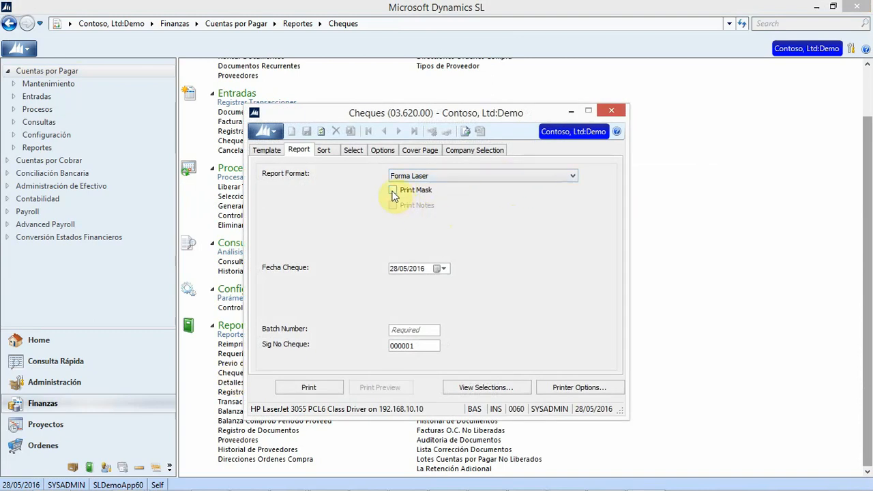
left_click(393, 191)
left_click(414, 330)
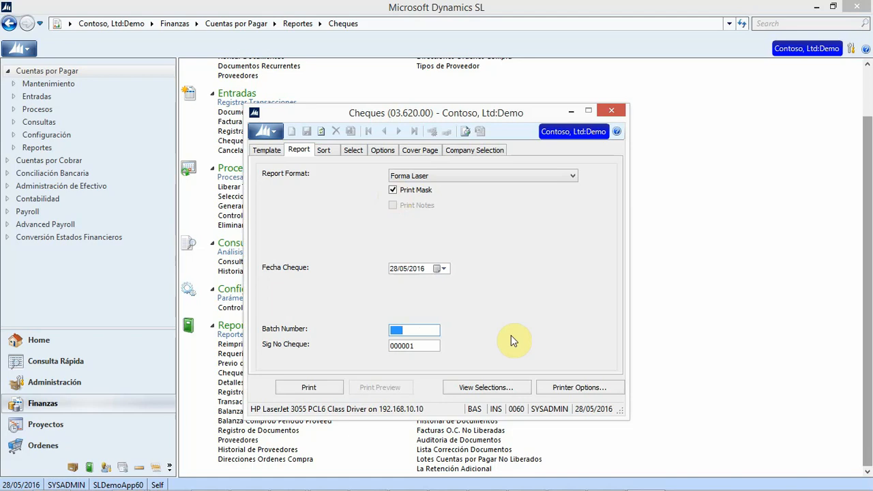
key("F3")
key("Return")
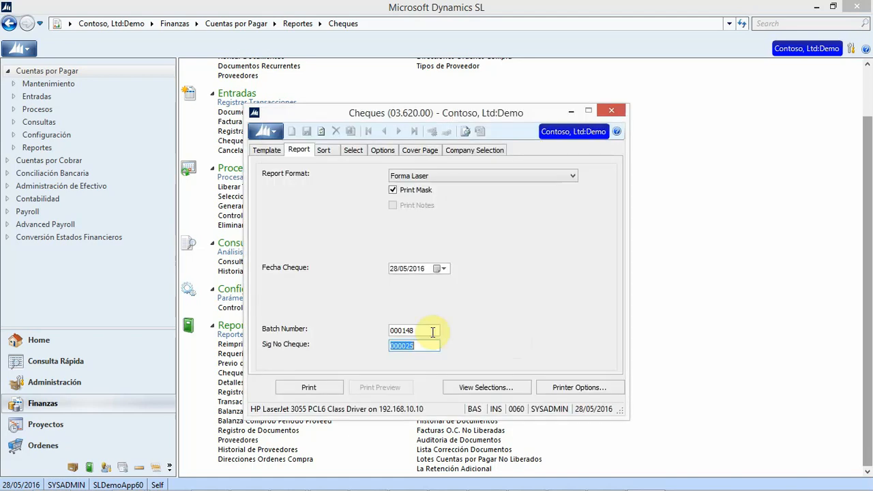
Review the batch's selected documents and print the mask check, declining to continue with more mask checks
left_click(470, 388)
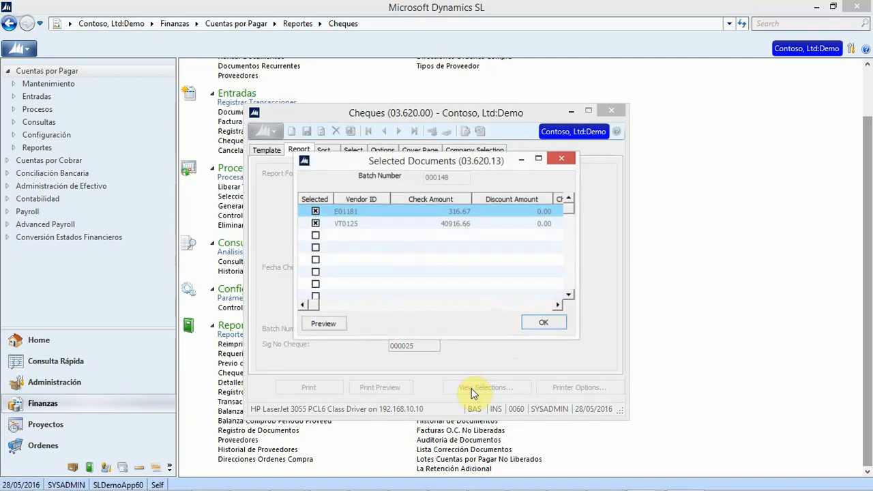
left_click(542, 323)
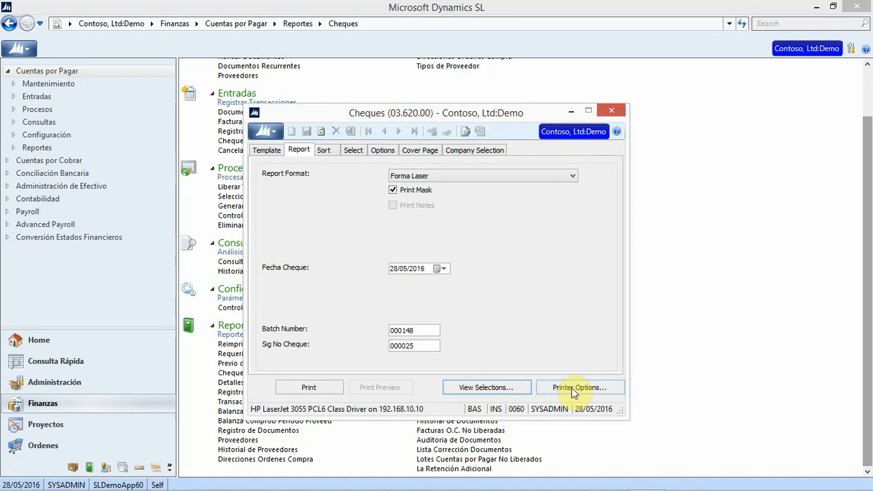
left_click(328, 388)
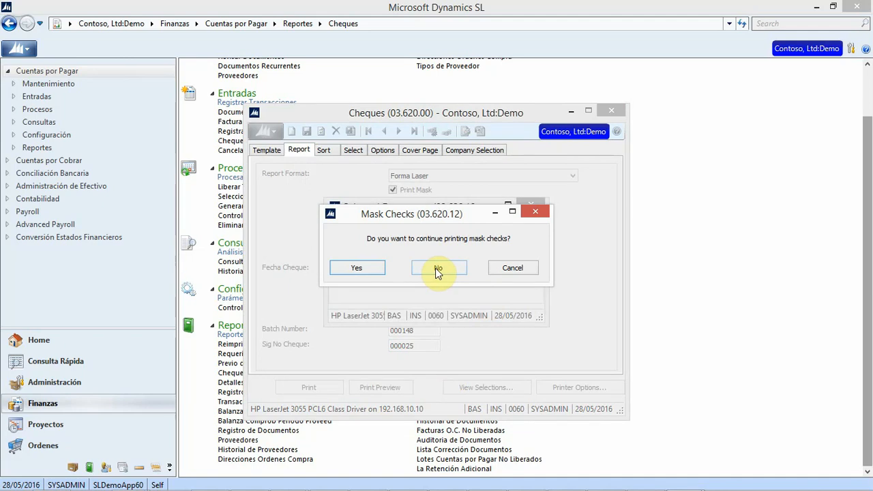
left_click(438, 269)
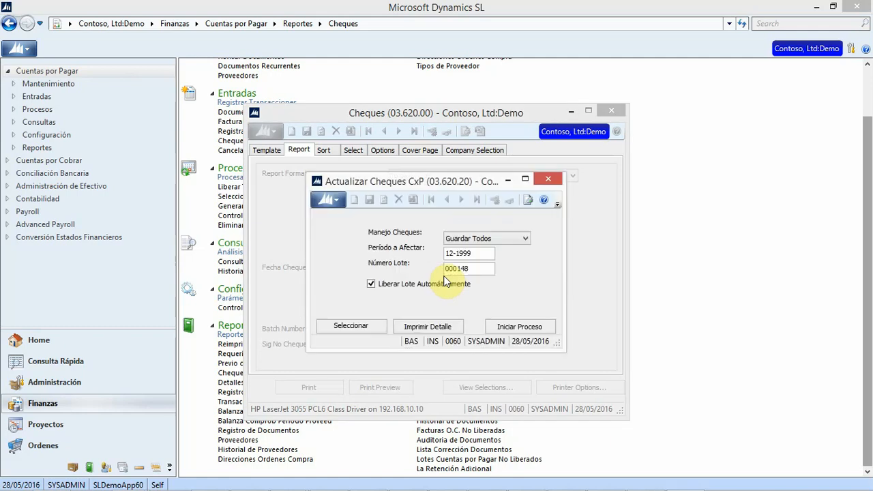
Try the Cancelar Todos and Seleccionar por Cheque handling options, and open the handling choices for the first individual check
left_click(526, 240)
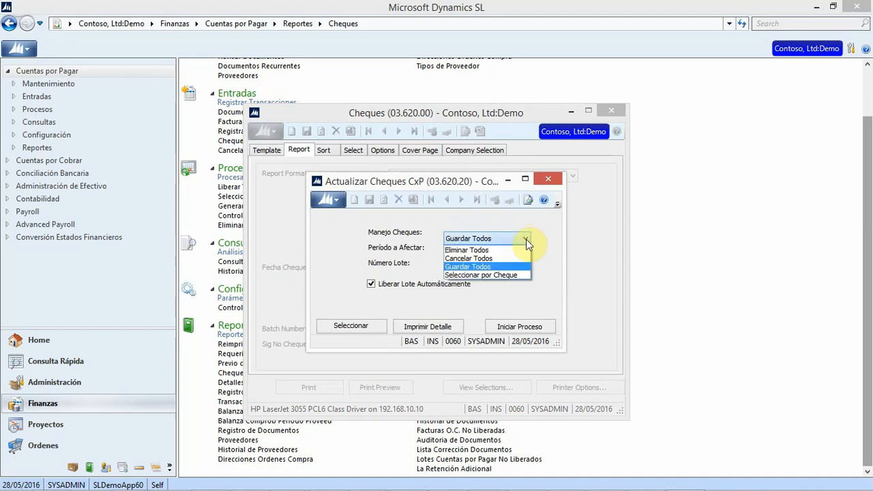
left_click(486, 258)
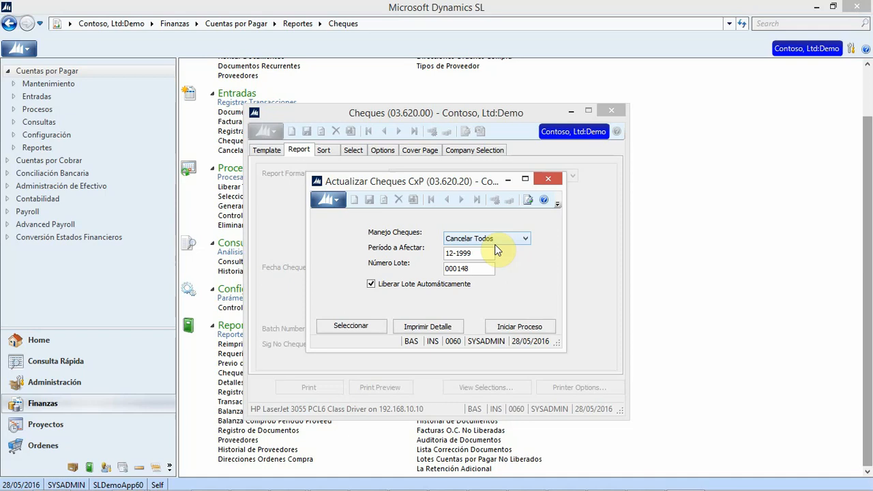
left_click(527, 237)
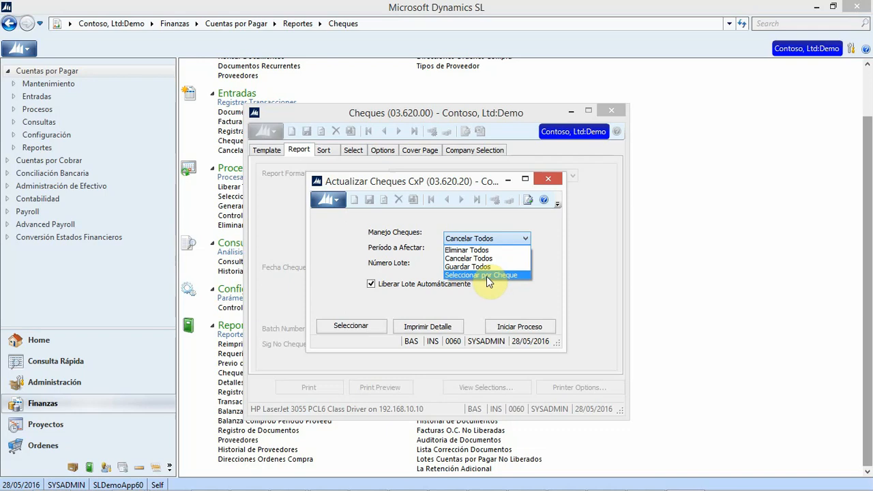
left_click(487, 276)
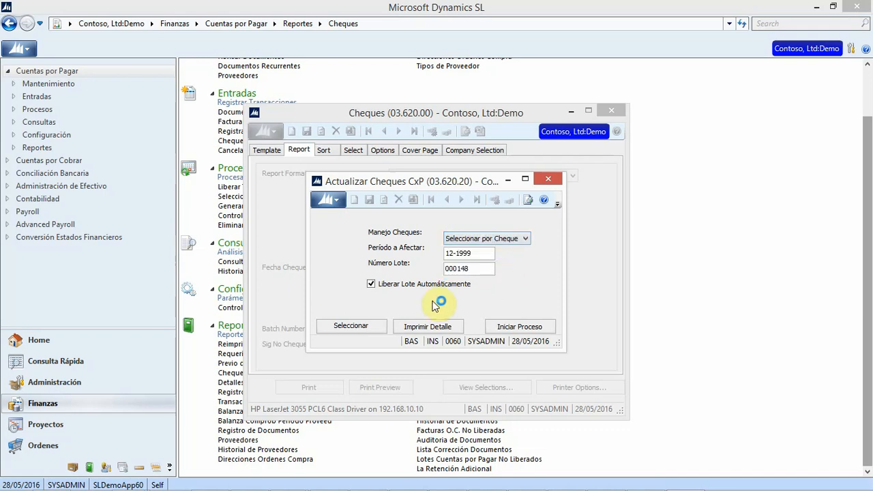
left_click(346, 325)
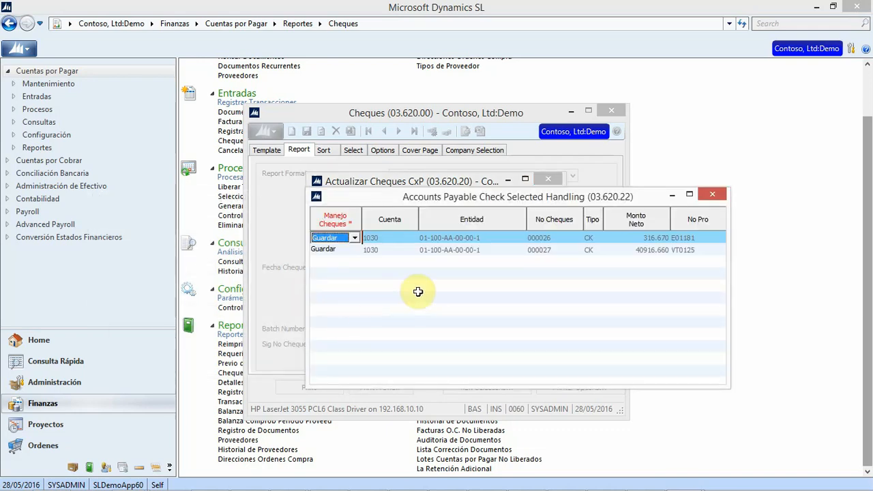
left_click(355, 239)
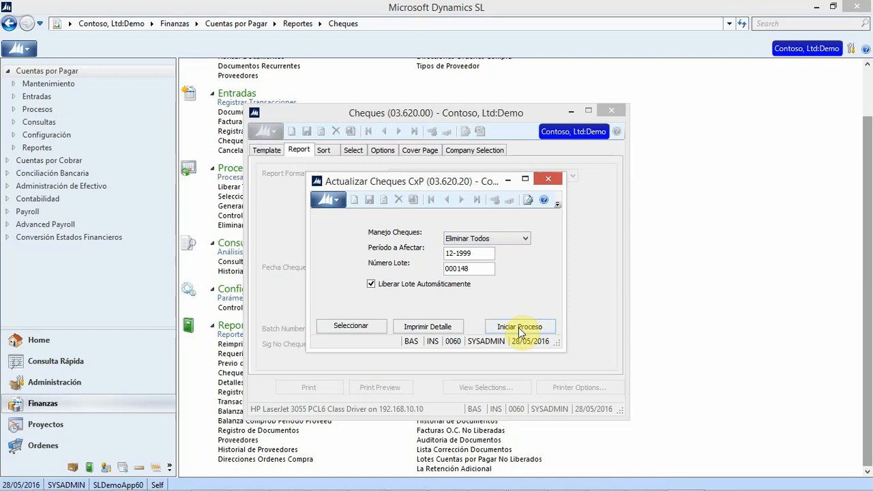
Run the check update process for batch 000148 with Manejo Cheques set to Eliminar Todos, and close Cheques
left_click(519, 329)
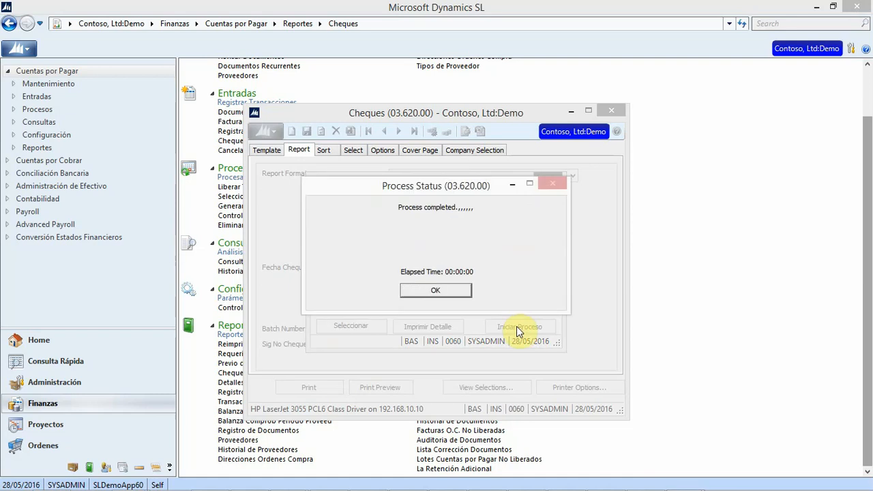
left_click(436, 292)
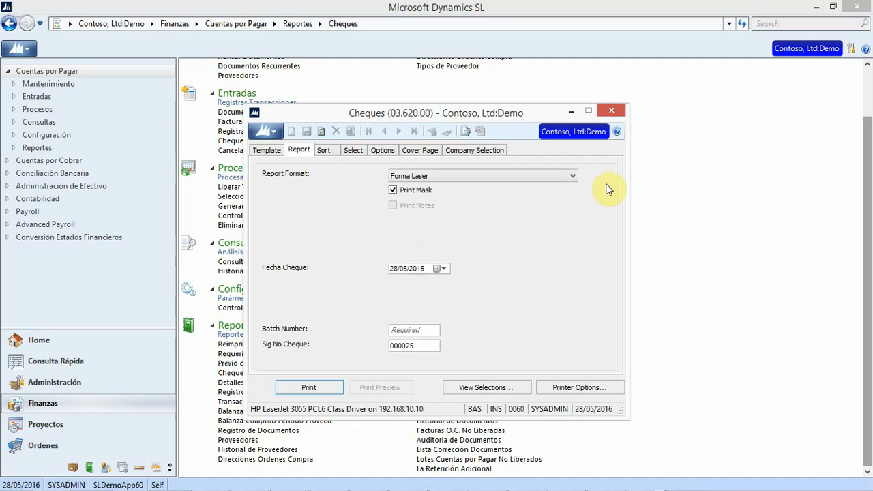
left_click(615, 114)
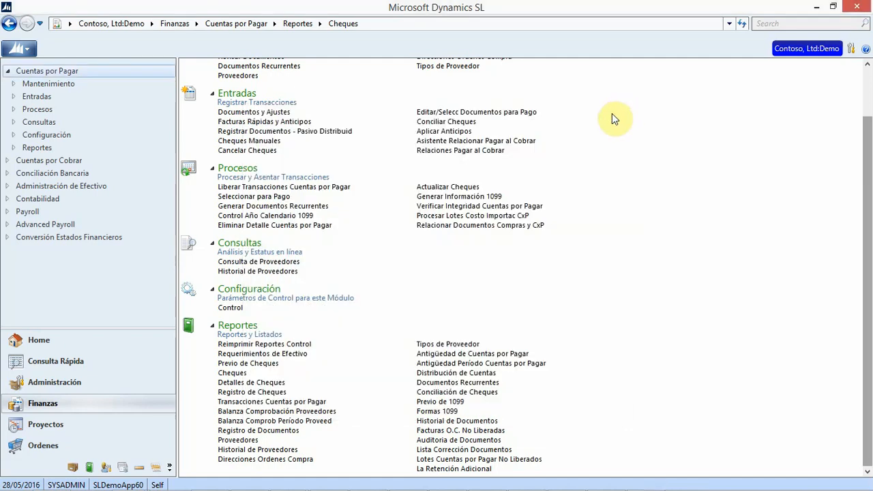
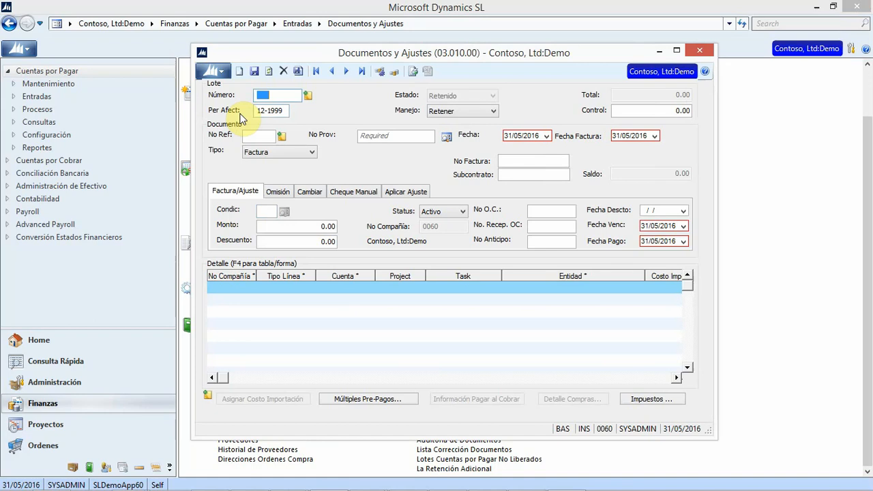
Fill in a new Factura document for the first supplier in the list with invoice number Fact5 and amount 2000
left_click(259, 136)
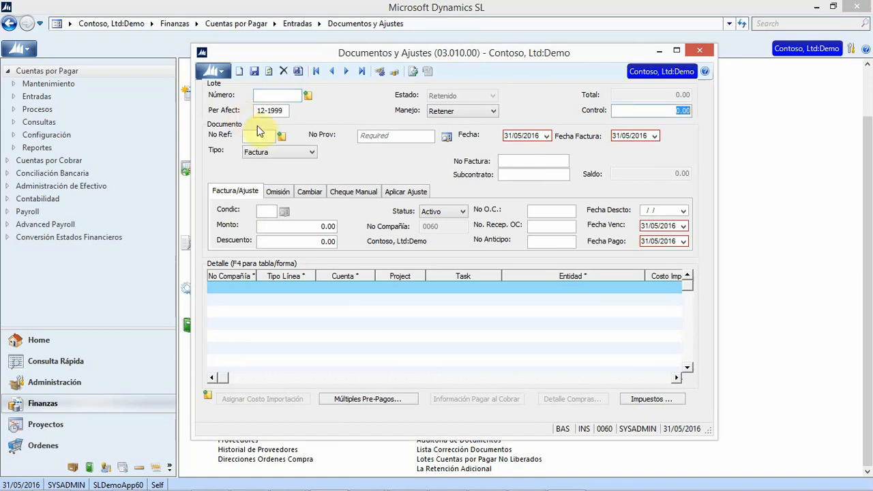
left_click(398, 135)
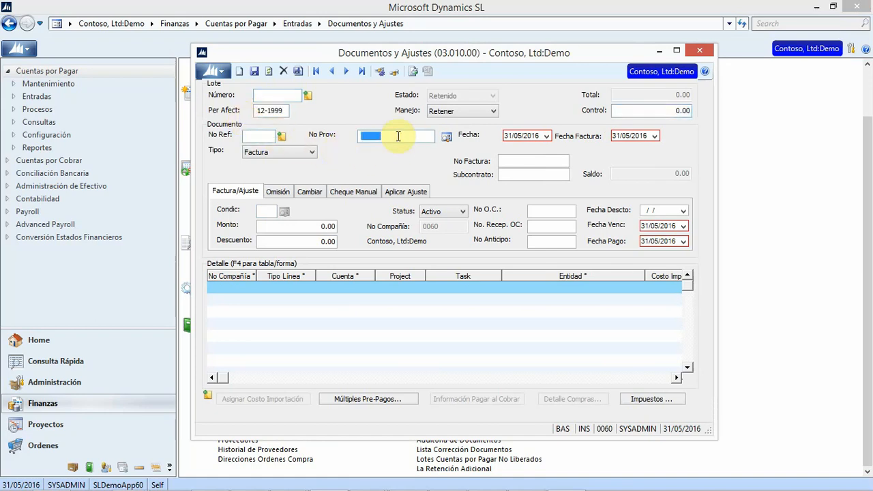
key("F3")
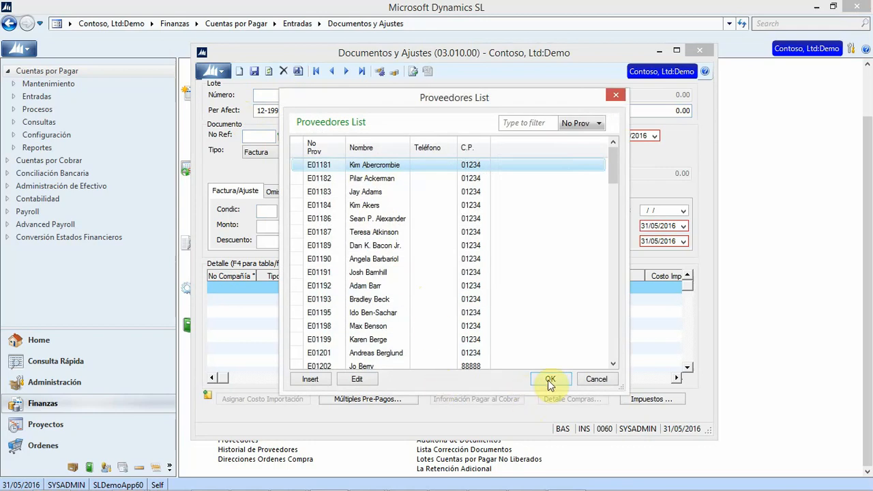
left_click(550, 380)
left_click(518, 163)
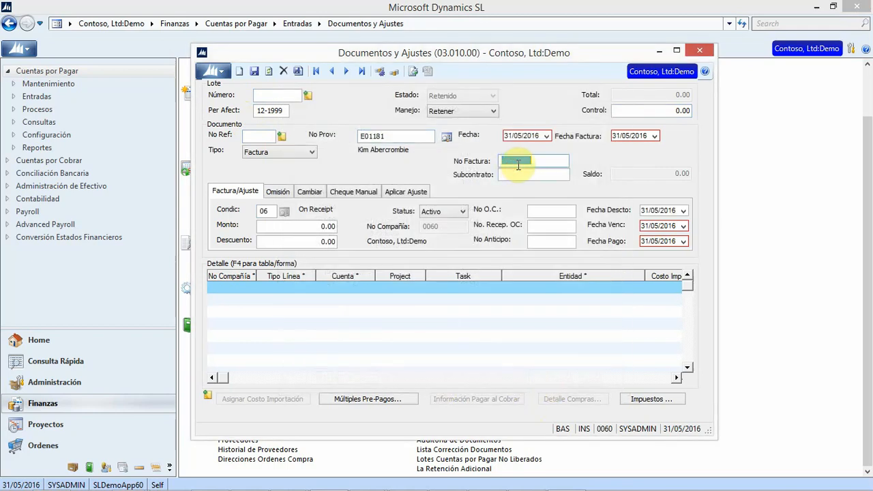
type("Fact5")
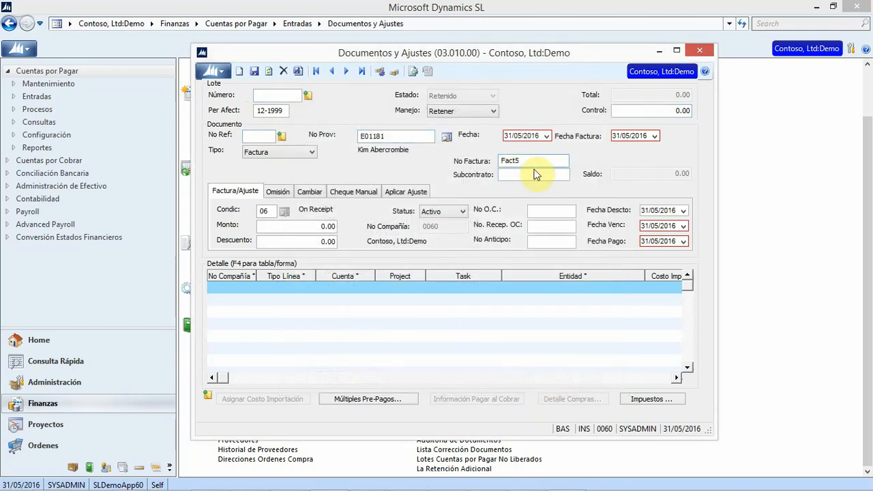
left_click(335, 227)
type("200")
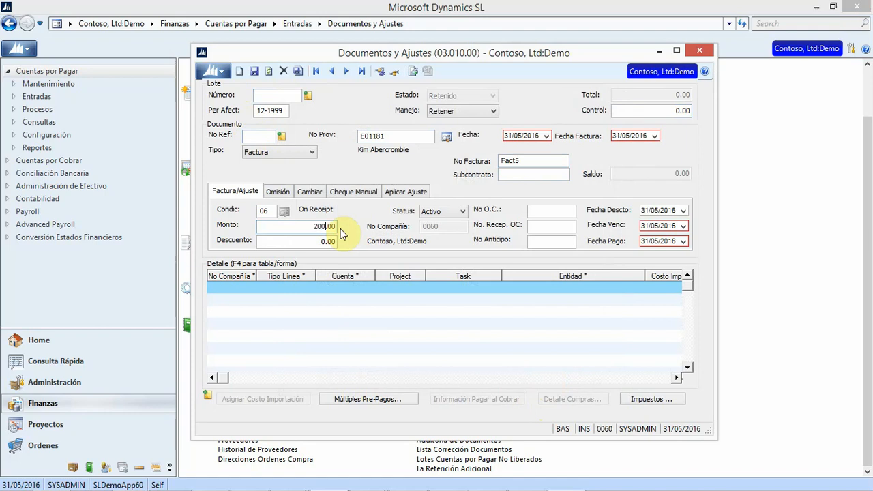
type("0")
Complete the invoice's detail line with the Default for system posting task and an amount of 2000
left_click(415, 294)
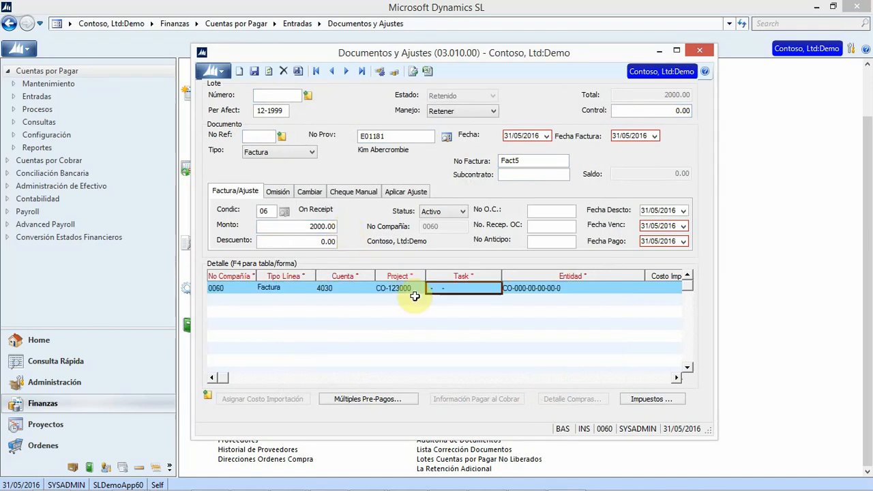
double_click(433, 306)
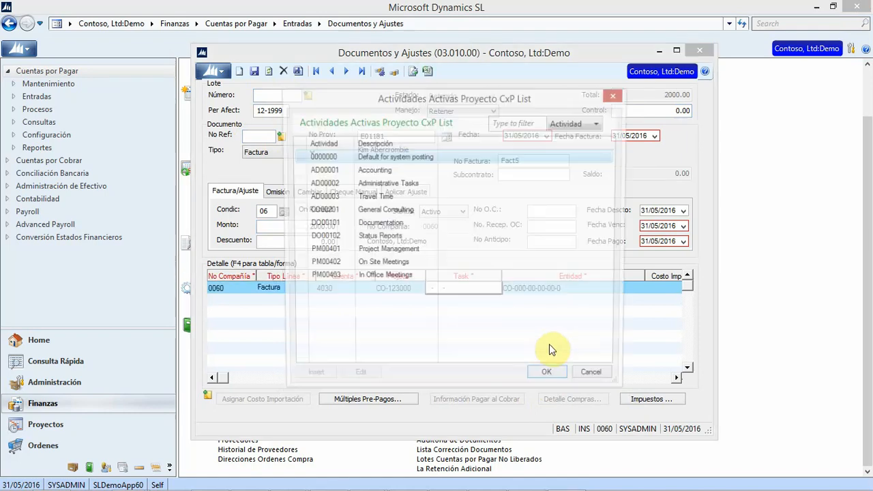
left_click(551, 379)
key("Tab")
key("Tab")
key("Tab")
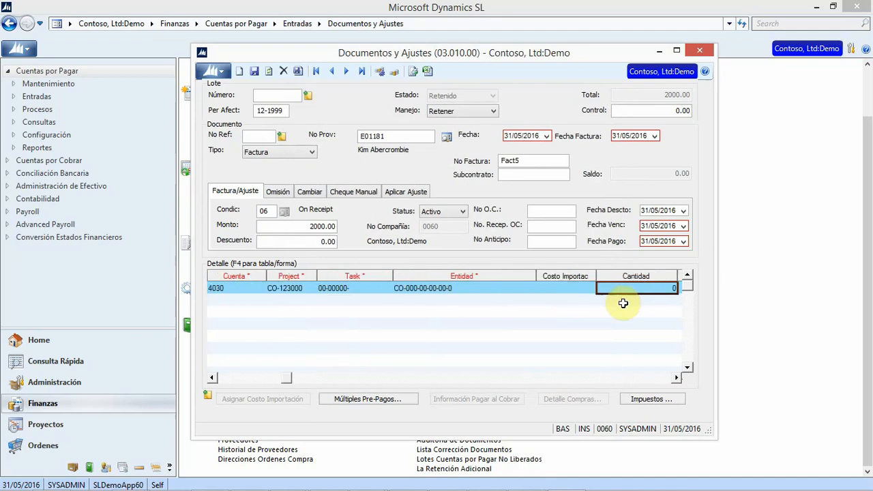
left_click(636, 291)
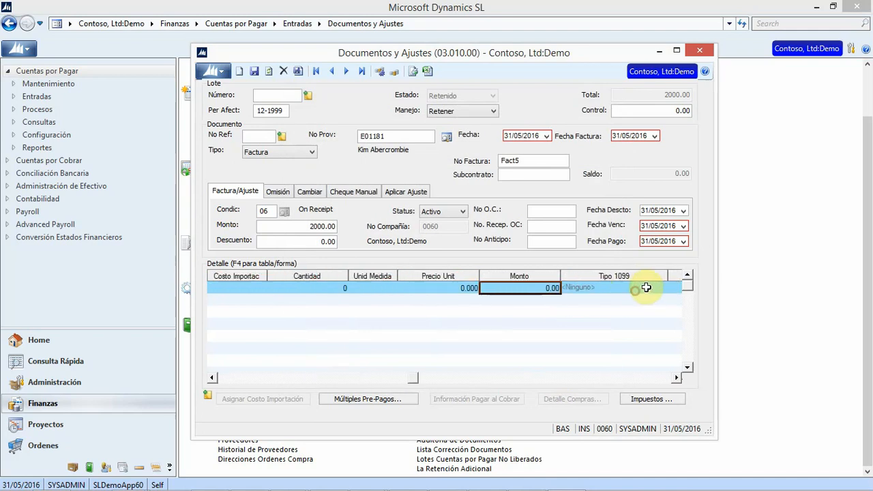
type("2000")
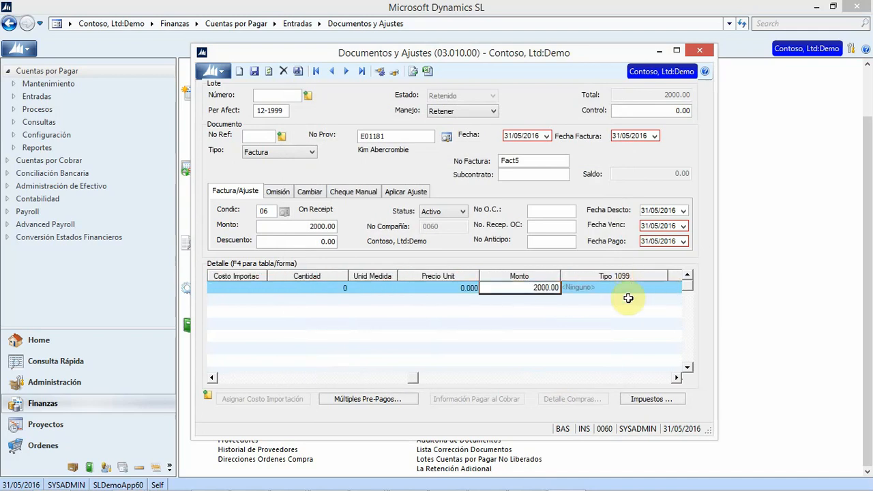
Save the Fact5 invoice and set its batch's control total to 2000
left_click(255, 71)
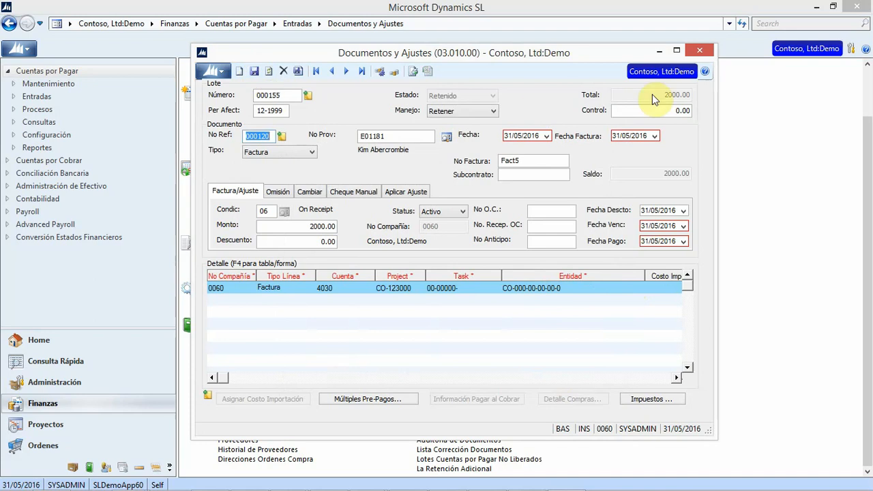
left_click(673, 113)
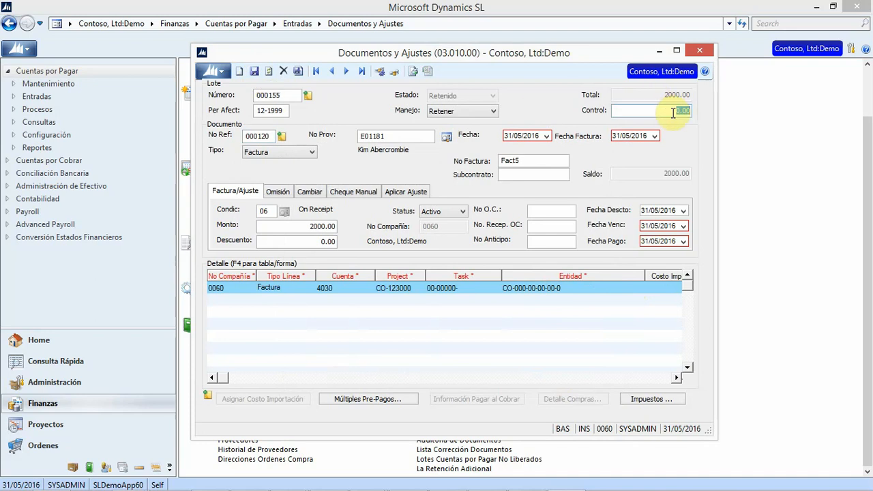
type("2000")
key("Tab")
Start a new batch with an Ajuste Cargo document for the first listed supplier, with amount and control total of 2000
left_click(298, 71)
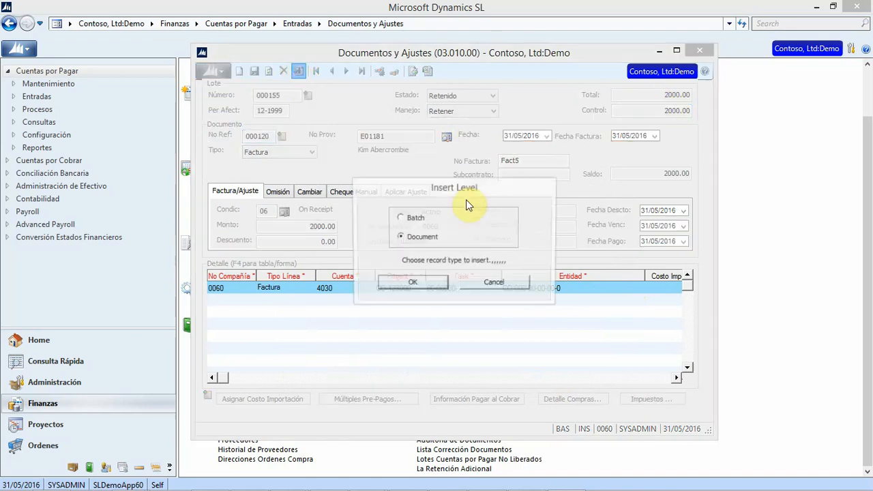
left_click(401, 217)
left_click(413, 281)
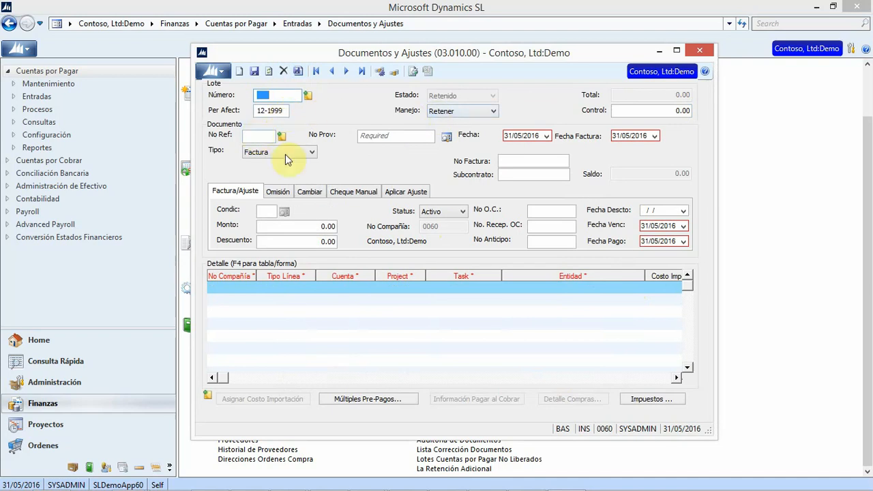
left_click(285, 153)
left_click(275, 172)
left_click(413, 135)
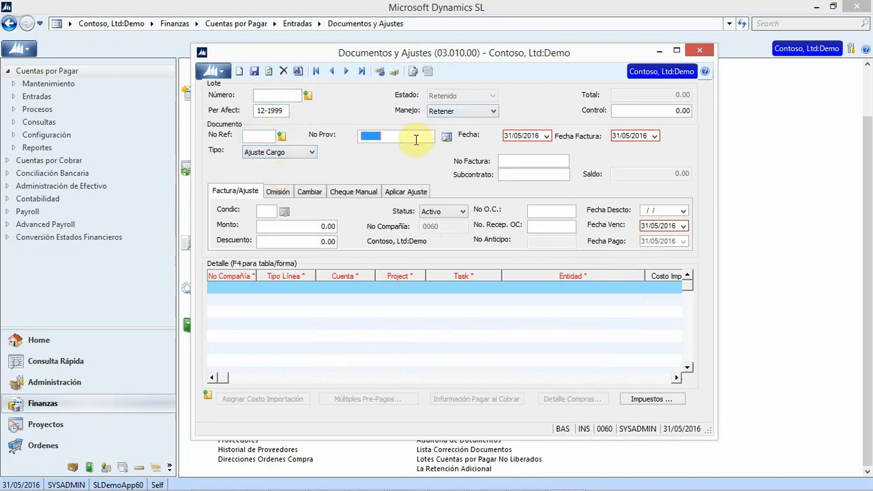
key("F3")
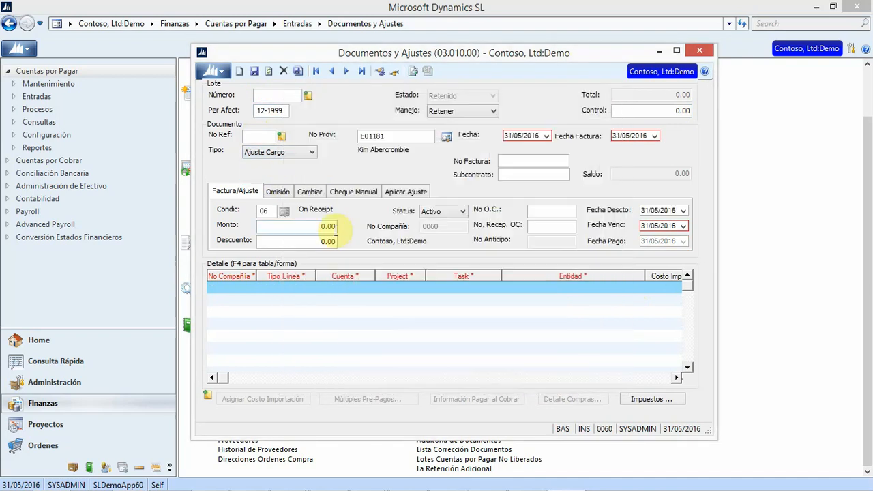
left_click(663, 112)
type("2000")
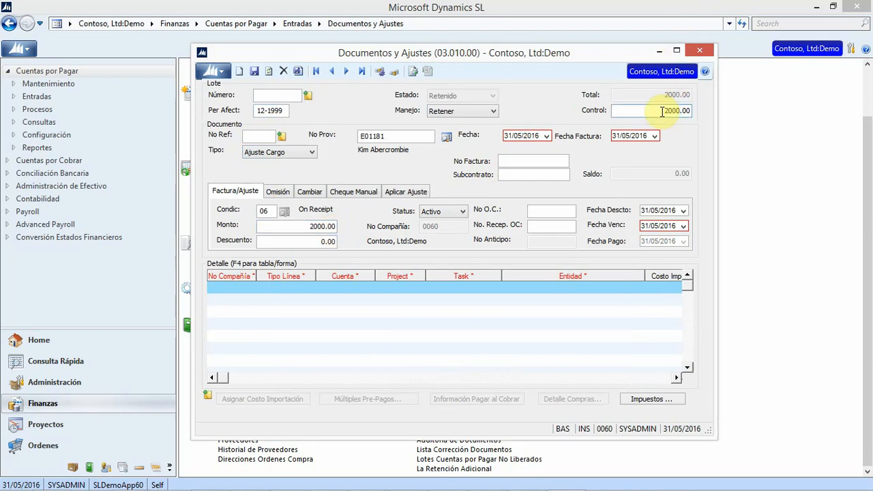
Complete the adjustment's detail line with project CO123000, the Default for system posting task and an amount of 2000
left_click(252, 289)
left_click(404, 289)
key("F3")
left_click(553, 382)
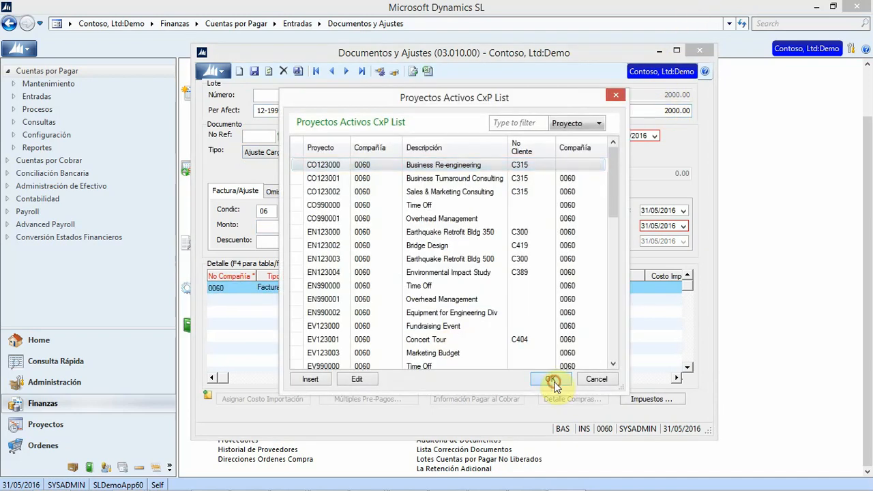
key("Tab")
key("F3")
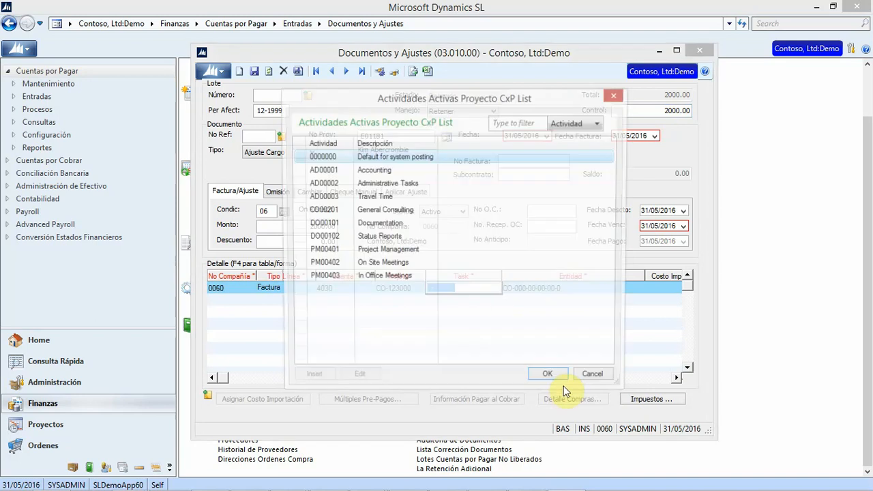
left_click(548, 374)
key("Tab")
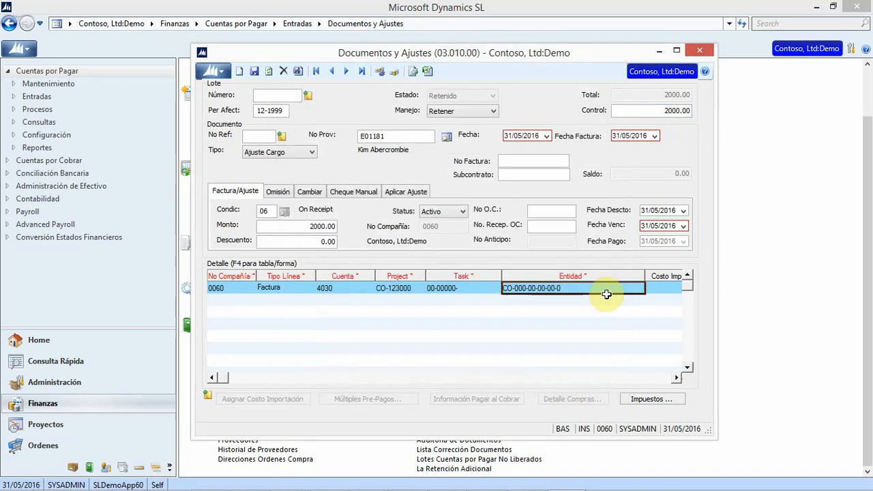
key("Tab")
left_click(462, 290)
type("2")
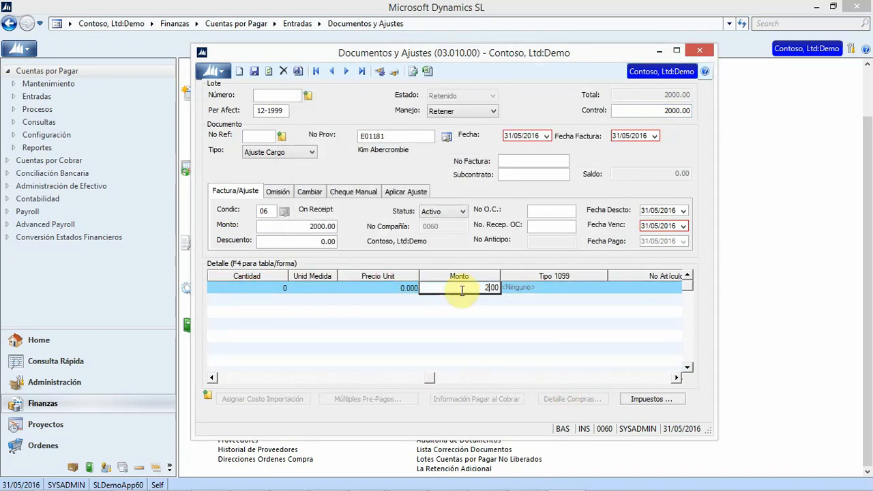
Save the Ajuste Cargo document and release its batch with Manejo set to Liberar Ahora
left_click(254, 71)
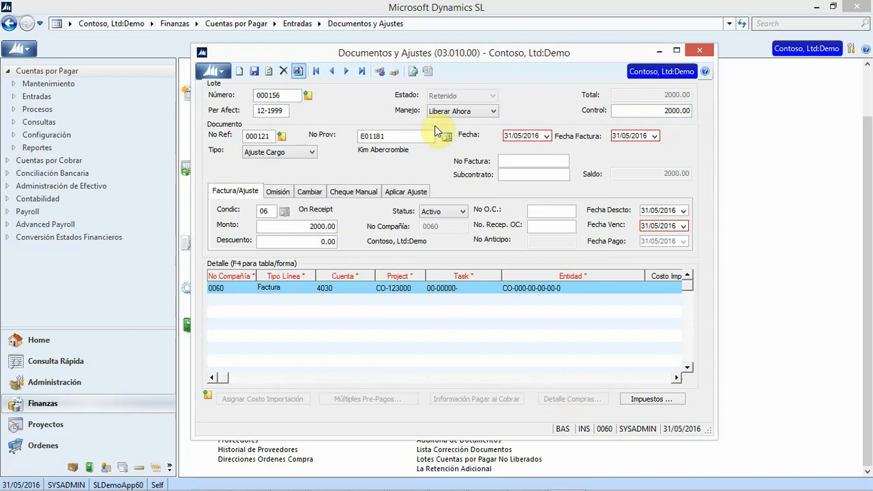
left_click(299, 70)
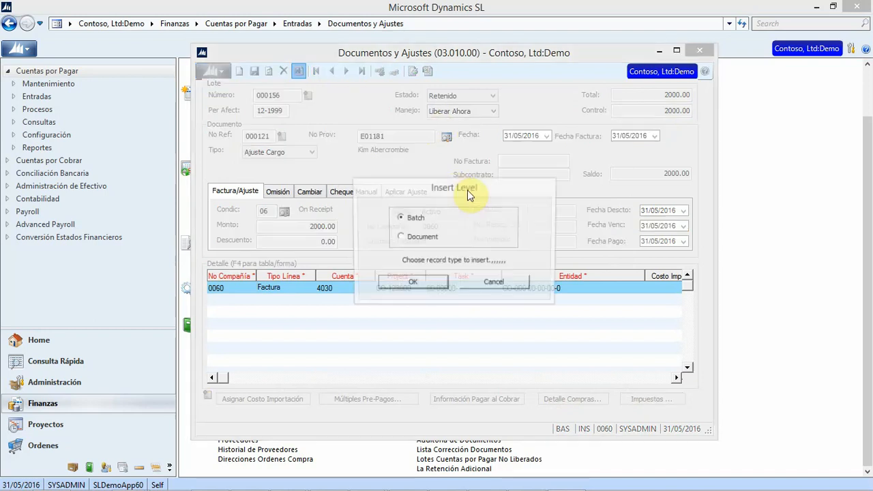
left_click(413, 282)
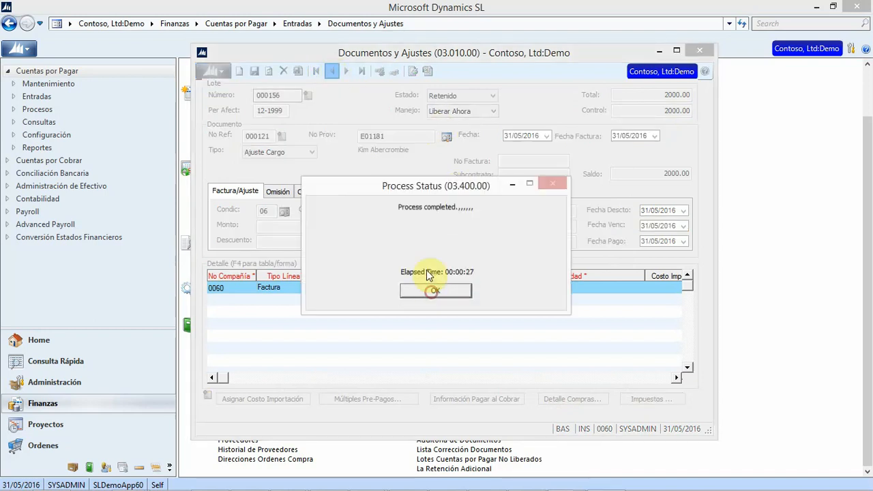
left_click(434, 289)
Release the Fact5 invoice batch with Manejo set to Liberar Ahora, and close Documentos y Ajustes
left_click(478, 110)
left_click(457, 128)
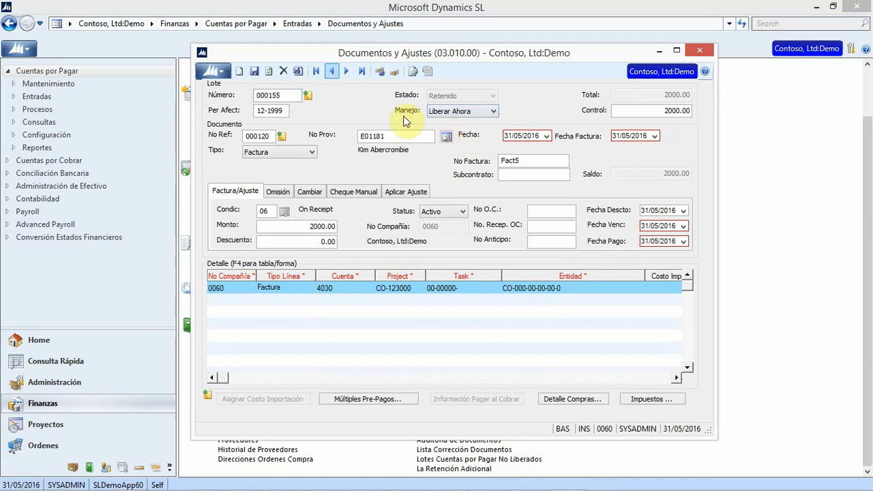
left_click(298, 71)
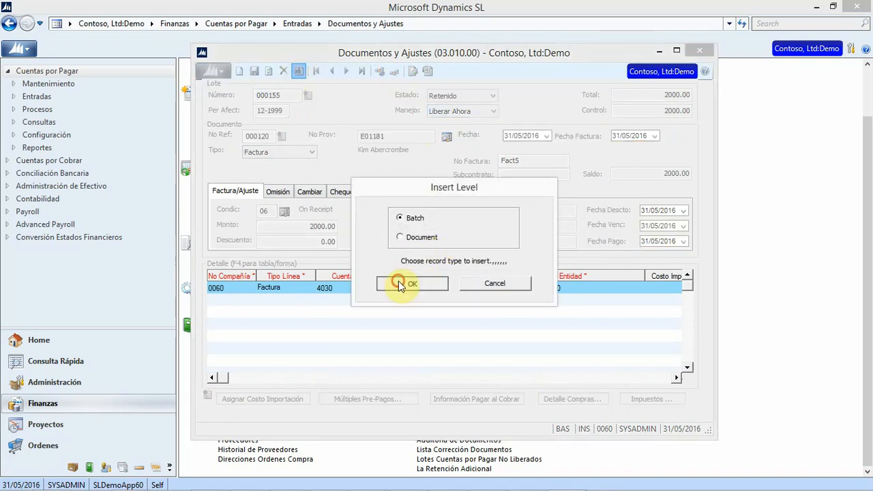
left_click(399, 283)
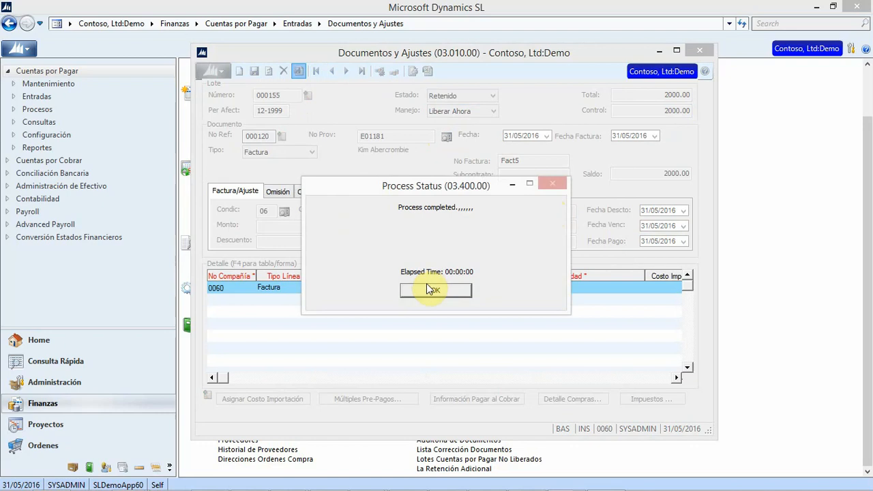
left_click(425, 294)
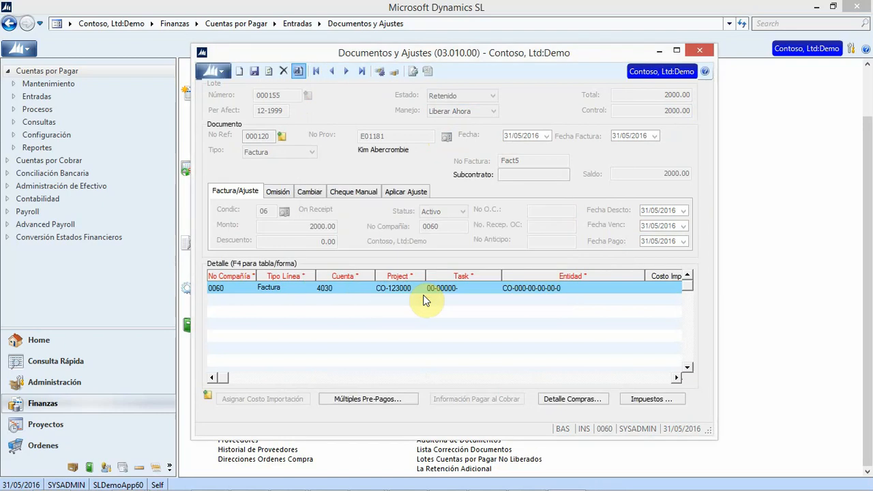
left_click(703, 51)
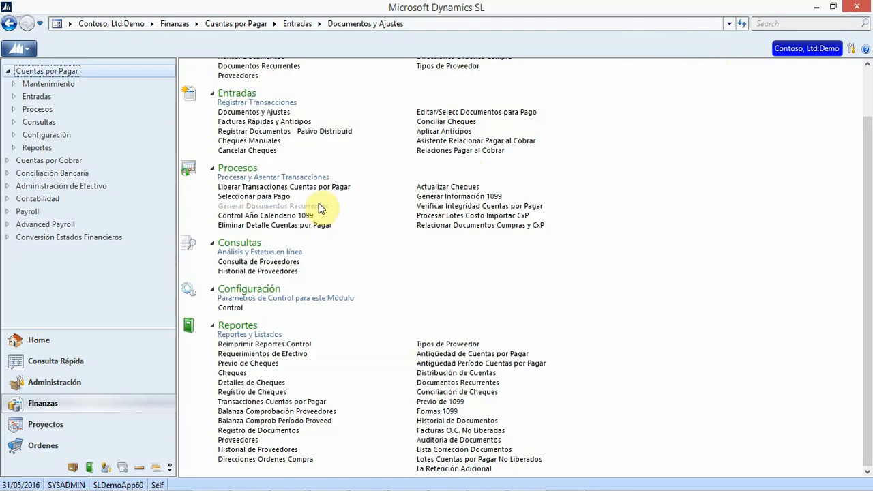
Open Cheques Manuales and set the new batch's Manejo to Liberar Ahora
left_click(249, 141)
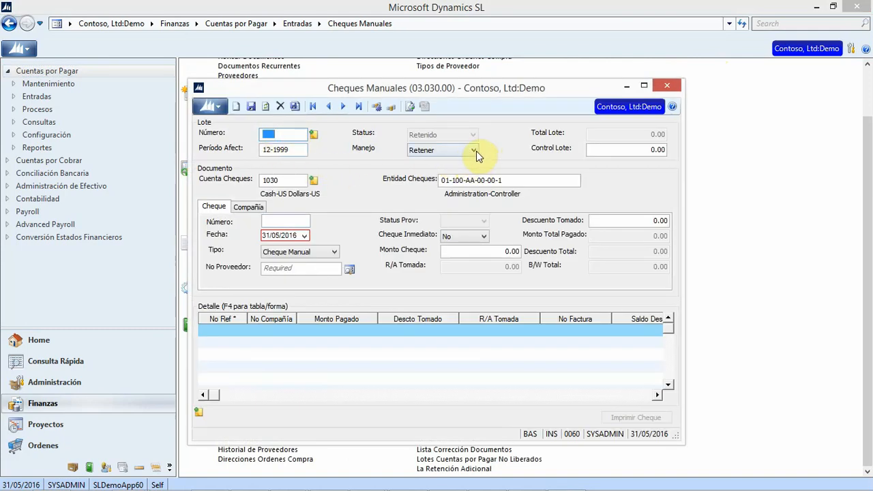
left_click(475, 150)
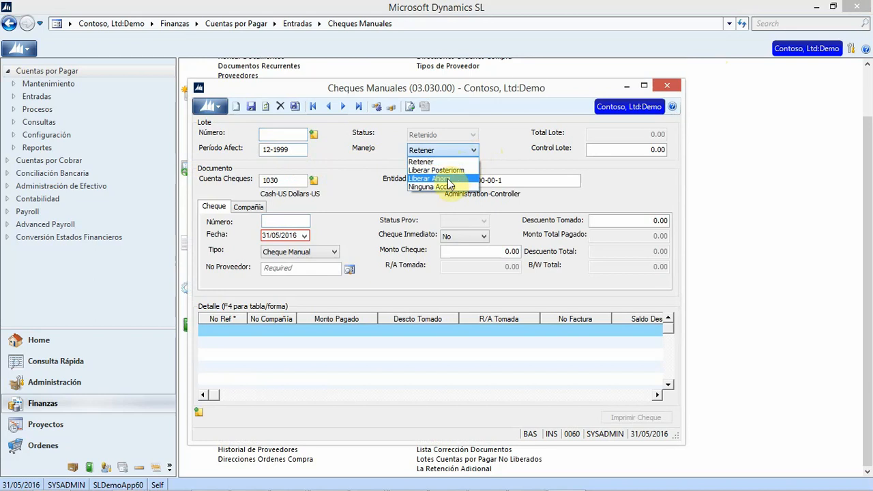
left_click(437, 178)
left_click(638, 150)
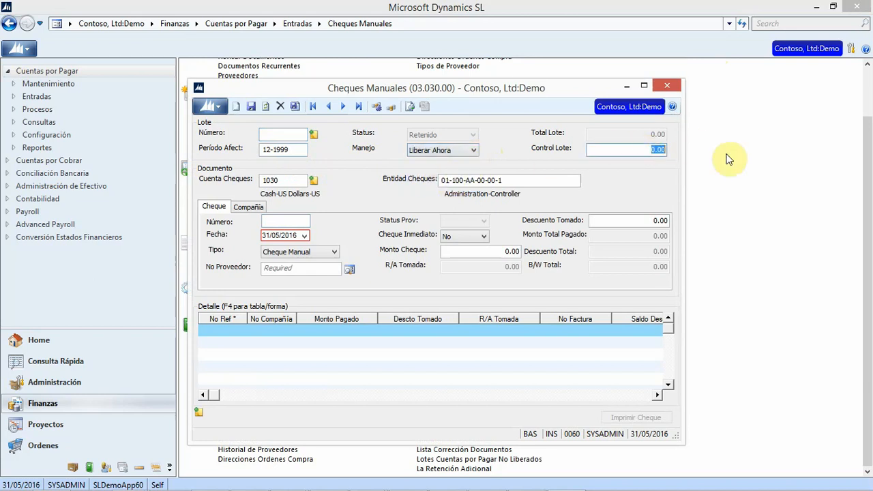
Enter check number 9997 for the manual check and assign it to the first supplier in the list
left_click(278, 220)
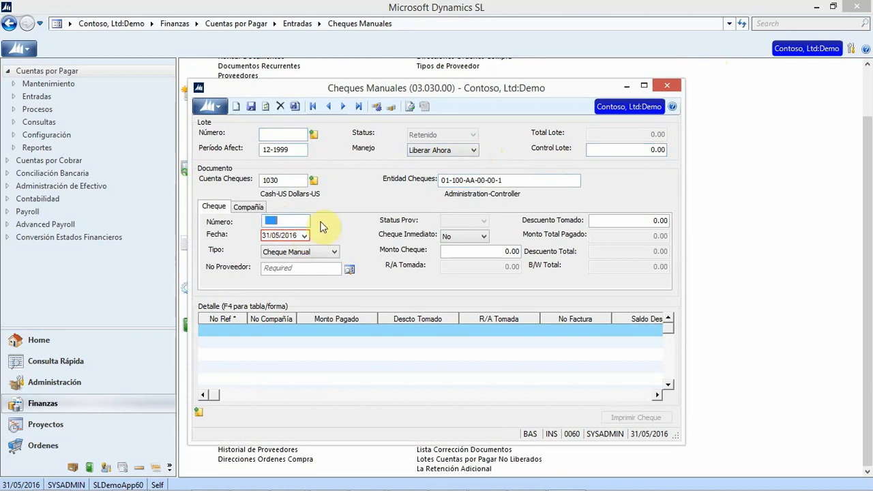
type("9997")
key("Tab")
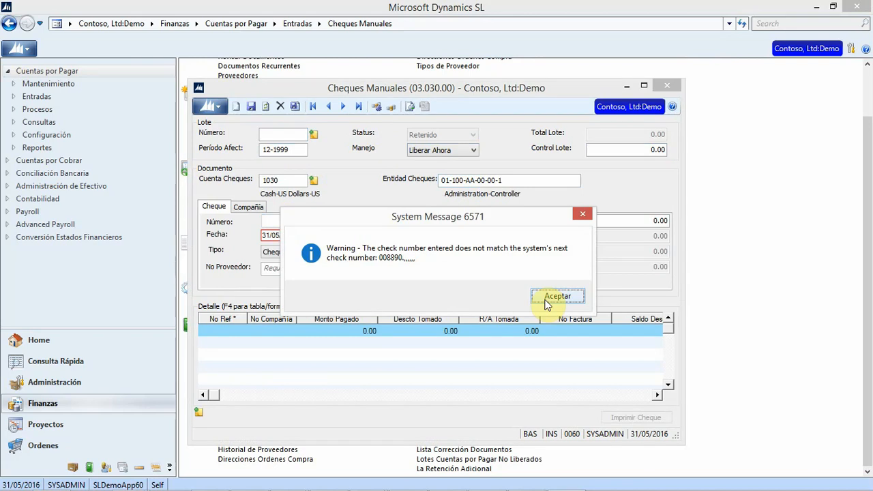
left_click(549, 302)
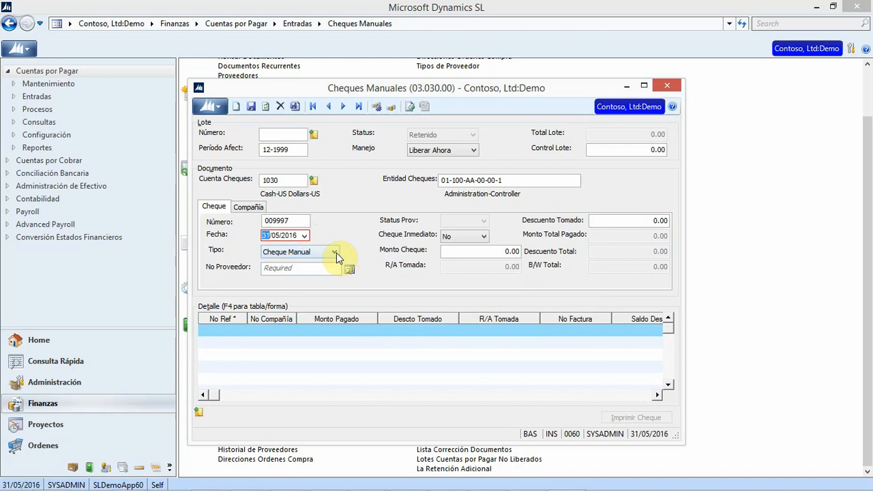
left_click(317, 267)
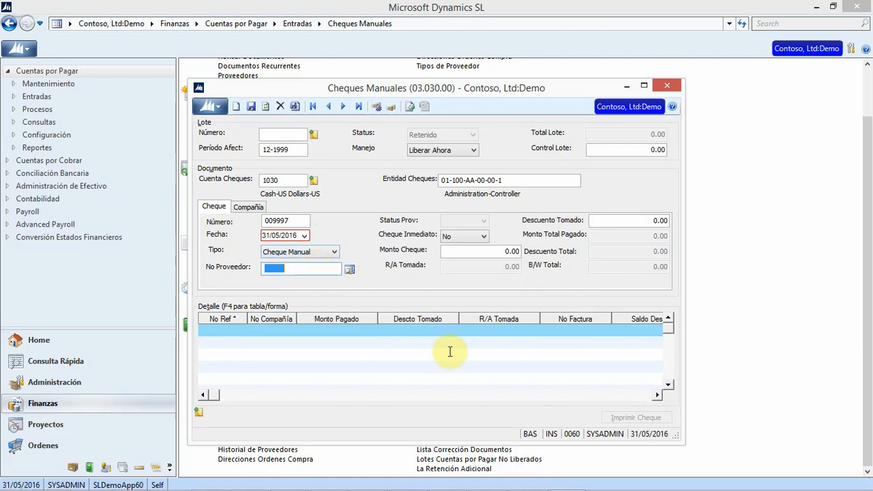
key("F3")
left_click(529, 397)
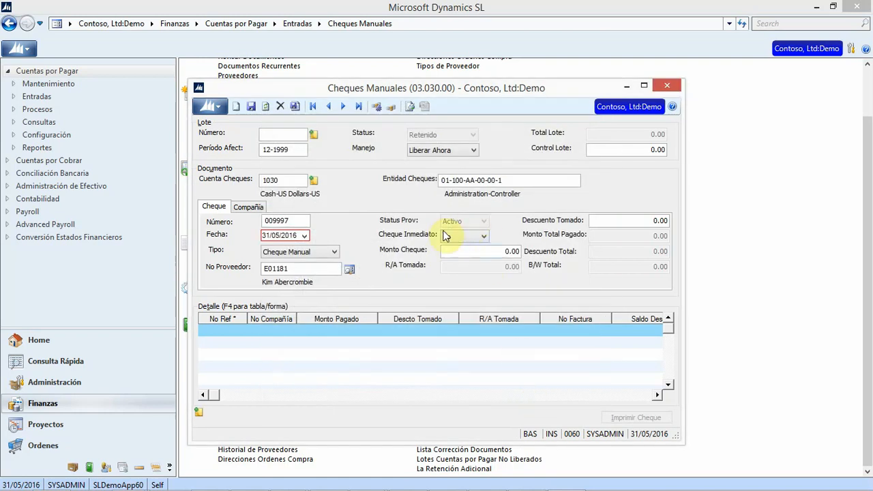
left_click(468, 252)
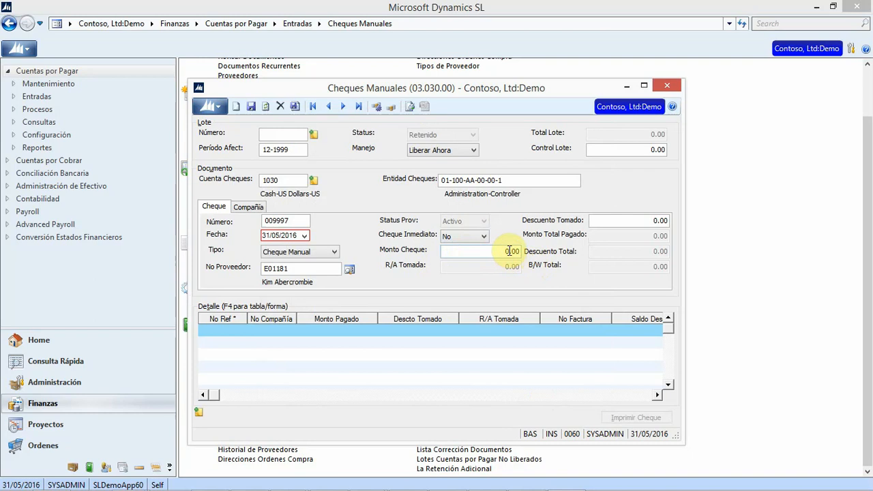
Add open documents 000120 and 000121 to the manual check's detail and save the batch
left_click(228, 331)
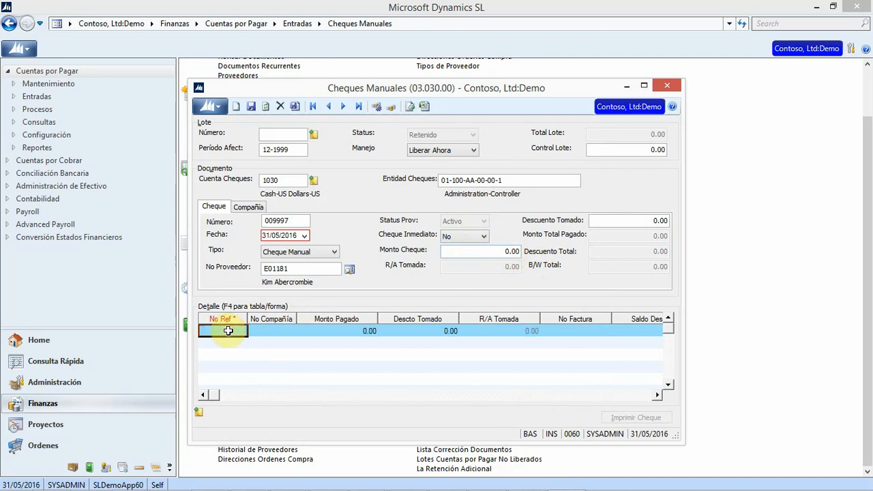
key("F3")
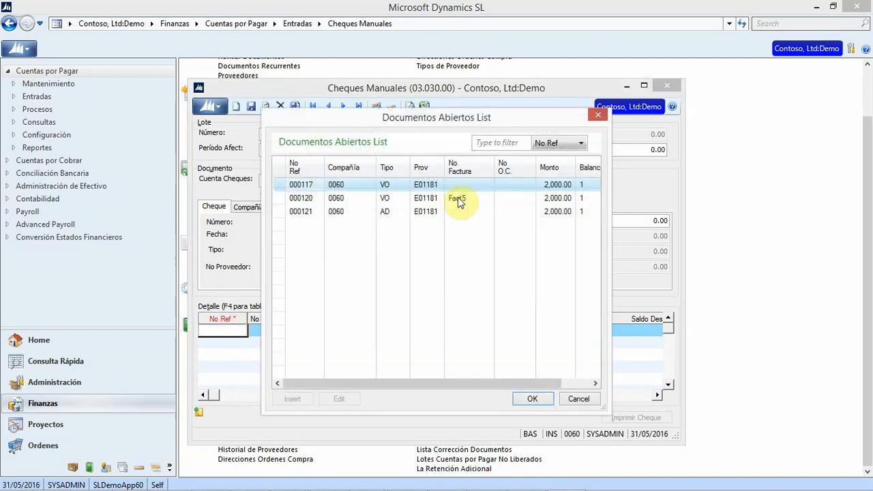
key("Down")
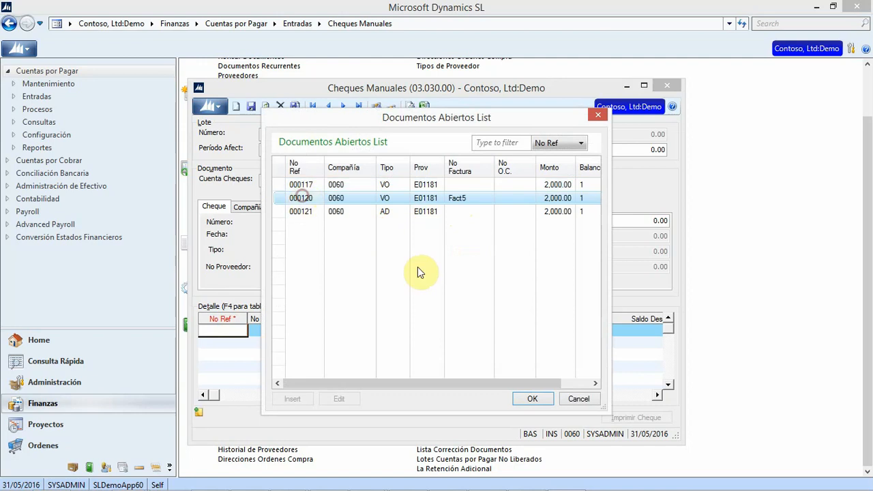
left_click(537, 400)
left_click(220, 343)
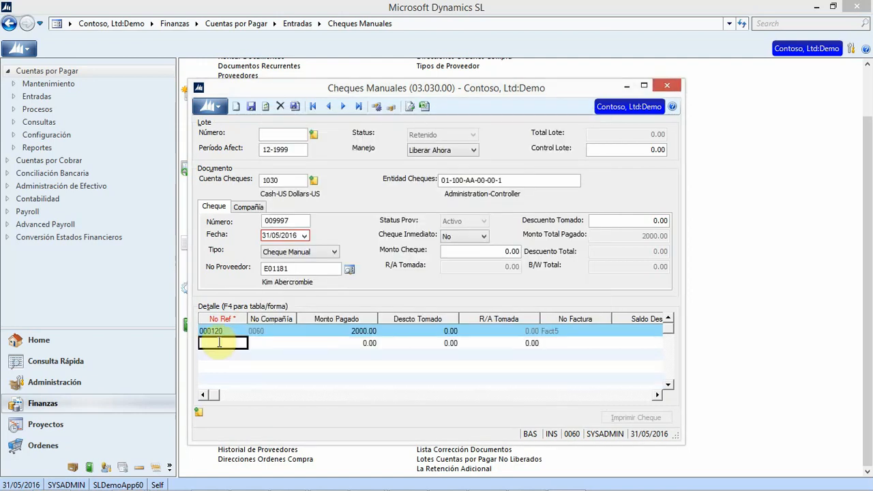
key("F3")
key("Down")
key("Down")
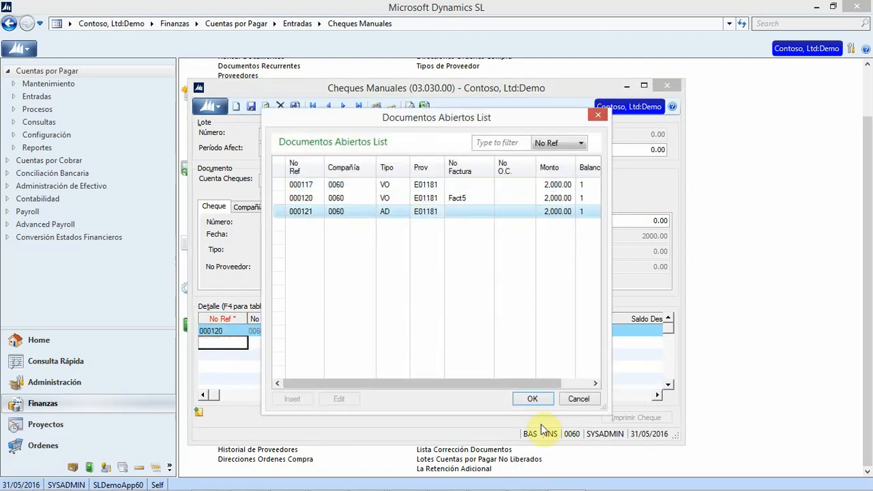
left_click(531, 399)
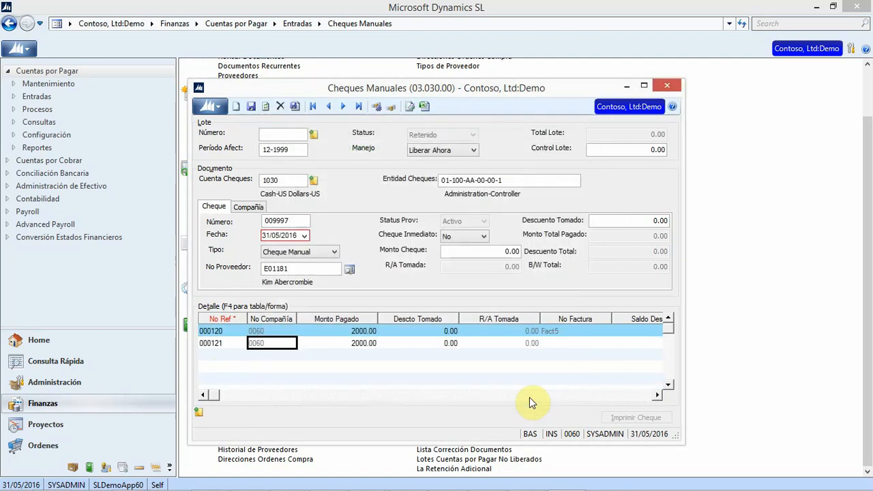
left_click(253, 109)
left_click(484, 238)
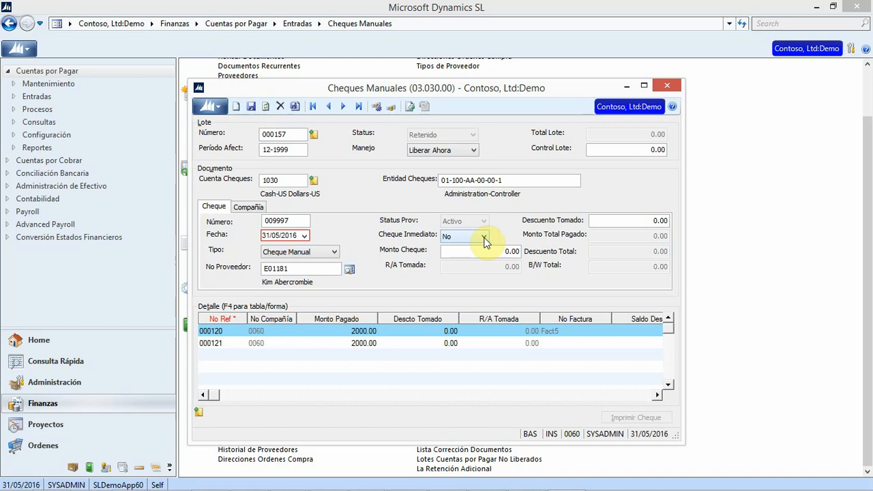
Set the manual check's Cheque Inmediato option to Sí and save the document so that it can be printed
left_click(486, 240)
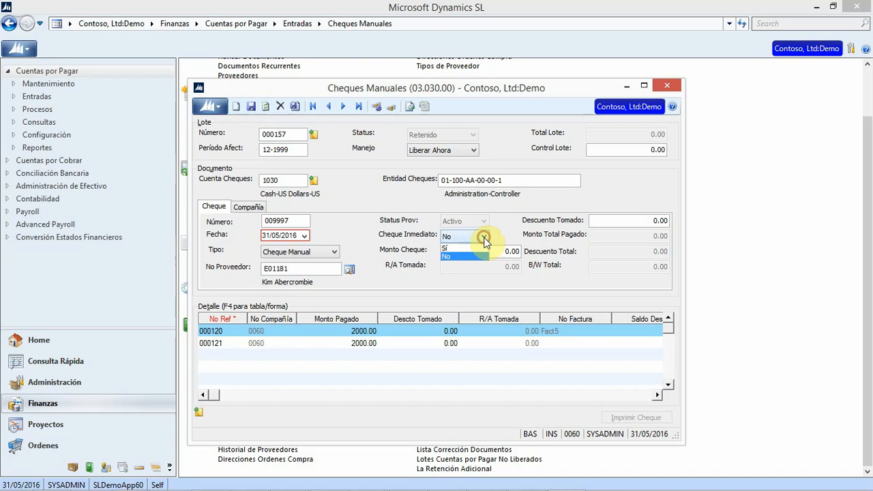
left_click(450, 248)
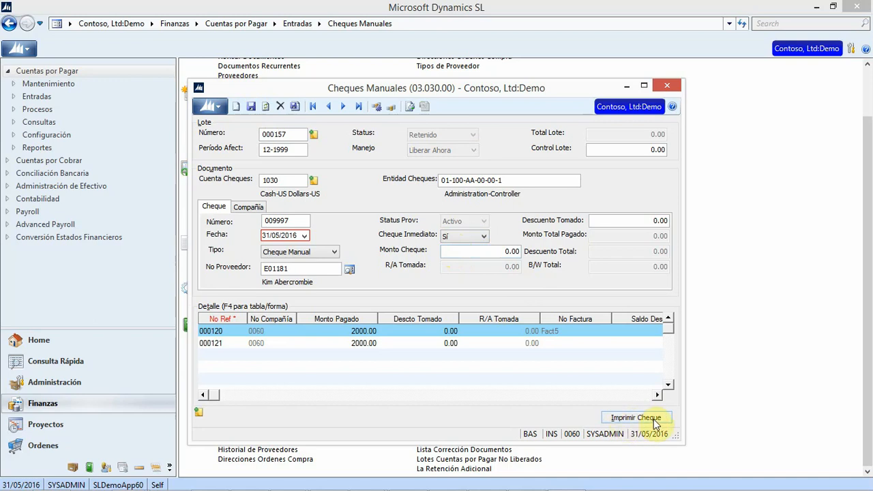
left_click(621, 422)
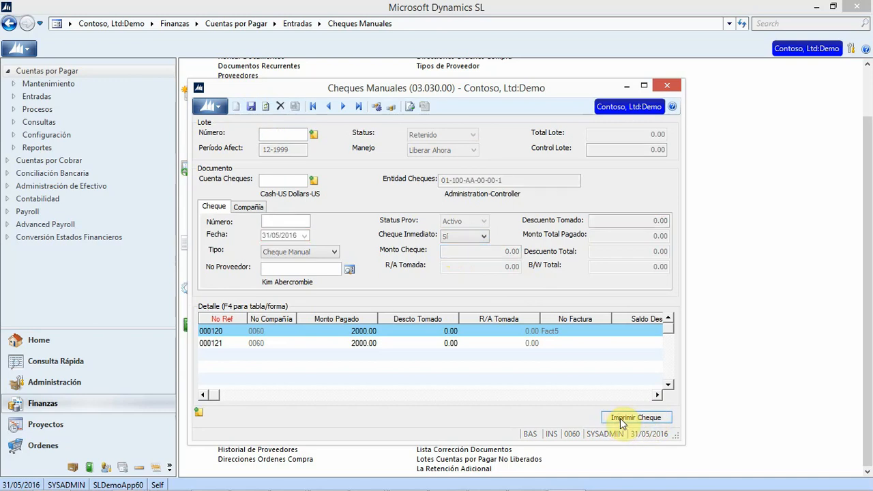
left_click(537, 297)
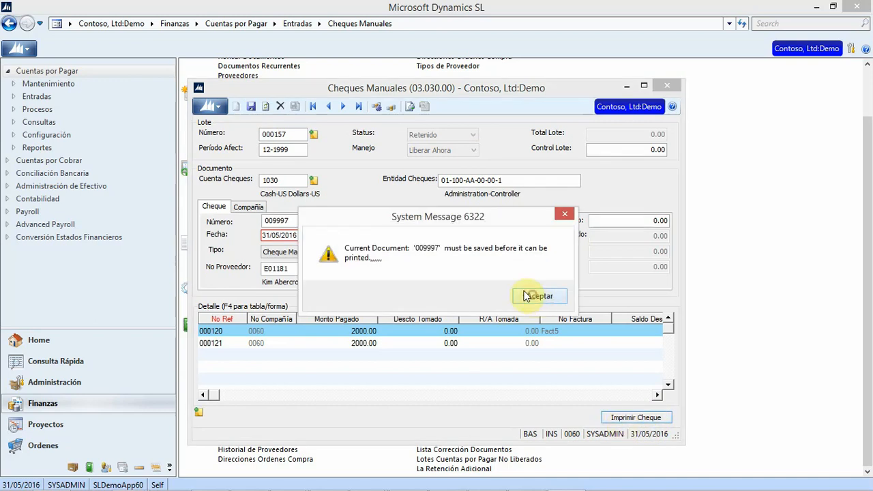
left_click(253, 106)
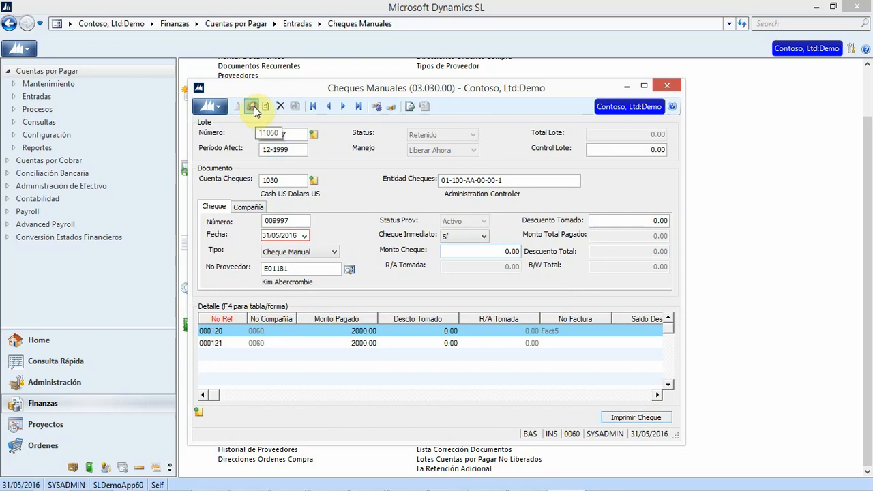
Print the manual check, save and release its batch with Guardar/Liberar, and close Cheques Manuales
left_click(634, 418)
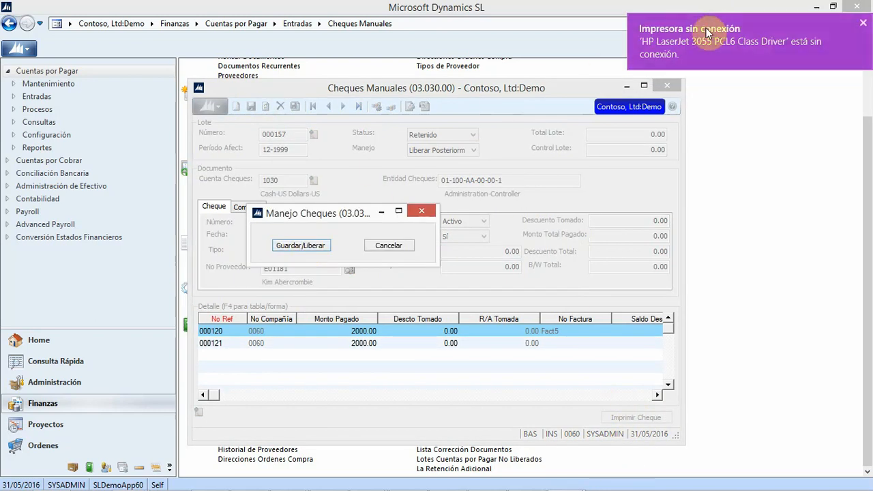
left_click(300, 247)
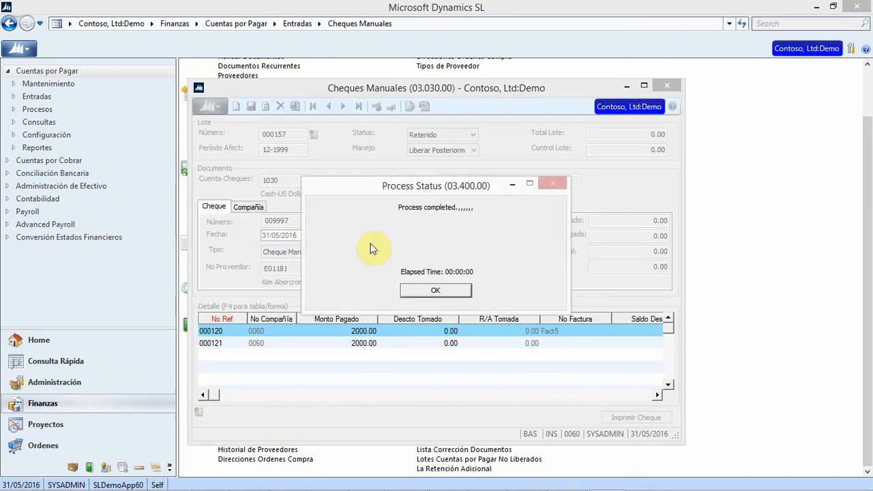
left_click(427, 290)
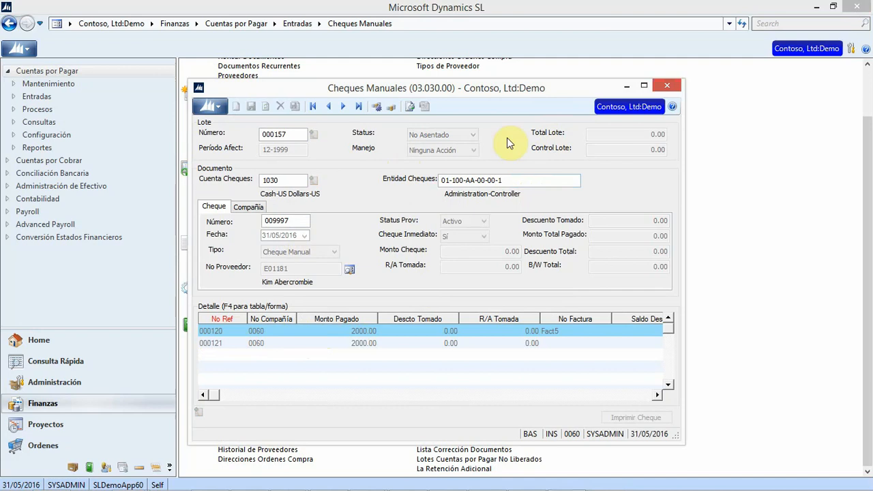
left_click(669, 84)
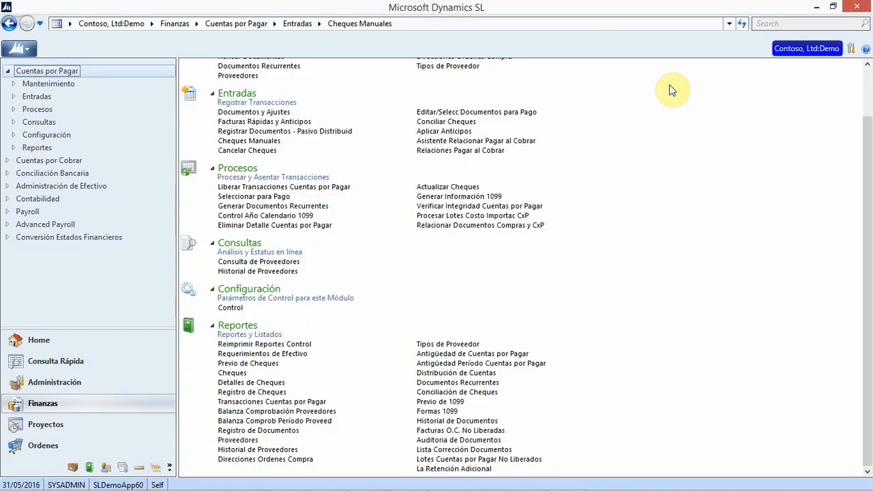
Preview the Estándar Registro de Cheques report for period 12-1999, examine the manual check's entries through page 2, and close the report
left_click(238, 393)
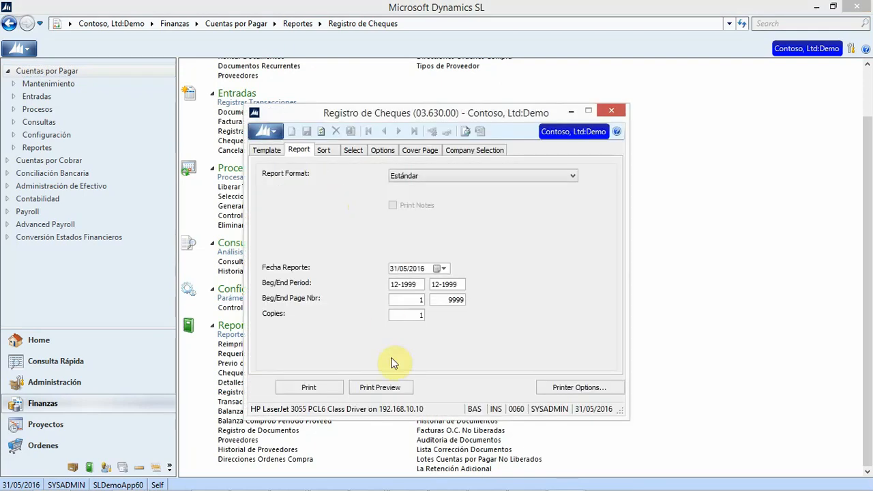
left_click(374, 387)
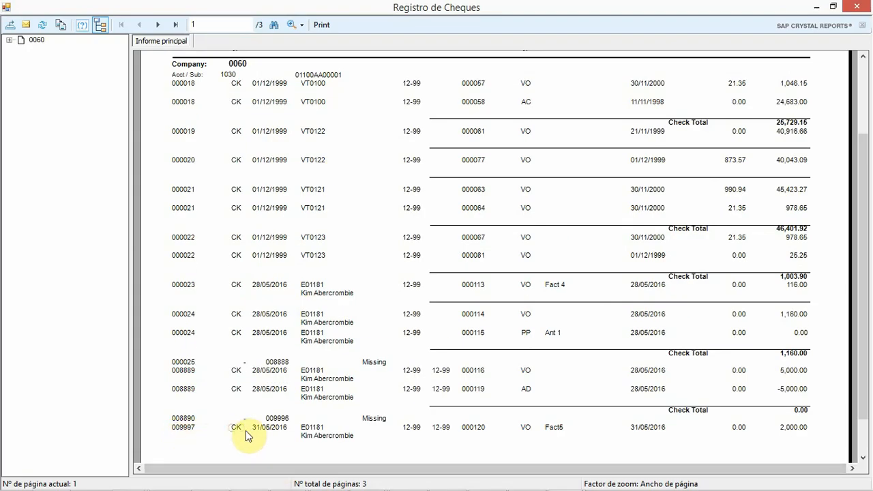
left_click(155, 26)
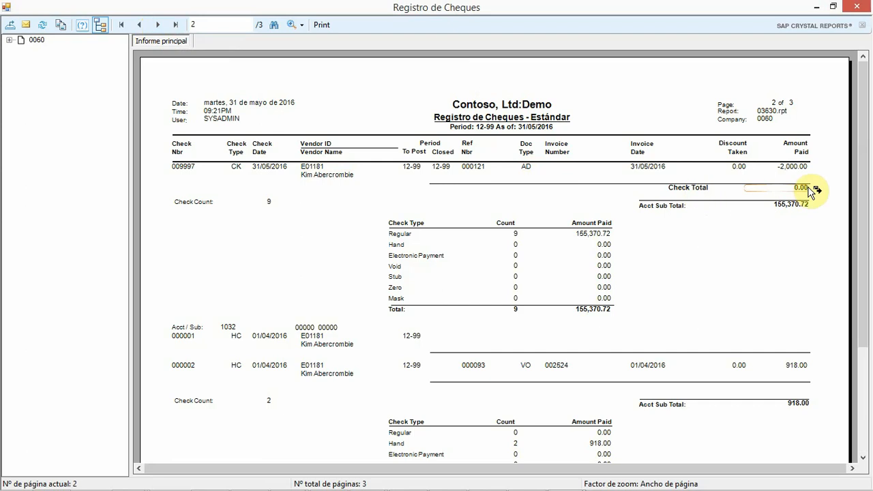
left_click(857, 9)
left_click(611, 111)
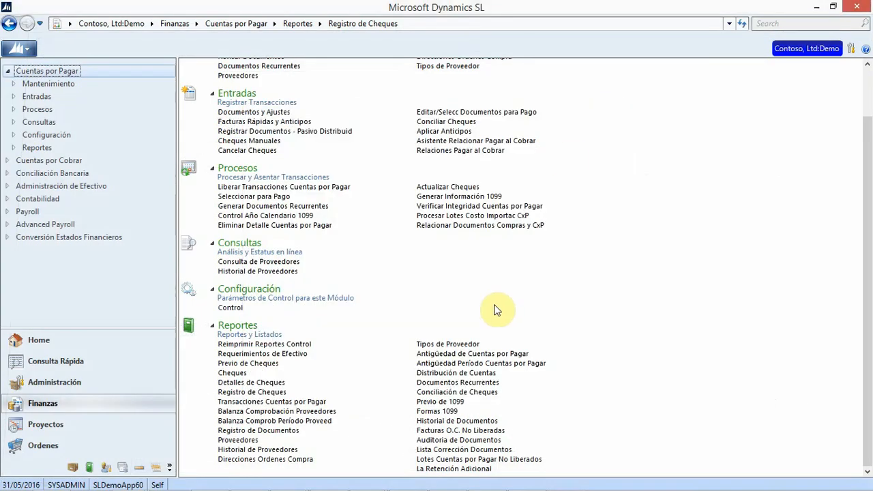
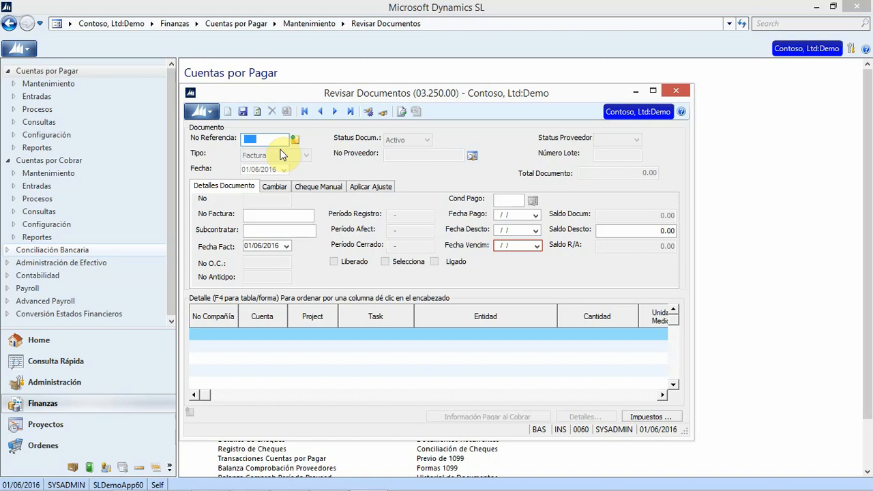
Load document 000120 in Revisar Documentos and examine its available Status Docum. options without changing the status
key("F3")
key("Down")
key("Return")
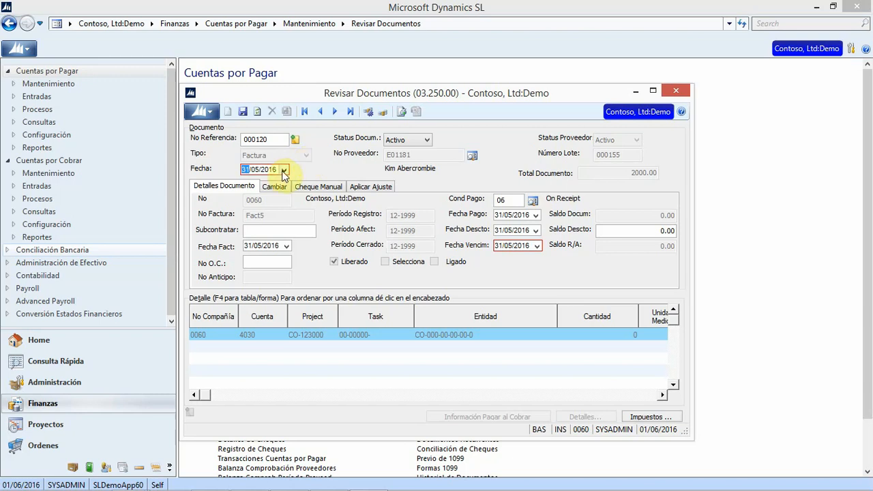
left_click(427, 141)
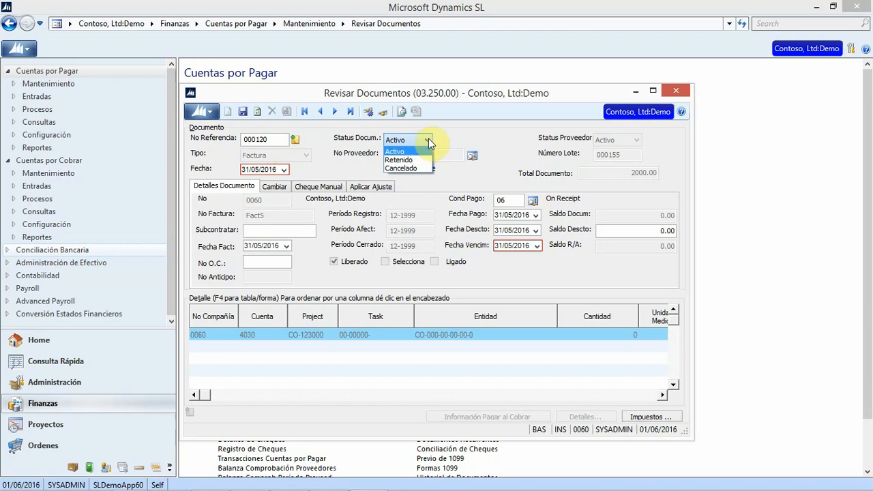
left_click(454, 173)
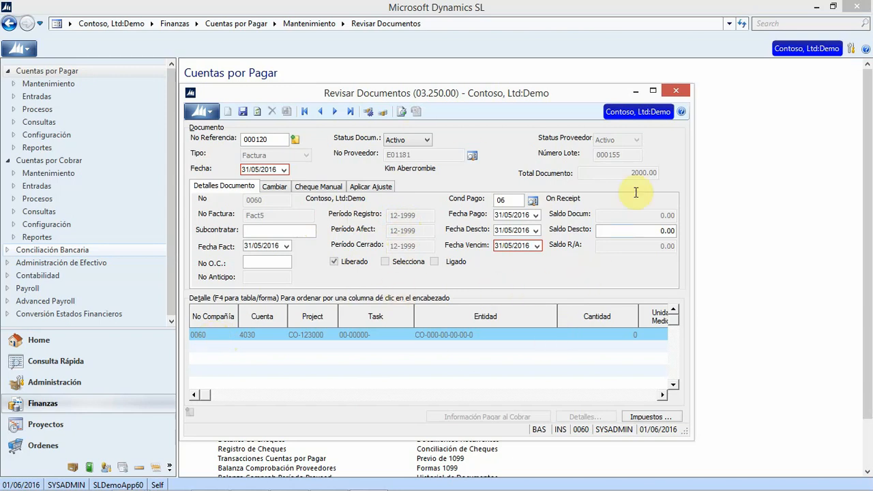
Examine the Impuestos details of document 000120, and close Revisar Documentos
left_click(645, 417)
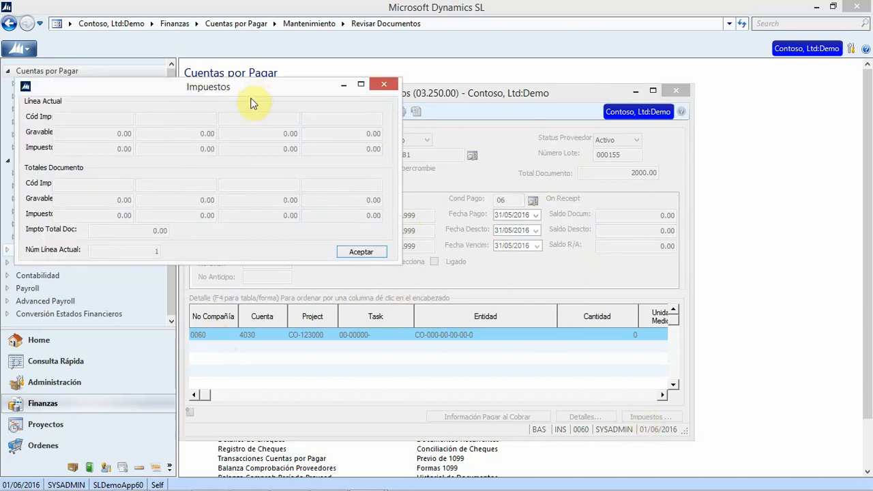
left_click(361, 253)
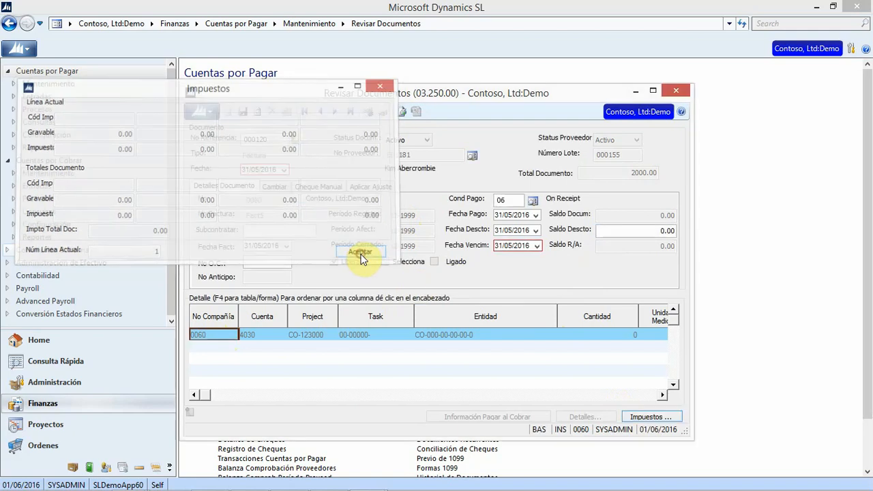
left_click(676, 93)
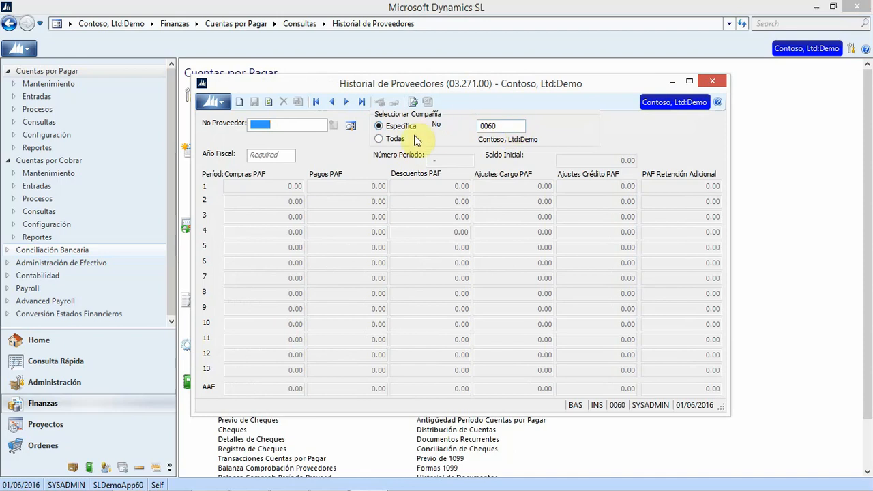
Look up the first supplier's history for company 0060 in Historial de Proveedores
left_click(505, 127)
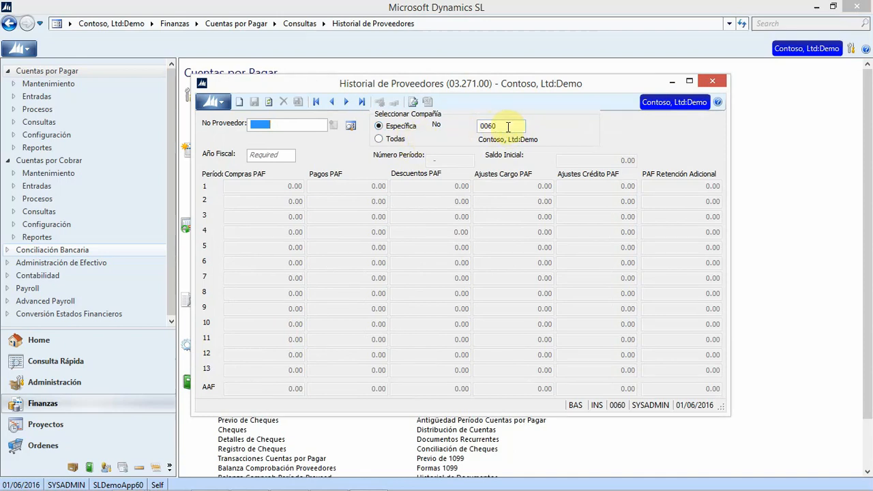
left_click(292, 124)
left_click(292, 125)
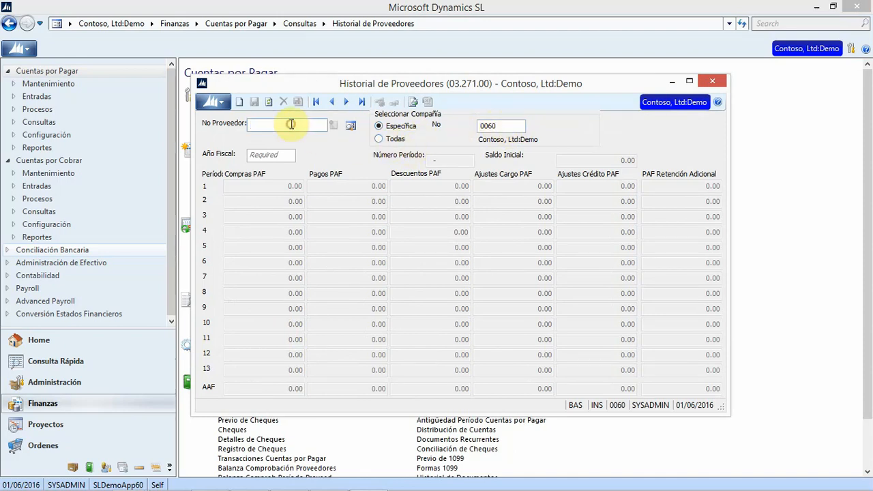
key("F3")
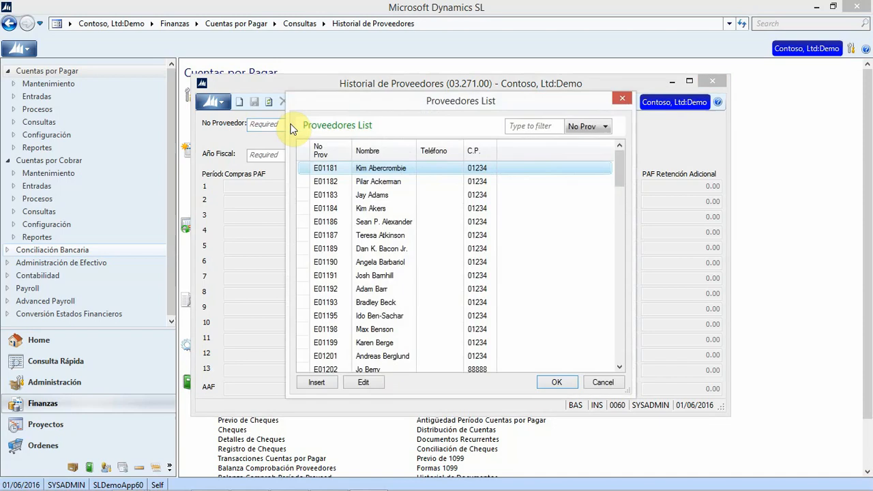
key("Return")
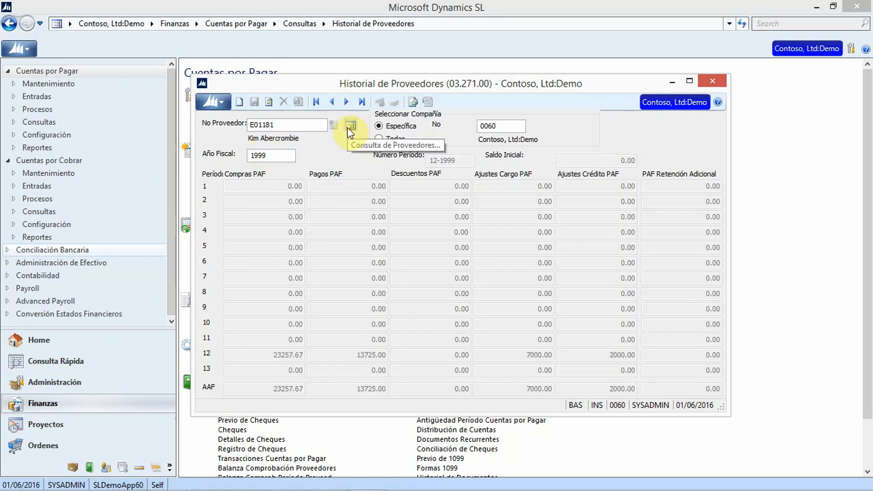
Open Consulta de Proveedores for the selected supplier and list its purchase orders with status Todos
left_click(352, 128)
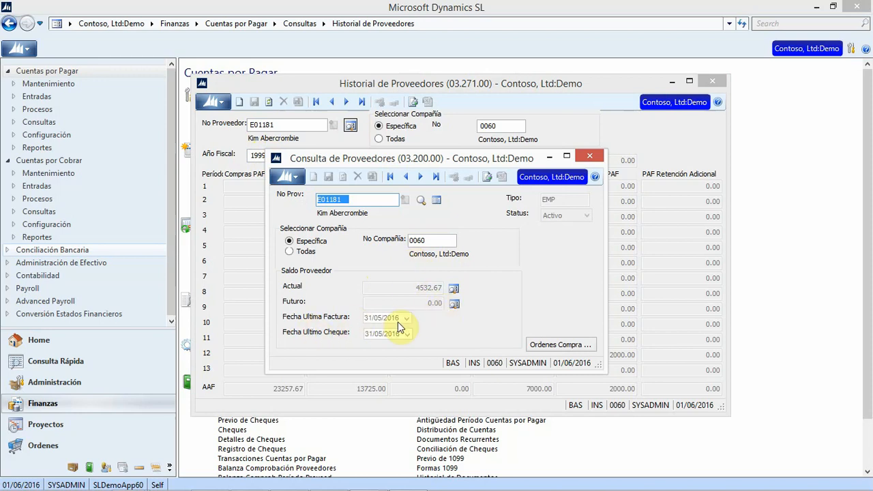
left_click(537, 347)
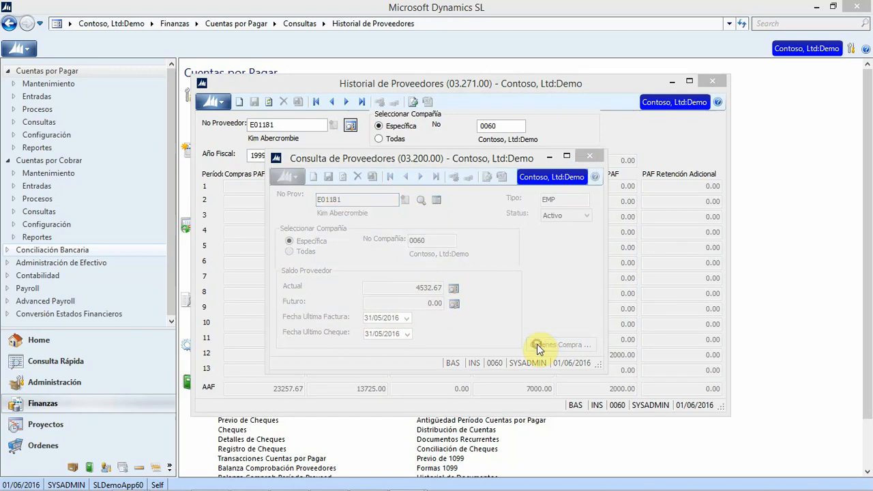
left_click(530, 165)
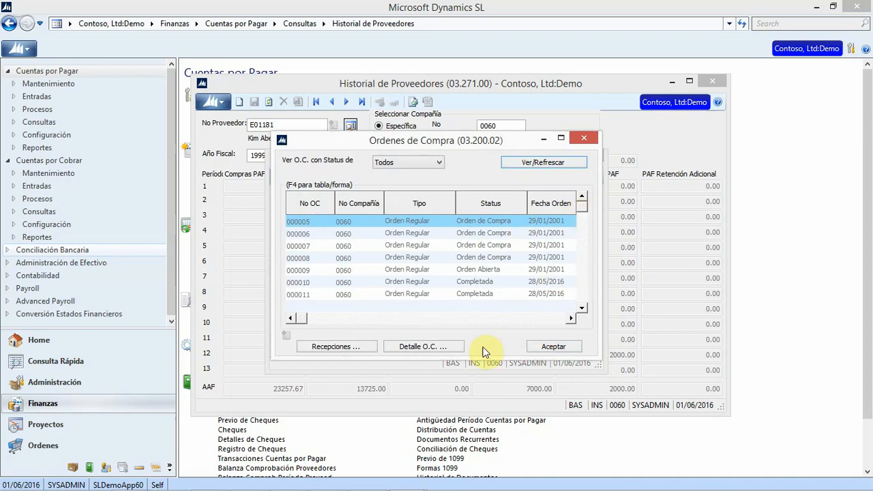
Check the order detail and Recepciones of the first listed purchase order, and close the supplier inquiry and history windows
left_click(345, 221)
left_click(416, 348)
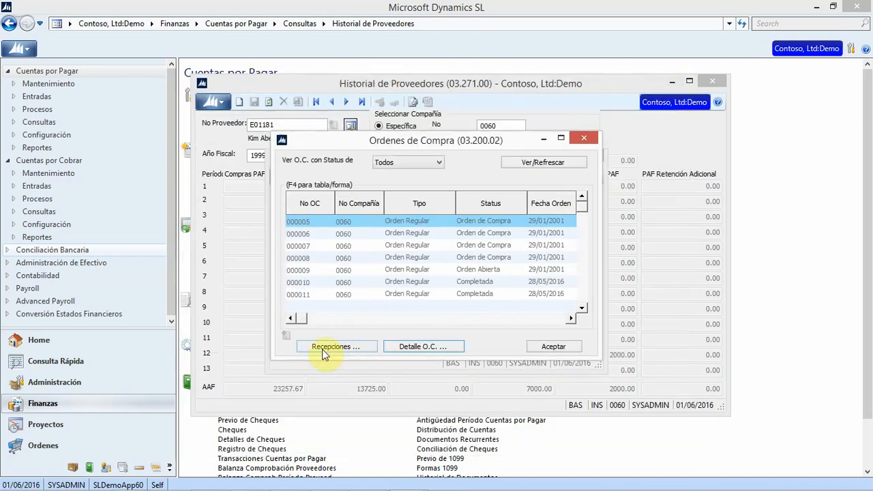
left_click(323, 348)
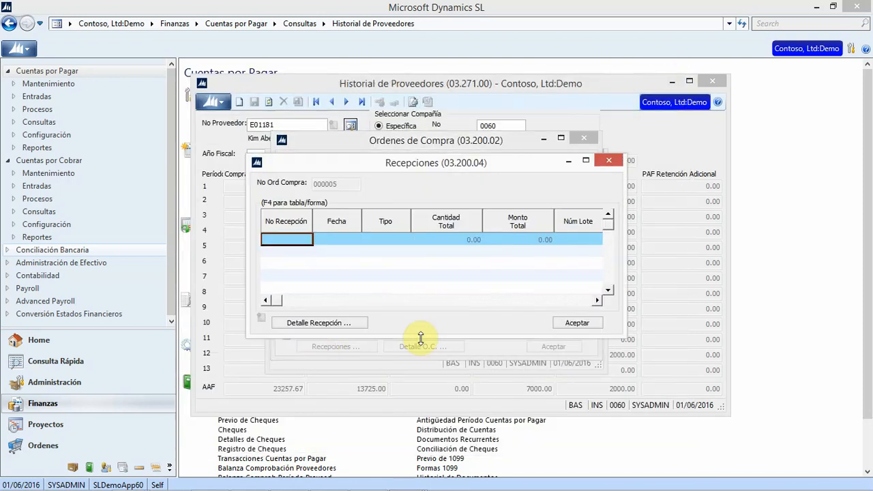
left_click(608, 161)
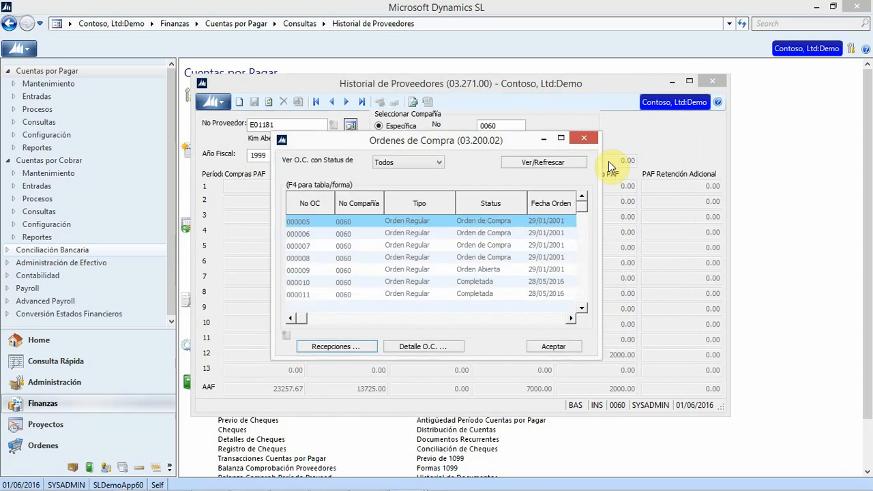
left_click(550, 347)
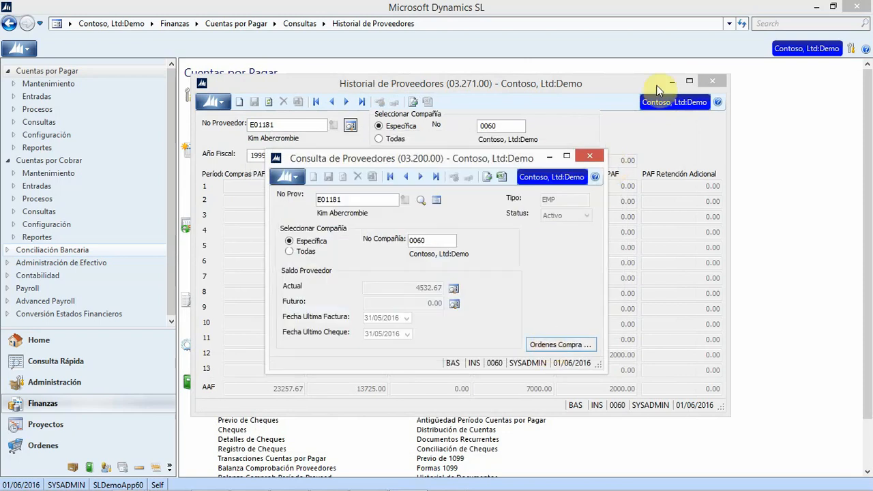
left_click(589, 158)
key("Escape")
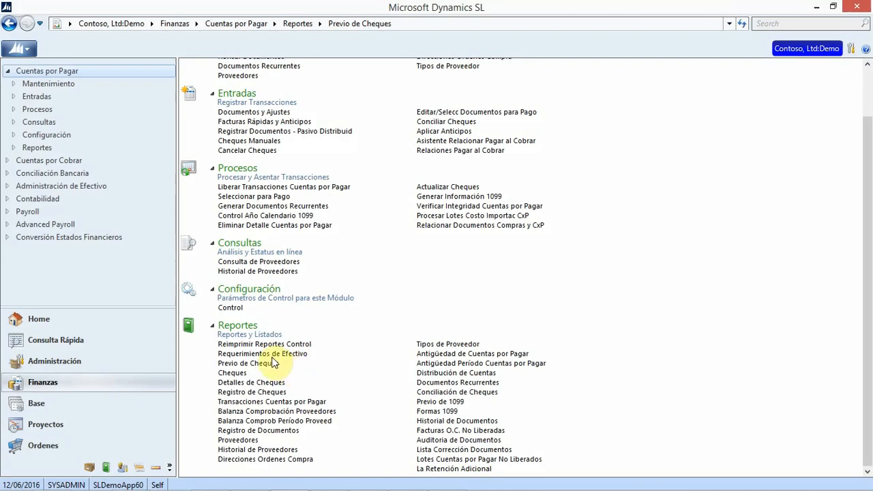
Preview the Estándar Requerimientos de Efectivo report dated 12/06/2016 and examine its first document entry
left_click(273, 355)
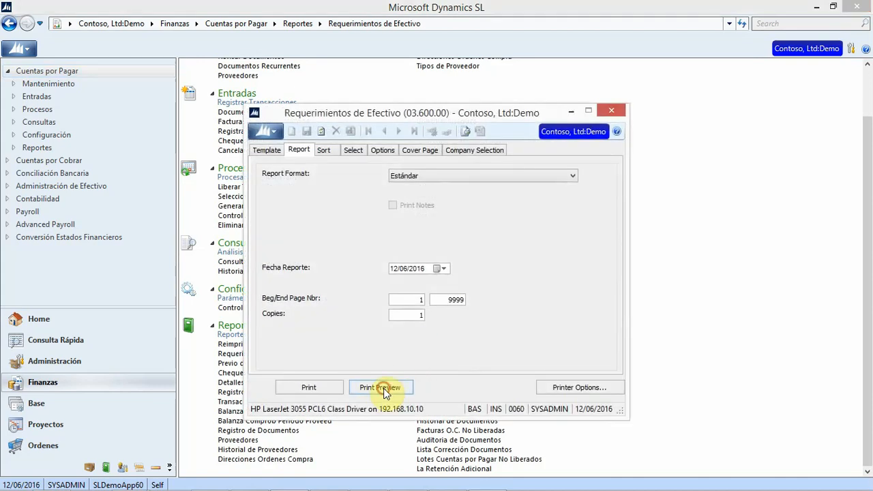
left_click(384, 390)
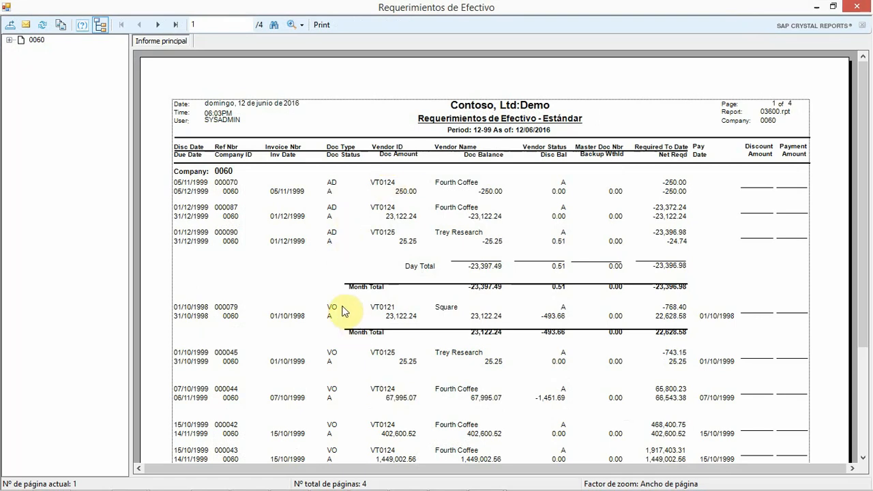
left_click(188, 184)
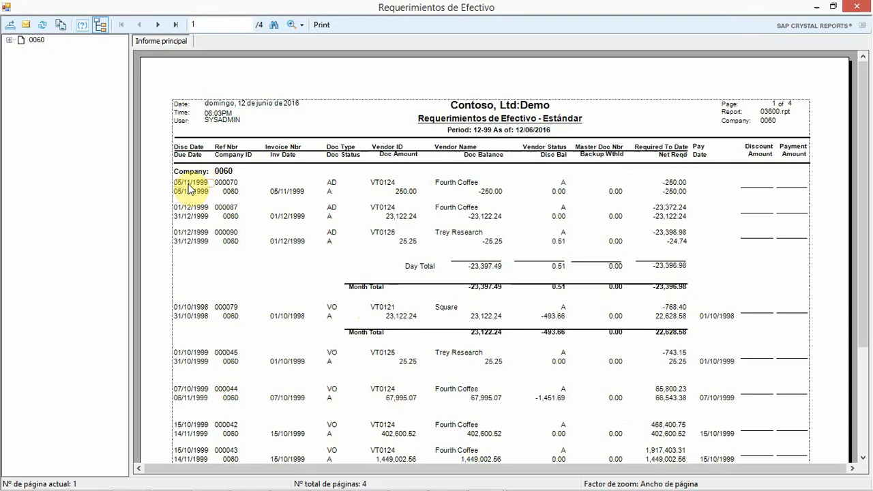
Review the first document entry of the Requerimientos de Efectivo report and close its preview and report window
left_click(229, 183)
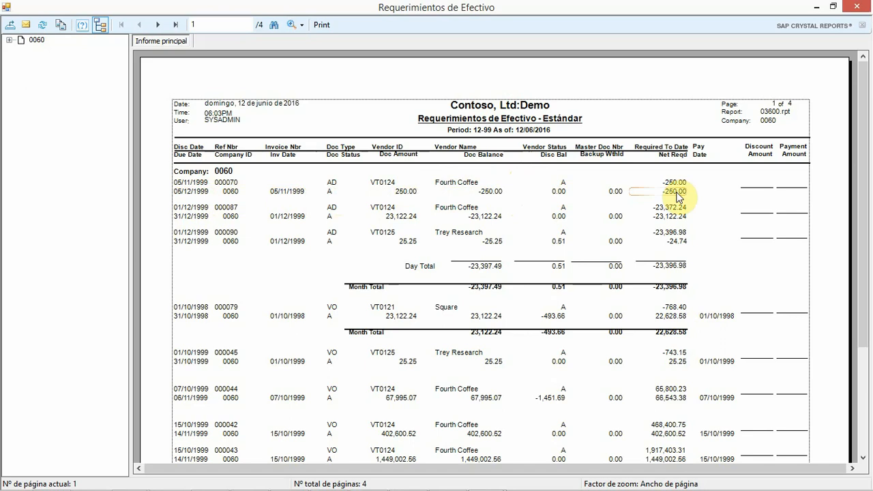
key("alt+F4")
left_click(611, 109)
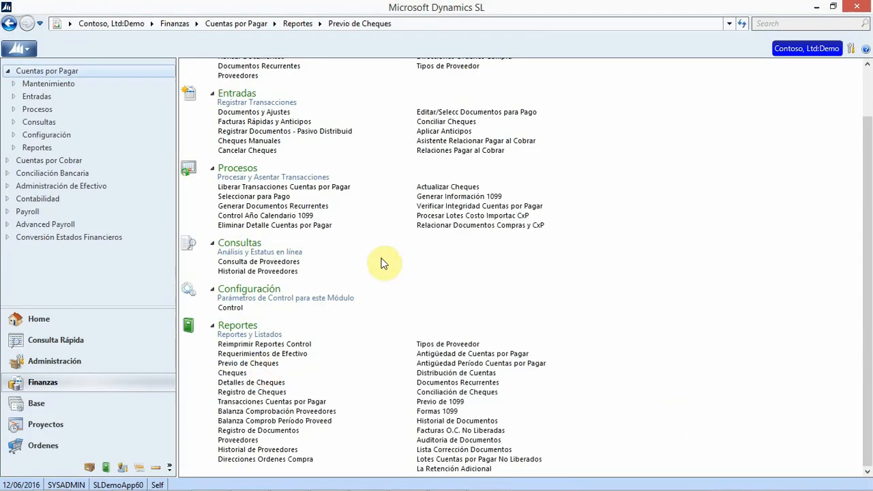
Preview the Previo de Cheques report dated 12/06/2016, review the amounts to pay, and close the report
left_click(367, 387)
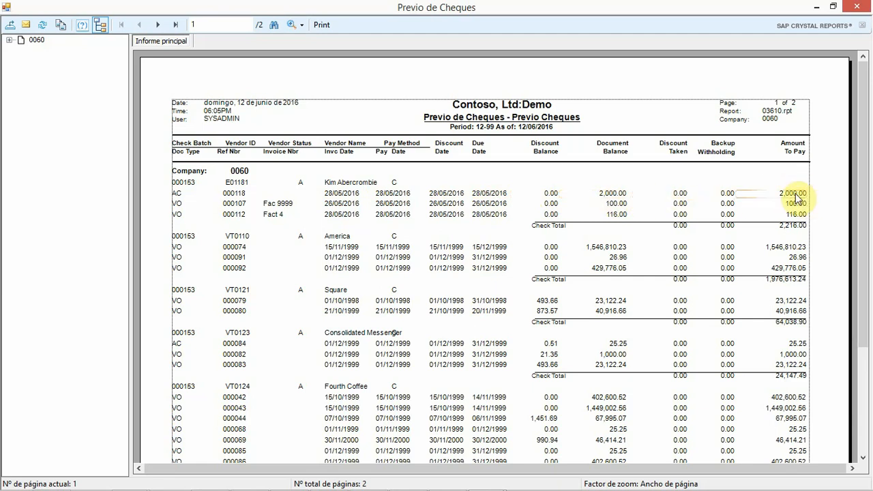
left_click(857, 7)
left_click(611, 110)
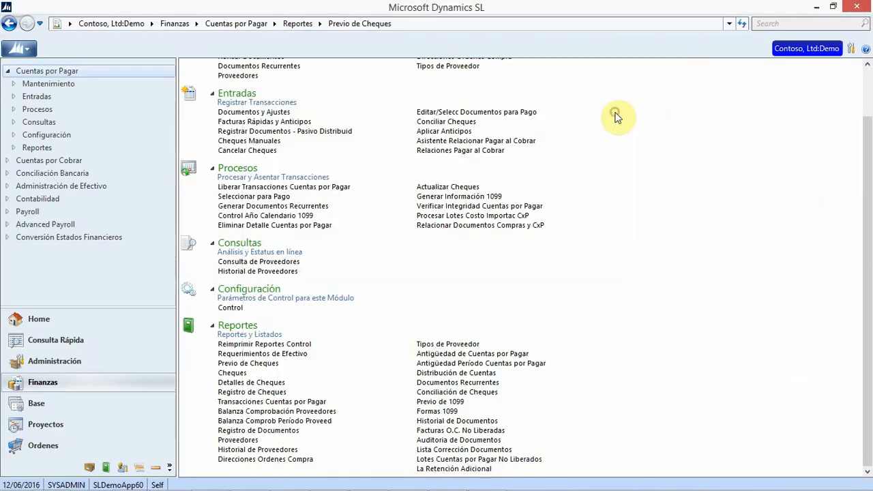
Preview the Estándar Registro de Cheques report for period 12-1999, examine the first check's number, type, date, vendor and periods, and close it
left_click(272, 394)
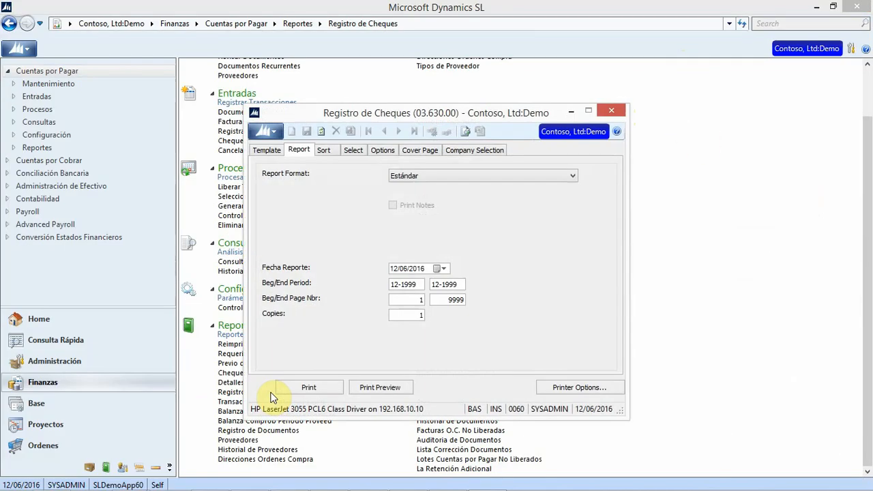
left_click(389, 388)
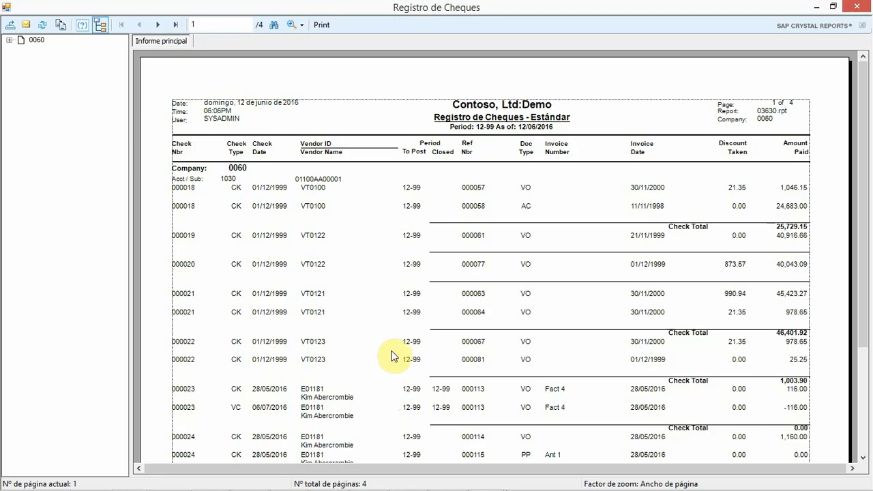
left_click(185, 191)
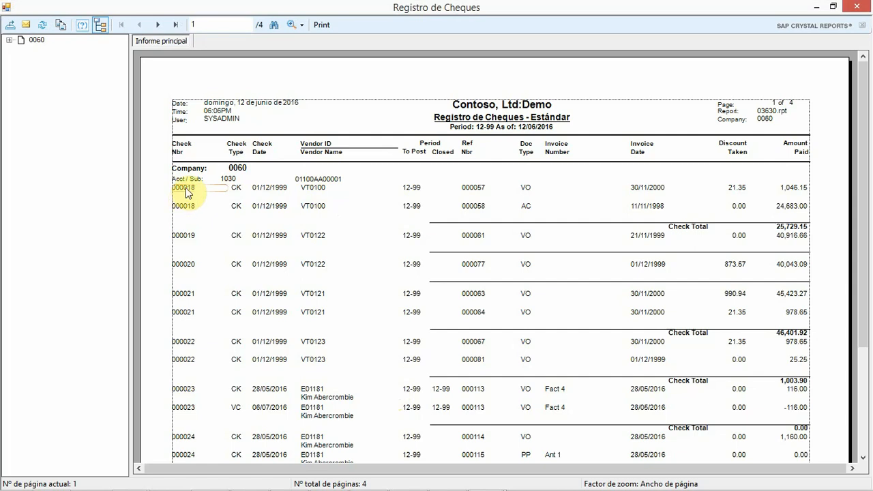
left_click(244, 189)
left_click(277, 192)
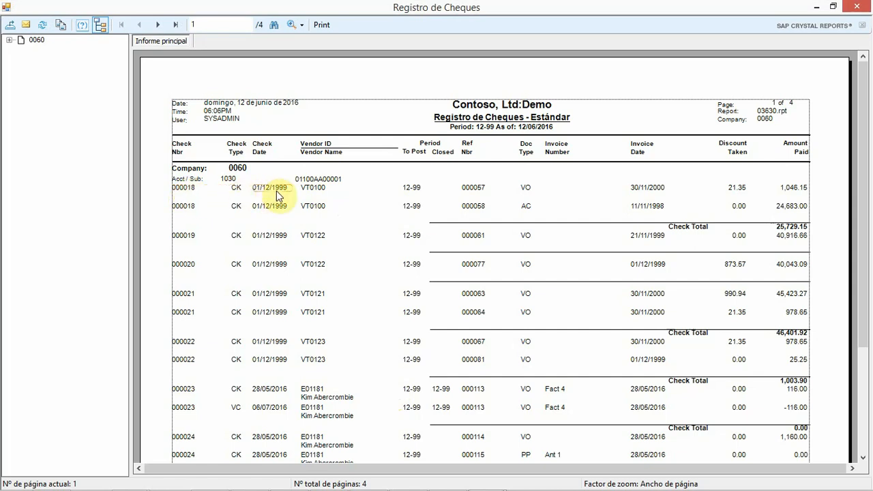
left_click(318, 193)
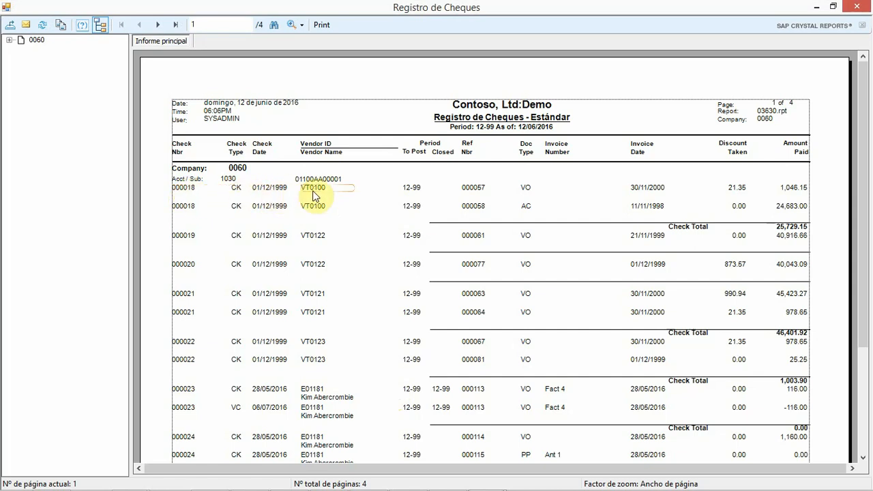
left_click(312, 203)
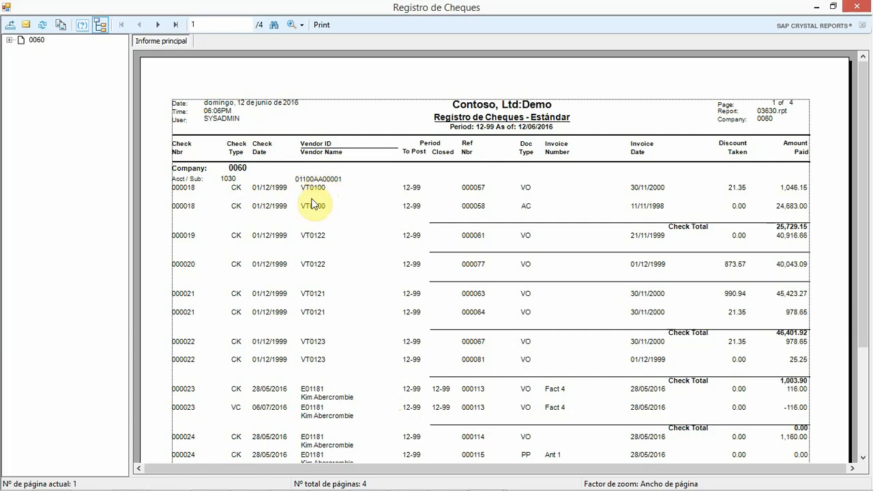
left_click(416, 191)
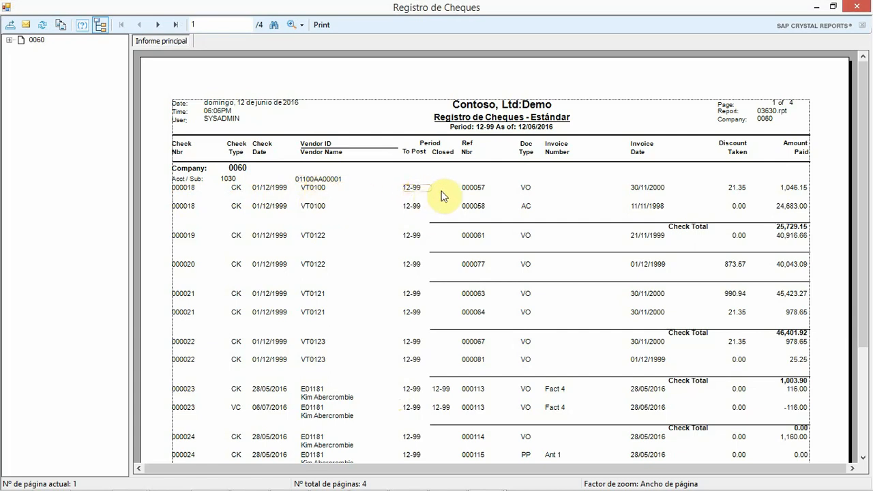
left_click(444, 196)
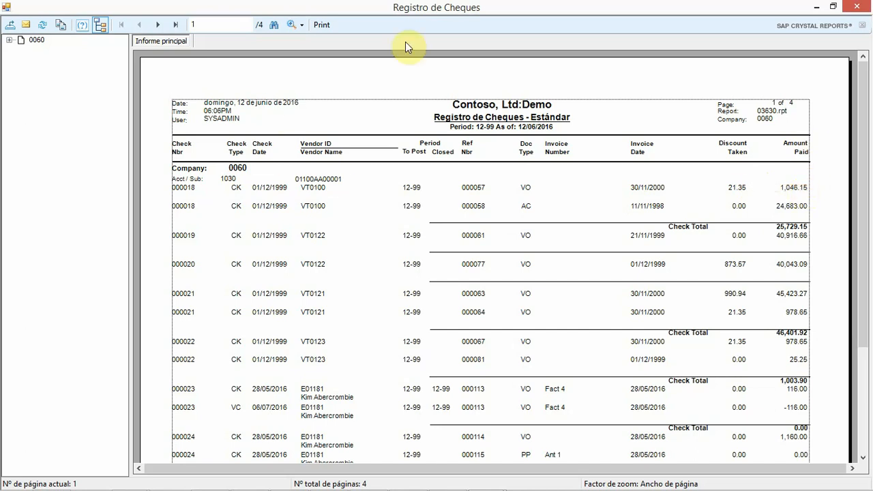
left_click(853, 7)
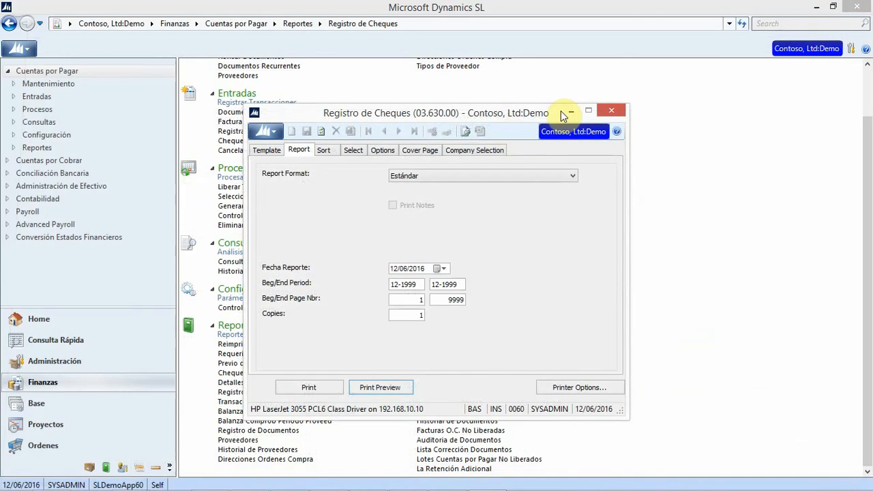
left_click(612, 111)
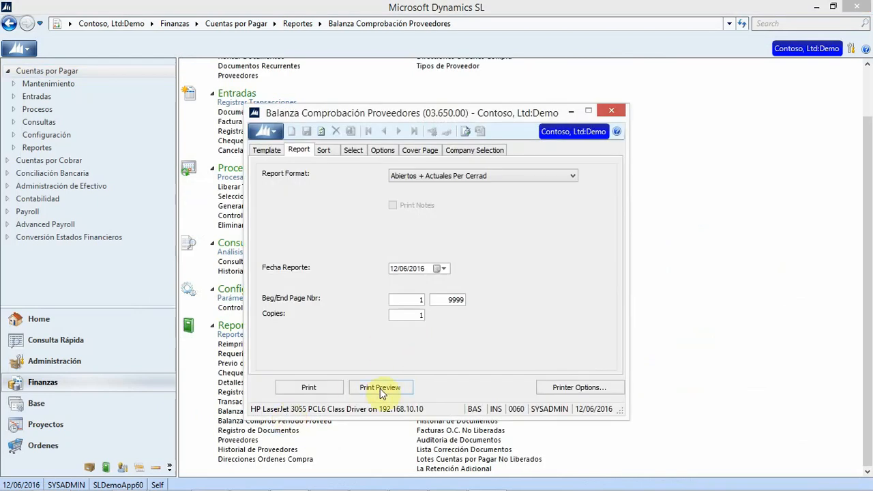
Preview Balanza Comprobación Proveedores in Abiertos + Actuales Per Cerrad format, review documents and vendor totals through page 3, and close it
left_click(380, 390)
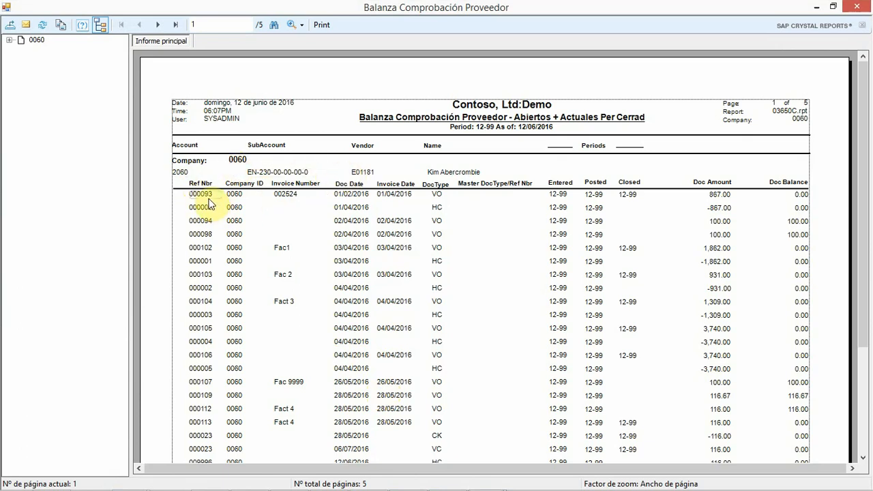
left_click(292, 197)
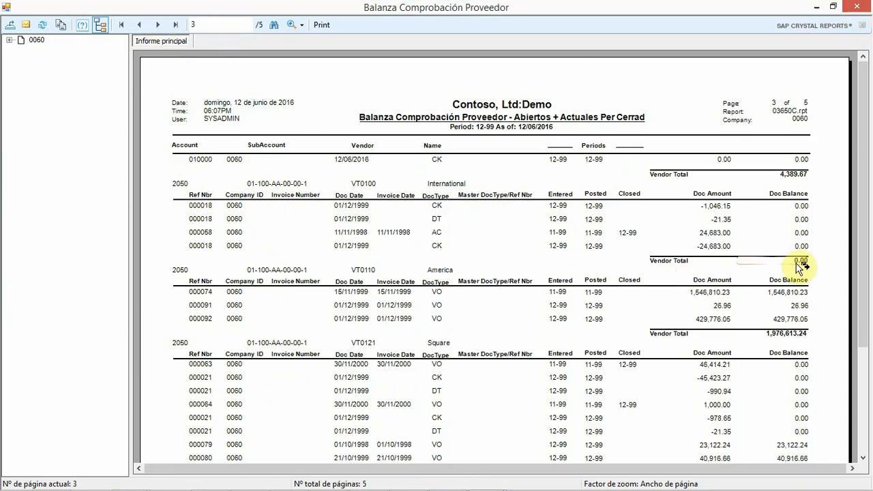
left_click(858, 7)
left_click(611, 111)
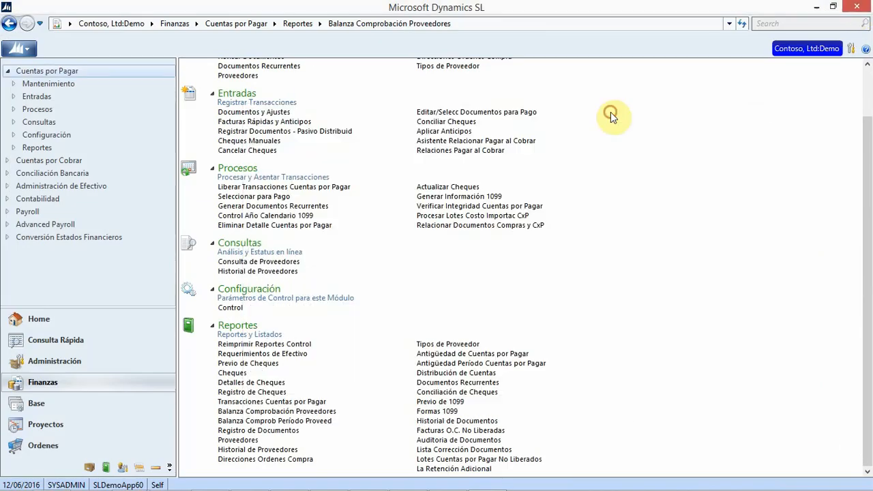
Preview the Proveedores summary report, examine the first supplier's terms, last check and voucher dates, year-to-date amounts and balances, and close it
left_click(247, 440)
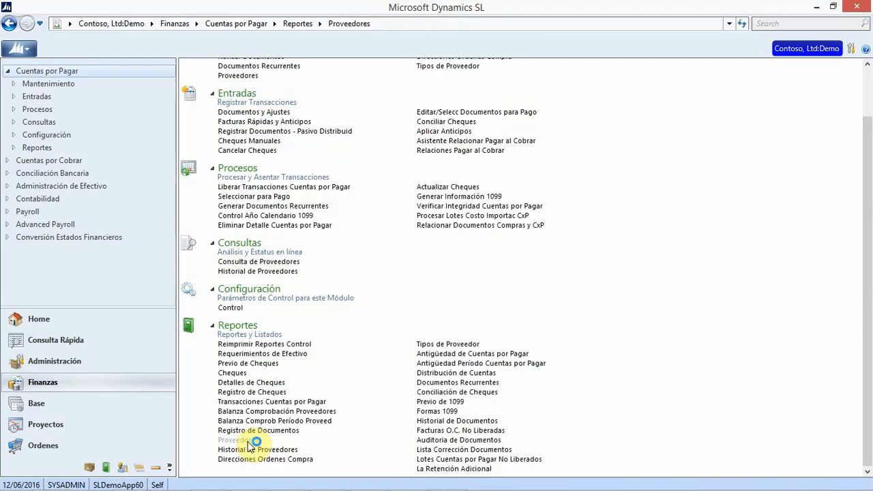
left_click(381, 388)
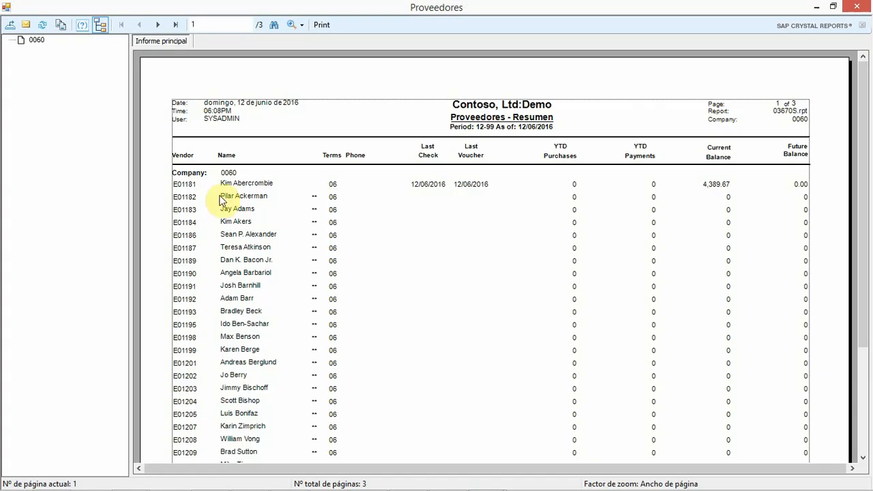
left_click(241, 185)
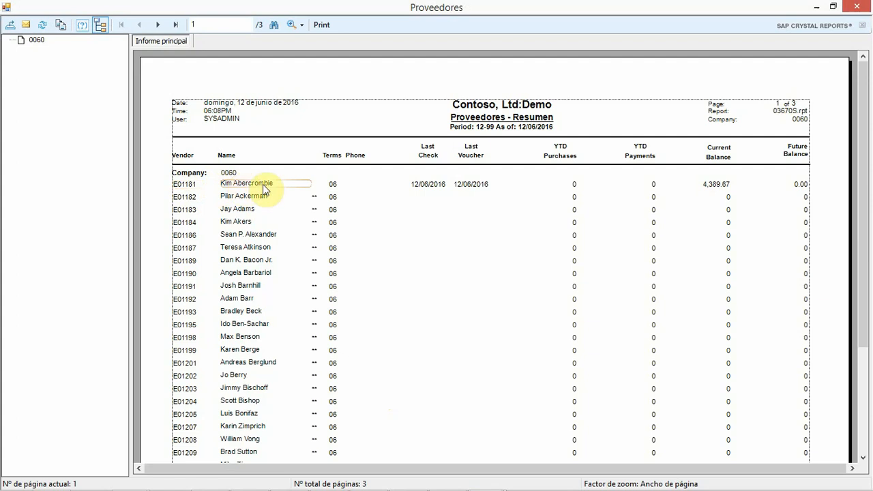
left_click(332, 185)
left_click(437, 185)
left_click(477, 186)
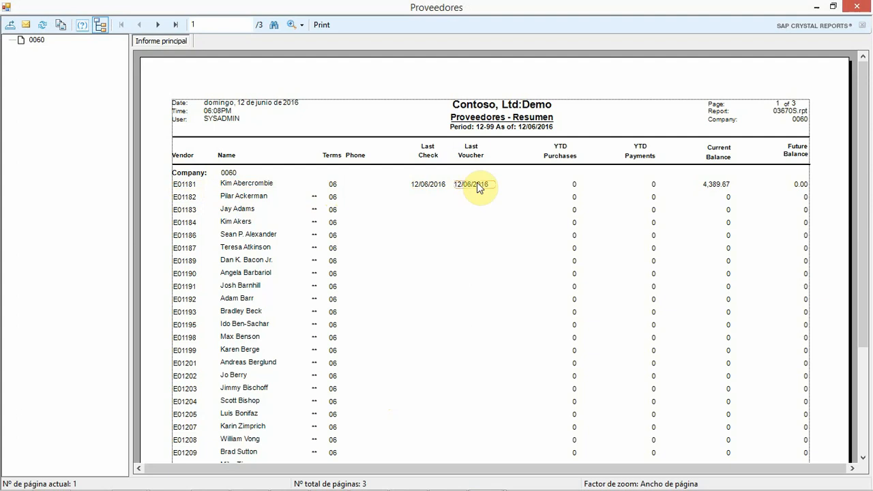
left_click(573, 188)
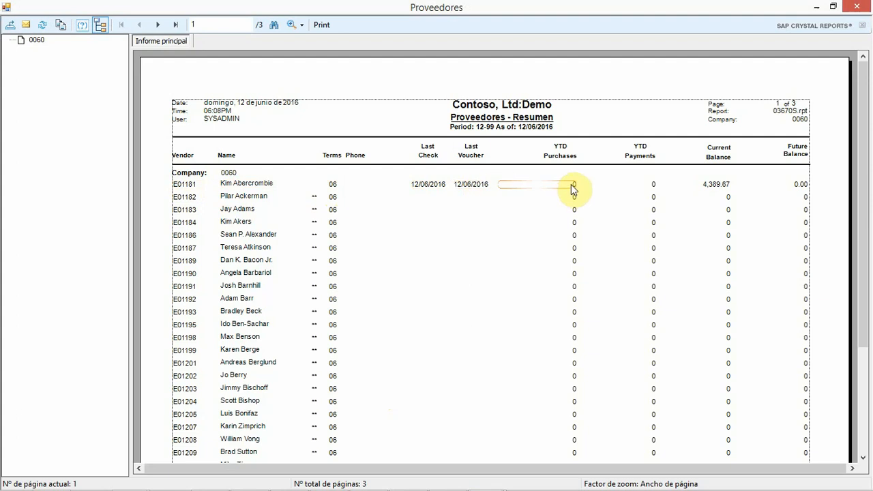
left_click(645, 188)
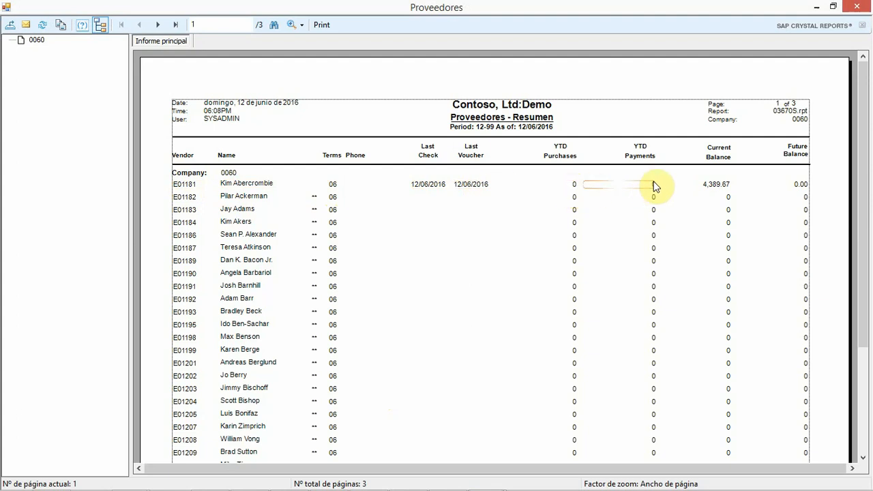
left_click(718, 187)
left_click(802, 184)
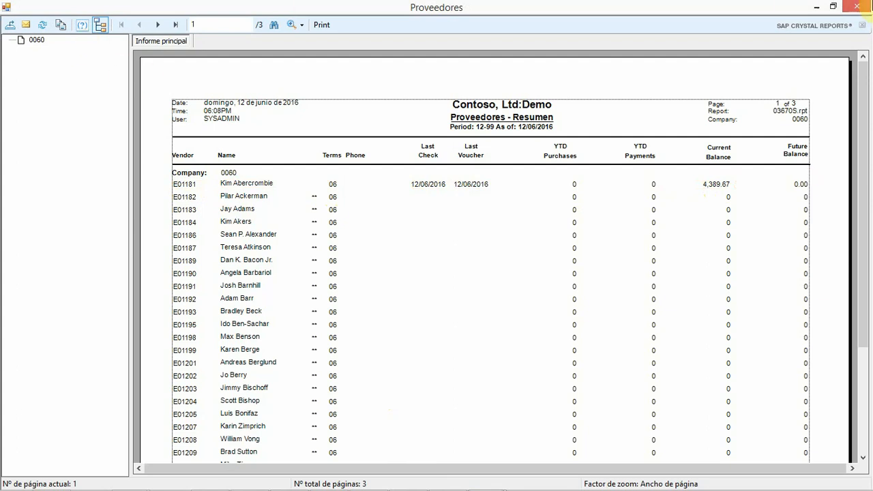
left_click(855, 7)
left_click(609, 111)
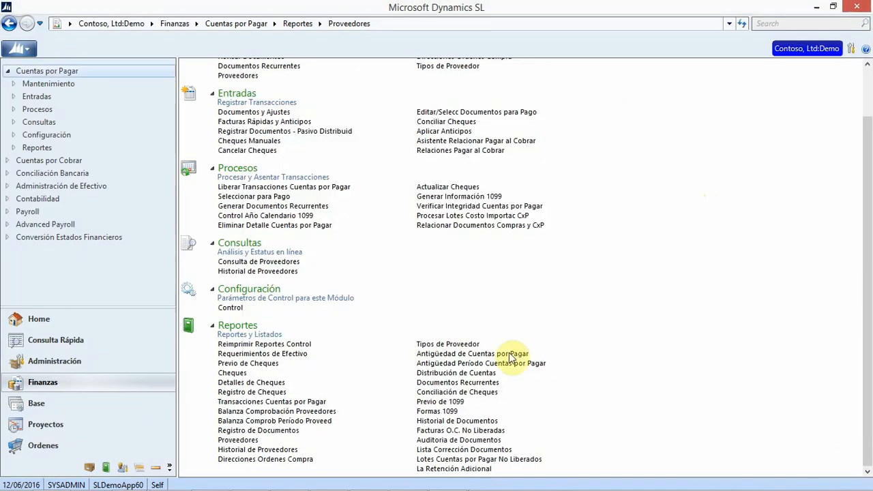
Preview Antigüedad de Cuentas por Pagar in Vencido - Resumen format as of 12/06/2016, review the aging columns and balances, and close it
left_click(488, 355)
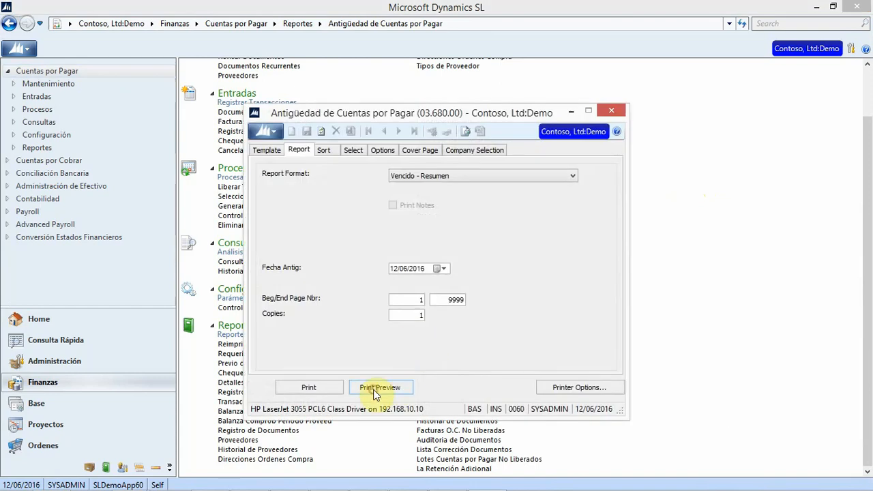
left_click(373, 387)
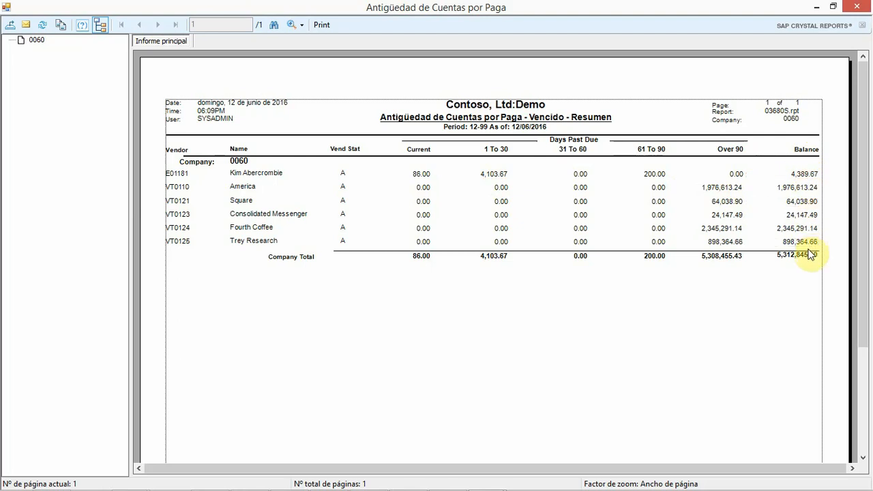
left_click(858, 15)
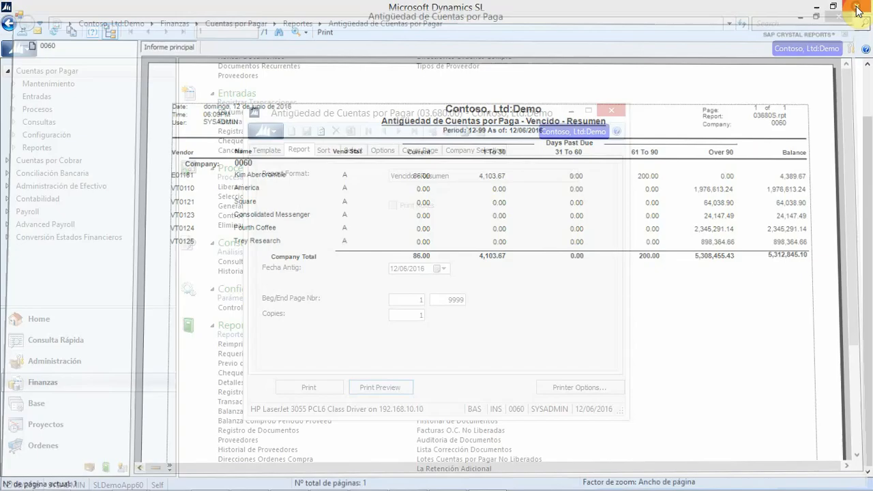
left_click(619, 111)
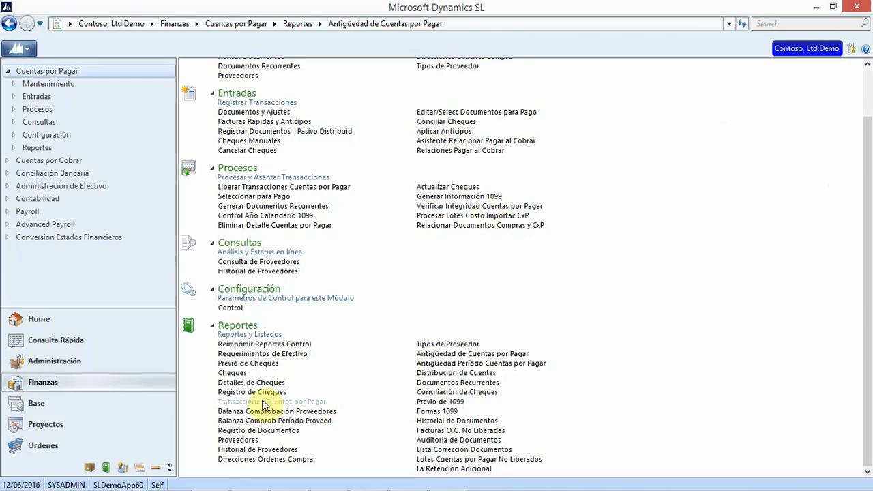
Preview the Conciliación de Cheques report for period 12-1999, review the checks' outstanding amounts, and close it
left_click(457, 393)
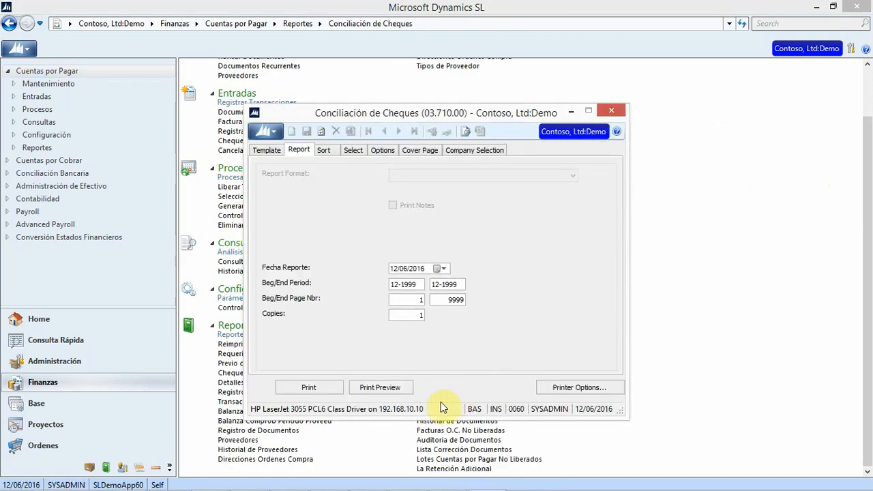
left_click(379, 387)
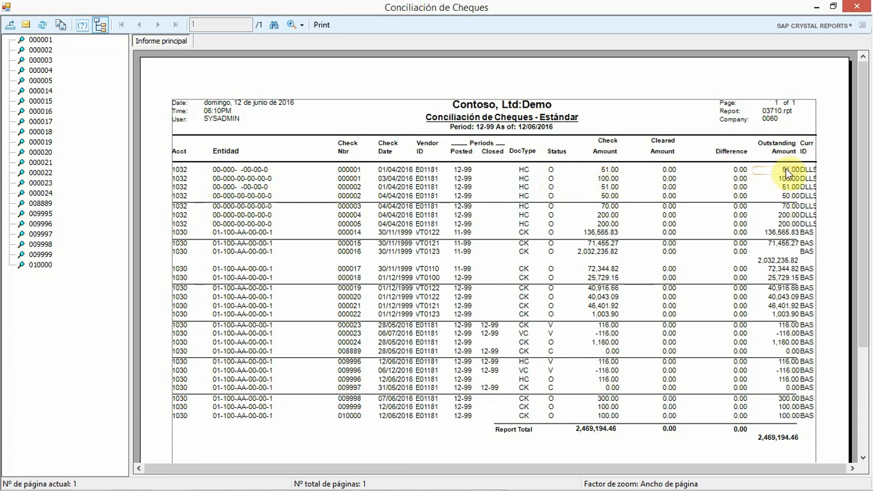
left_click(863, 7)
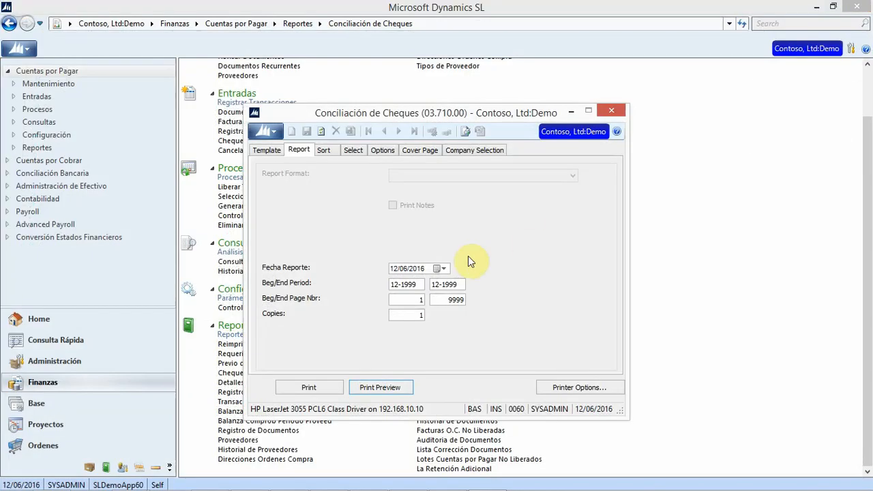
left_click(612, 110)
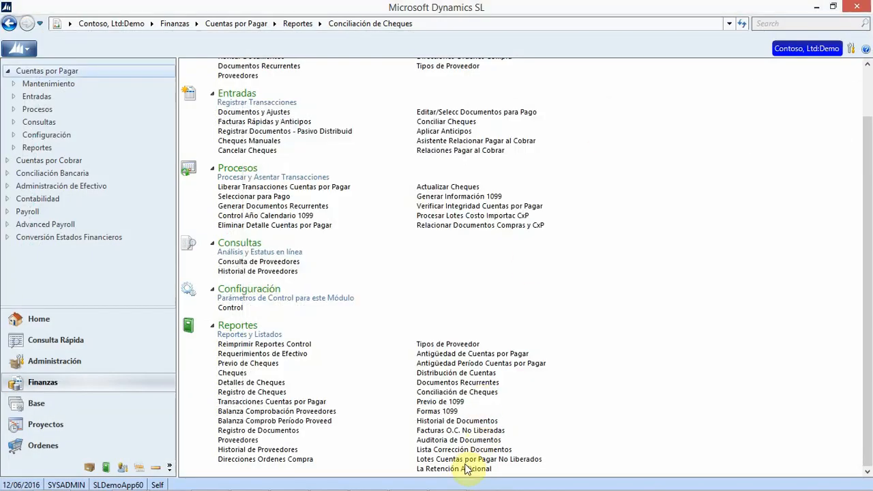
Preview the Auditoria de Documentos report in Resumen format for period 12-1999 and examine its first batch entry
left_click(459, 440)
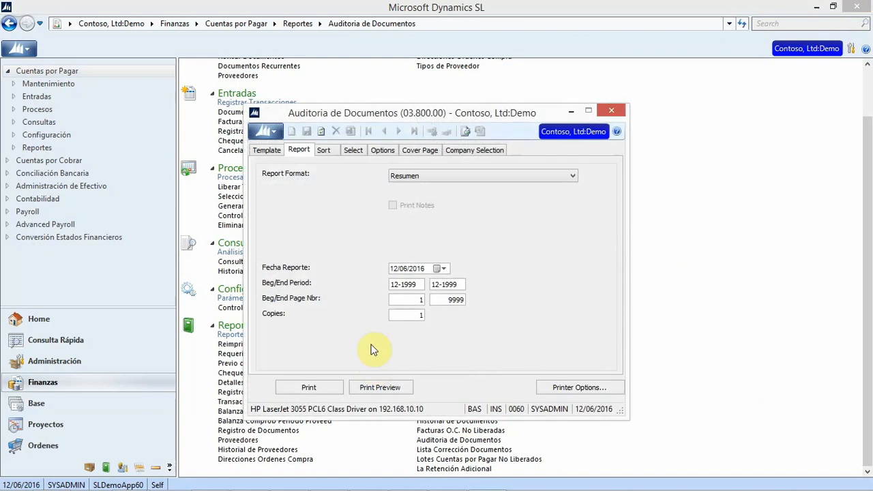
left_click(377, 387)
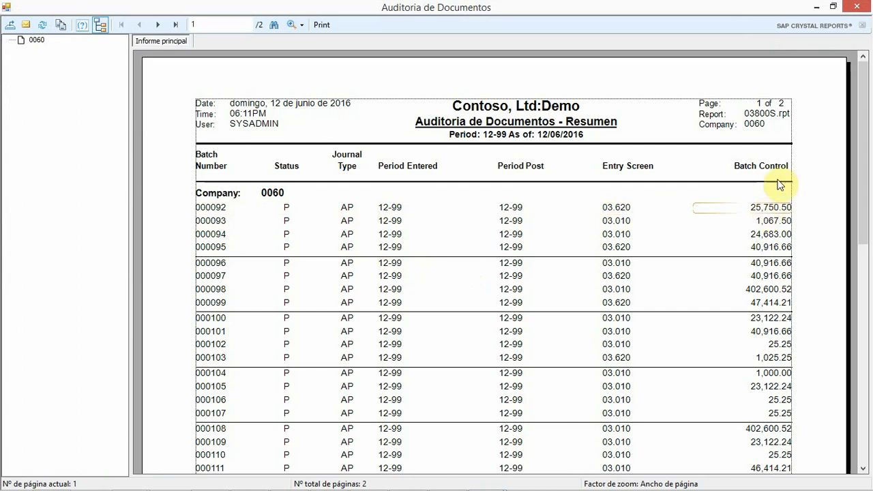
Close the Auditoria de Documentos report and start a Documentos y Ajustes batch with control total 116.00 and handling Liberar Ahora
left_click(857, 8)
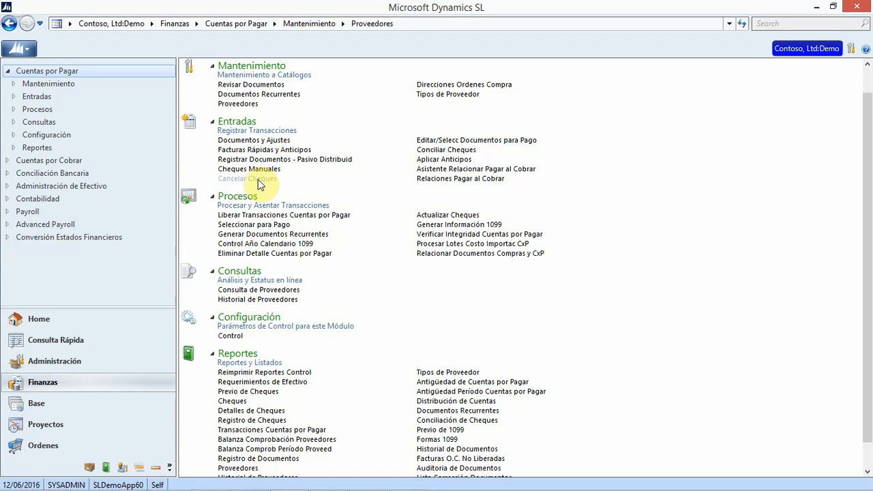
left_click(267, 141)
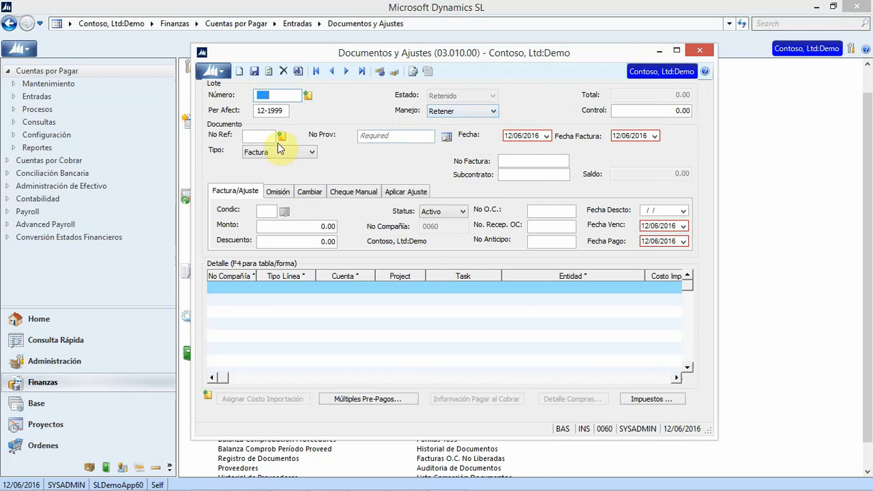
left_click(679, 113)
type("15")
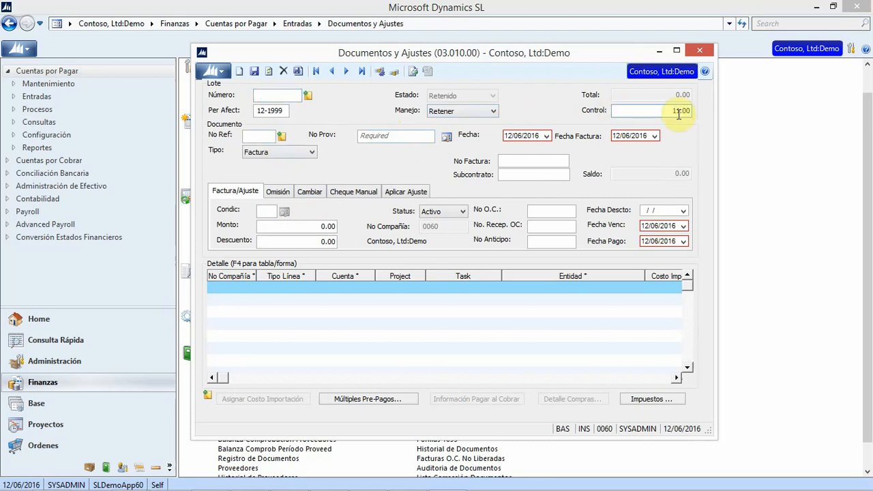
type("6")
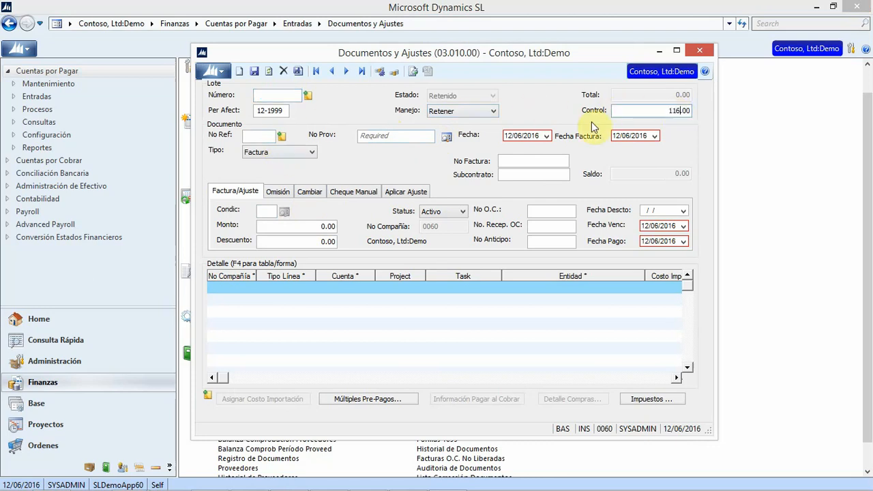
left_click(495, 115)
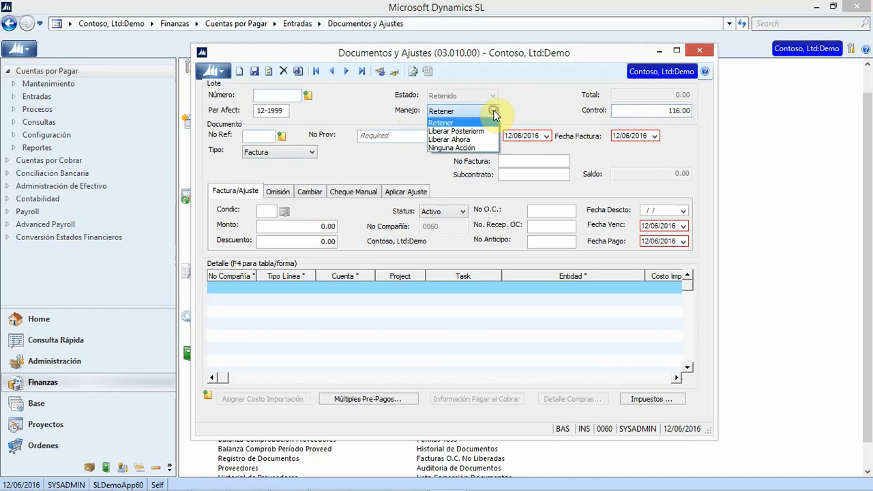
left_click(478, 137)
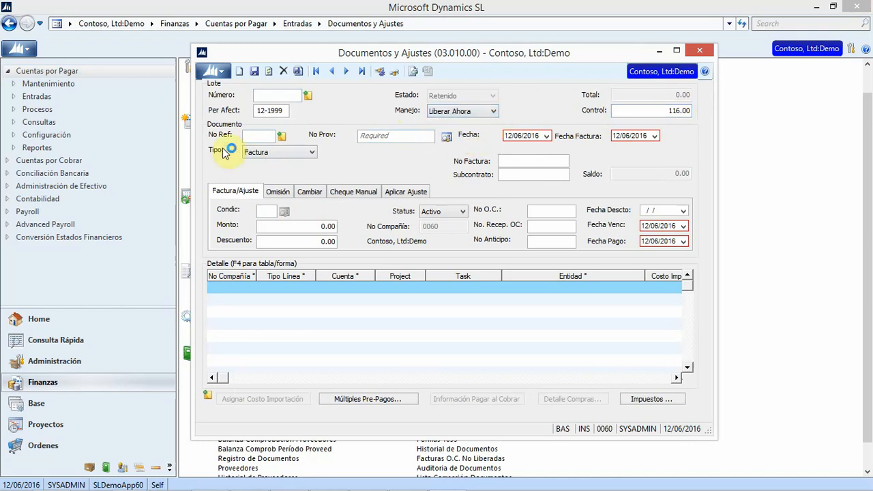
Assign the first listed supplier to the new Factura document and set its amount to 116.00
left_click(397, 137)
key("F3")
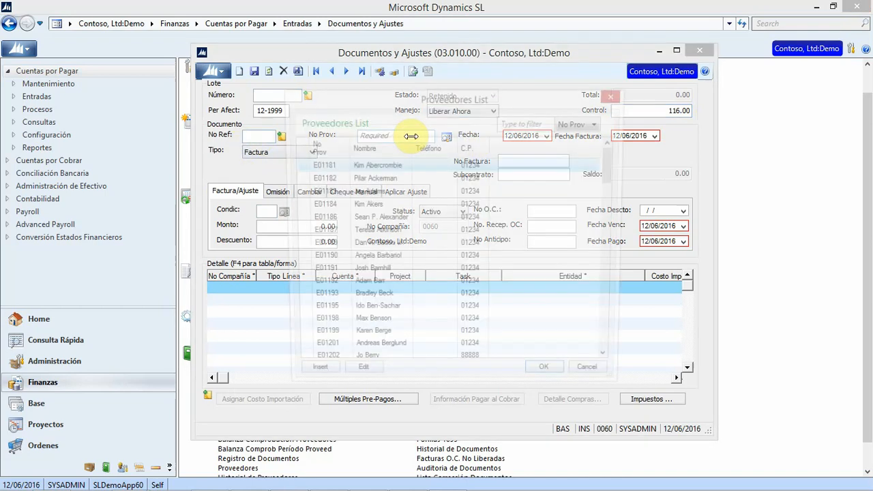
left_click(550, 380)
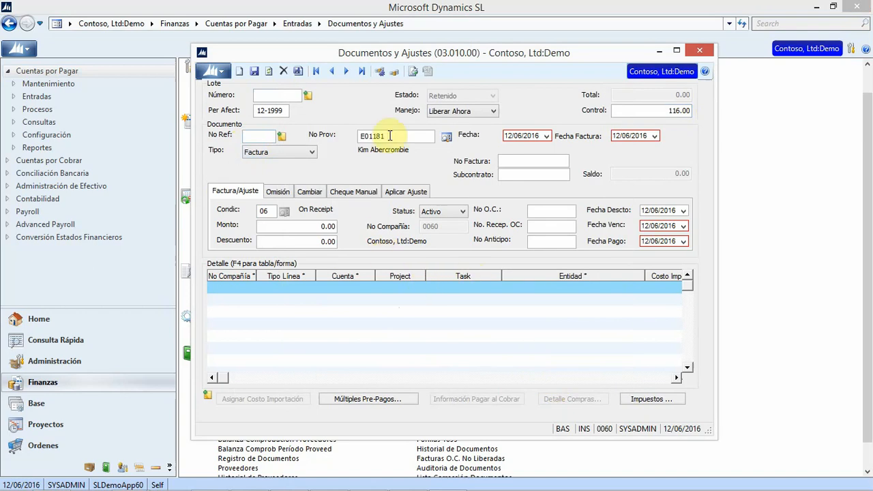
left_click(301, 226)
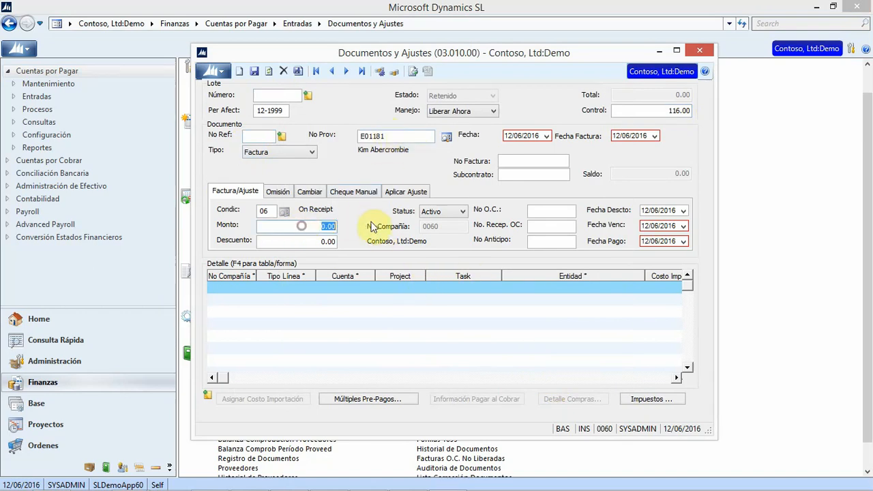
type("116")
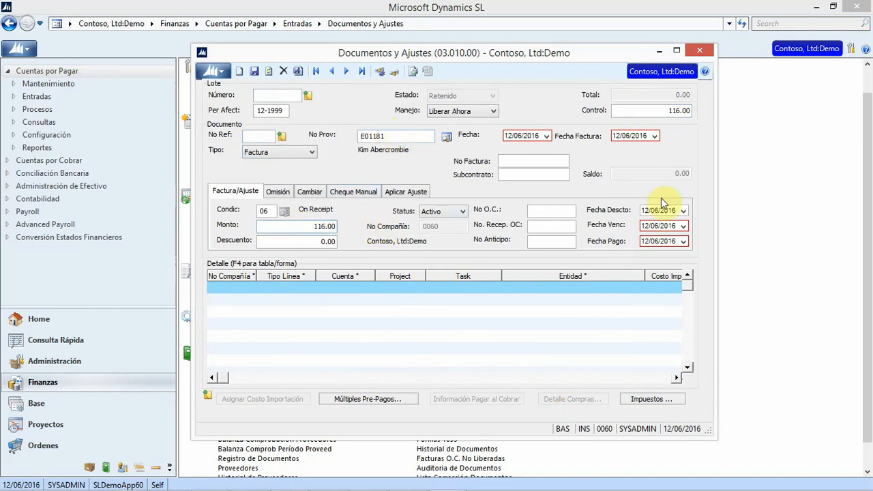
Add a detail line to the invoice with project CO-123000 and task 00-00000
left_click(242, 287)
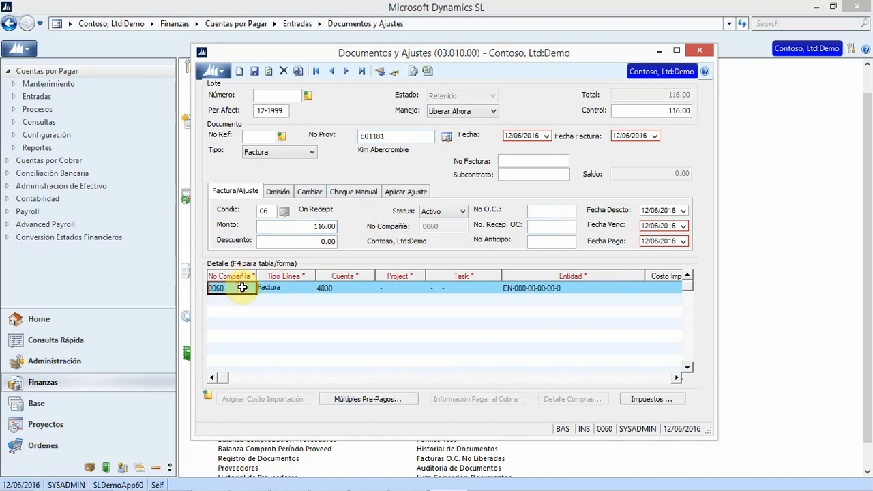
left_click(403, 288)
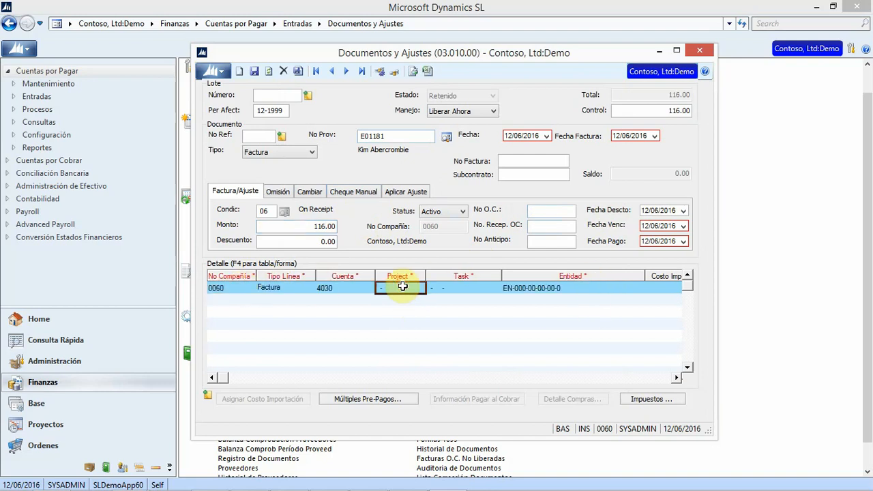
double_click(402, 288)
left_click(550, 380)
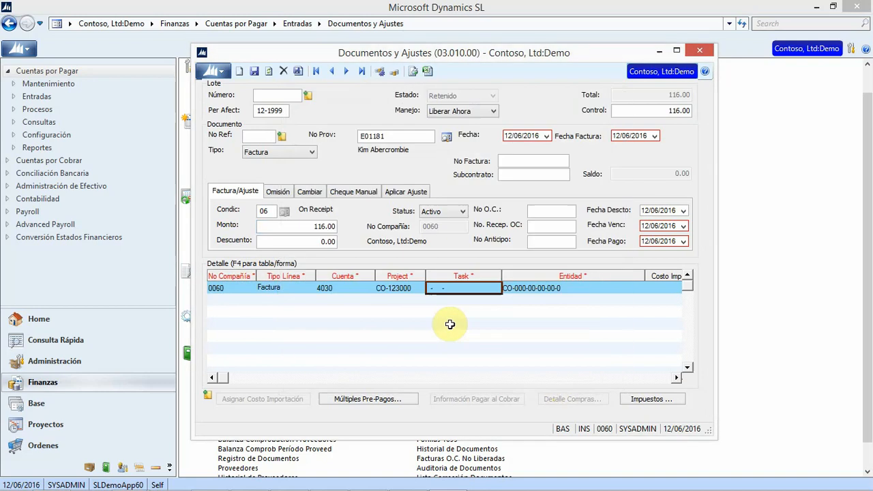
double_click(461, 288)
left_click(548, 379)
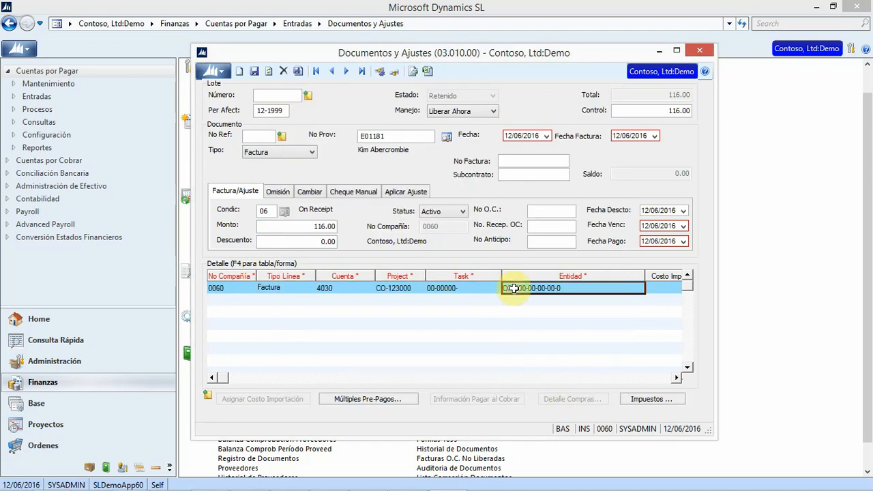
Set the invoice detail line's Monto to 116.00, leaving the quantity and unit price at zero
key("Tab")
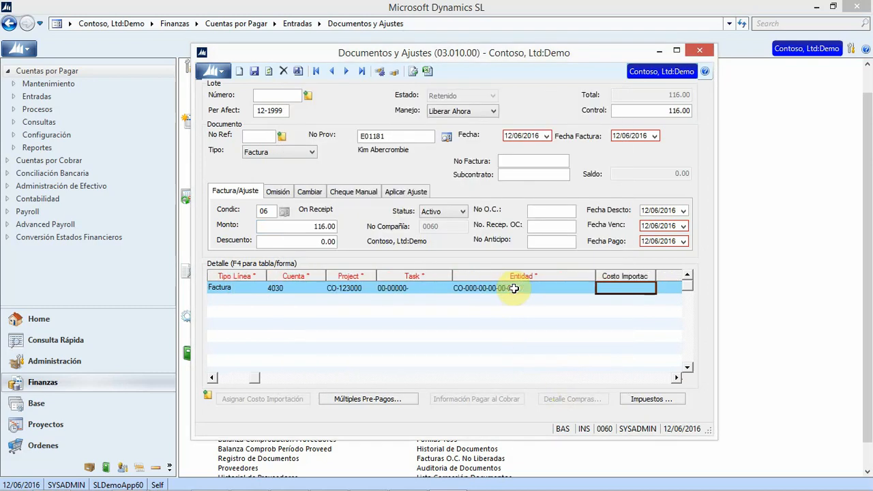
key("Tab")
key("Tab")
key("Tab")
key("Tab")
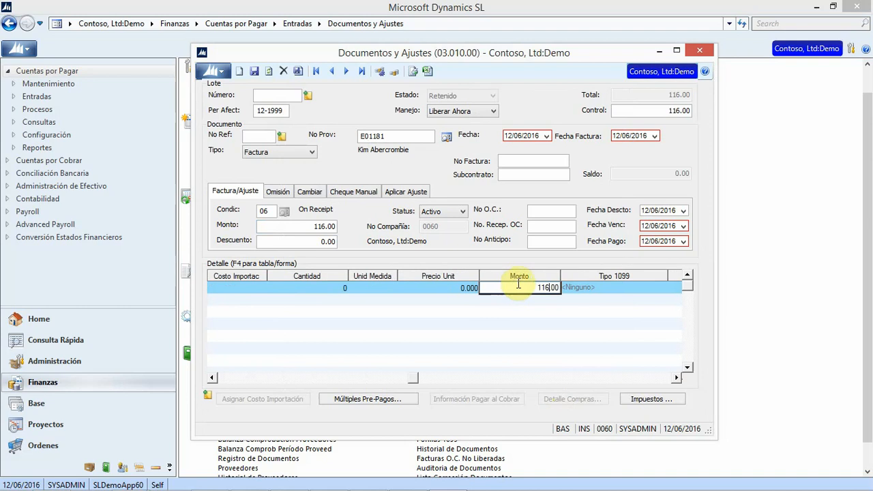
left_click(634, 289)
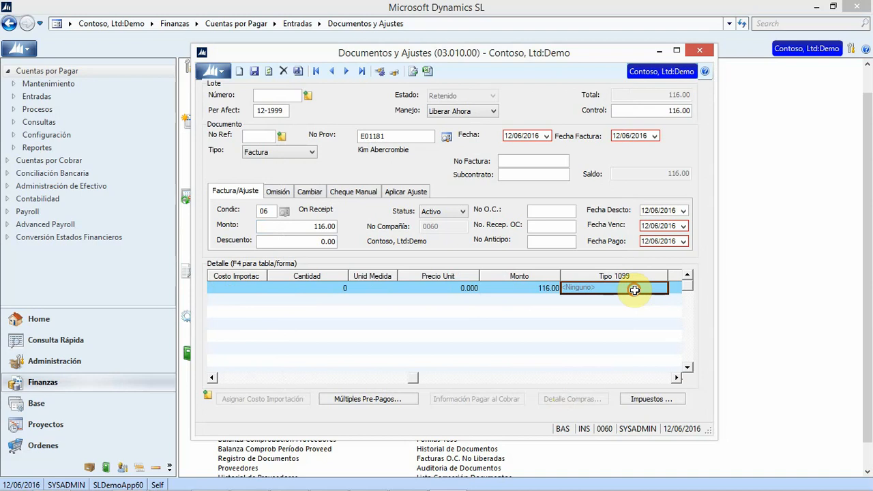
Save the 116.00 invoice and finish the entry at Batch level so that the batch is released
left_click(254, 72)
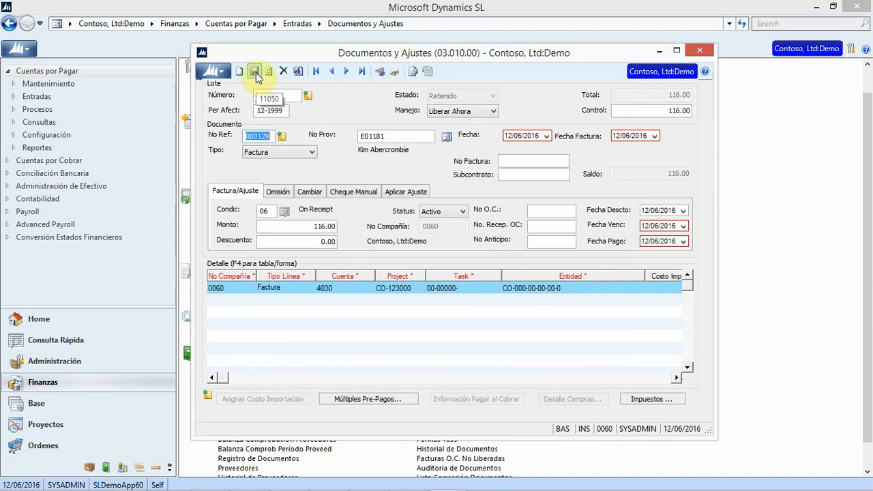
left_click(298, 71)
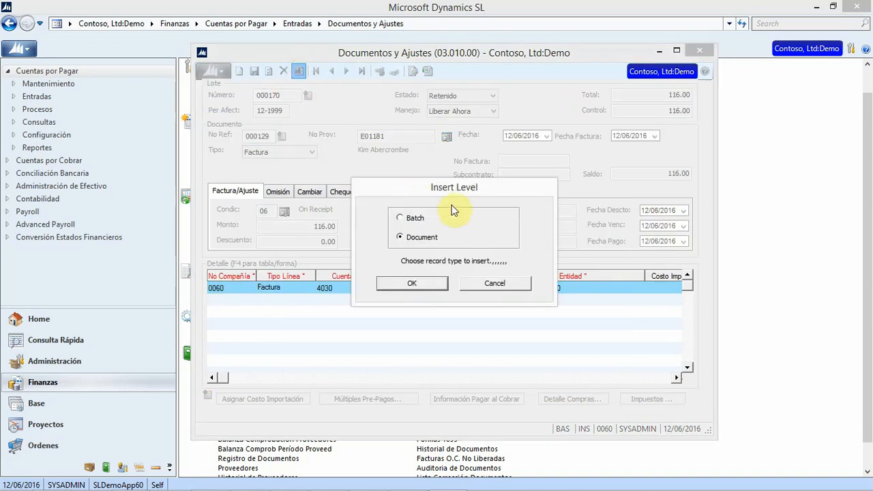
left_click(413, 218)
left_click(409, 286)
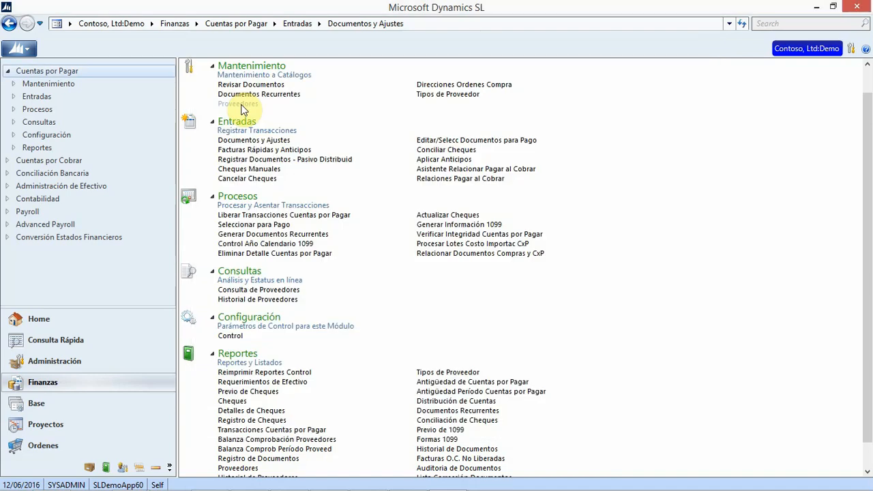
Open Proveedores, load the first listed supplier and display its documents
left_click(239, 104)
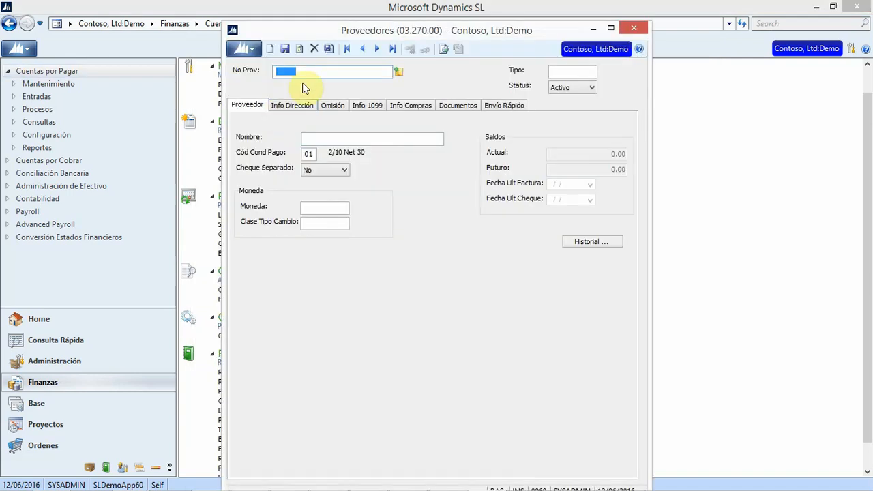
double_click(302, 86)
left_click(529, 399)
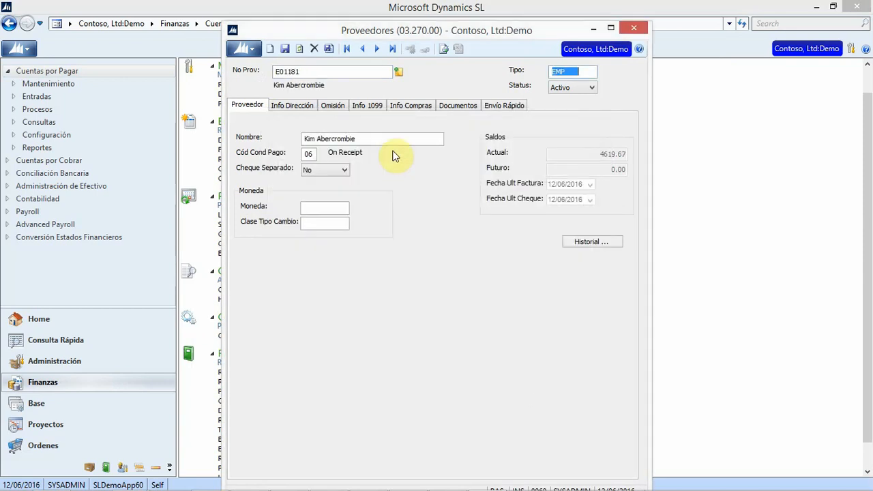
left_click(458, 104)
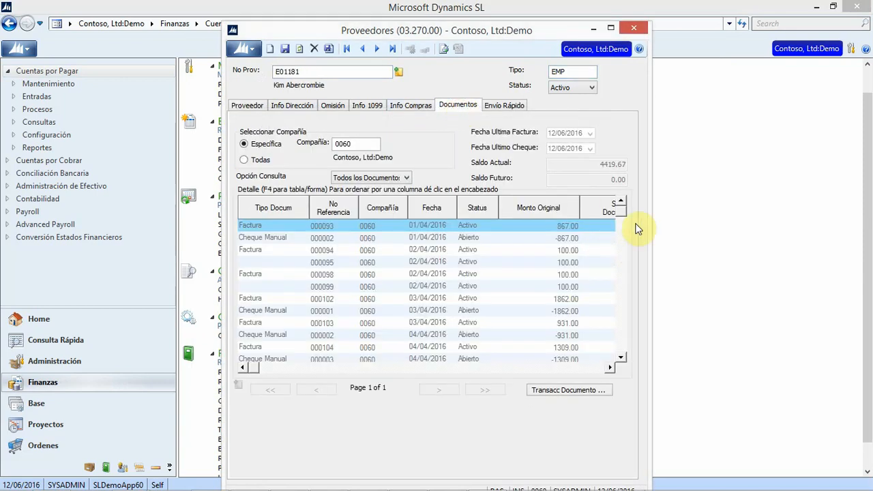
Examine invoice 000129's status, balance, batch number and periods in the supplier's document list, and put the supplier window away
left_click(498, 337)
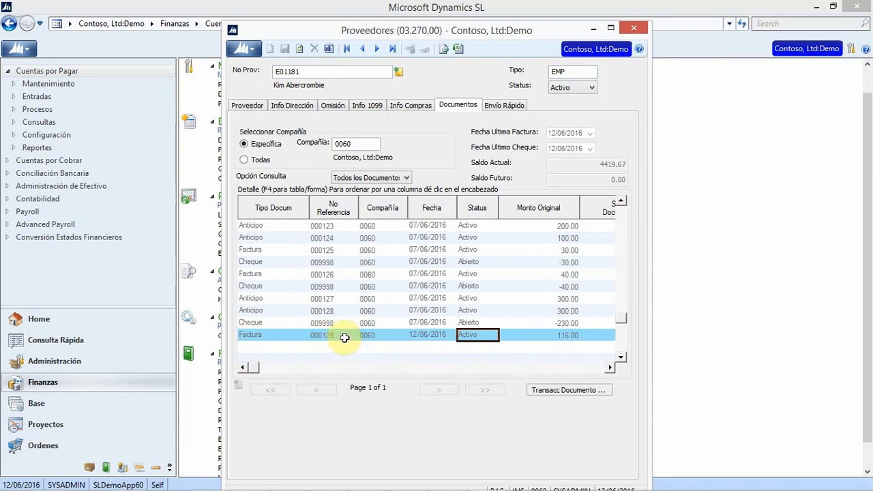
left_click(591, 372)
left_click(610, 366)
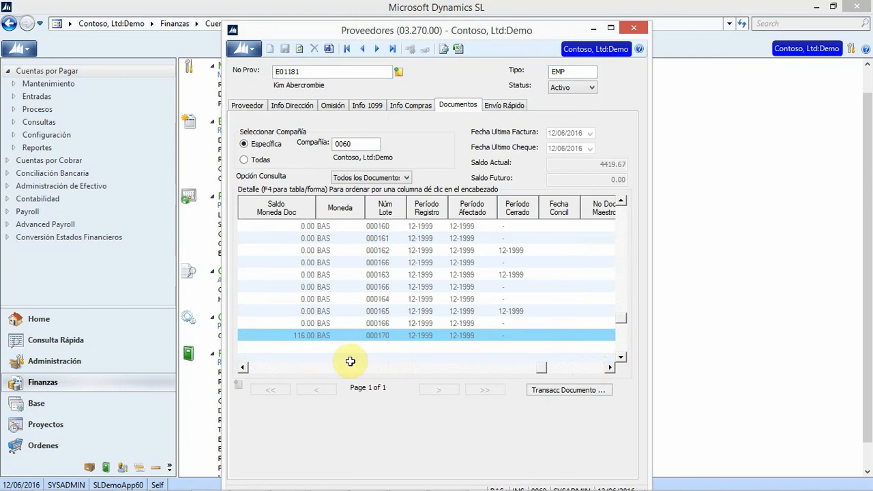
left_click(262, 371)
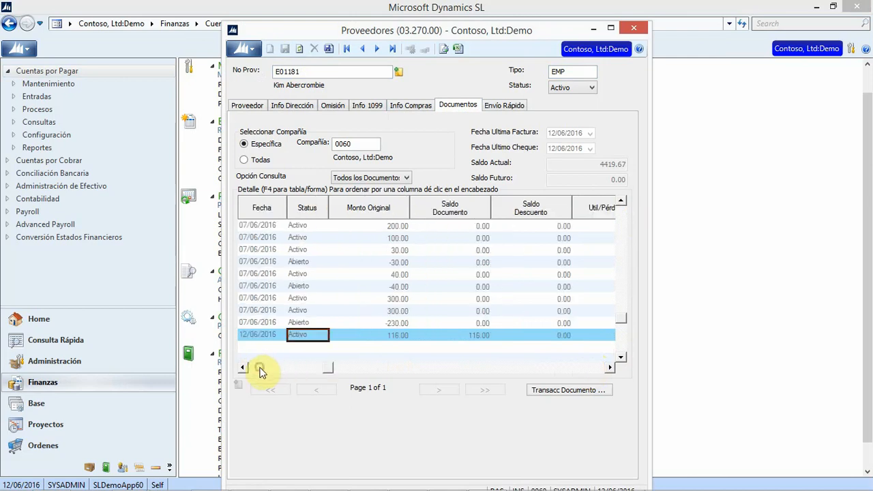
left_click(593, 28)
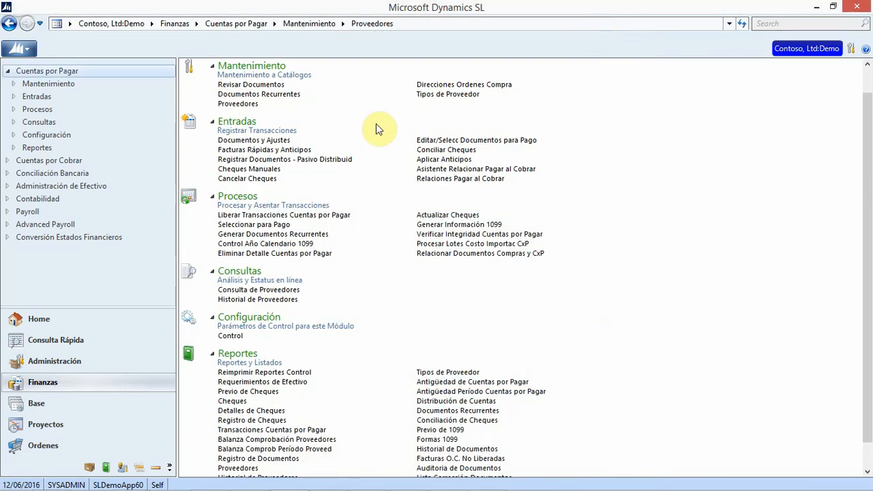
Start a Cheques Manuales batch with control total 116.00 and enter check number 009995
left_click(247, 168)
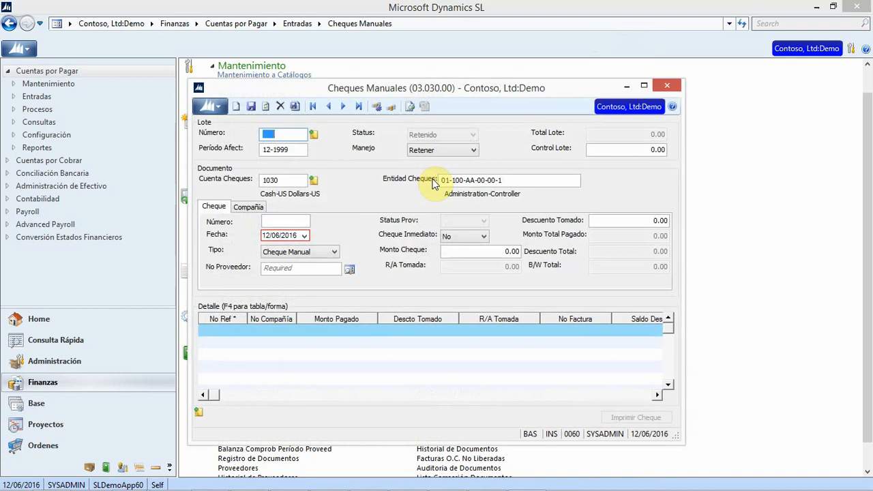
left_click(620, 152)
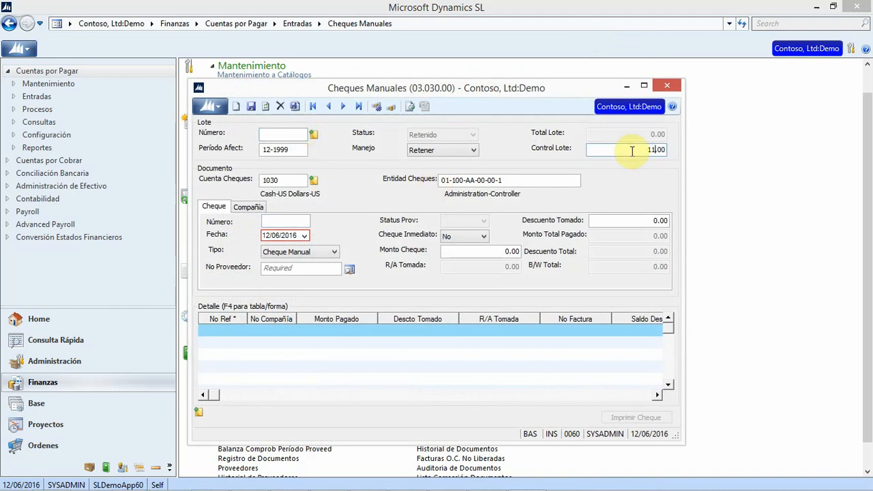
left_click(273, 217)
type("999")
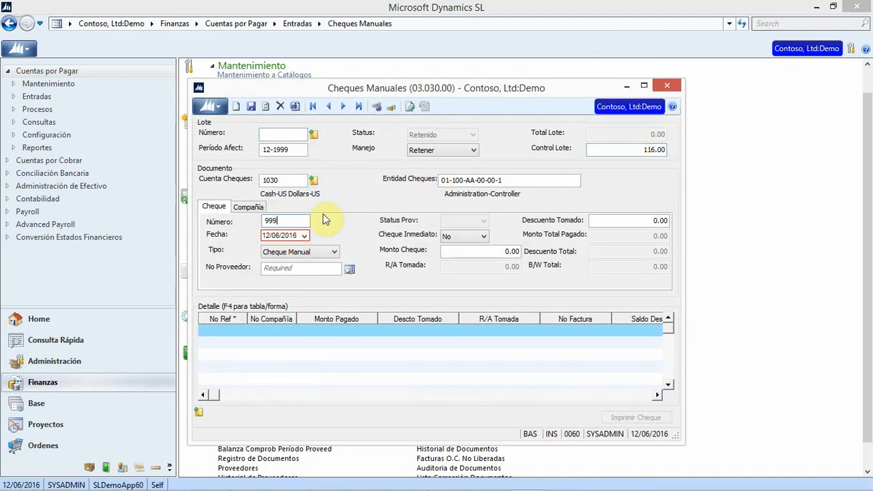
type("9")
left_click(305, 231)
left_click(558, 298)
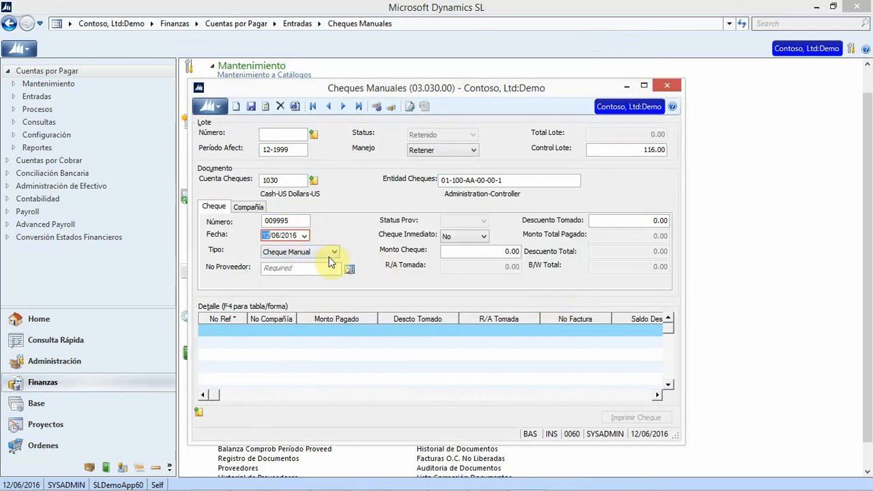
Assign the first listed supplier to the manual check and add open invoice 000129 as its detail line
left_click(321, 269)
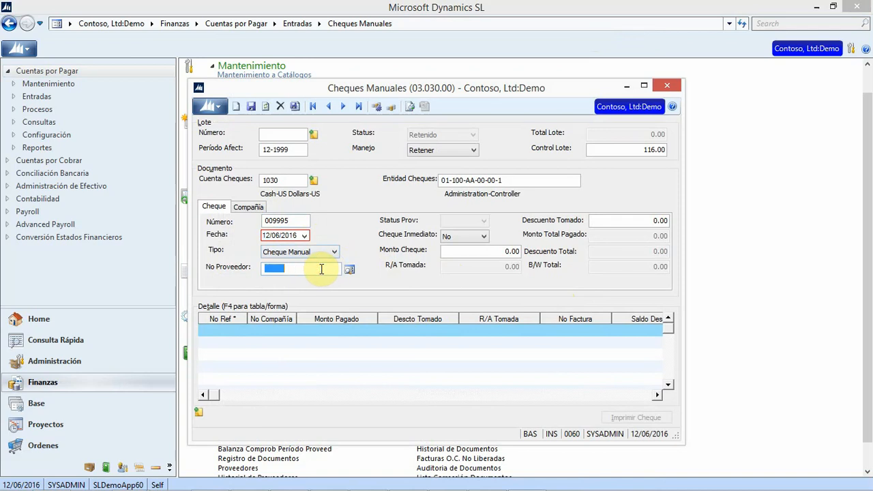
key("F3")
left_click(530, 398)
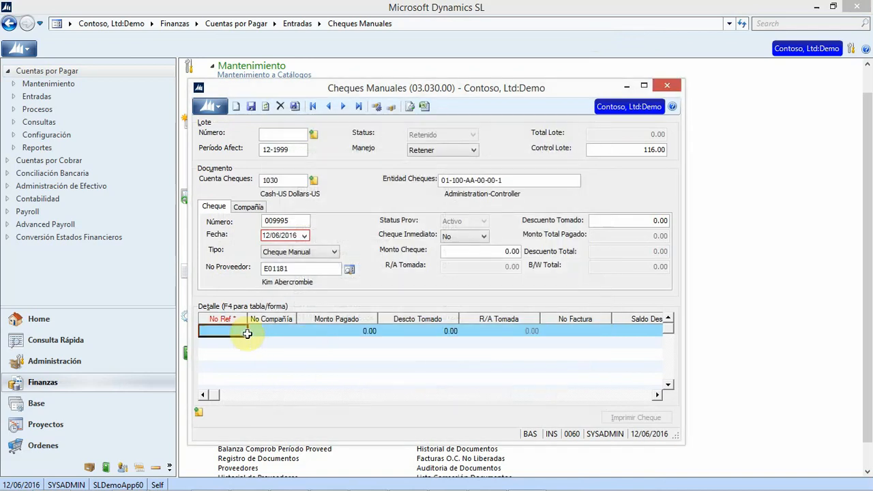
key("F3")
left_click(333, 257)
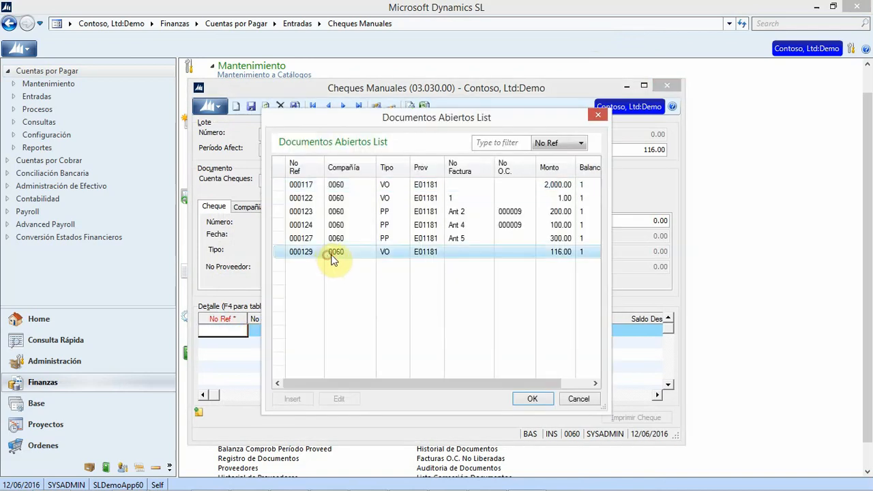
left_click(531, 399)
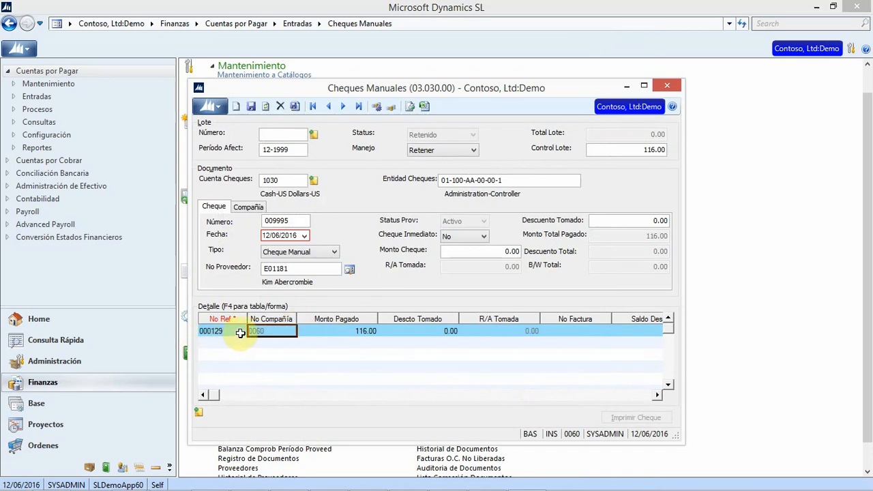
Set the manual check amount to 116.00, set the batch handling to Liberar Ahora and finish the batch to release it
left_click(488, 252)
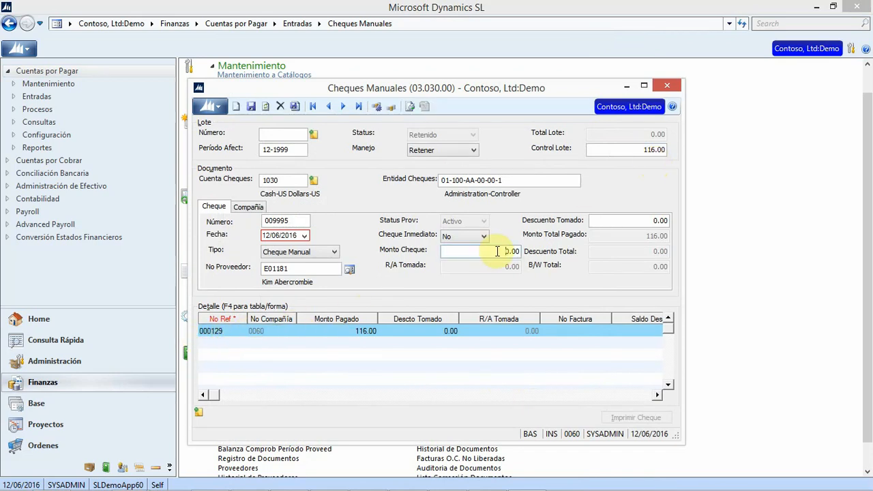
type("116")
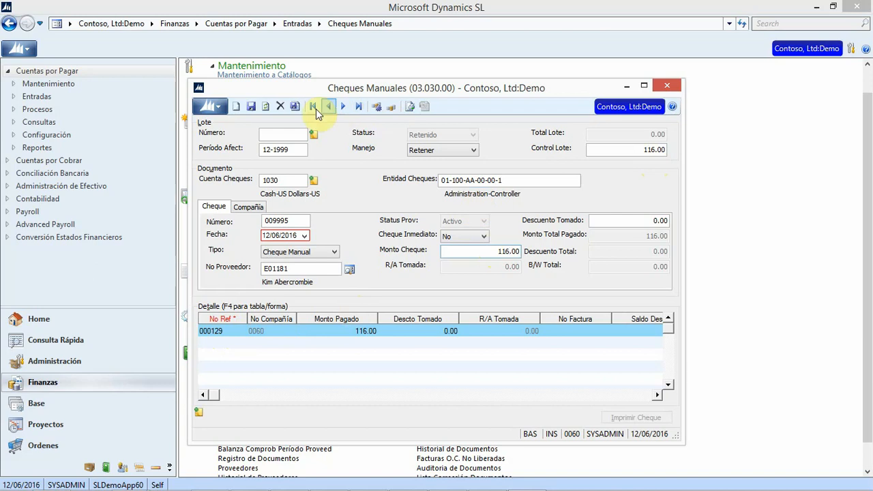
left_click(473, 150)
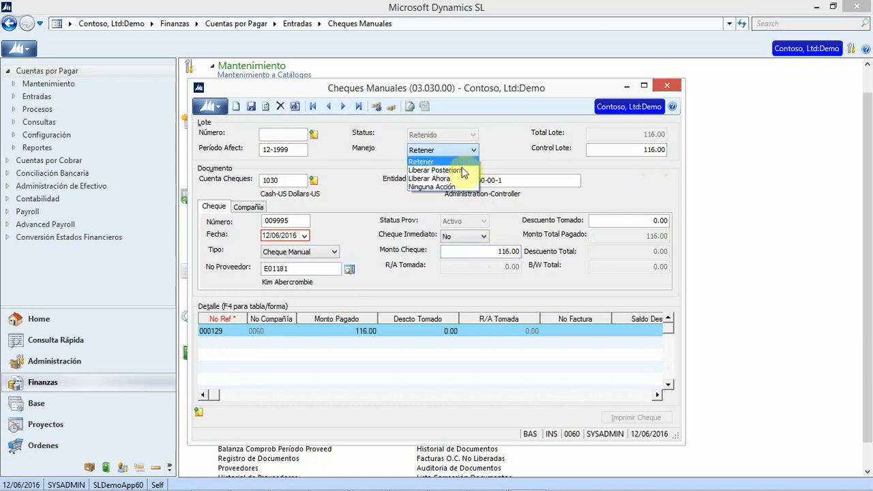
left_click(448, 179)
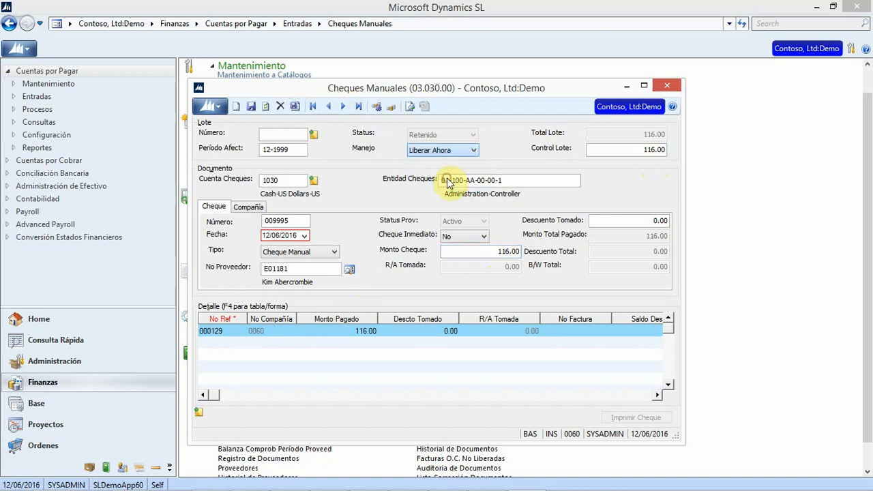
left_click(294, 107)
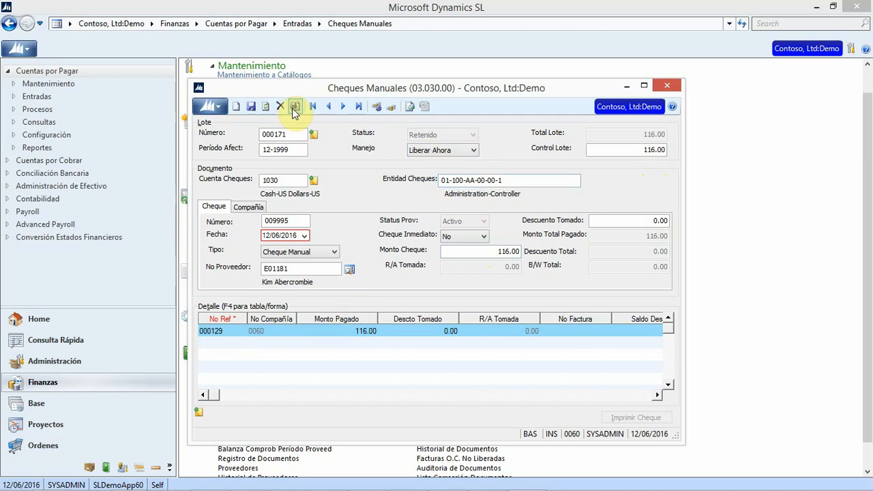
left_click(397, 236)
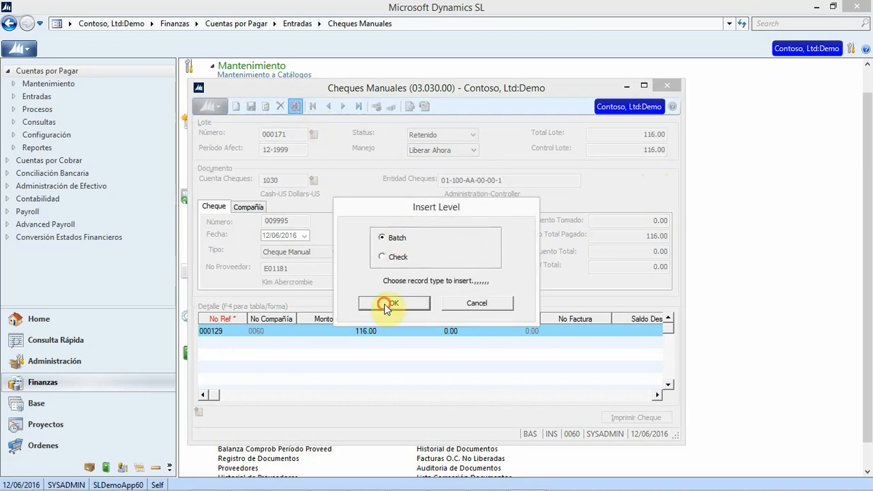
left_click(385, 304)
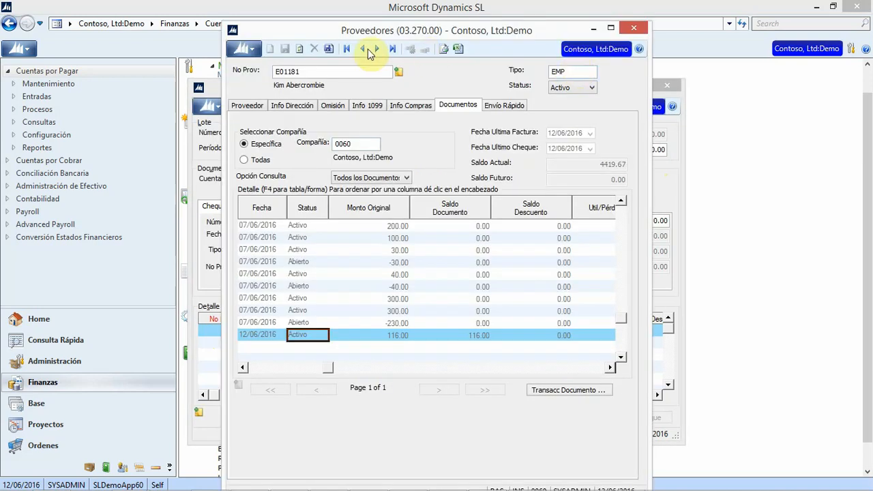
Examine the supplier's latest documents for invoice 000129 and manual check 009995, minimize the supplier window and close Cheques Manuales
left_click_drag(623, 209, 628, 365)
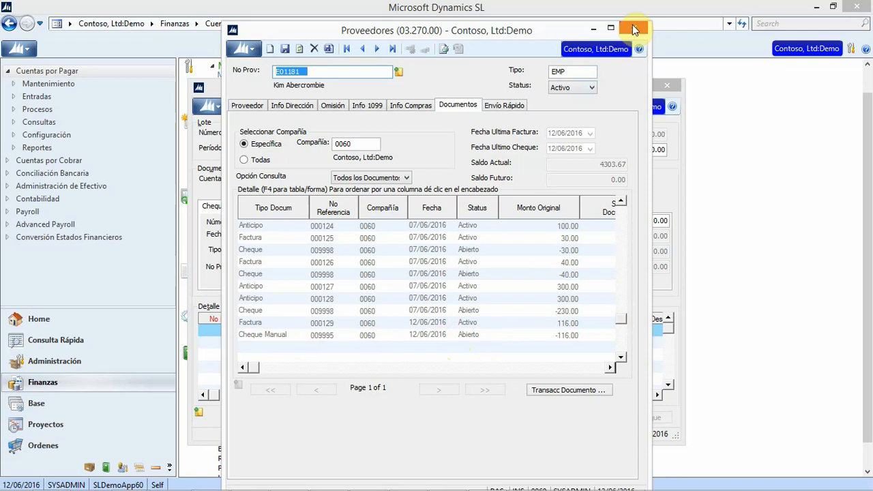
left_click(592, 30)
left_click(671, 86)
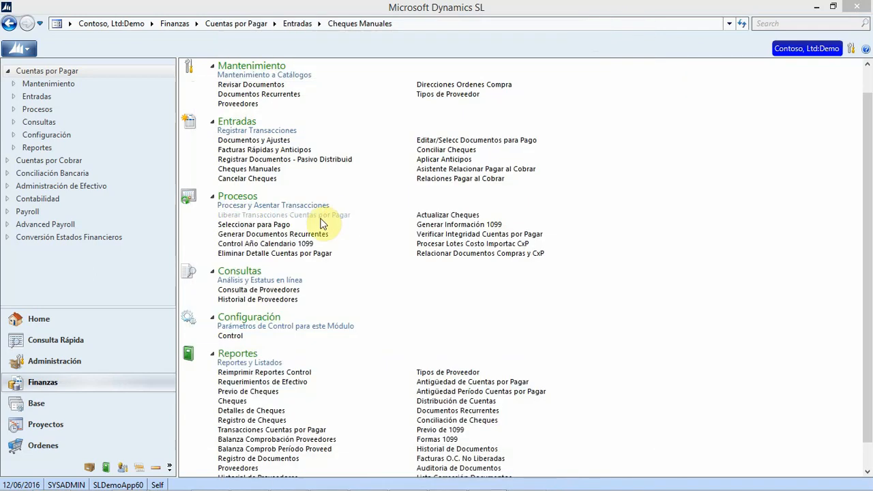
Start a Cancelar Cheques batch with control total 116.00, keeping account 1030 and its entity
left_click(249, 180)
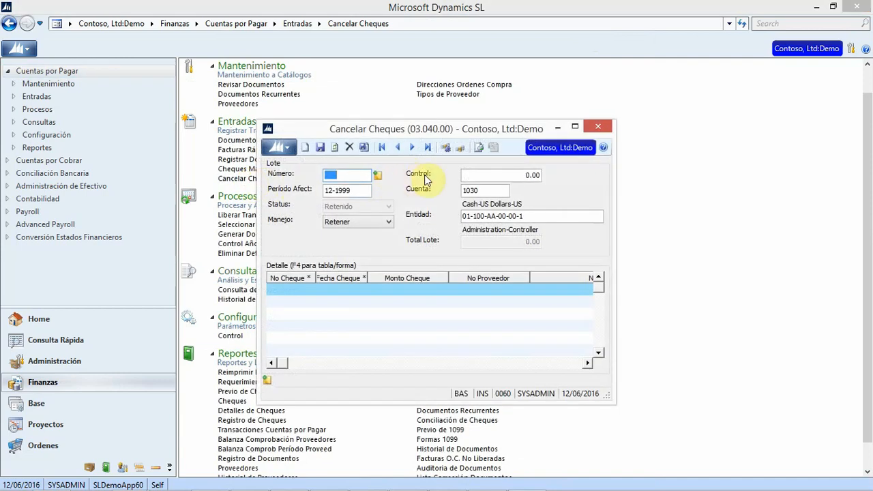
left_click(509, 176)
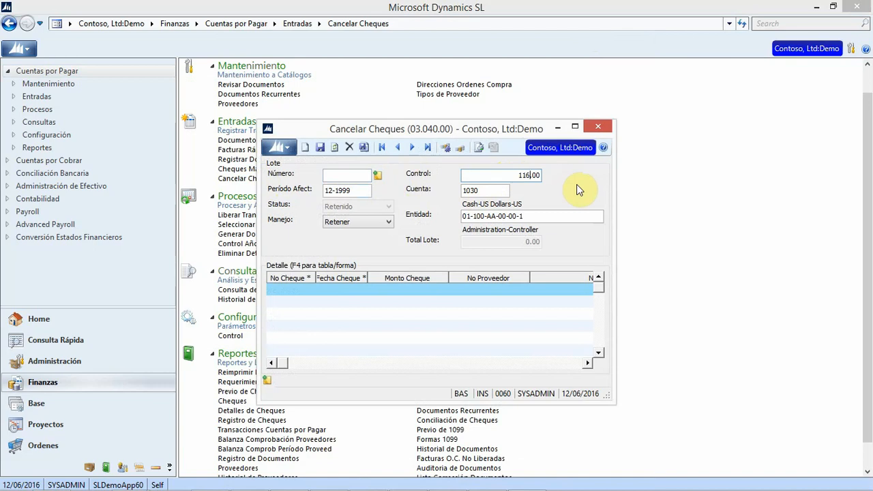
key("Tab")
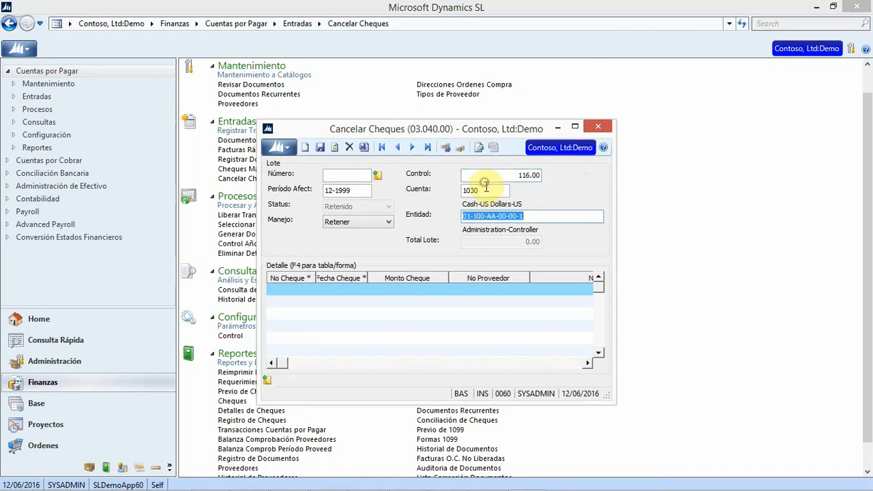
left_click(485, 190)
left_click(492, 215)
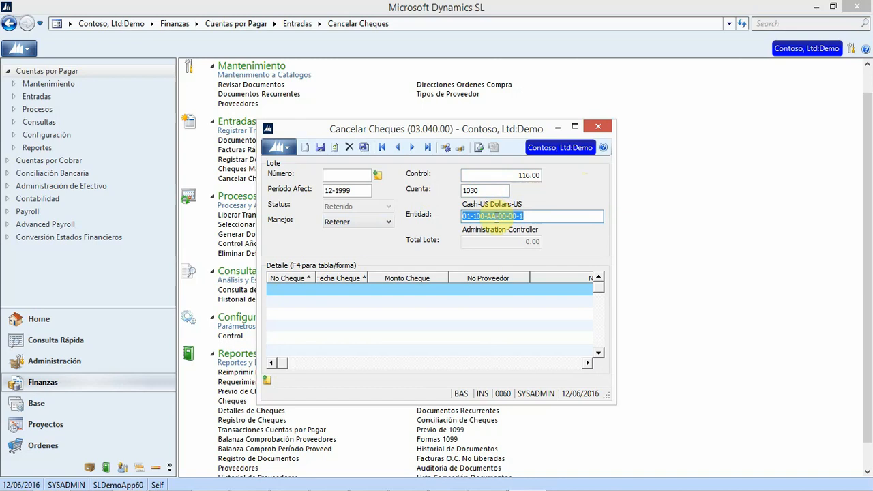
Add manual check 009995 from the check list as the cancellation batch's detail line
left_click(290, 293)
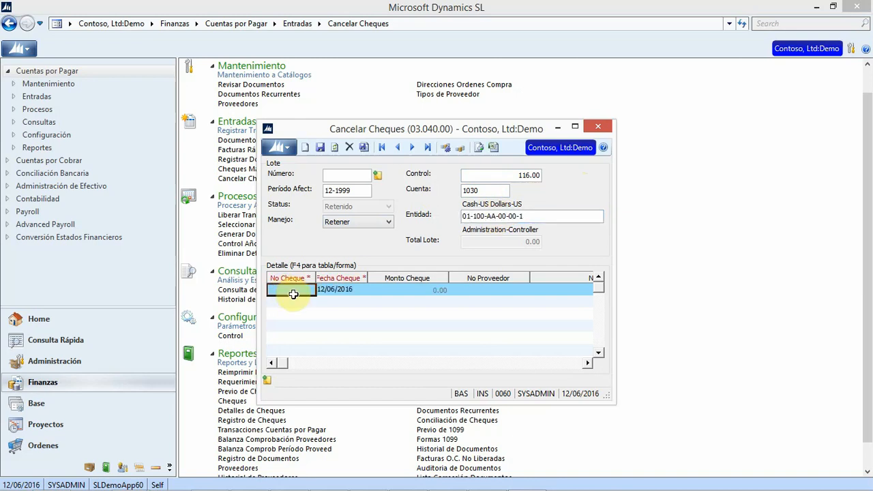
double_click(293, 293)
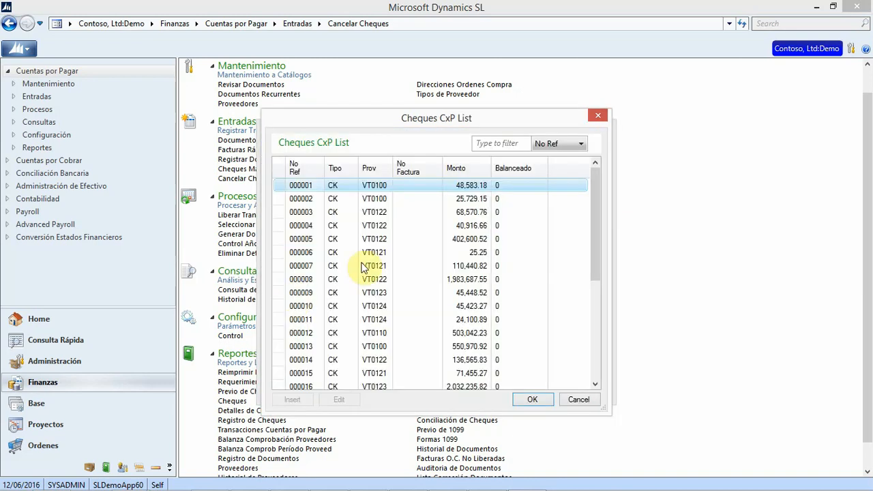
scroll(300, 320, "down", 5)
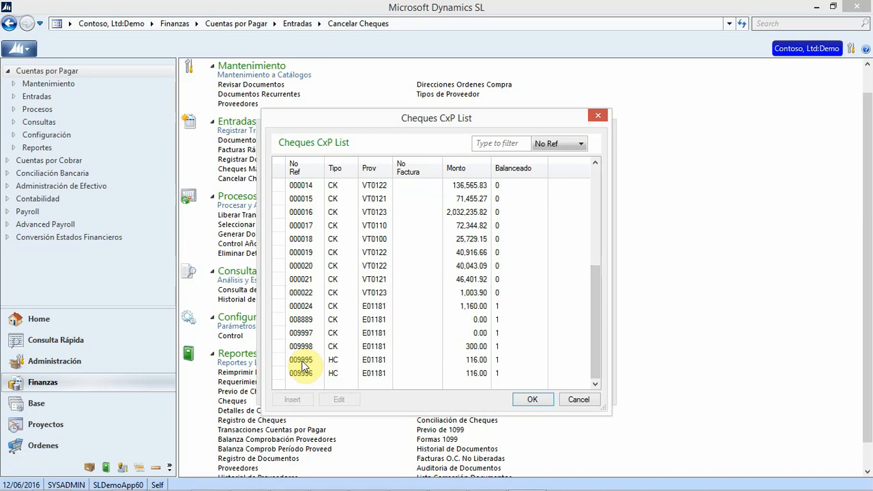
left_click(302, 362)
left_click(532, 400)
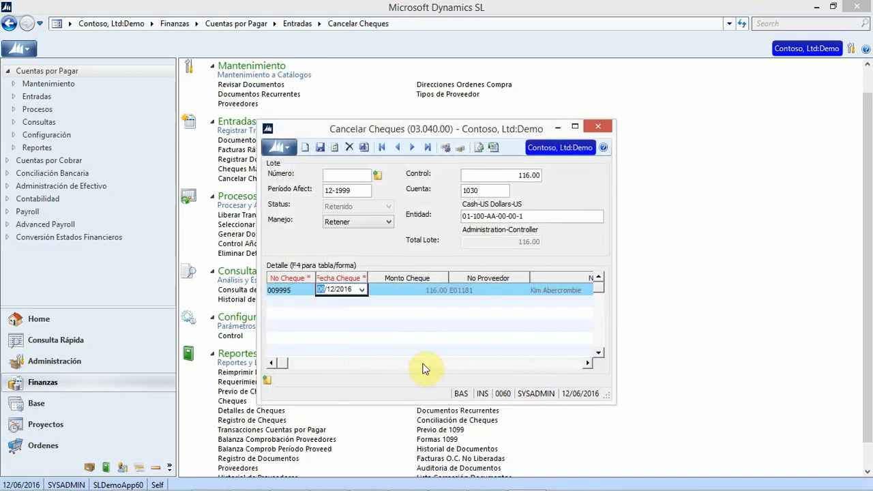
left_click(422, 290)
key("Tab")
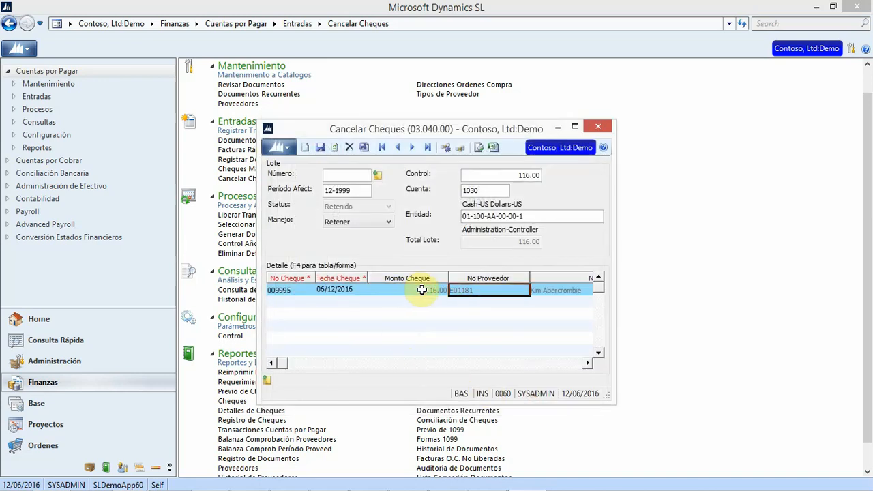
key("Tab")
key("Tab")
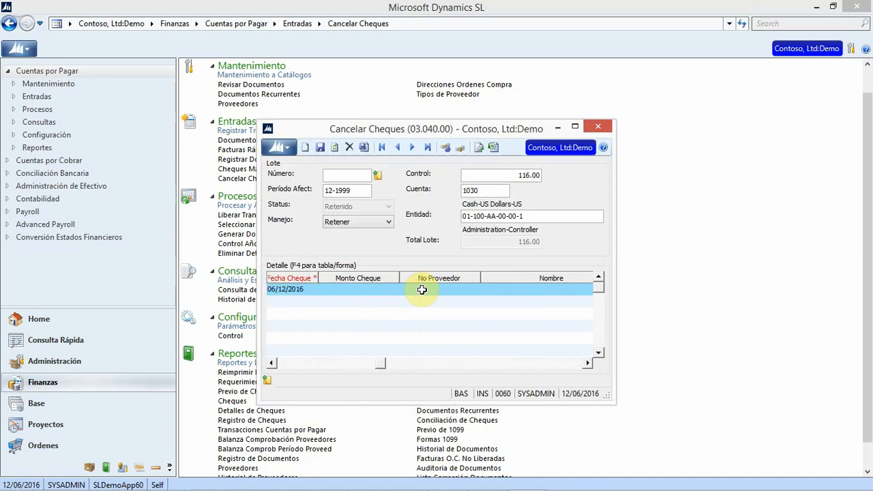
Save the cancellation batch, set its handling to Liberar Ahora, finish it to release it, and close Cancelar Cheques
left_click(320, 148)
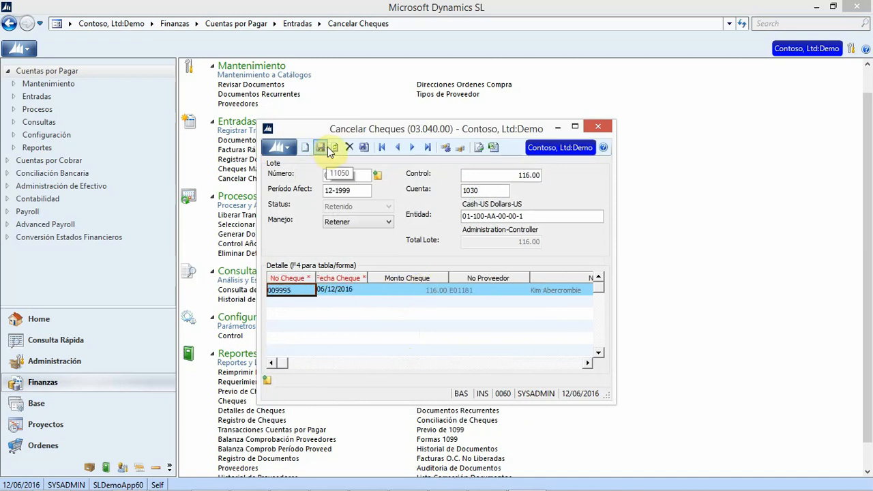
left_click(389, 222)
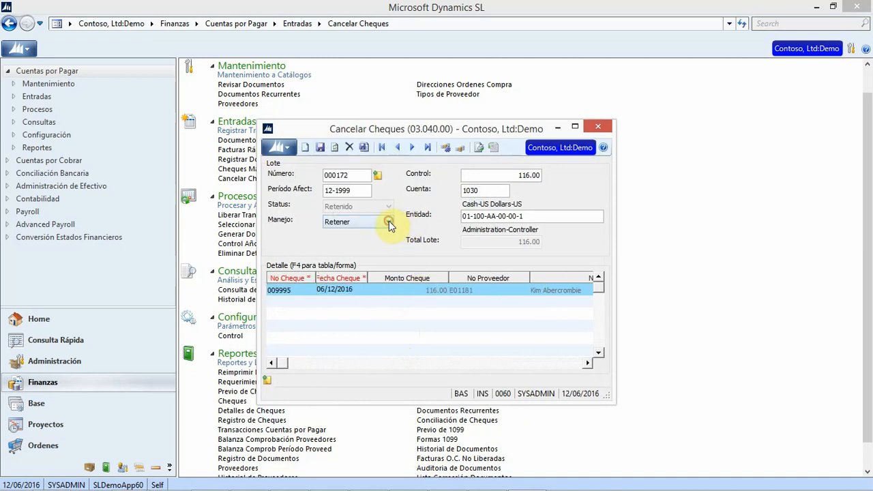
left_click(389, 222)
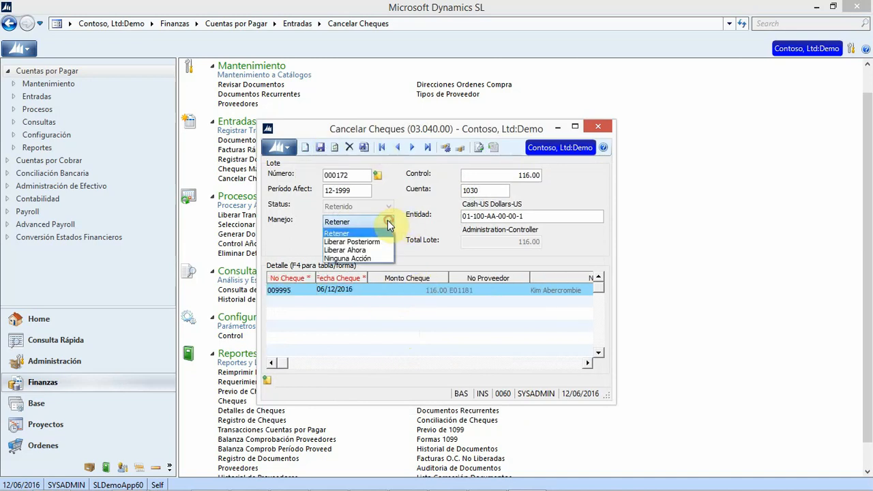
left_click(348, 251)
left_click(364, 148)
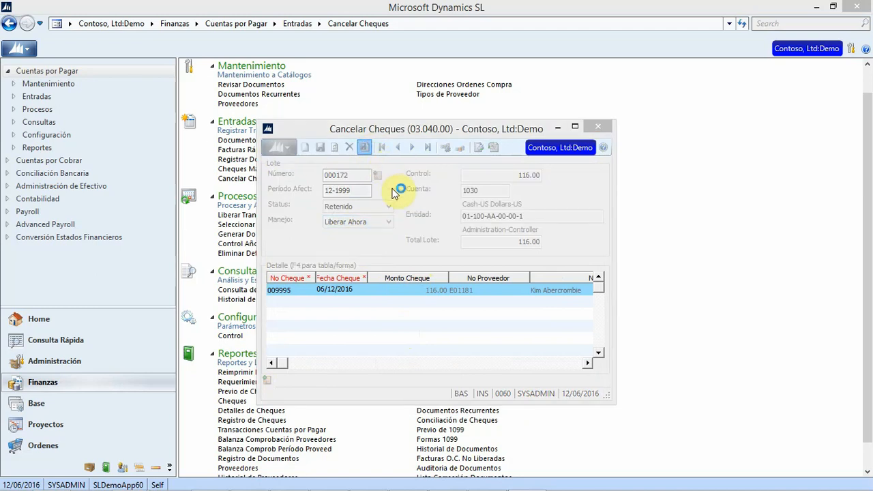
left_click(436, 292)
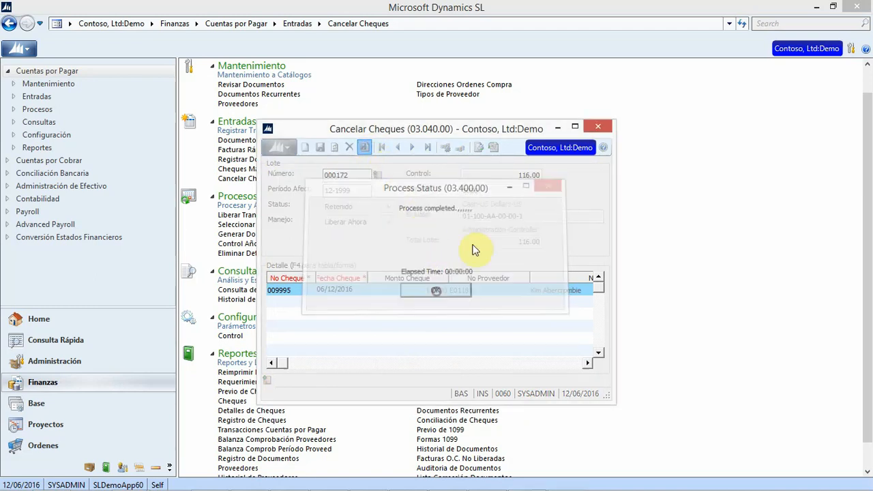
left_click(599, 127)
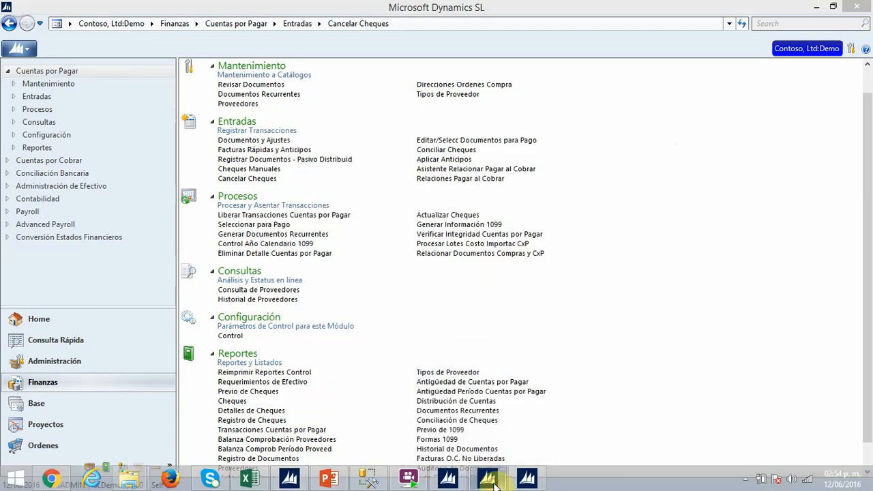
Examine invoice 000129 and the entries for check 009995 in the supplier's document list, and close the supplier window
left_click(494, 481)
left_click(417, 208)
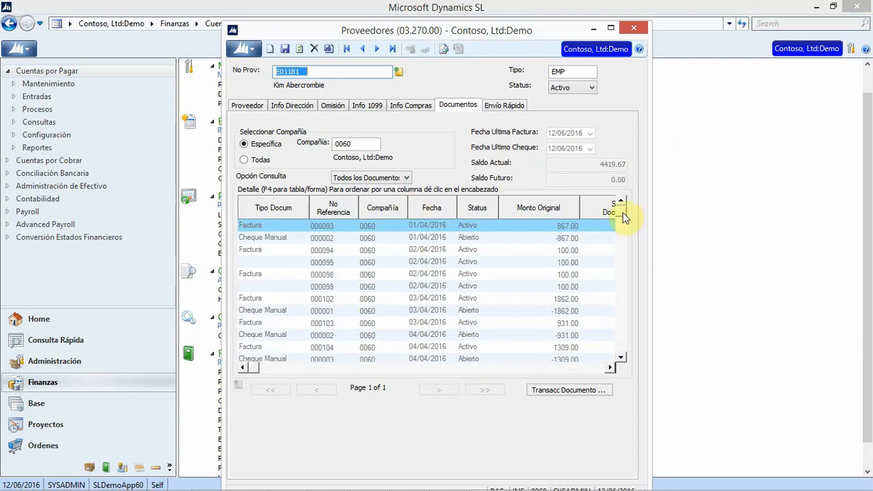
left_click_drag(618, 206, 619, 360)
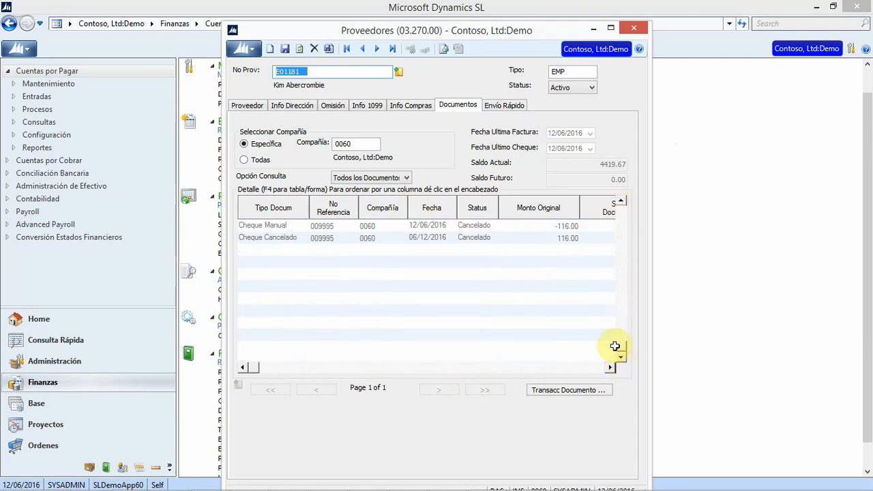
left_click(622, 201)
left_click(621, 201)
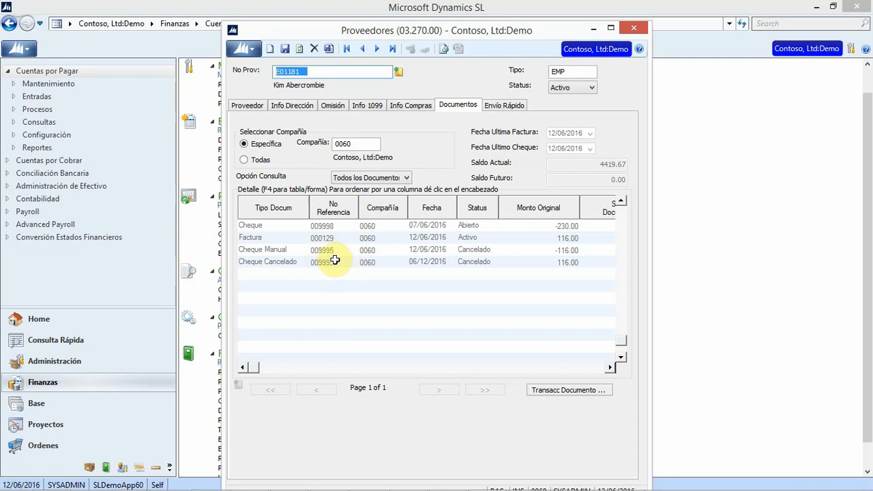
left_click(634, 29)
left_click(604, 125)
Open the Registro de Cheques report and preview it in Estándar format for period 12-1999
left_click(261, 420)
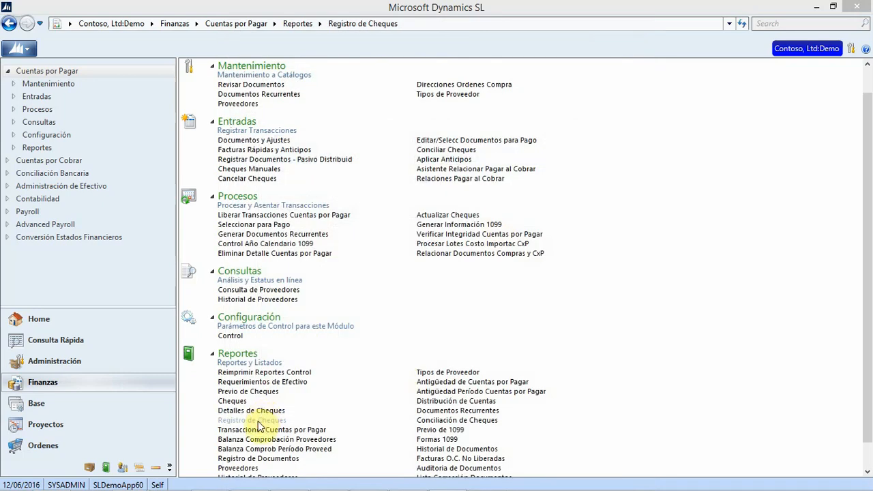
left_click(460, 243)
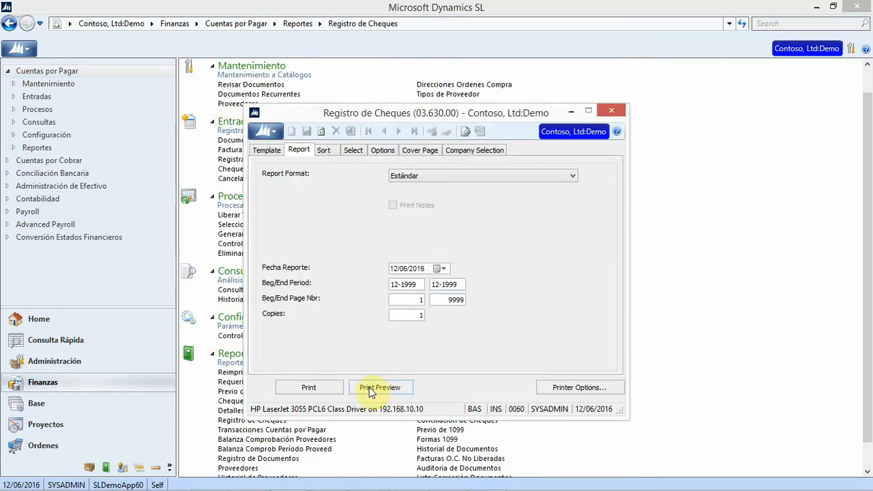
left_click(368, 388)
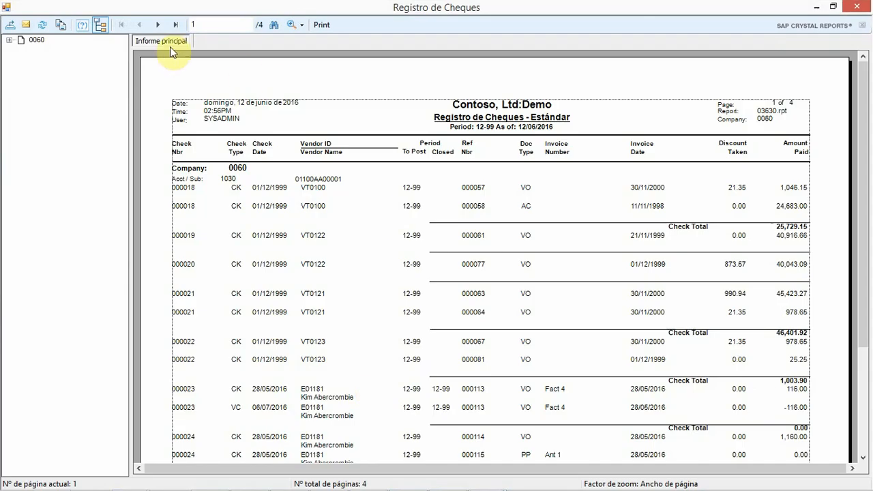
Examine the issued and voided entries of check 009995 on page 2 of the check register, and close the preview and report
left_click(158, 24)
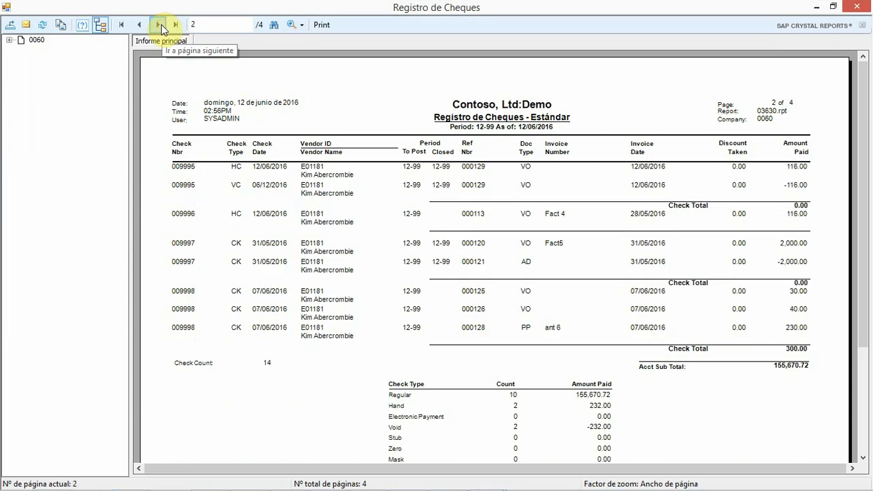
left_click(196, 169)
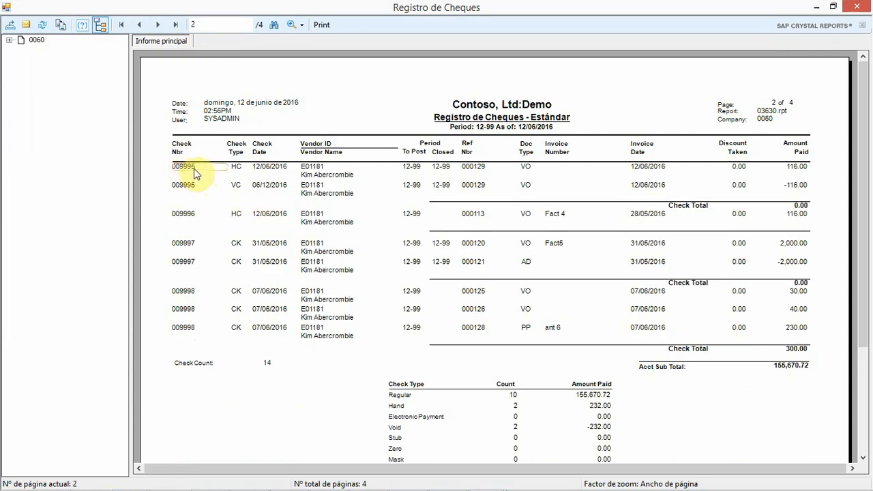
left_click(807, 172)
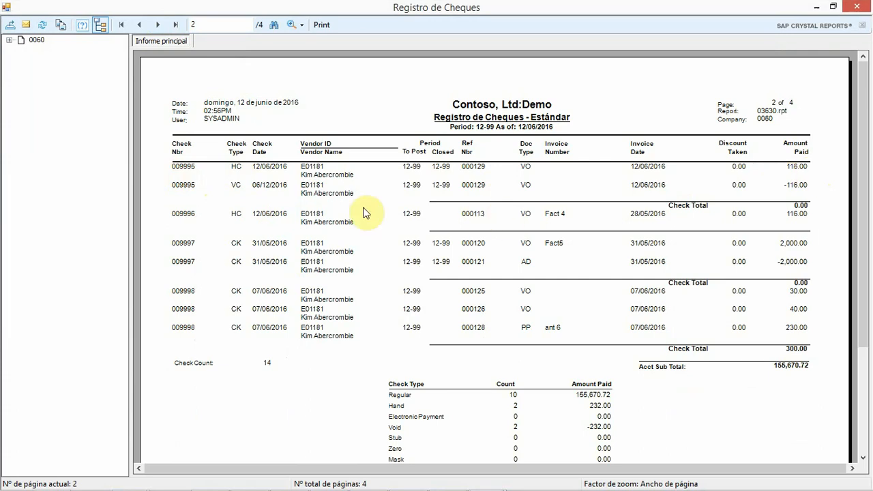
left_click(799, 185)
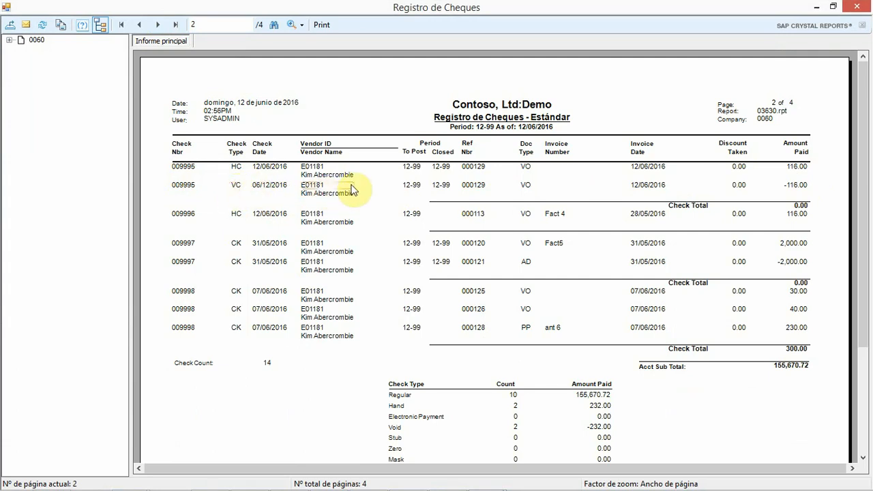
left_click(858, 7)
left_click(609, 113)
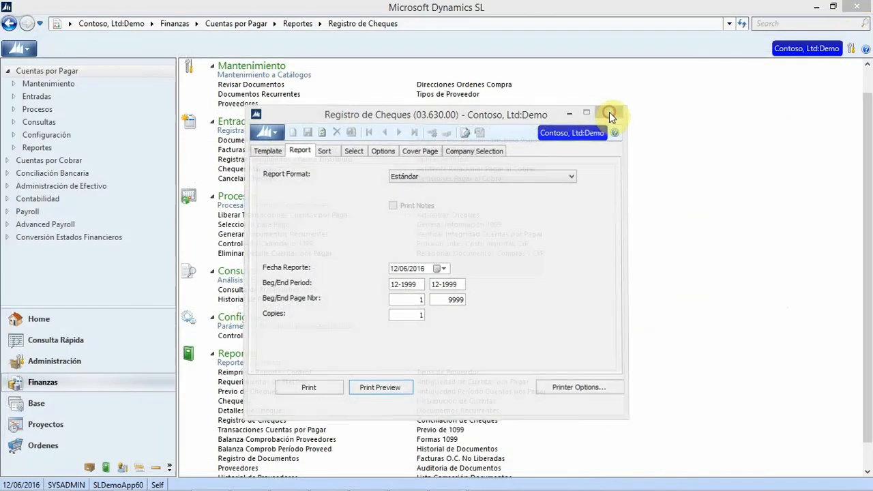